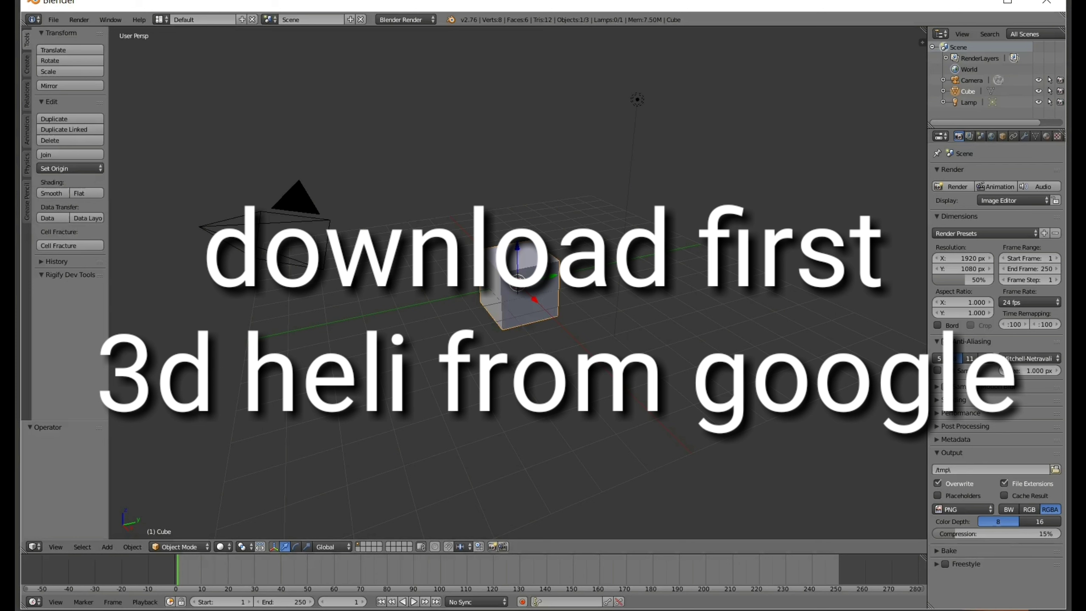
Step: Delete the default cube, leaving only the camera and lamp, and bring up the File menu
{"action": "key", "text": "x"}
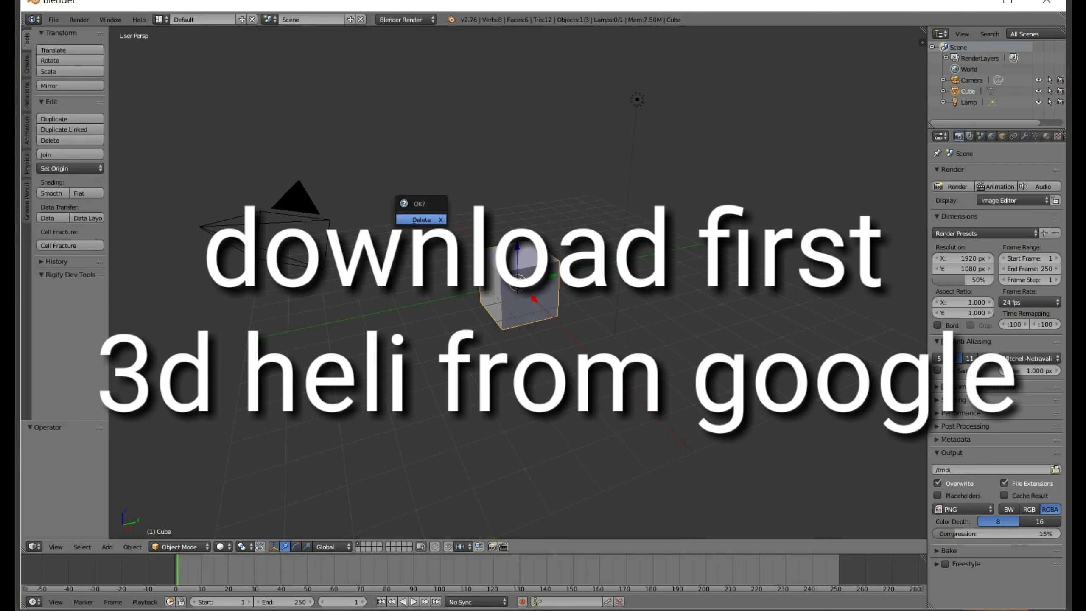
{"action": "key", "text": "Return"}
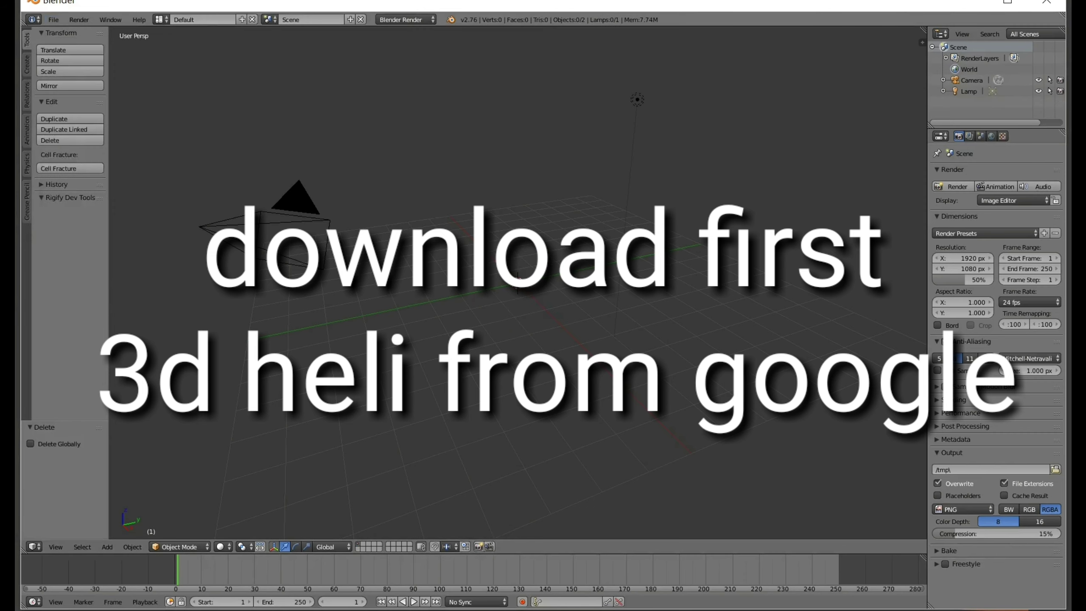
{"action": "left_click", "coordinate": [53, 19]}
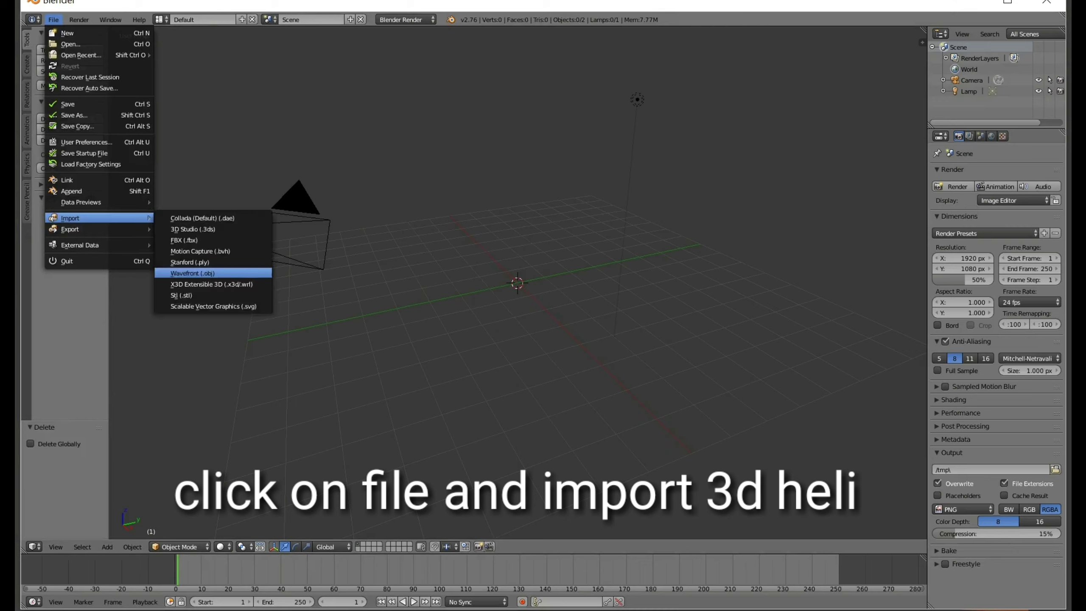
Step: Import uh60.obj as Wavefront OBJ from E:\3d model object\heli\UH-60 Blackhawk
{"action": "left_click", "coordinate": [192, 273]}
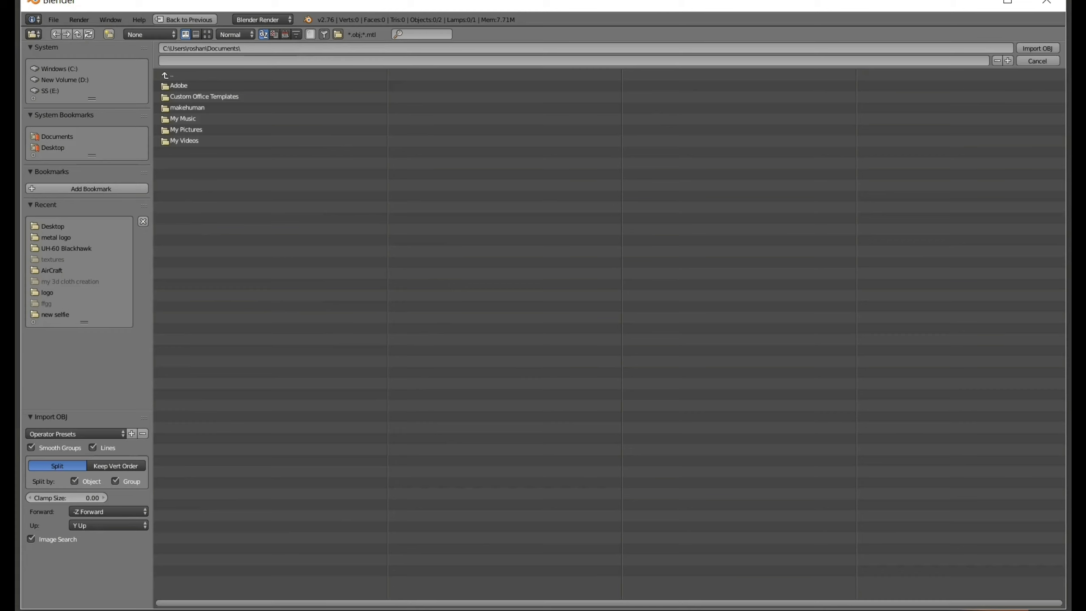
{"action": "left_click", "coordinate": [50, 91]}
{"action": "left_click", "coordinate": [192, 85]}
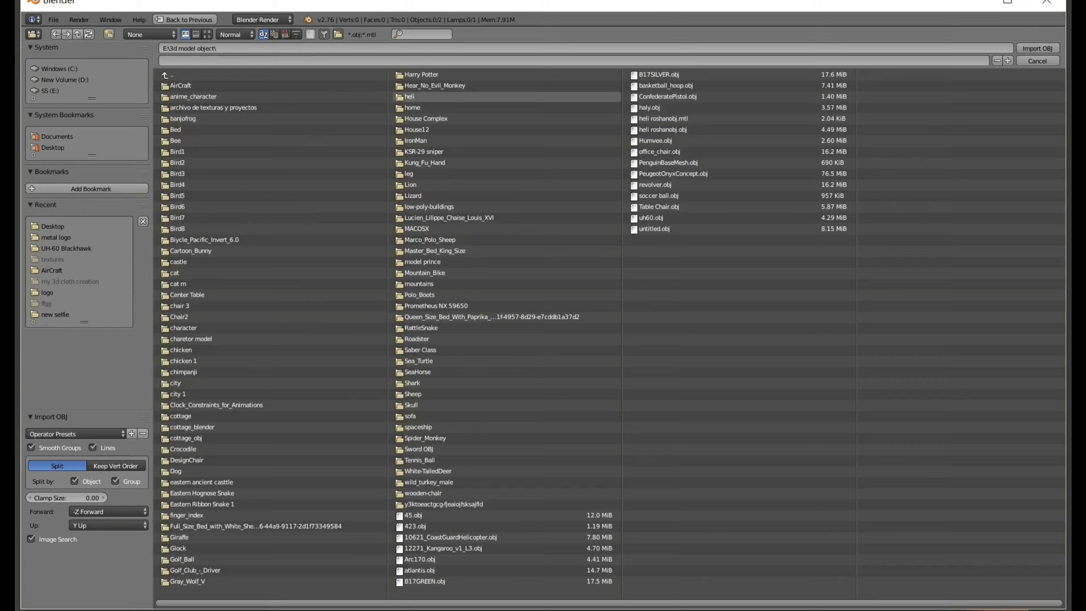
{"action": "left_click", "coordinate": [66, 248]}
{"action": "left_click", "coordinate": [182, 97]}
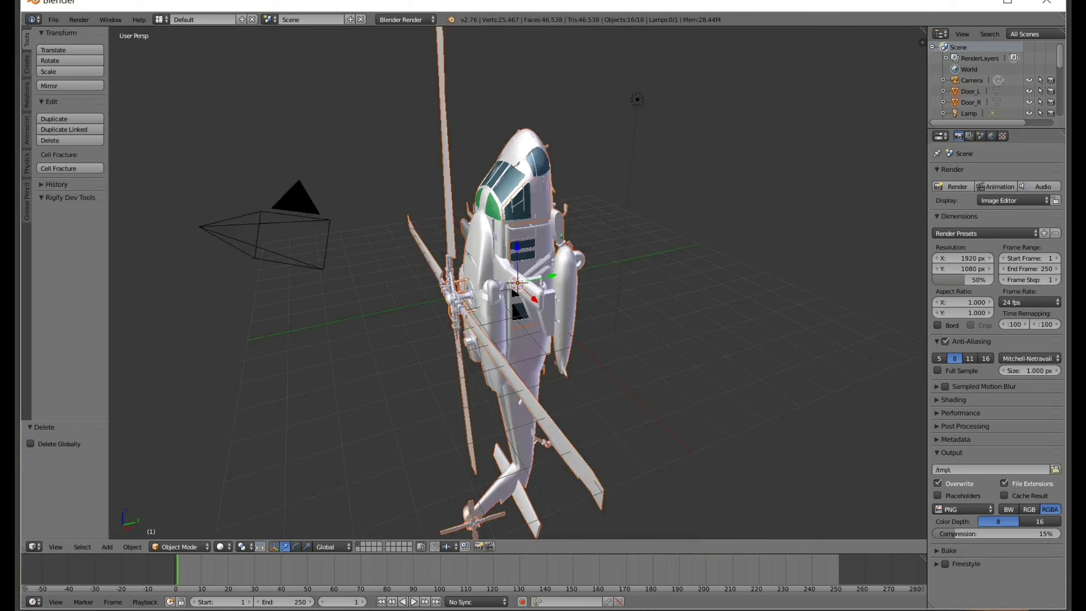
Step: Look through the scene camera with Lock Camera to View enabled in the sidebar
{"action": "key", "text": "KP_0"}
{"action": "key", "text": "n"}
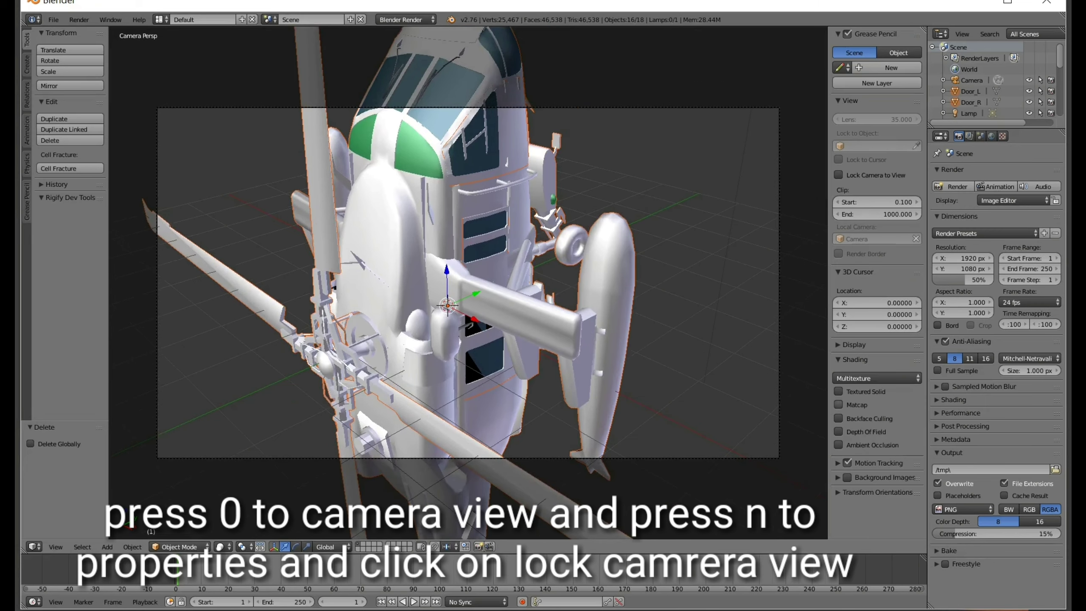
{"action": "left_click", "coordinate": [838, 174]}
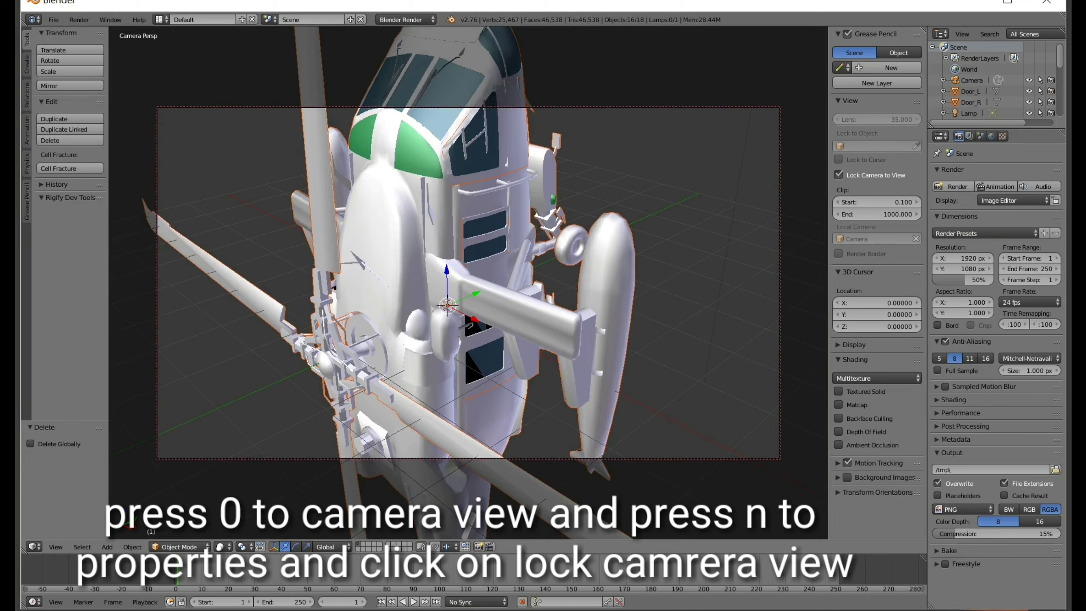
Step: Rotate the helicopter 99°, then a further 12.76°, orbiting toward its front
{"action": "key", "text": "r"}
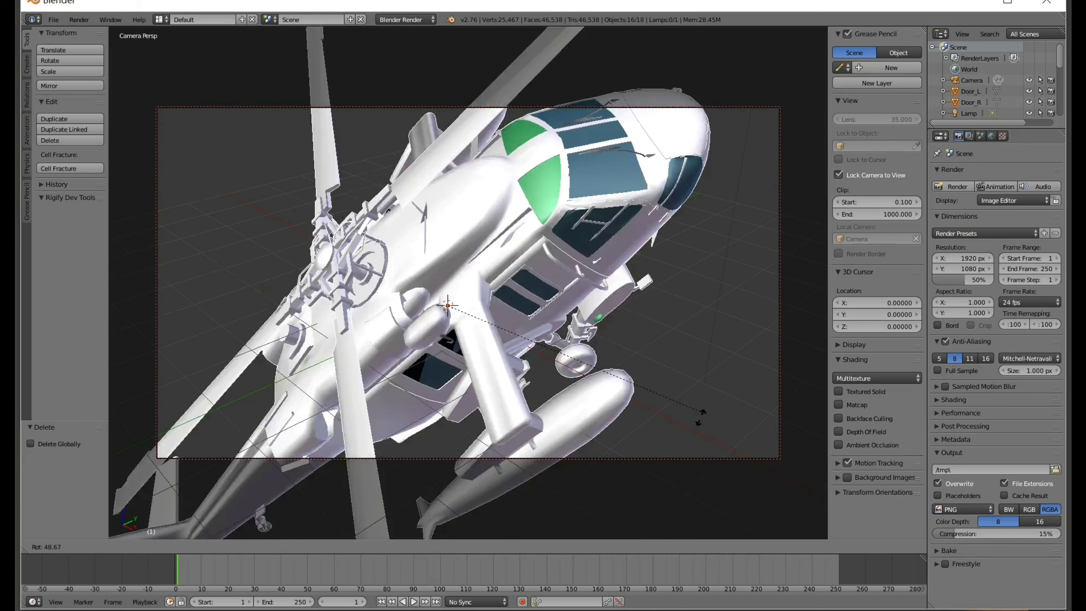
{"action": "key", "text": "Return"}
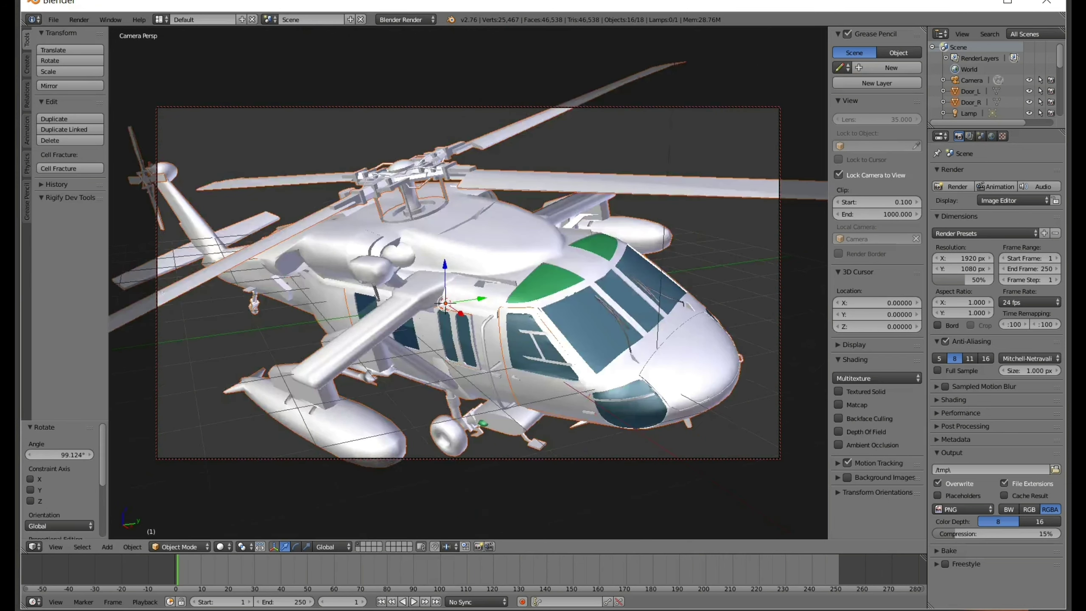
{"action": "middle_click_drag", "start_coordinate": [468, 282], "coordinate": [599, 283]}
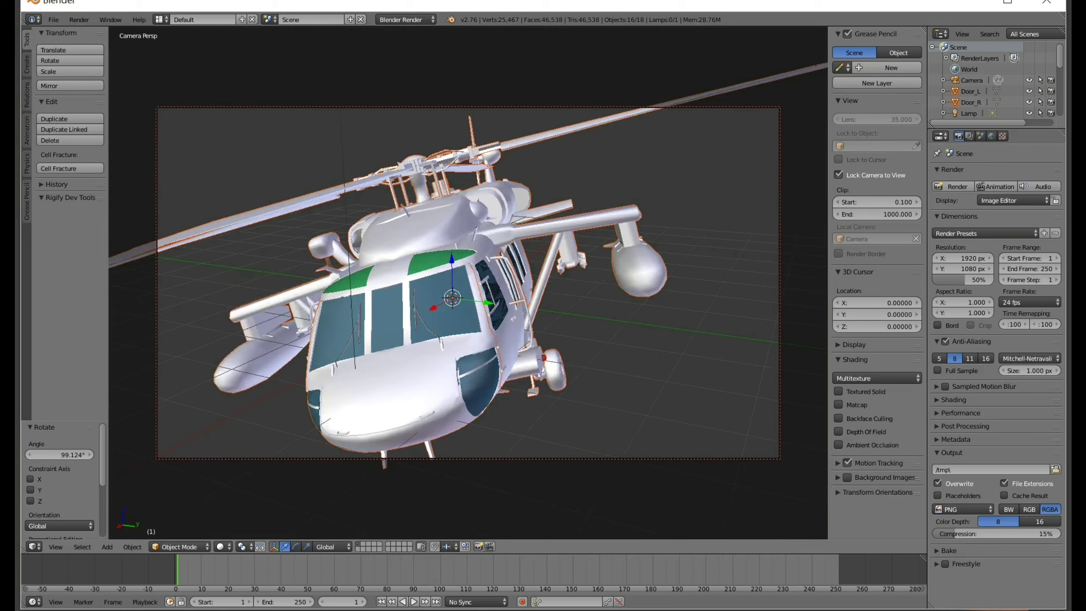
{"action": "middle_click_drag", "start_coordinate": [469, 283], "coordinate": [504, 283]}
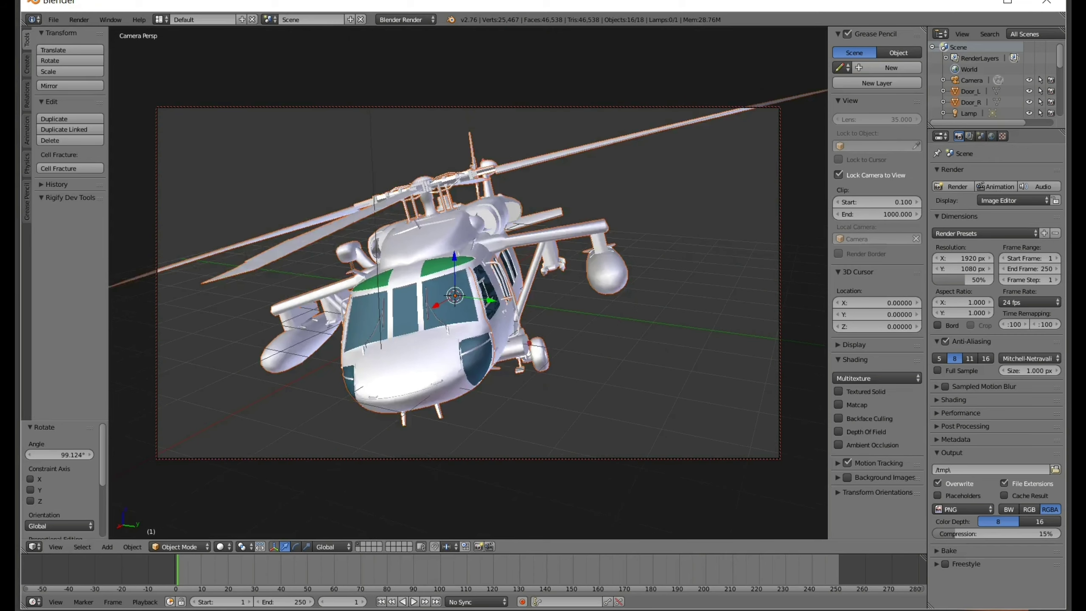
{"action": "key", "text": "r"}
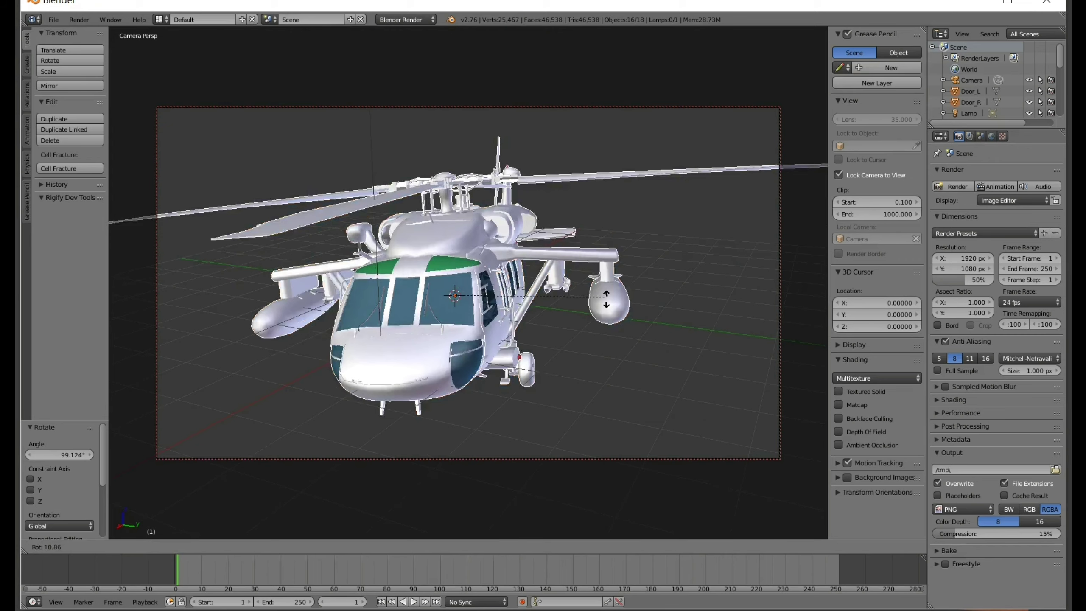
{"action": "left_click", "coordinate": [606, 299]}
Step: Orbit and zoom the camera to frame the helicopter from the front-side
{"action": "scroll", "coordinate": [466, 284], "scroll_direction": "up", "scroll_amount": 5}
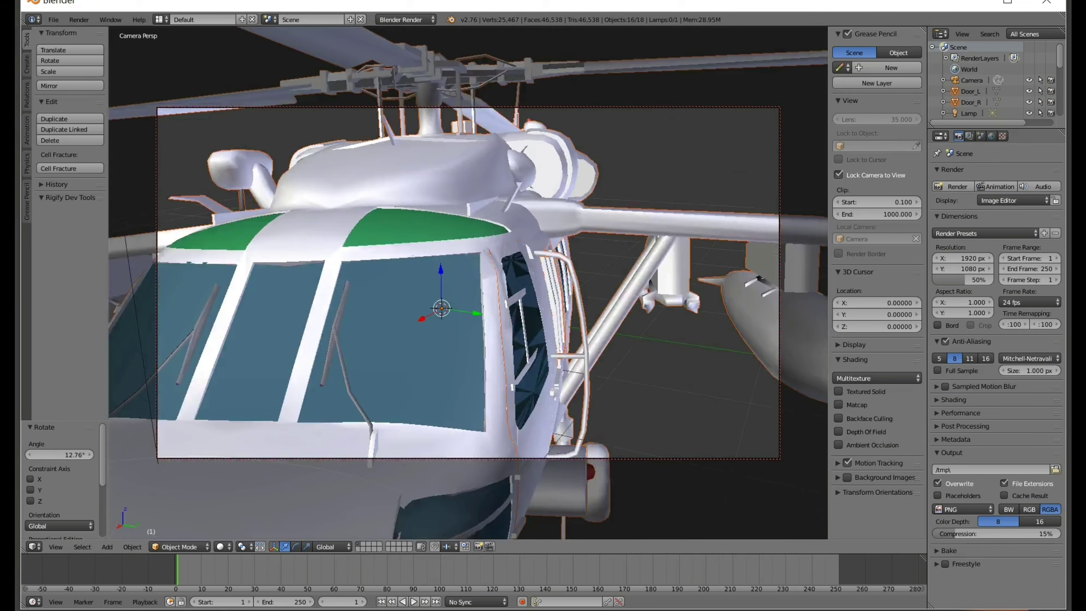
{"action": "middle_click_drag", "start_coordinate": [466, 284], "coordinate": [385, 278]}
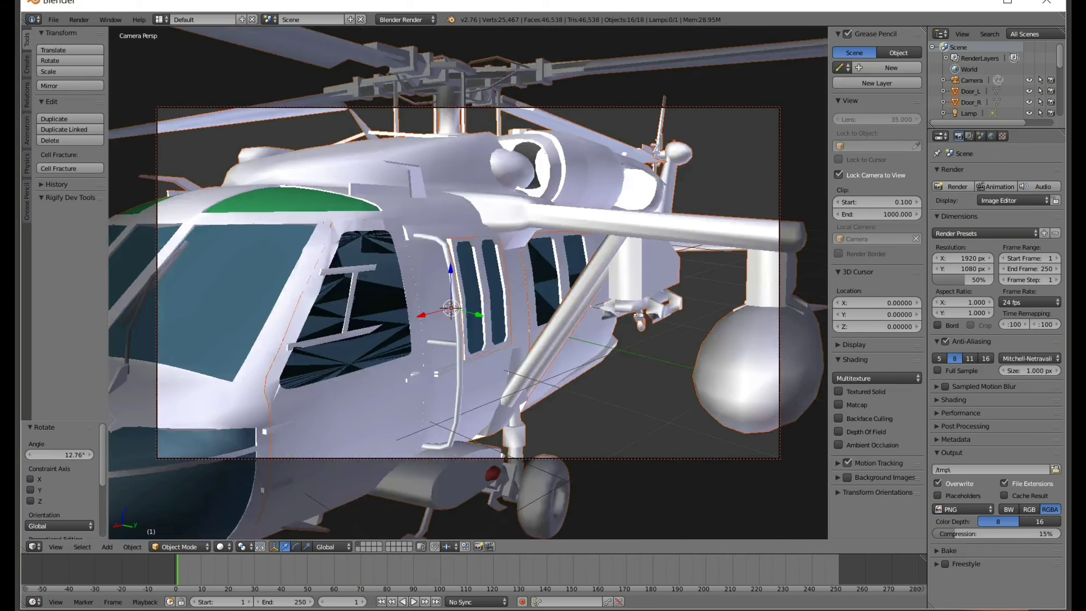
{"action": "middle_click_drag", "start_coordinate": [467, 285], "coordinate": [385, 282]}
{"action": "scroll", "coordinate": [467, 285], "scroll_direction": "down", "scroll_amount": 5}
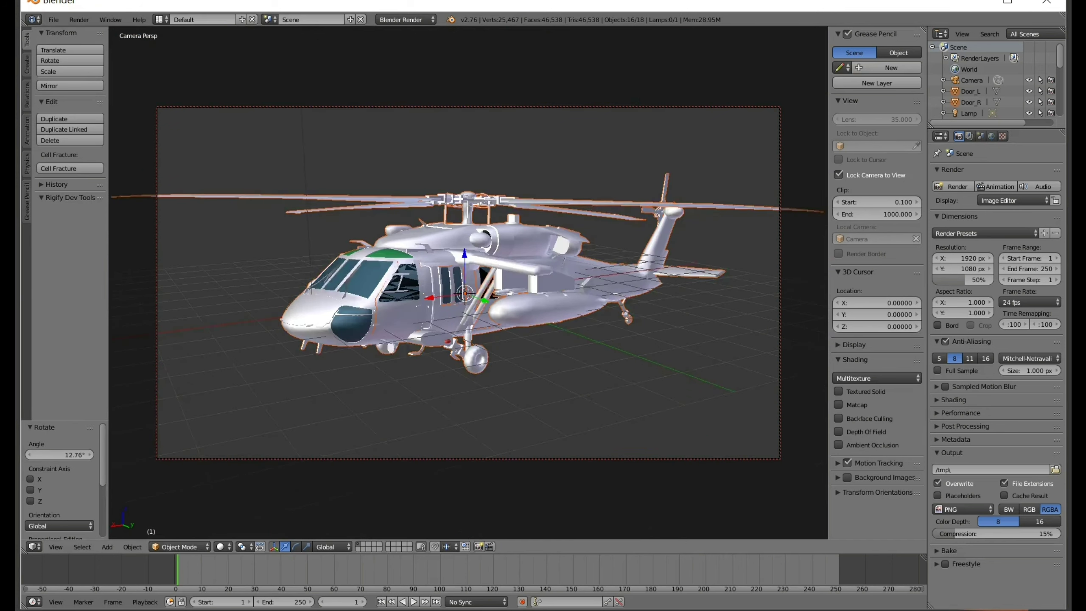
{"action": "scroll", "coordinate": [467, 285], "scroll_direction": "down", "scroll_amount": 2}
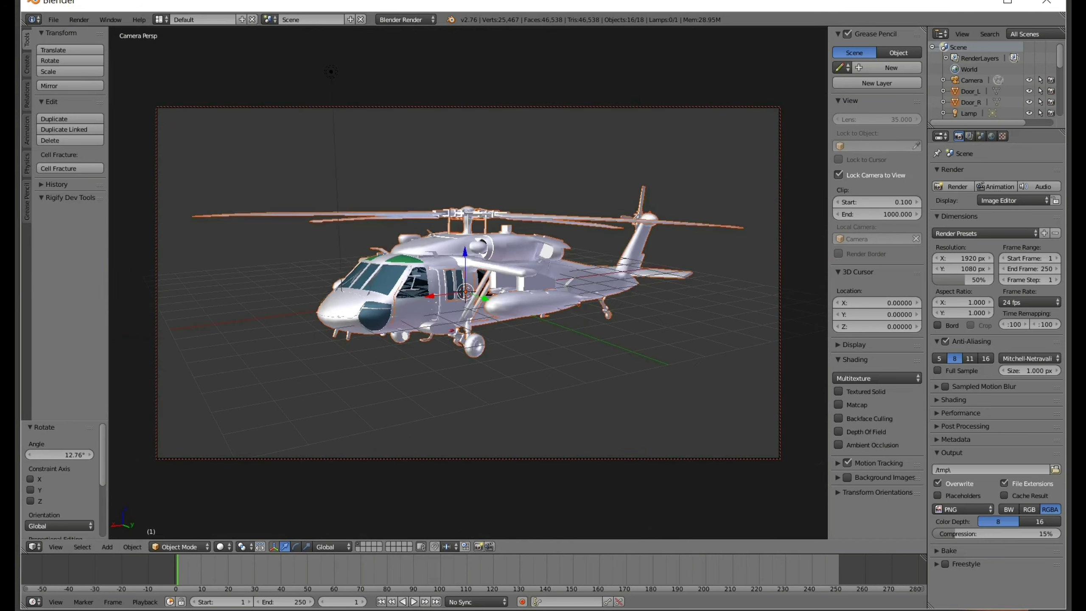
Step: Rotate the helicopter a further -2.838° to sit level and zoom to refine the framing
{"action": "key", "text": "r"}
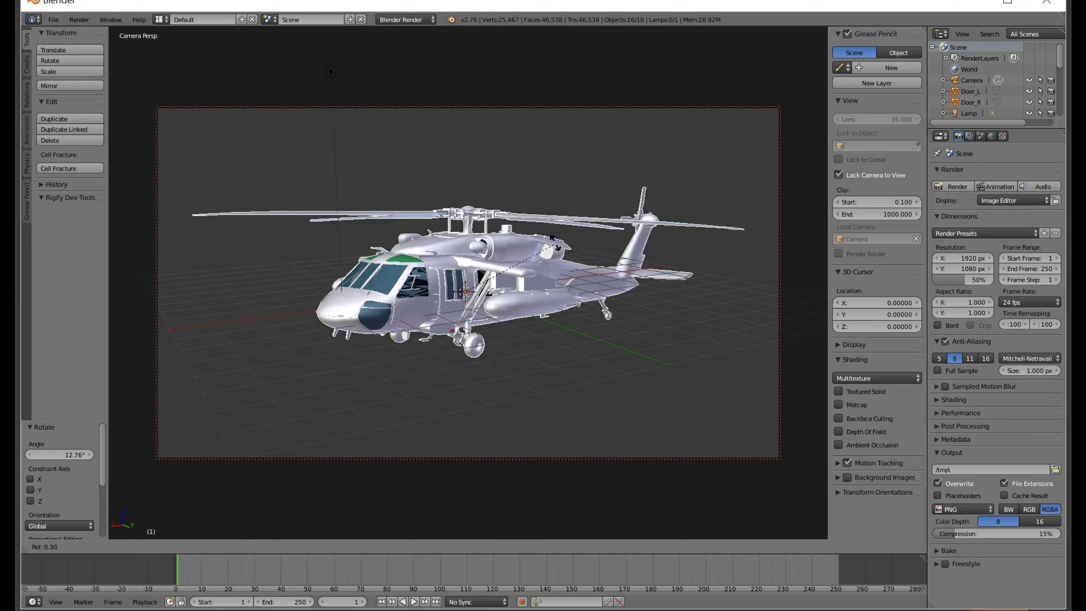
{"action": "left_click", "coordinate": [556, 246]}
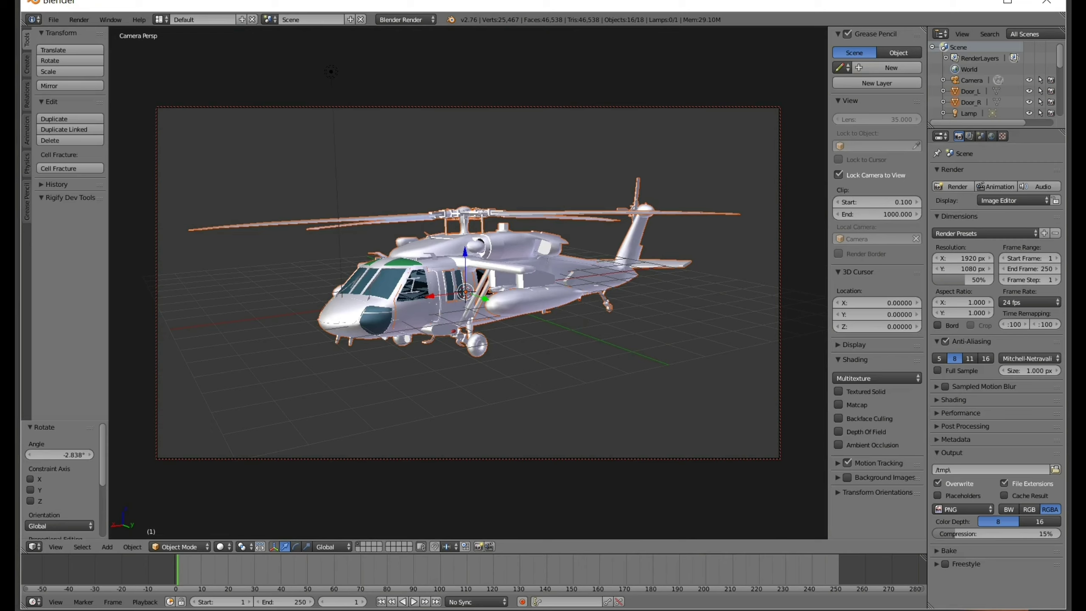
{"action": "scroll", "coordinate": [466, 282], "scroll_direction": "down", "scroll_amount": 3}
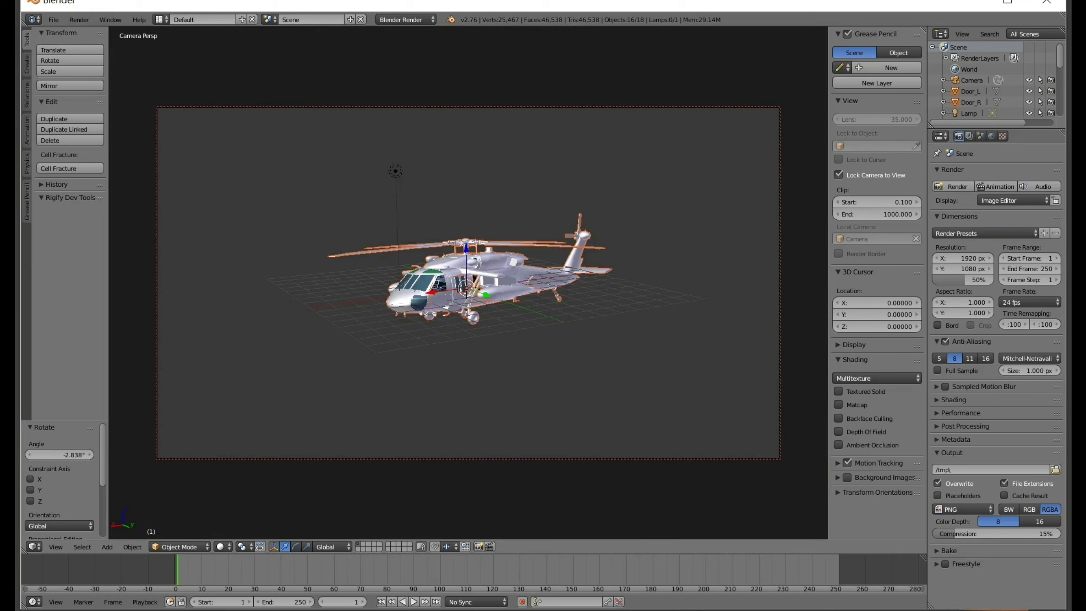
{"action": "scroll", "coordinate": [467, 282], "scroll_direction": "up", "scroll_amount": 1}
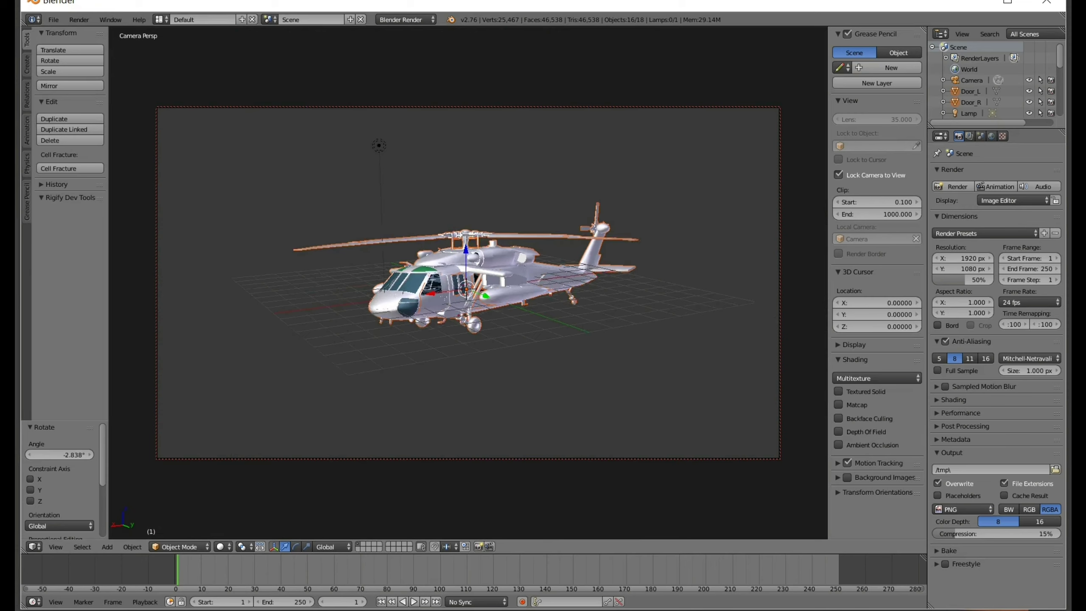
{"action": "scroll", "coordinate": [466, 290], "scroll_direction": "up", "scroll_amount": 1}
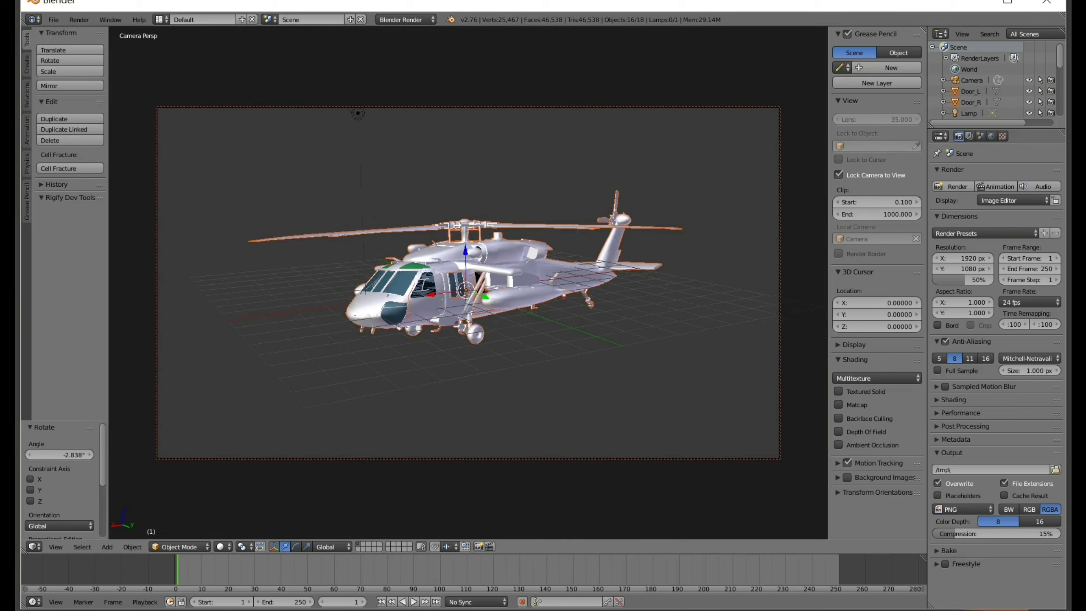
{"action": "scroll", "coordinate": [467, 291], "scroll_direction": "up", "scroll_amount": 1}
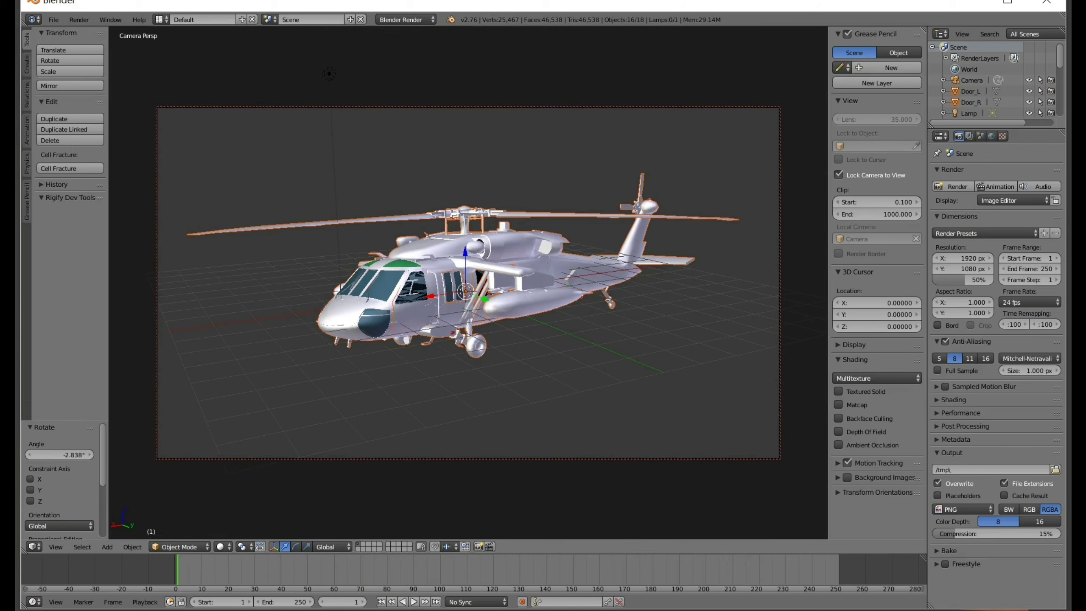
Step: Switch from front view to top view and select only the main_rotor
{"action": "key", "text": "KP_1"}
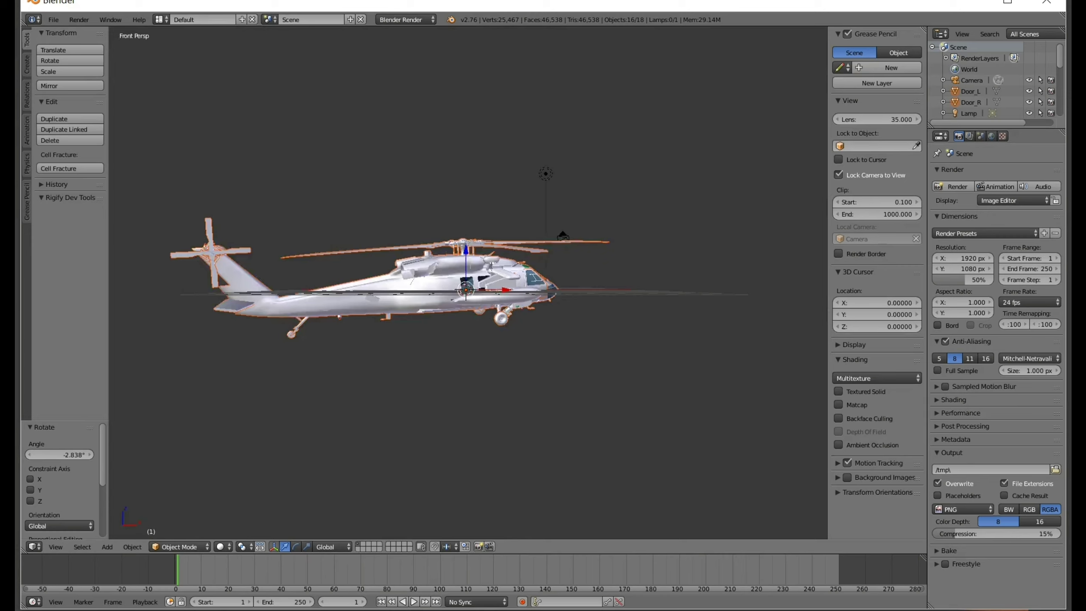
{"action": "key", "text": "KP_7"}
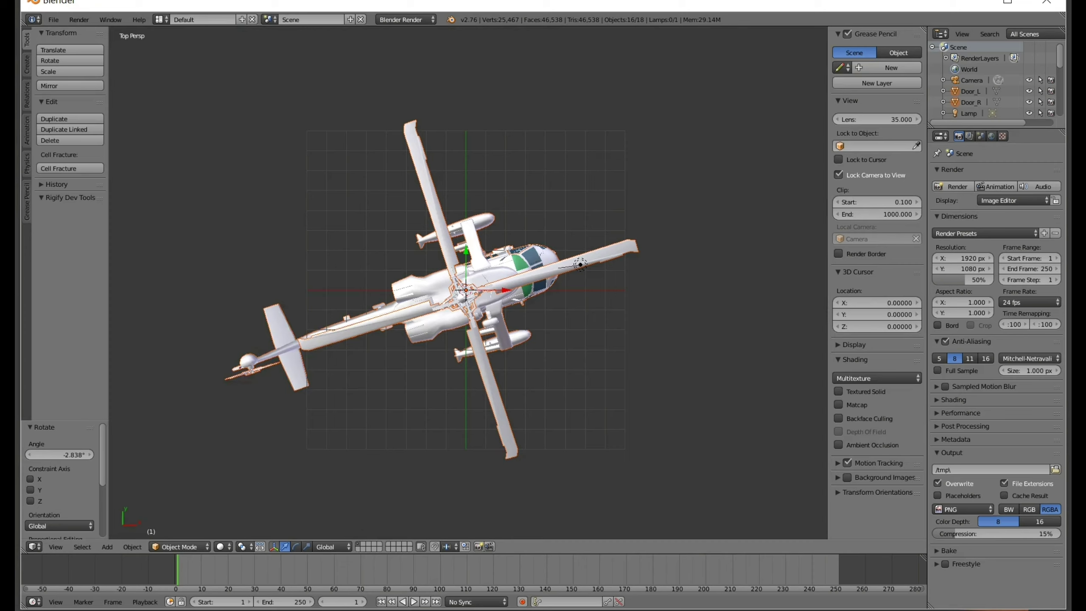
{"action": "right_click", "coordinate": [581, 265]}
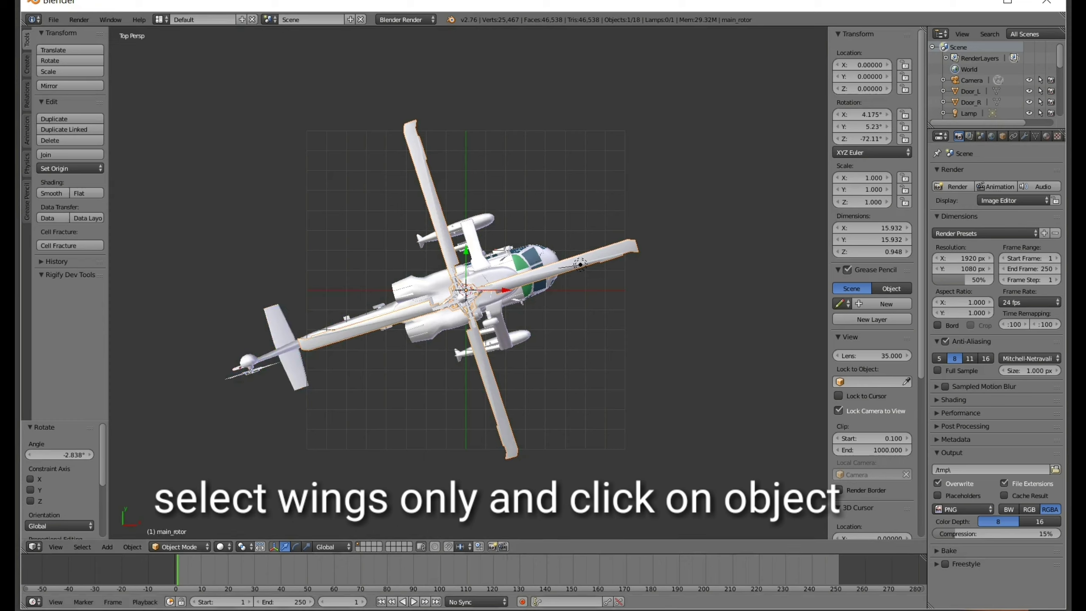
Step: Set the main_rotor and rear_rotor origins to their geometry, then return to camera view
{"action": "left_click", "coordinate": [132, 547]}
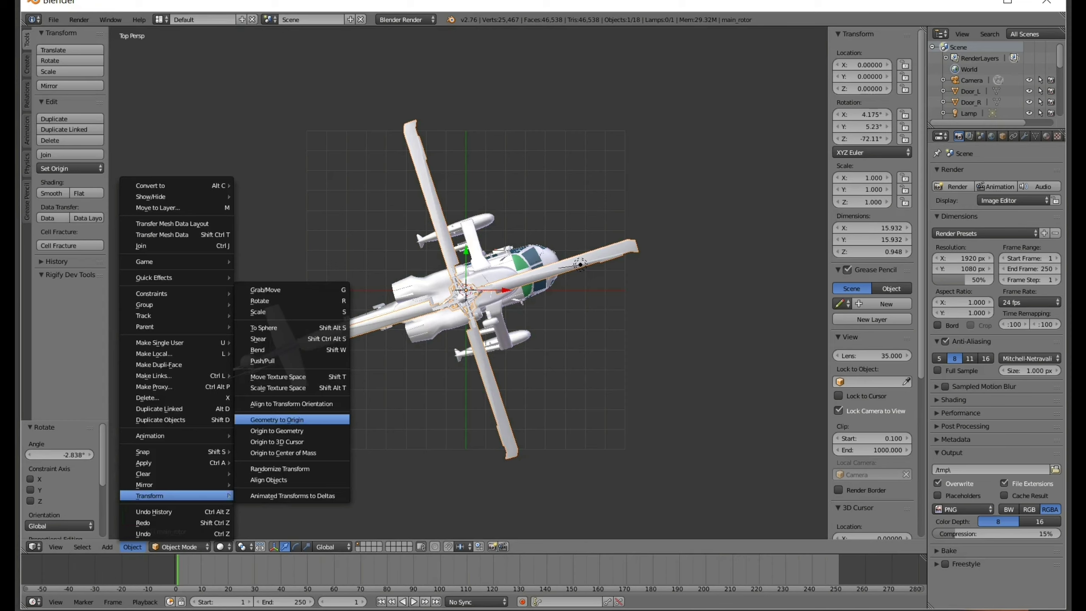
{"action": "left_click", "coordinate": [276, 430]}
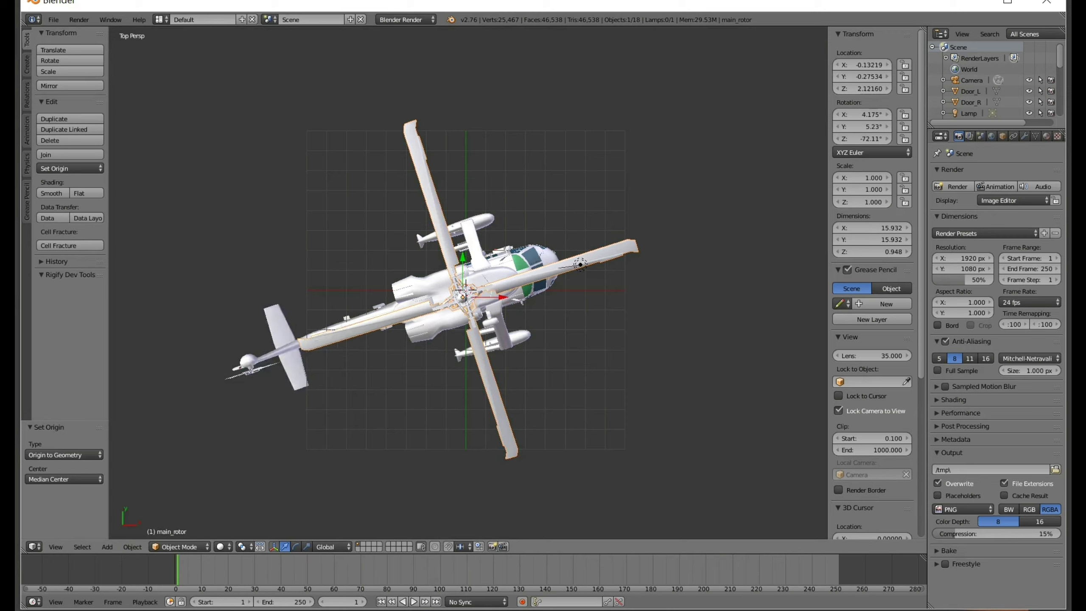
{"action": "key", "text": "KP_1"}
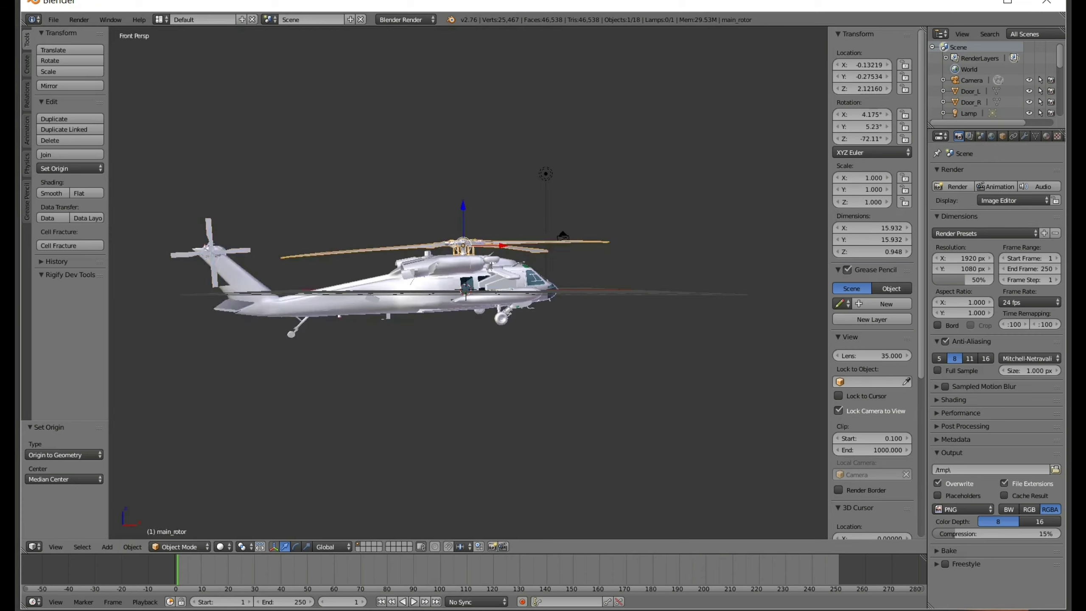
{"action": "right_click", "coordinate": [209, 253]}
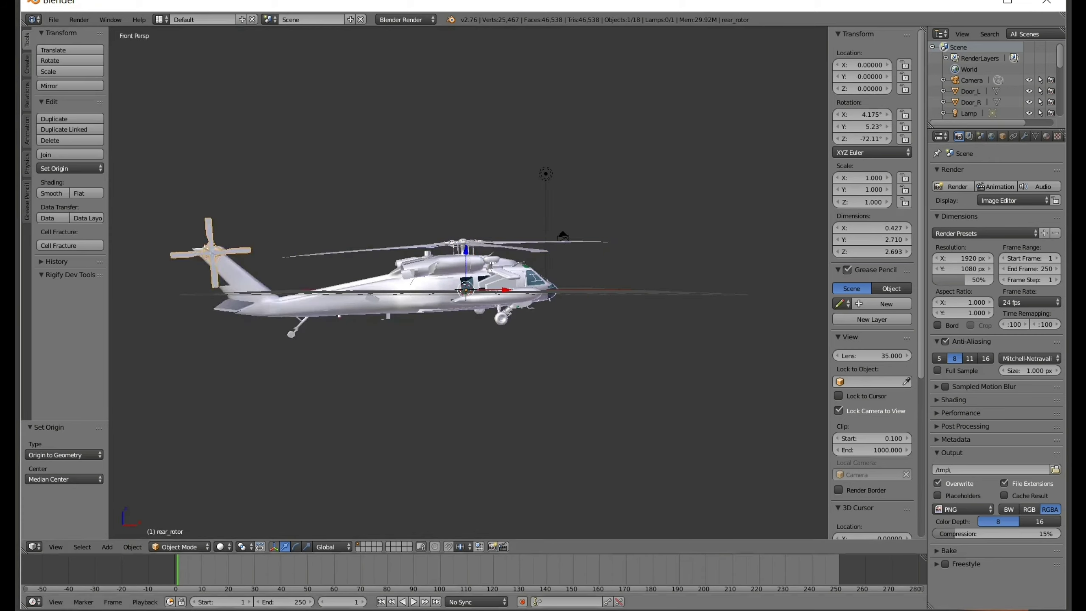
{"action": "left_click", "coordinate": [132, 547]}
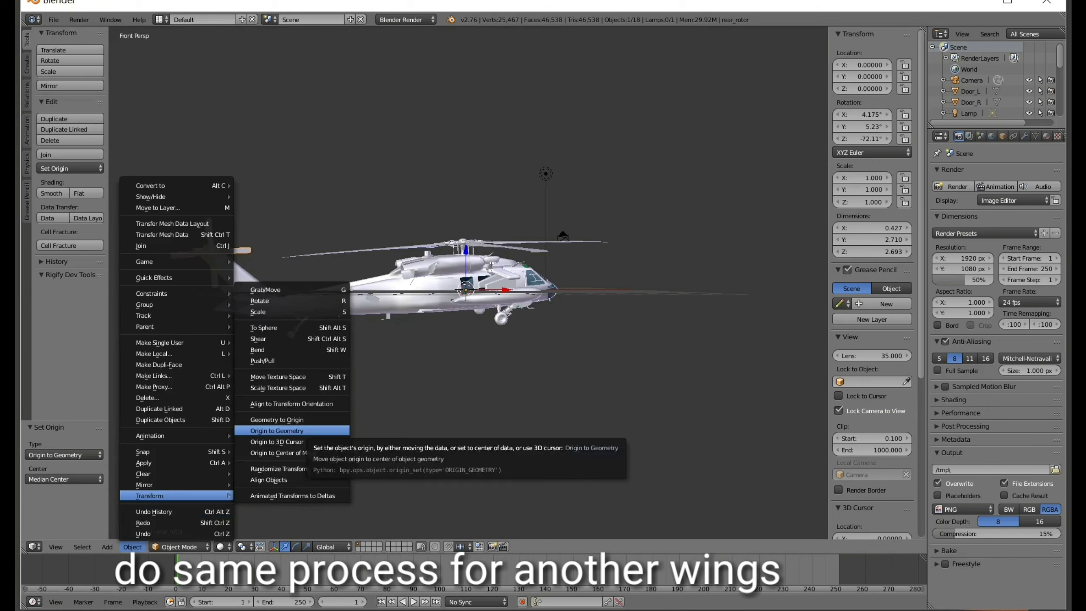
{"action": "left_click", "coordinate": [300, 430]}
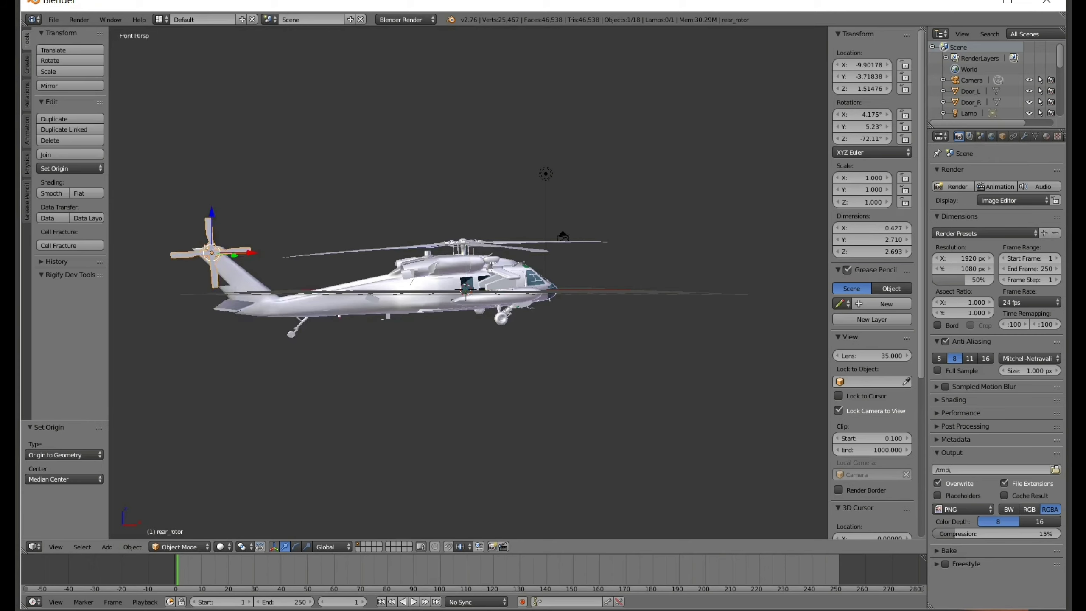
{"action": "key", "text": "KP_0"}
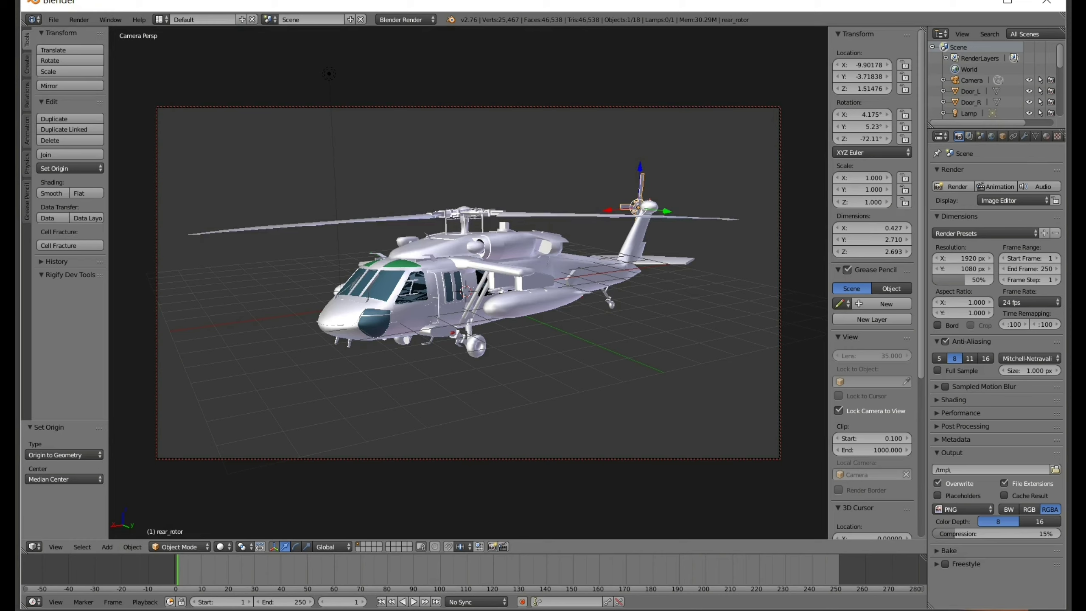
Step: Select the main rotor and set its X, Y and Z rotation to 0°
{"action": "right_click", "coordinate": [464, 214]}
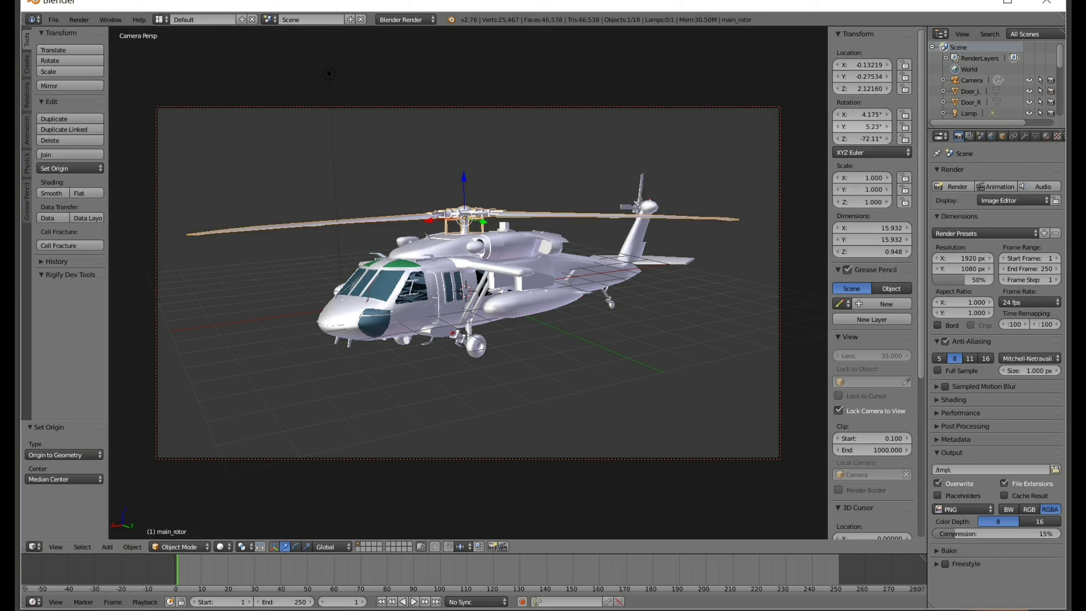
{"action": "left_click_drag", "start_coordinate": [862, 138], "coordinate": [881, 139]}
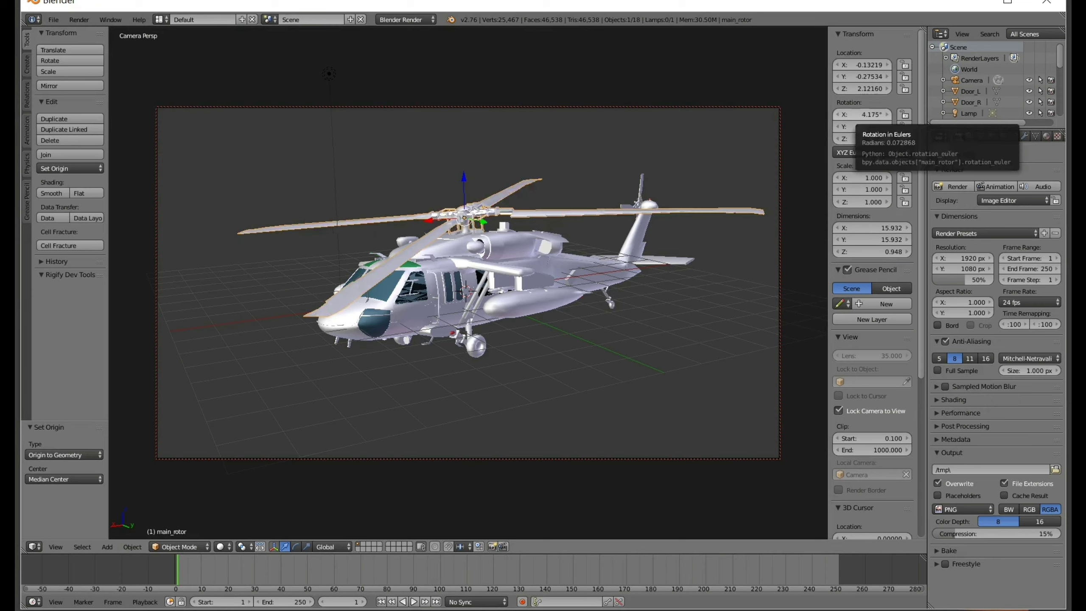
{"action": "key", "text": "ctrl+z"}
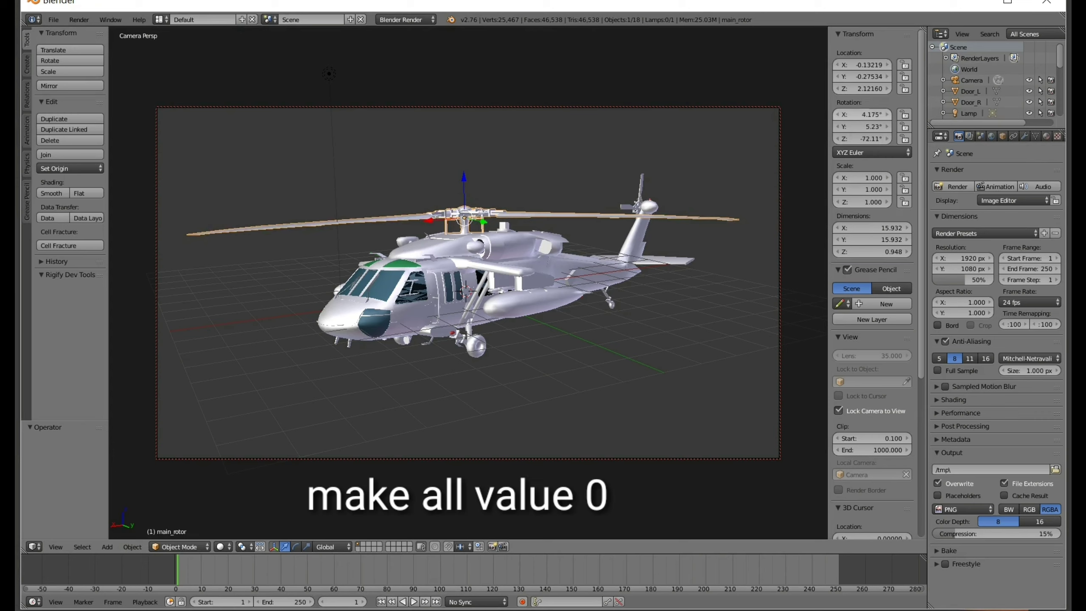
{"action": "left_click", "coordinate": [861, 115]}
{"action": "type", "text": "0"}
{"action": "key", "text": "Tab"}
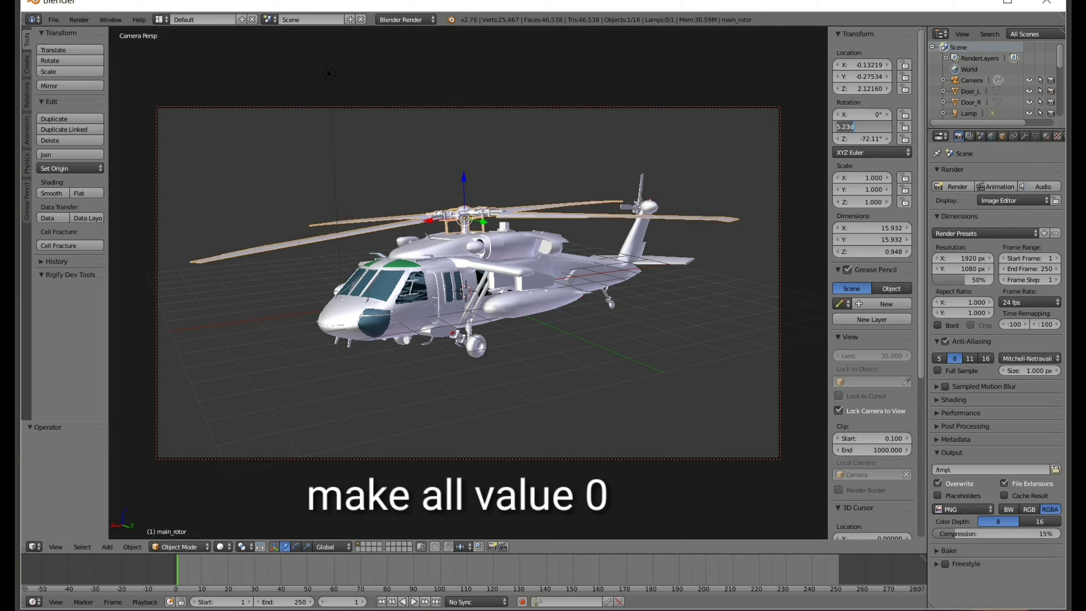
{"action": "key", "text": "Return"}
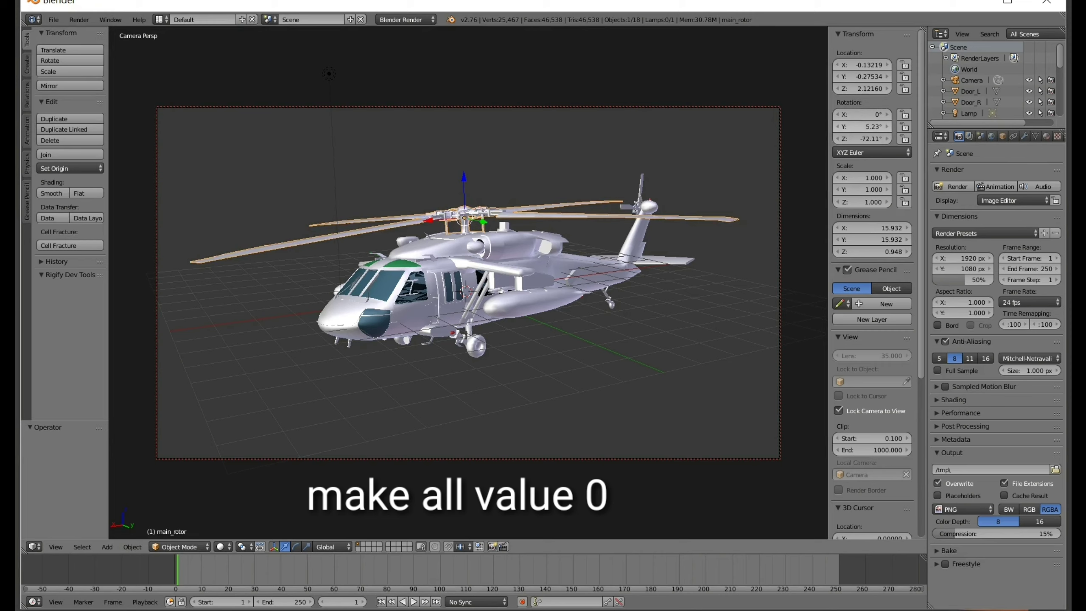
{"action": "key", "text": "Return"}
{"action": "type", "text": "0"}
{"action": "key", "text": "Return"}
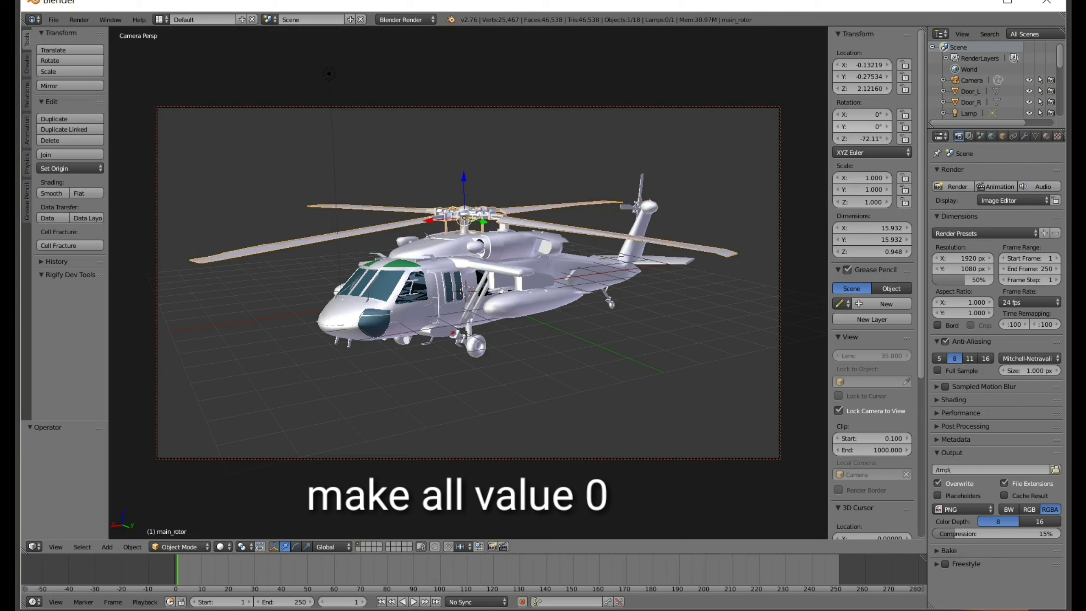
{"action": "key", "text": "Return"}
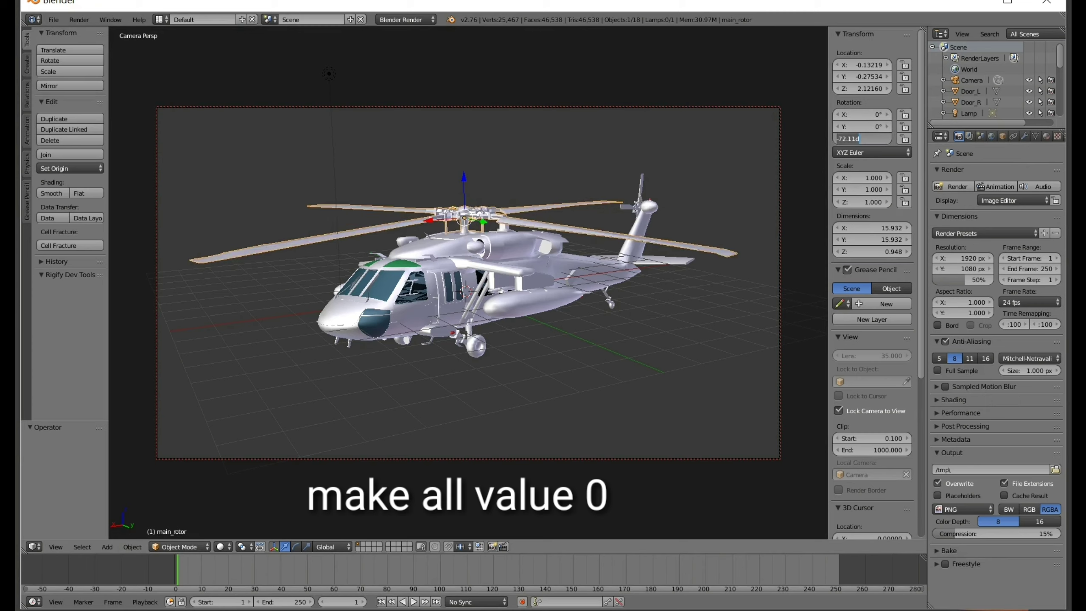
{"action": "type", "text": "0"}
{"action": "key", "text": "Return"}
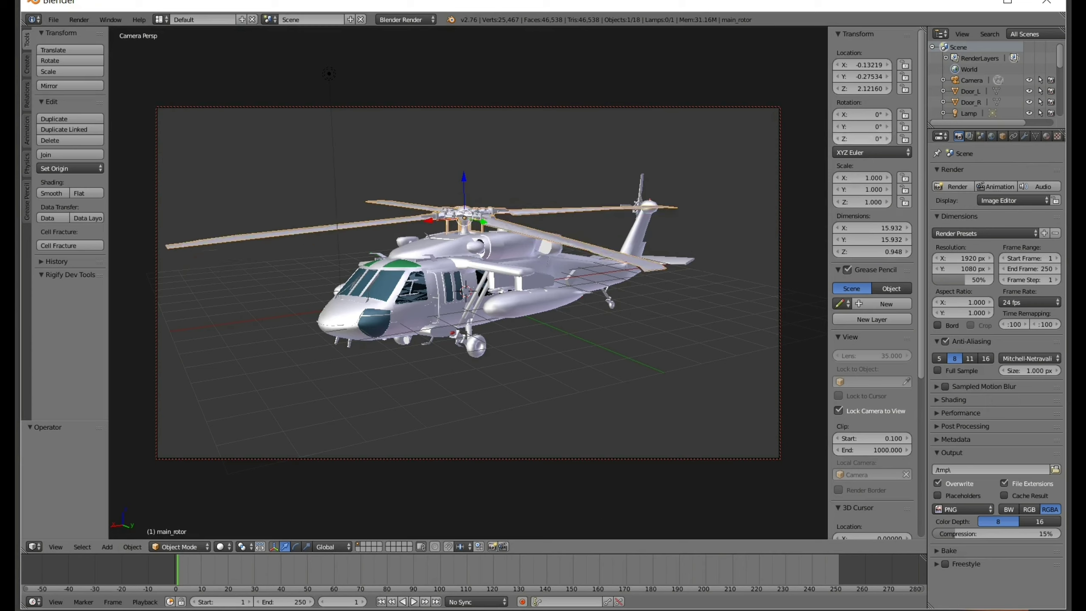
Step: Lock the main rotor's X and Y rotation so it only spins around Z
{"action": "left_click_drag", "start_coordinate": [862, 139], "coordinate": [812, 139]}
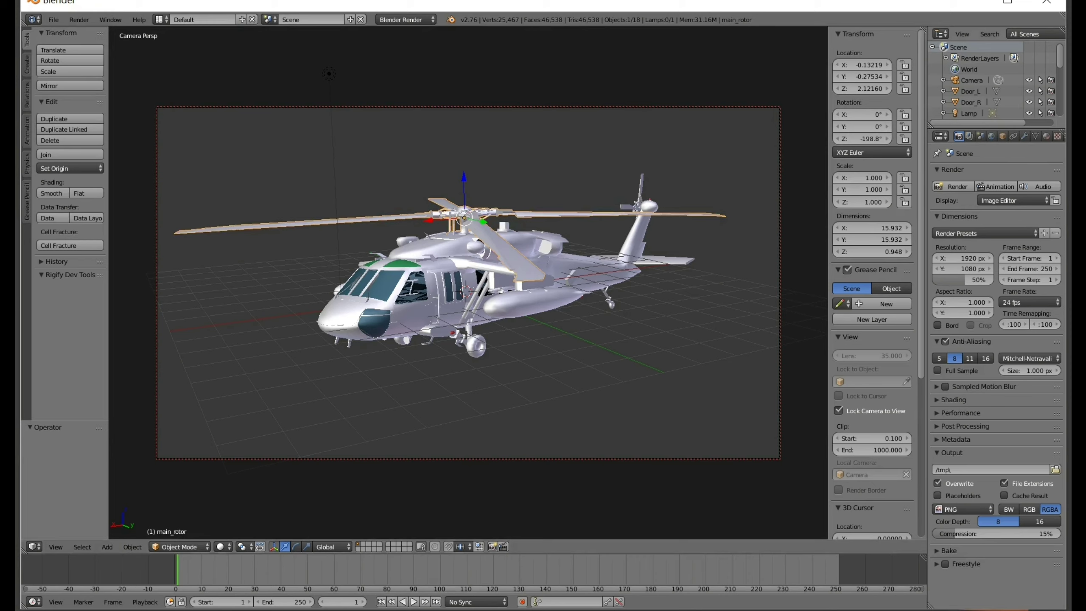
{"action": "key", "text": "ctrl+z"}
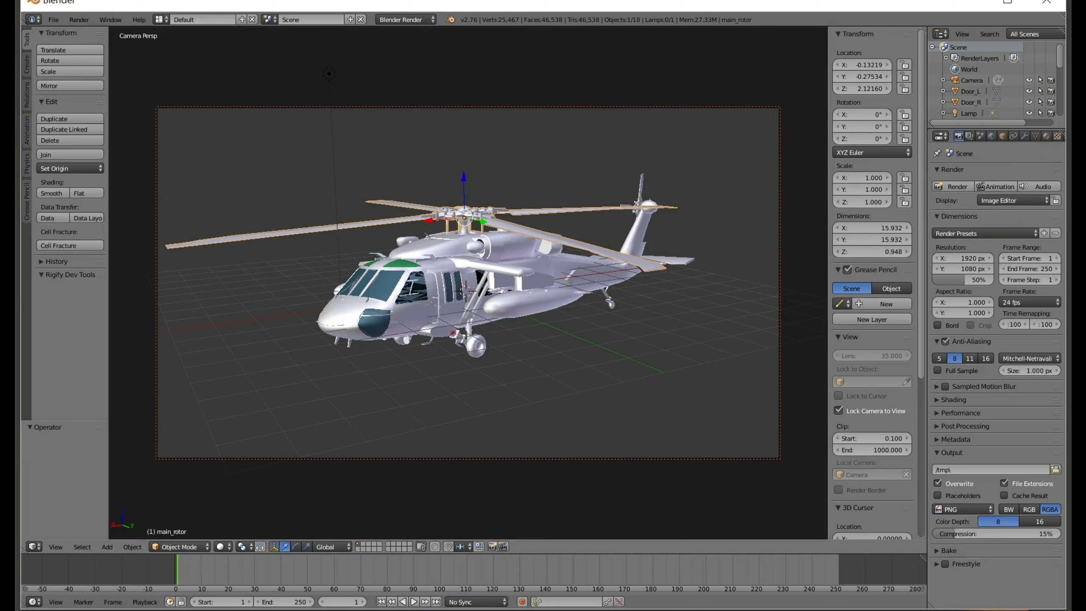
{"action": "left_click", "coordinate": [905, 114]}
{"action": "left_click", "coordinate": [905, 126]}
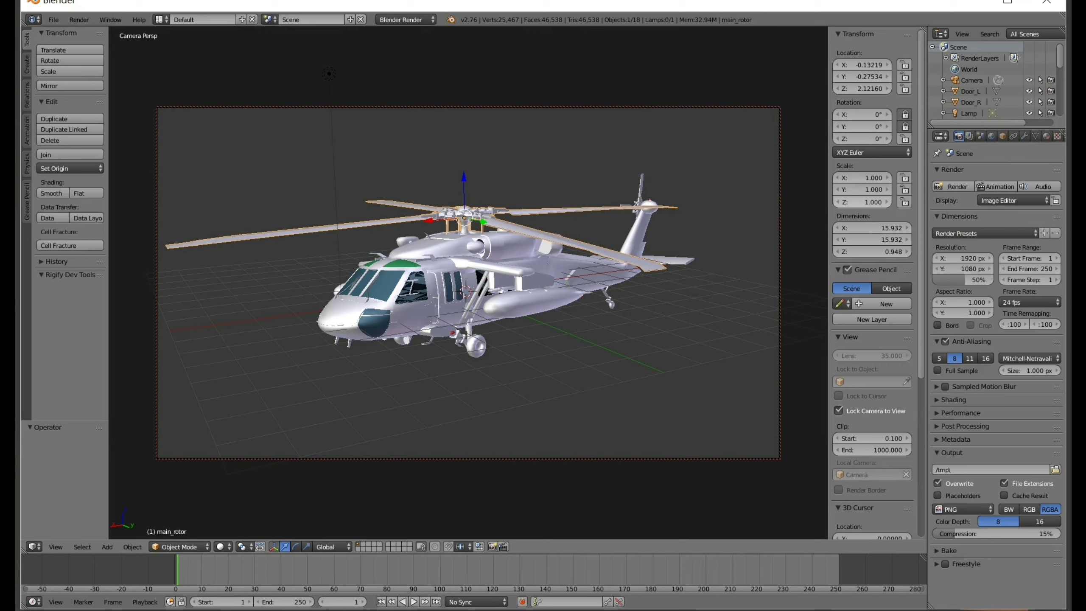
{"action": "right_click", "coordinate": [640, 205]}
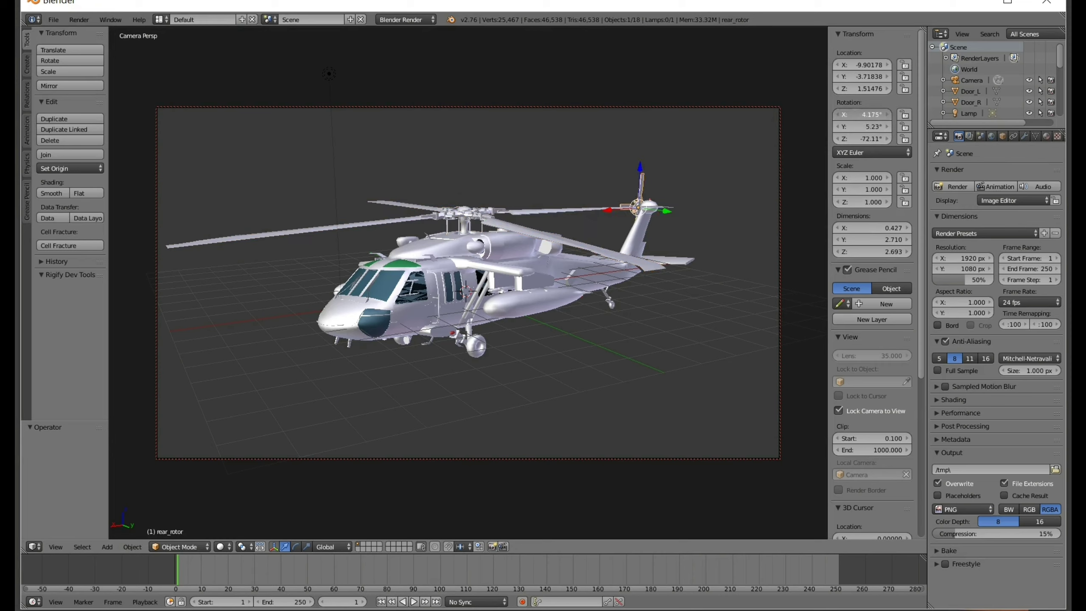
{"action": "left_click_drag", "start_coordinate": [862, 114], "coordinate": [881, 114]}
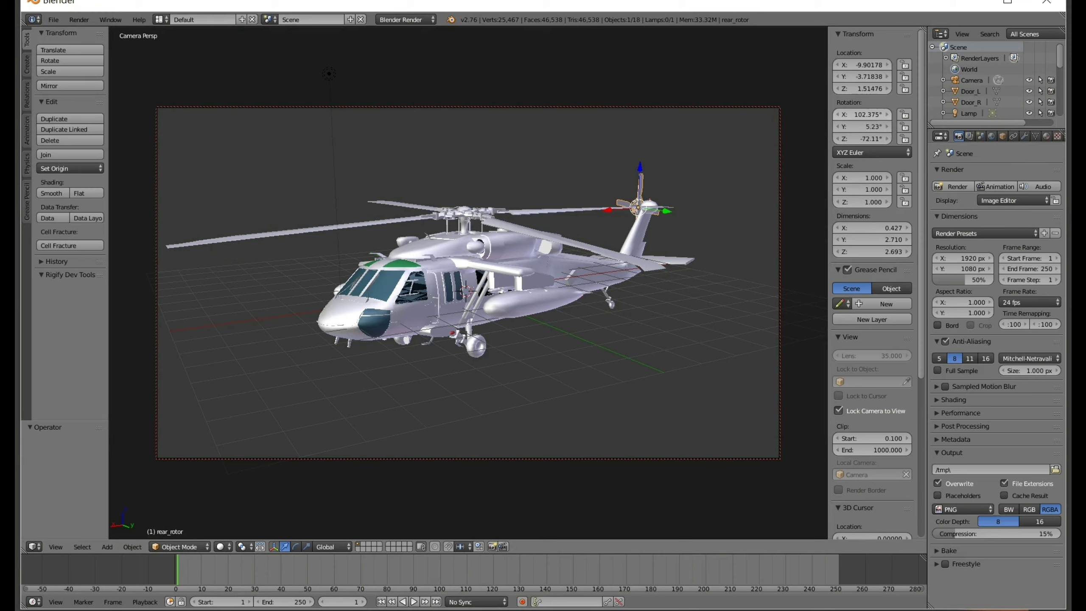
{"action": "key", "text": "ctrl+z"}
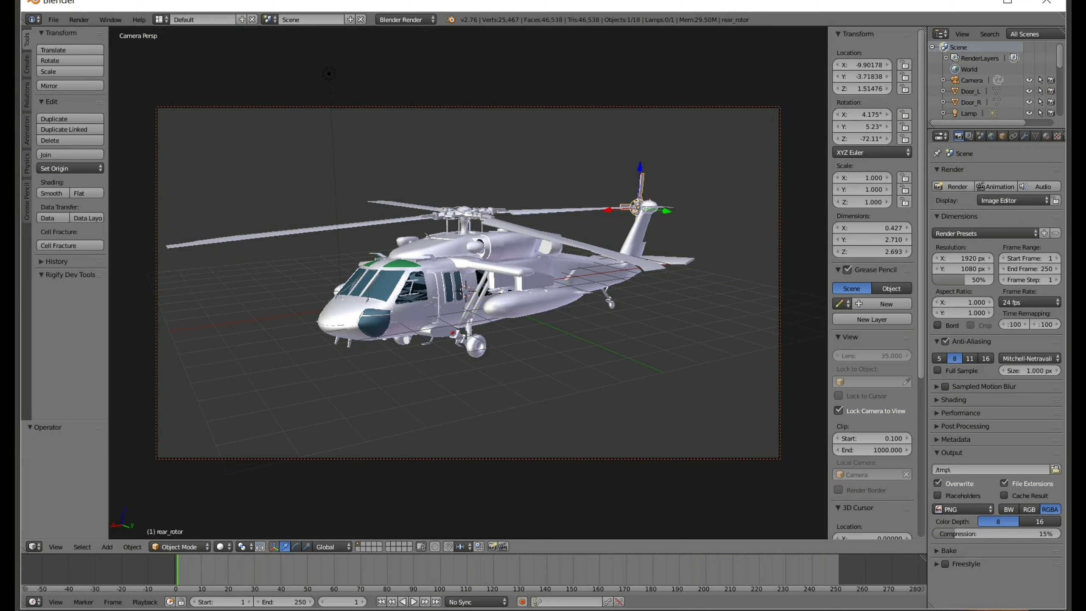
{"action": "right_click", "coordinate": [436, 299]}
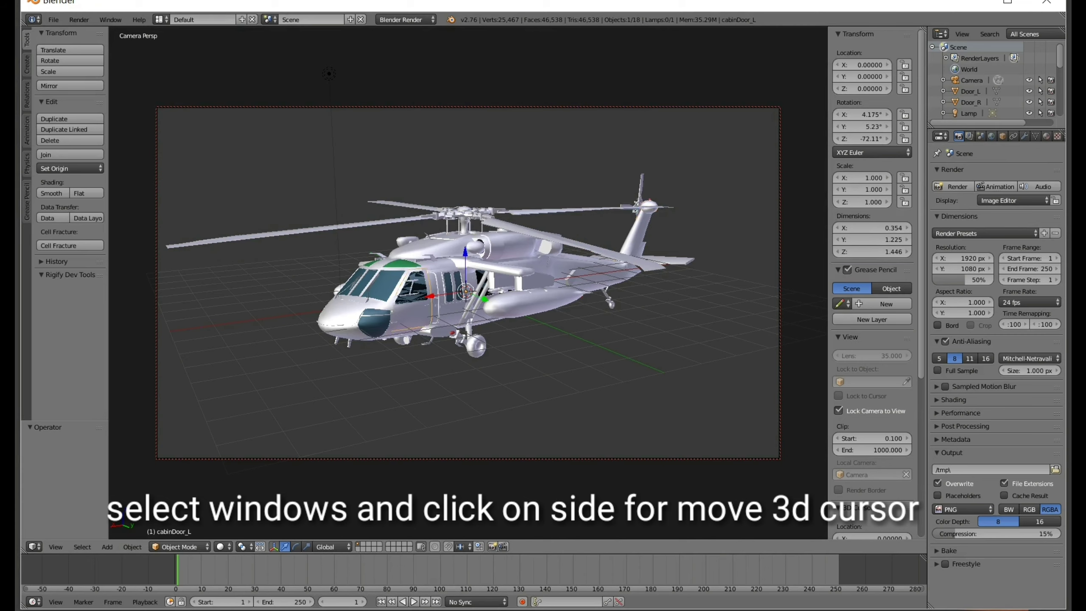
Step: Place the 3D cursor on the left door's hinge near the nose and move the door's origin there
{"action": "scroll", "coordinate": [465, 293], "scroll_direction": "up", "scroll_amount": 1}
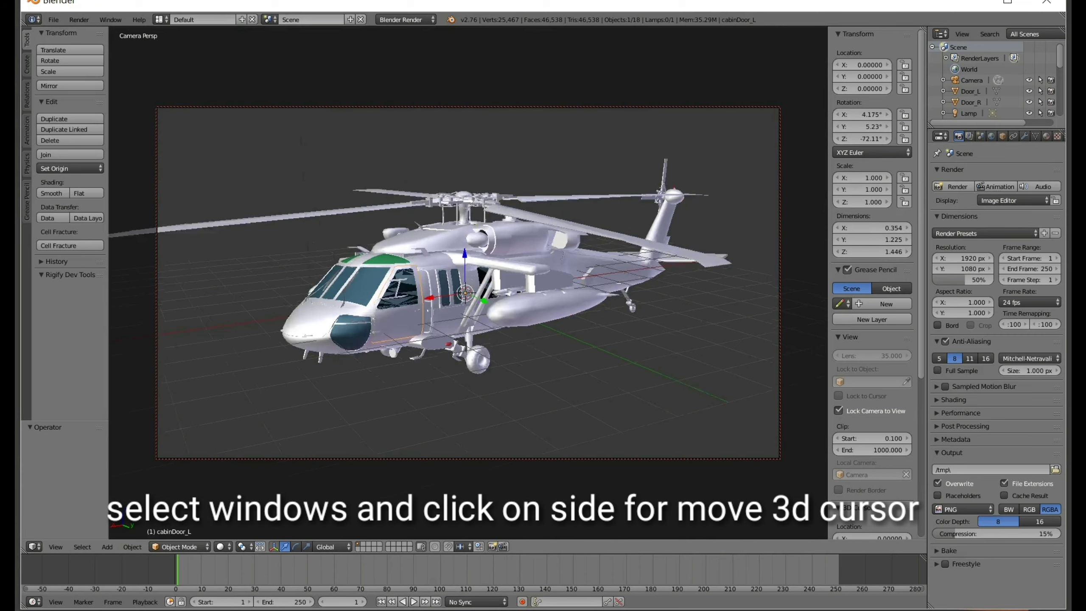
{"action": "scroll", "coordinate": [465, 292], "scroll_direction": "up", "scroll_amount": 2}
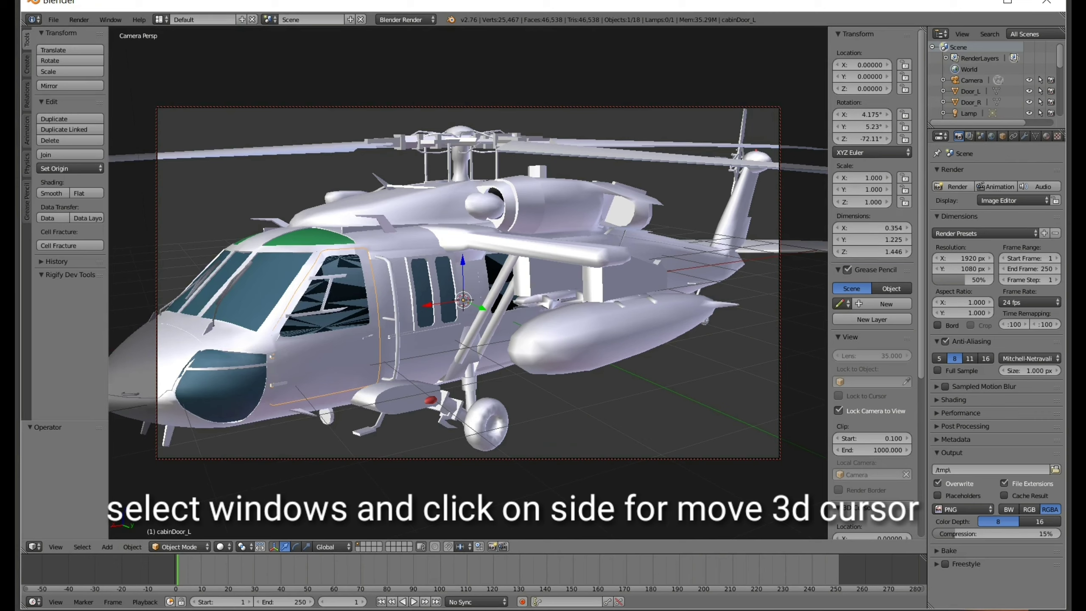
{"action": "left_click", "coordinate": [277, 365]}
{"action": "left_click", "coordinate": [276, 359]}
{"action": "left_click", "coordinate": [276, 363]}
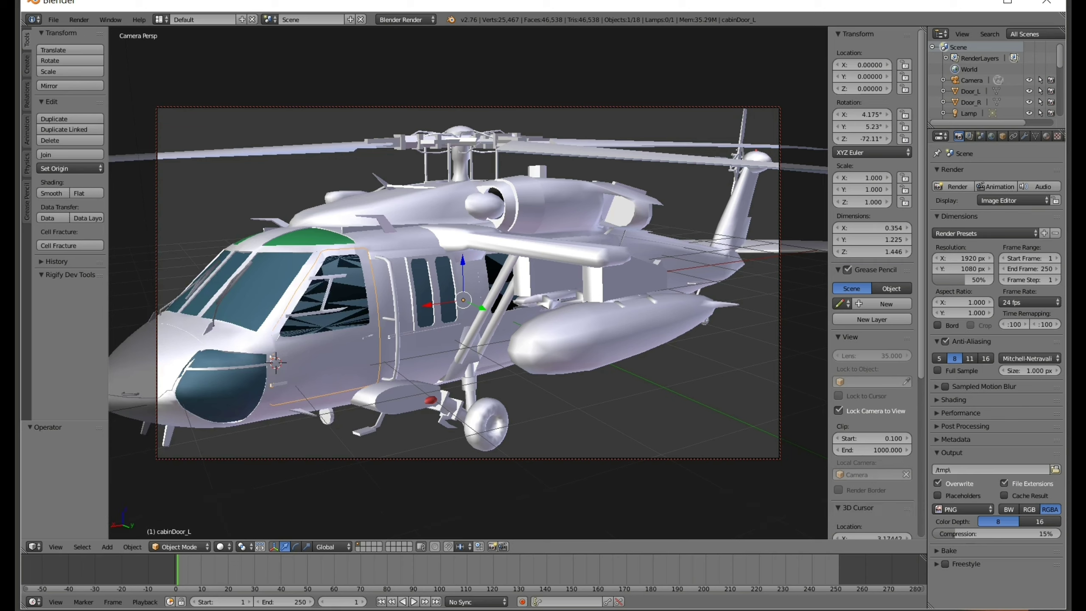
{"action": "left_click", "coordinate": [132, 546]}
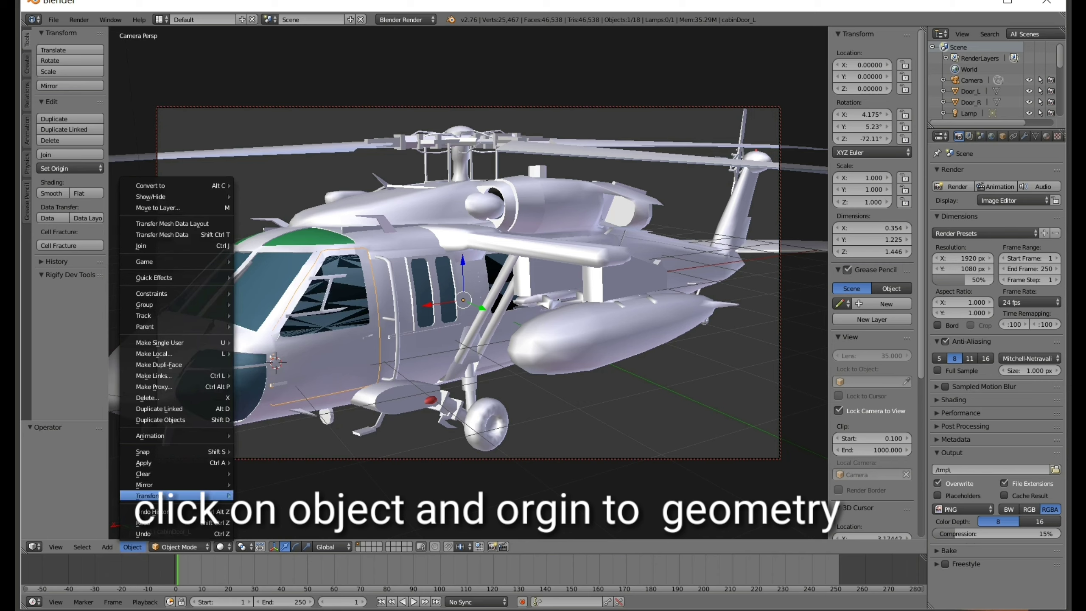
{"action": "left_click", "coordinate": [171, 496]}
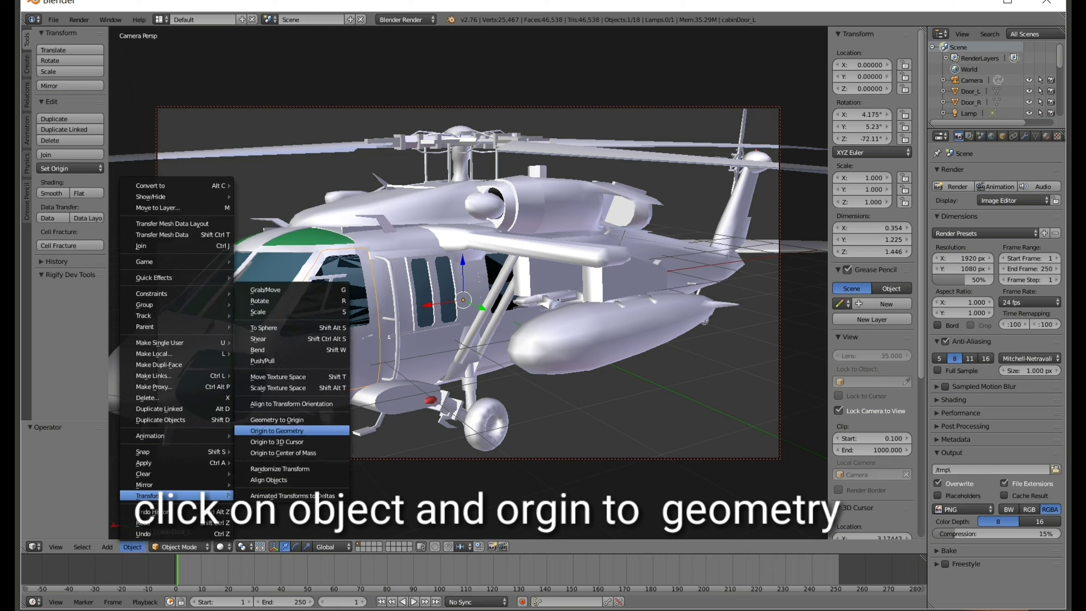
{"action": "left_click", "coordinate": [277, 442]}
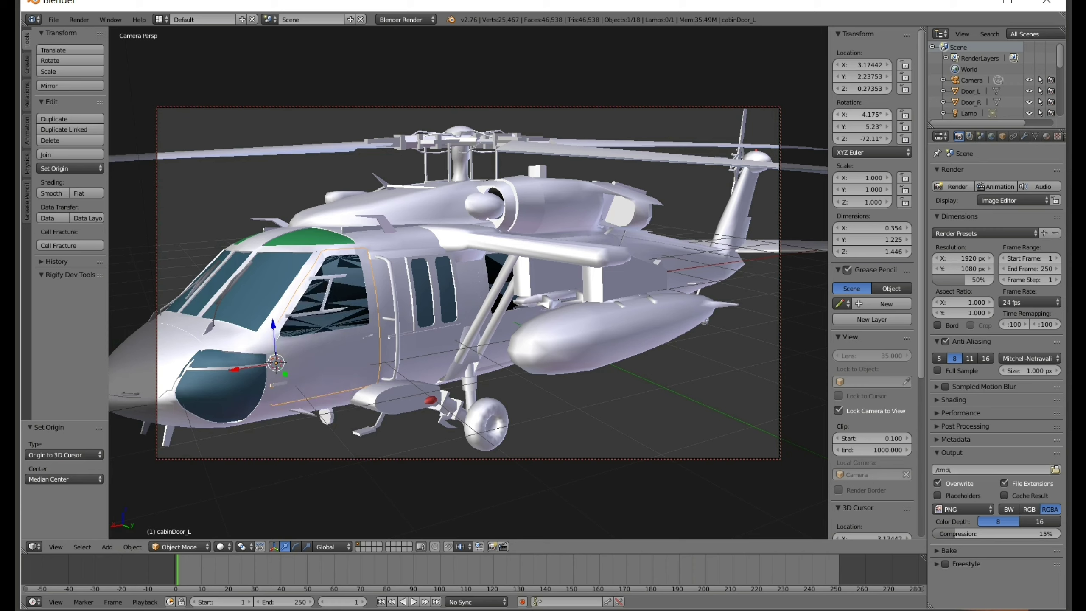
{"action": "mouse_move", "coordinate": [862, 138]}
{"action": "left_mouse_down"}
{"action": "mouse_move", "coordinate": [874, 139]}
{"action": "mouse_move", "coordinate": [838, 139]}
{"action": "mouse_move", "coordinate": [862, 139]}
{"action": "left_mouse_up"}
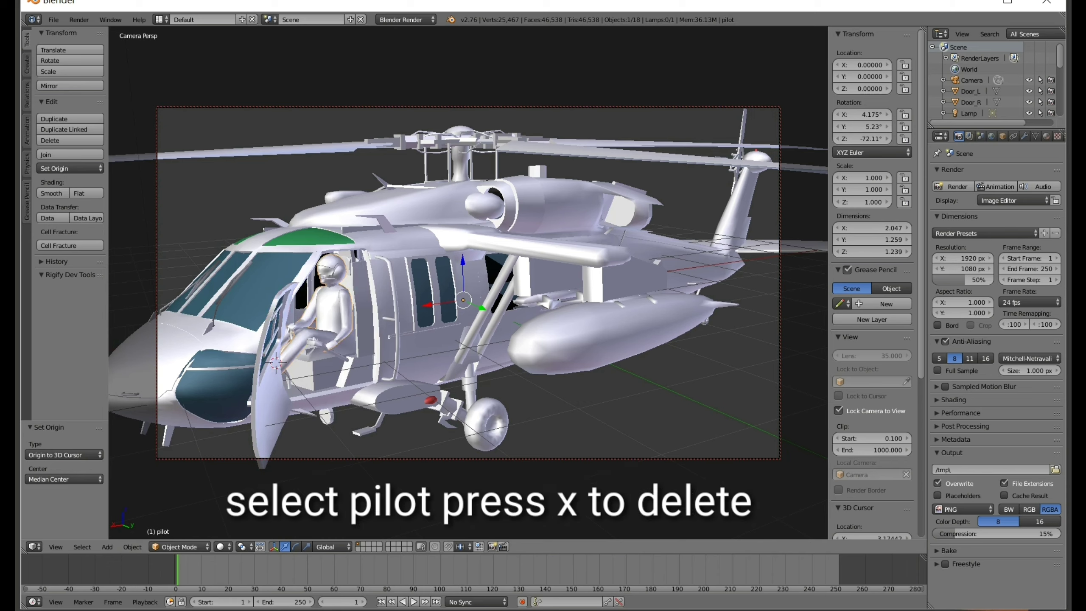
Step: Select the pilot figure and delete it from the helicopter
{"action": "right_click", "coordinate": [295, 313]}
{"action": "key", "text": "x"}
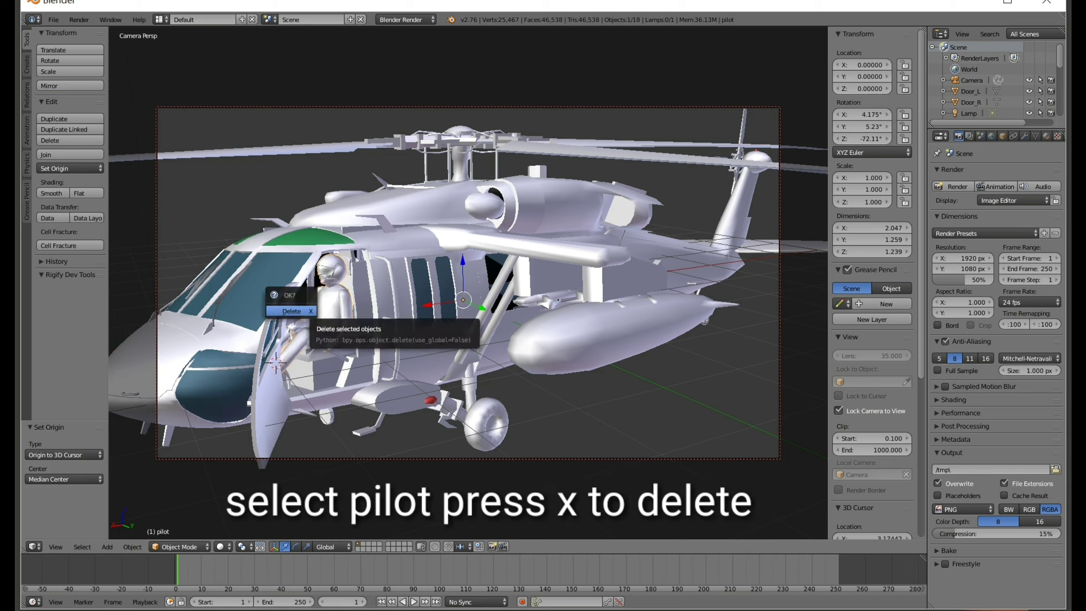
{"action": "left_click", "coordinate": [292, 311]}
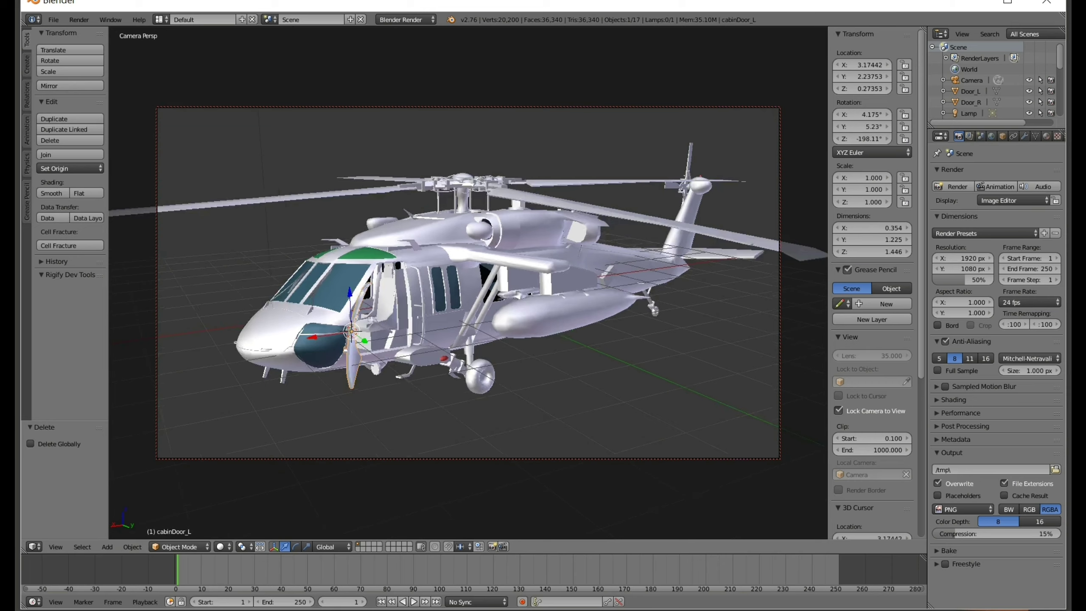
Step: Key the door's location and rotation, then jump to frame 80 and swing it open on Z
{"action": "scroll", "coordinate": [468, 282], "scroll_direction": "down", "scroll_amount": 2}
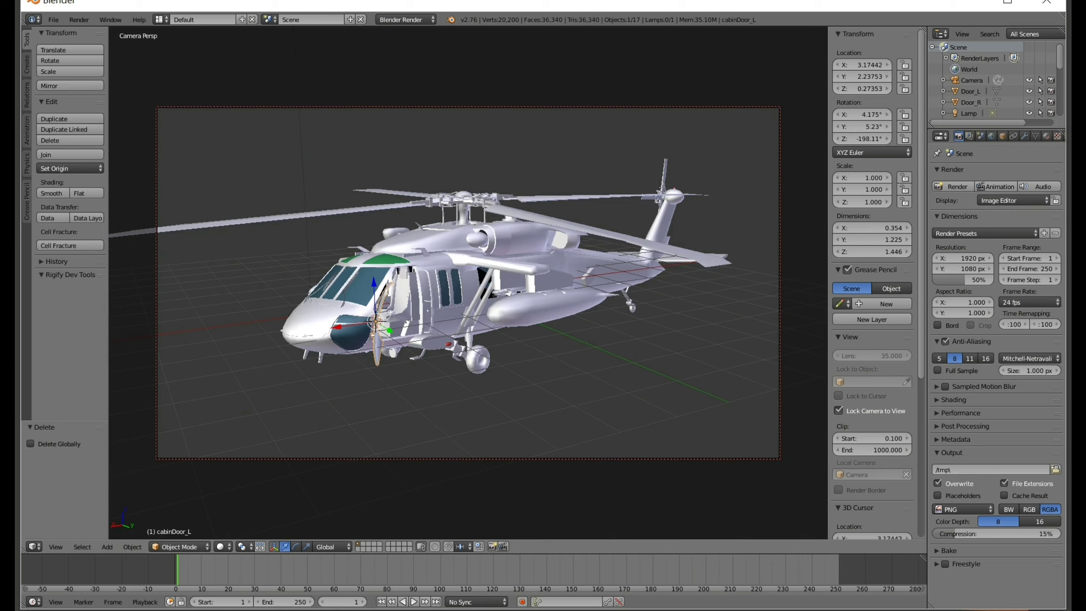
{"action": "key", "text": "i"}
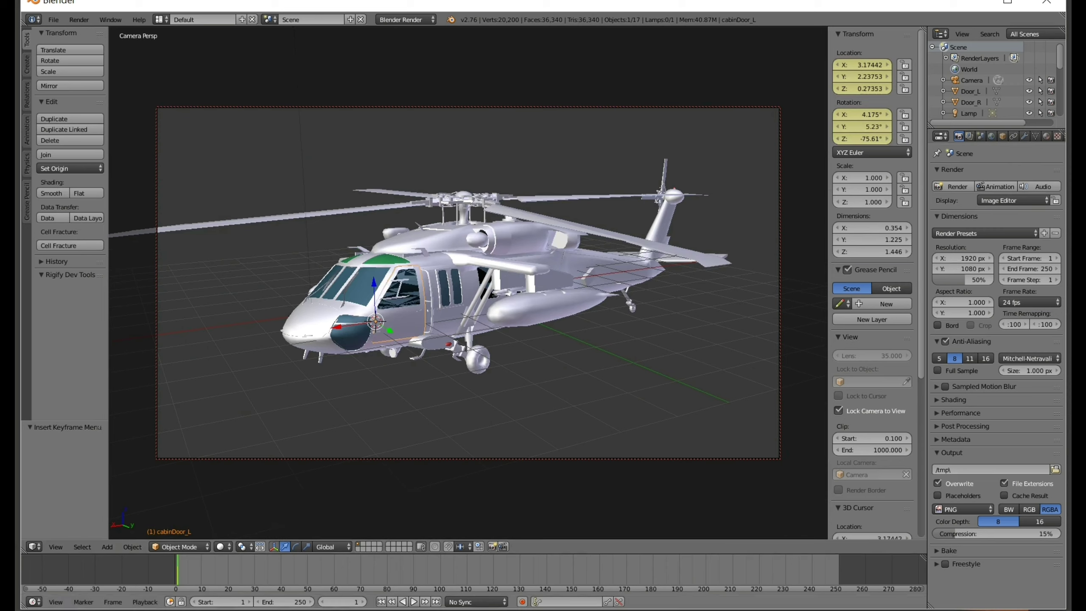
{"action": "key", "text": "Up"}
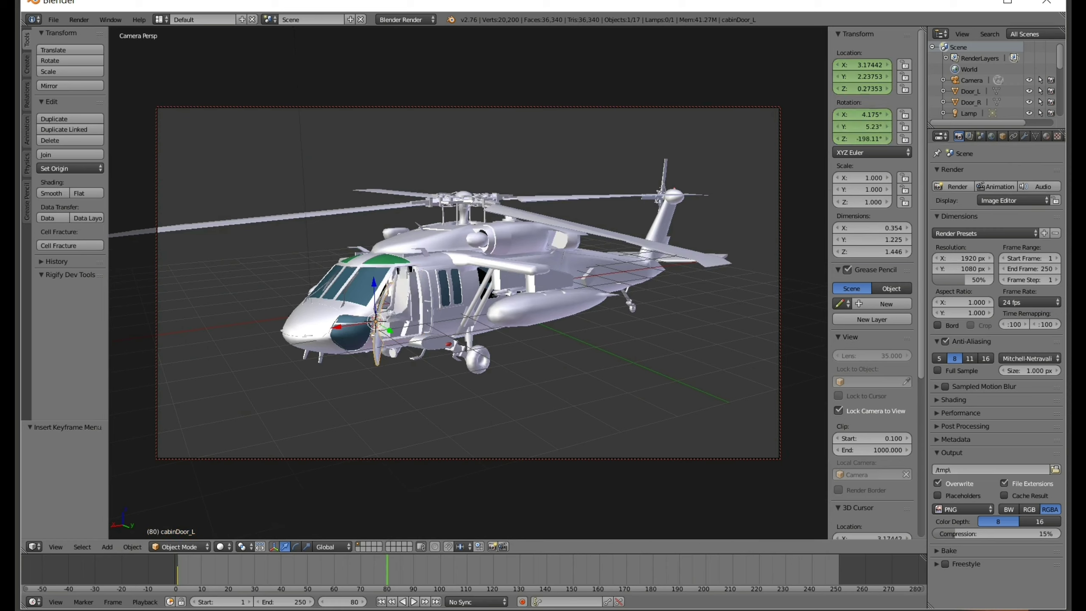
{"action": "key", "text": "r"}
{"action": "key", "text": "z"}
{"action": "key", "text": "Return"}
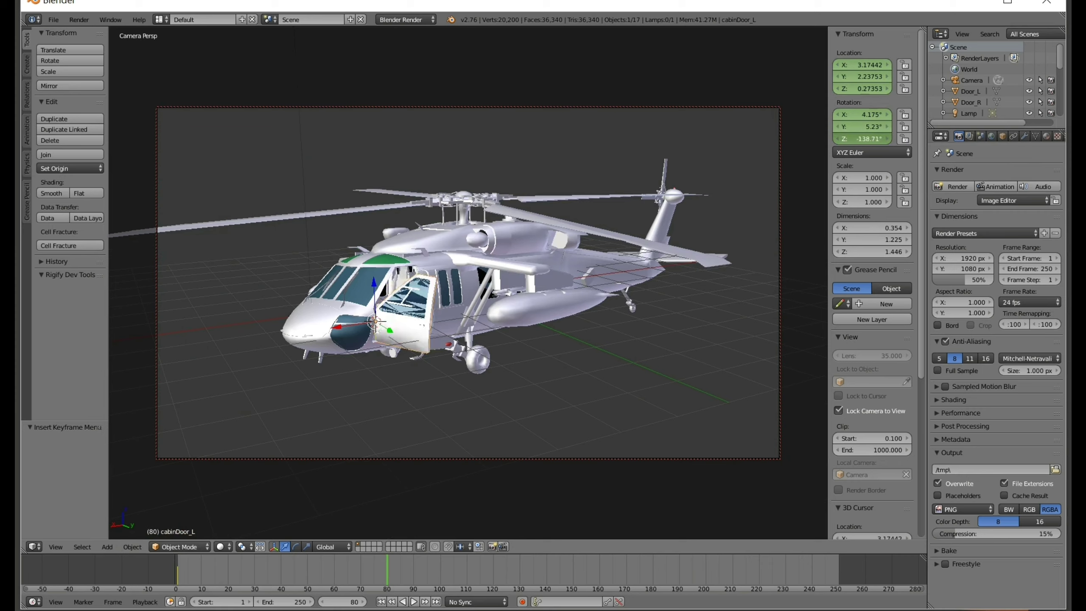
Step: Fine-tune the door's Z rotation, key LocRot at frame 80, and return to frame 1
{"action": "left_click_drag", "start_coordinate": [862, 139], "coordinate": [875, 139]}
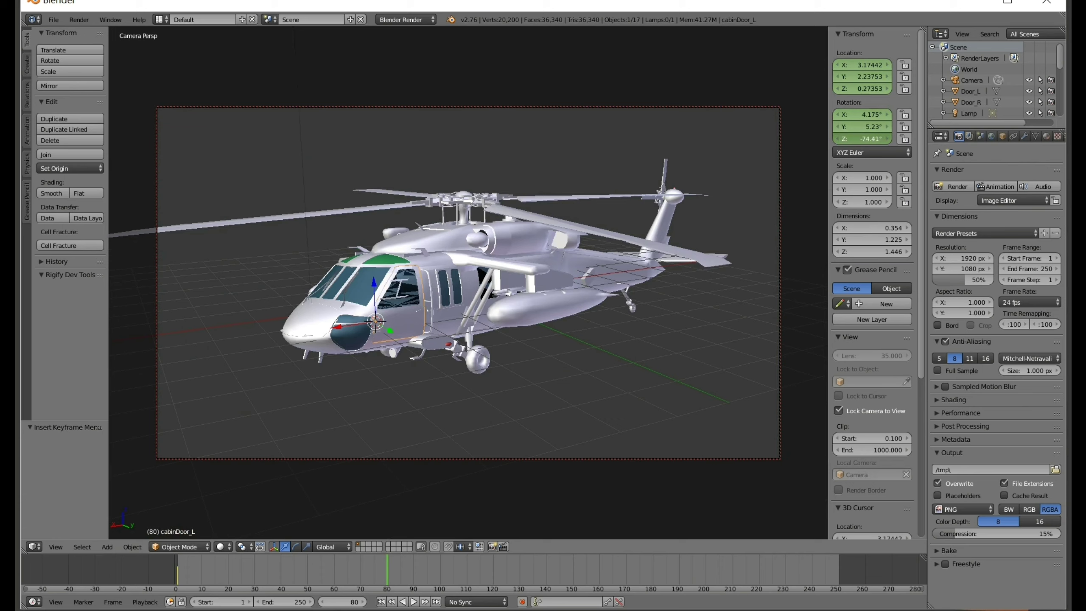
{"action": "left_click_drag", "start_coordinate": [862, 139], "coordinate": [863, 139]}
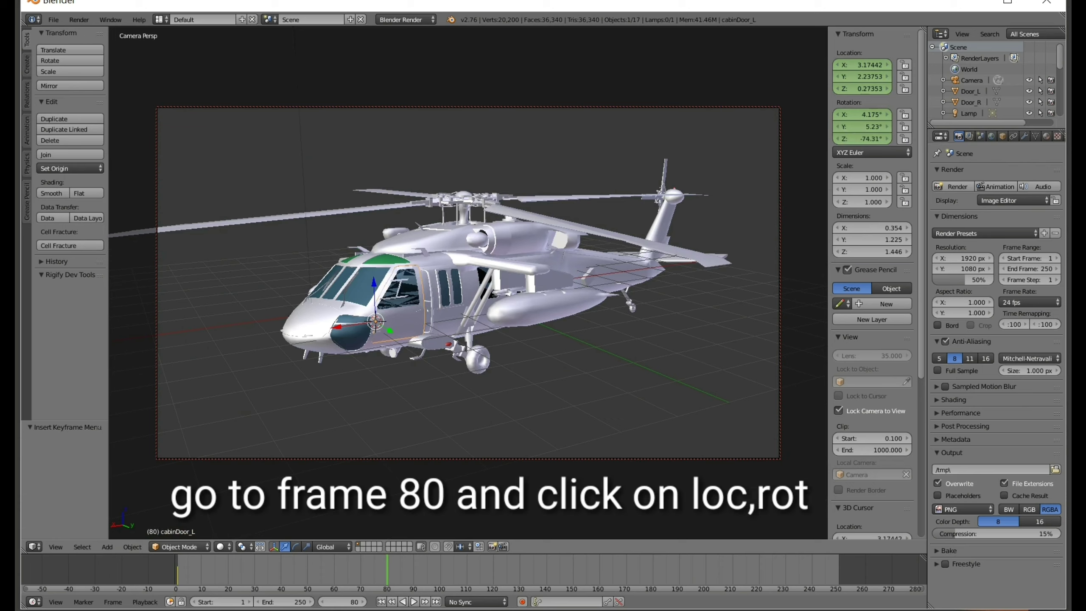
{"action": "key", "text": "i"}
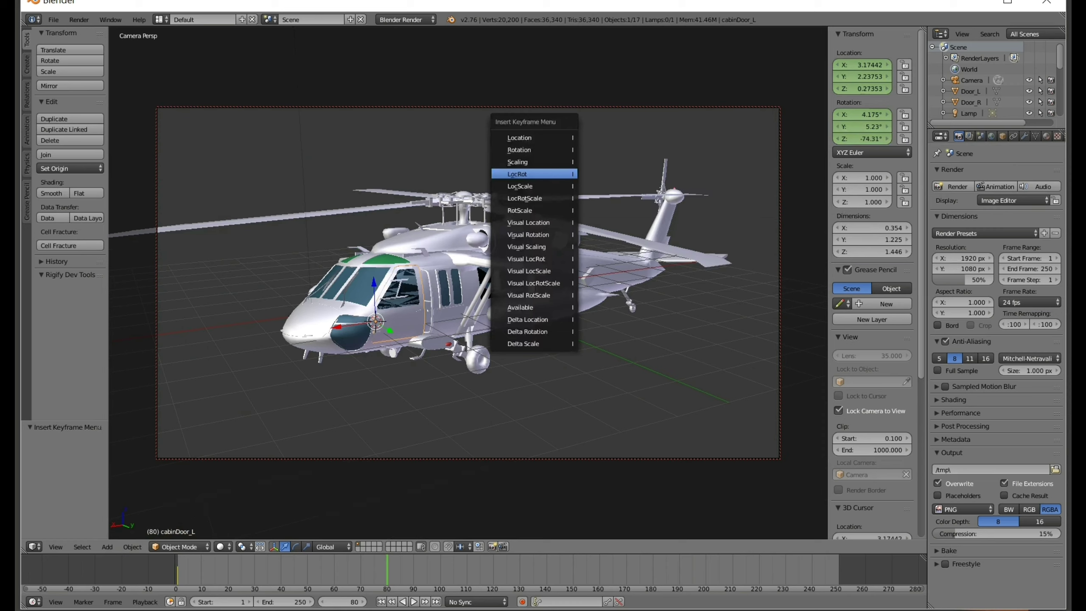
{"action": "key", "text": "Return"}
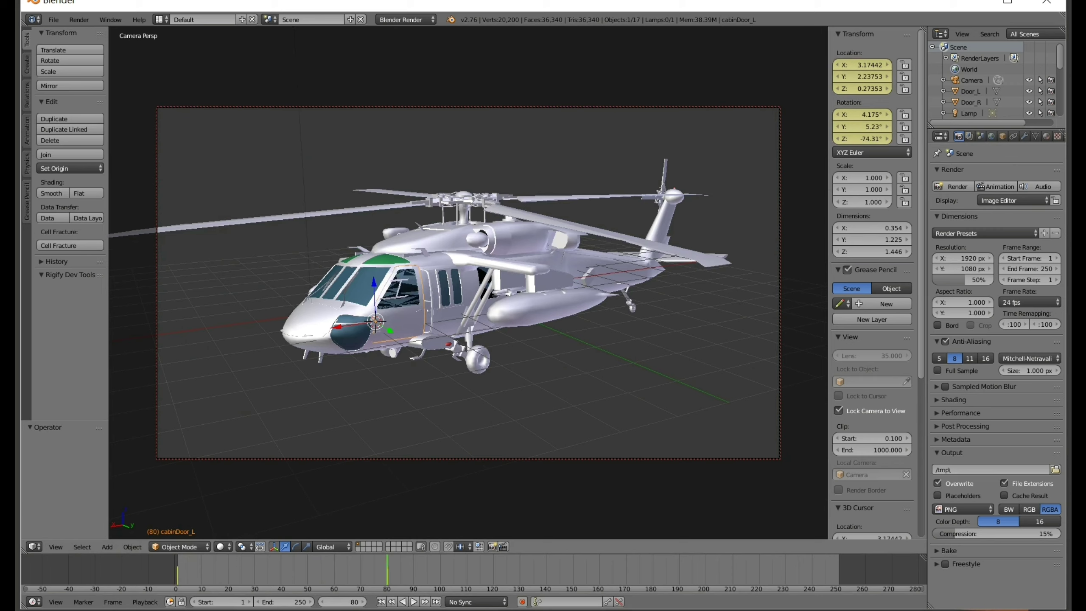
{"action": "key", "text": "ctrl+z"}
{"action": "key", "text": "ctrl+z"}
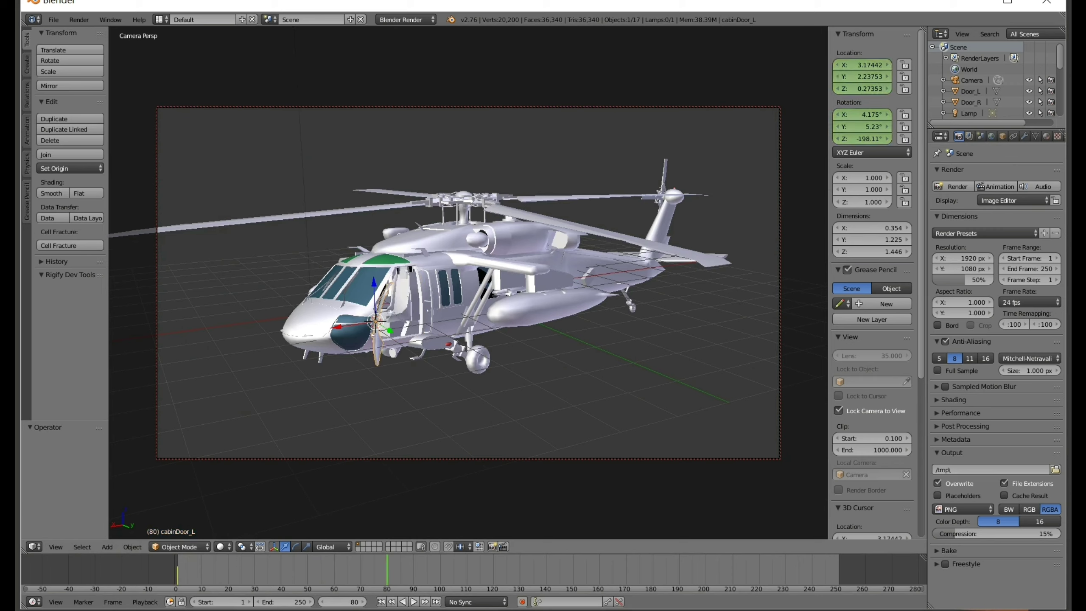
{"action": "key", "text": "shift+Left"}
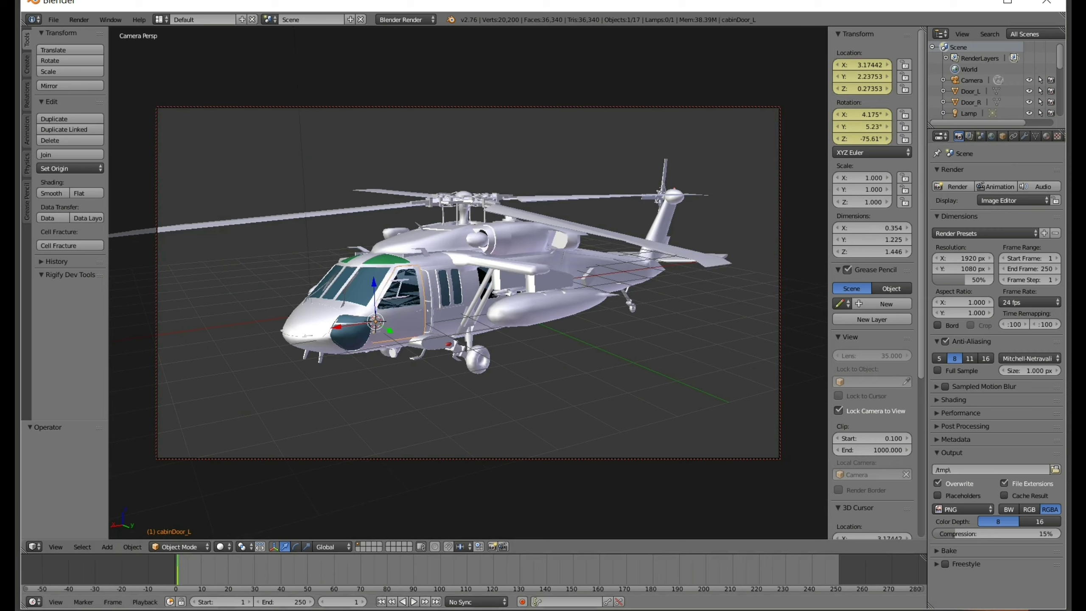
Step: Key the open left cabin door's location and rotation at frame 40
{"action": "key", "text": "Up"}
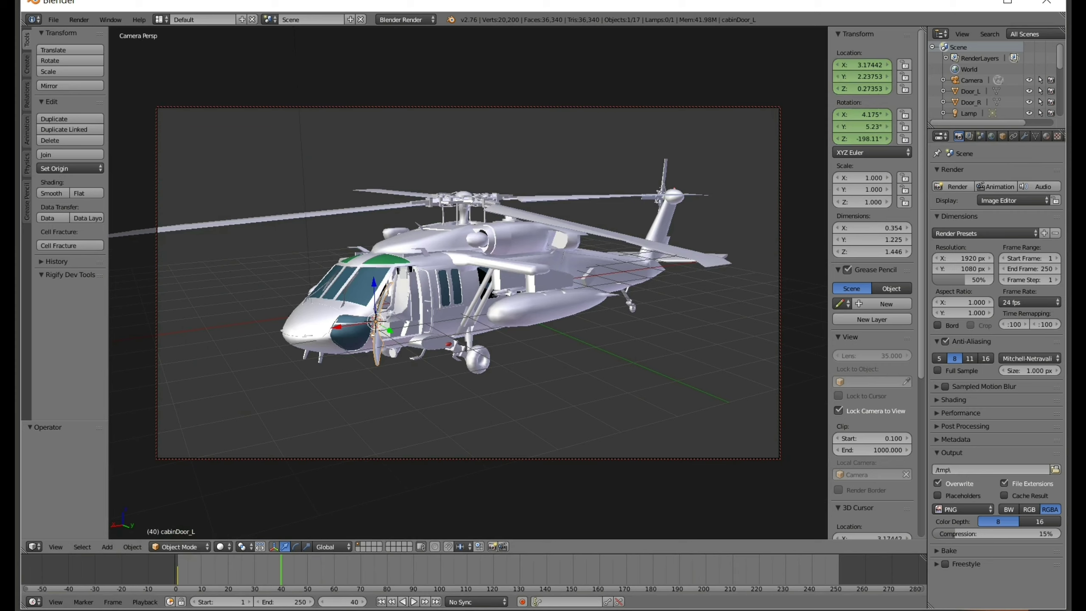
{"action": "key", "text": "i"}
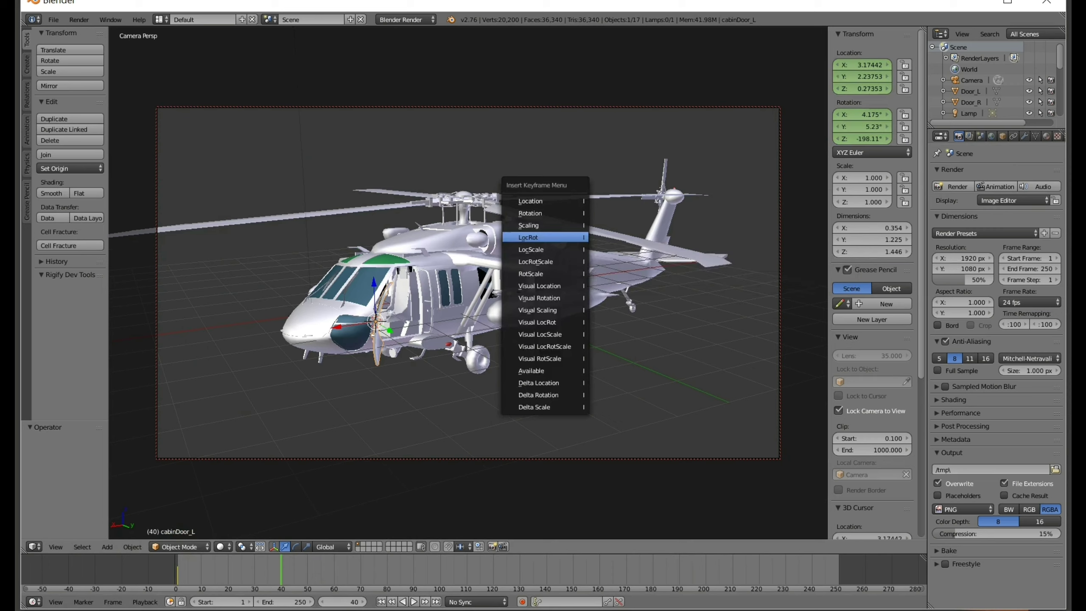
{"action": "key", "text": "Return"}
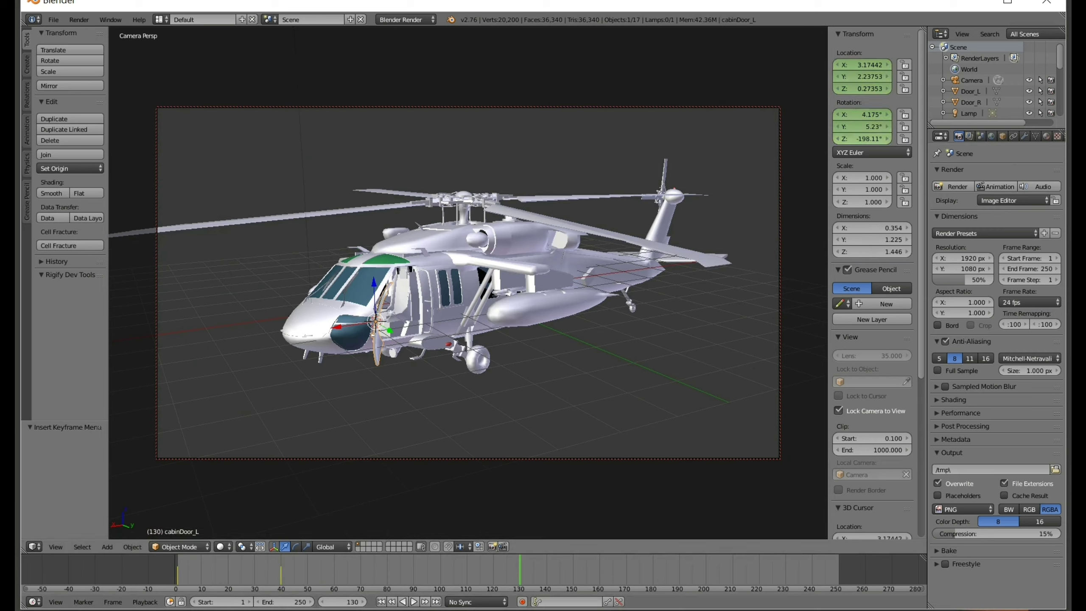
Step: Swing the door closed (-74.61° on Z) and key its location and rotation at frame 130
{"action": "type", "text": "rz48"}
{"action": "key", "text": "Return"}
{"action": "key", "text": "ctrl+z"}
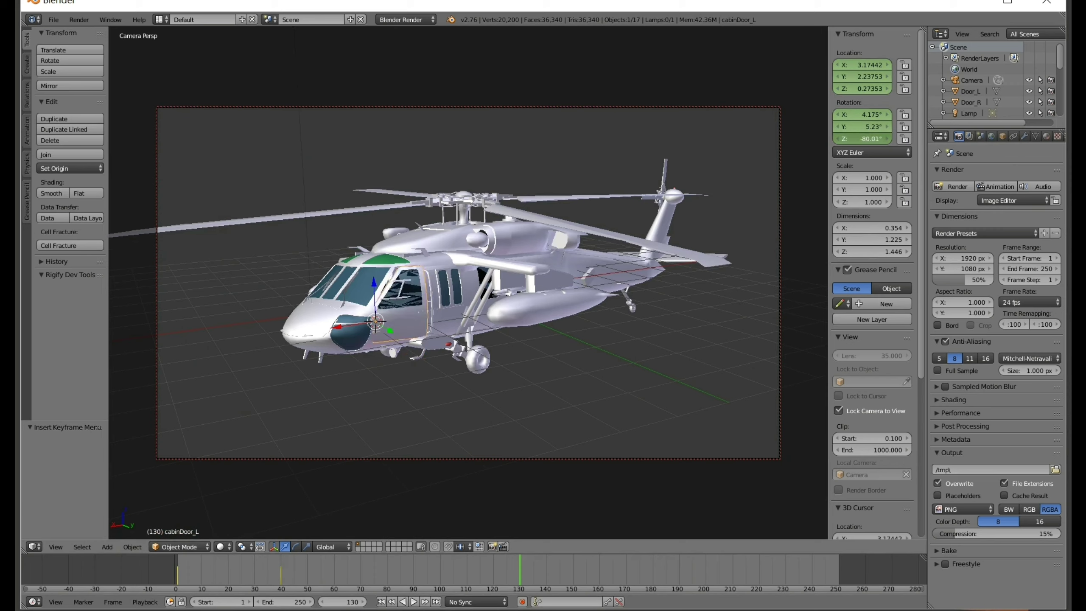
{"action": "key", "text": "ctrl+z"}
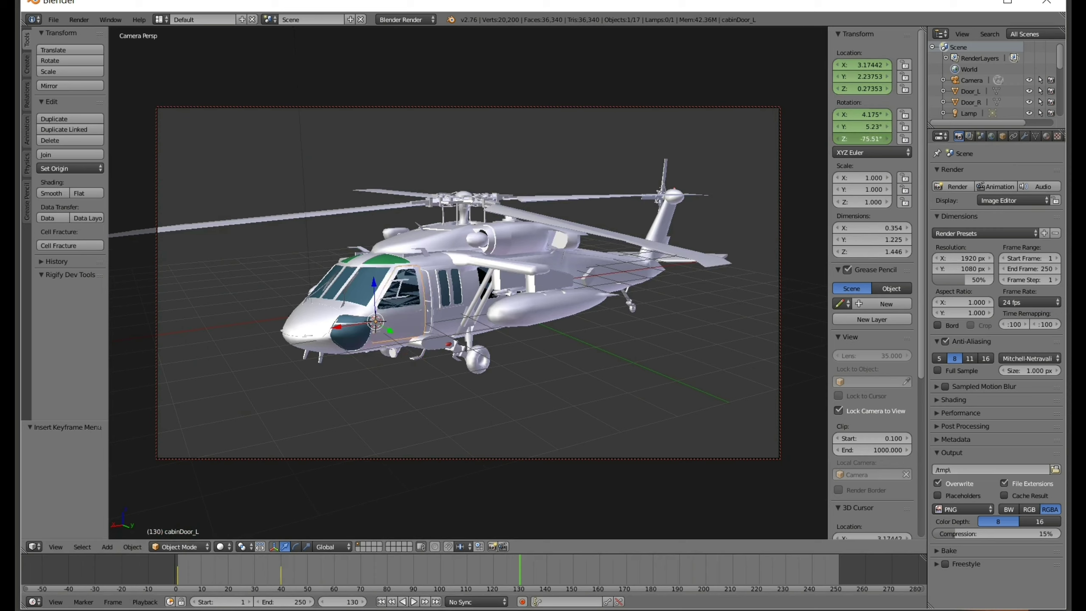
{"action": "key", "text": "ctrl+z"}
{"action": "key", "text": "i"}
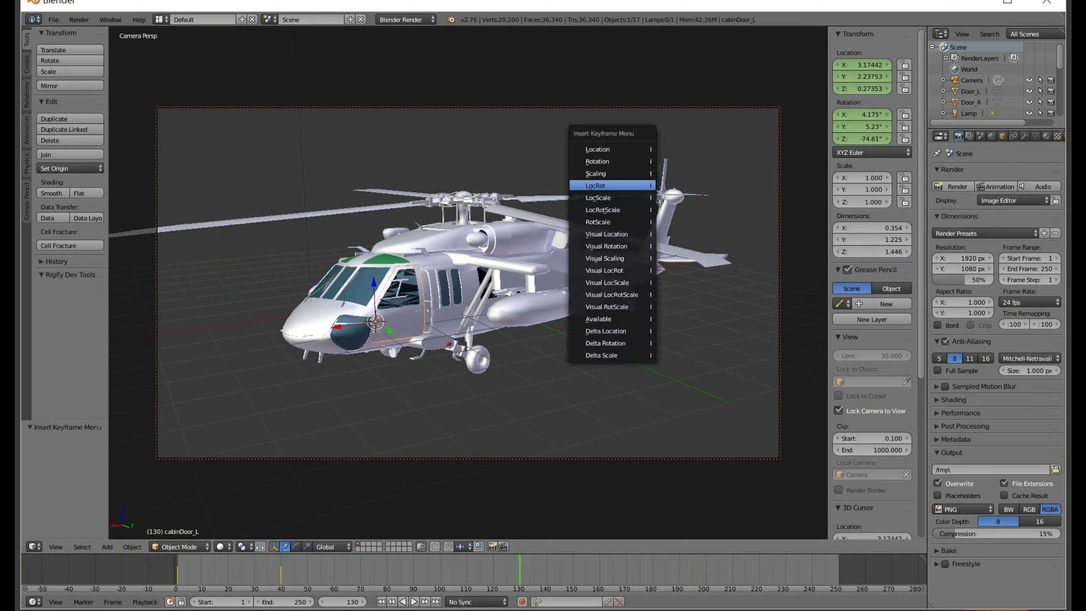
{"action": "key", "text": "Return"}
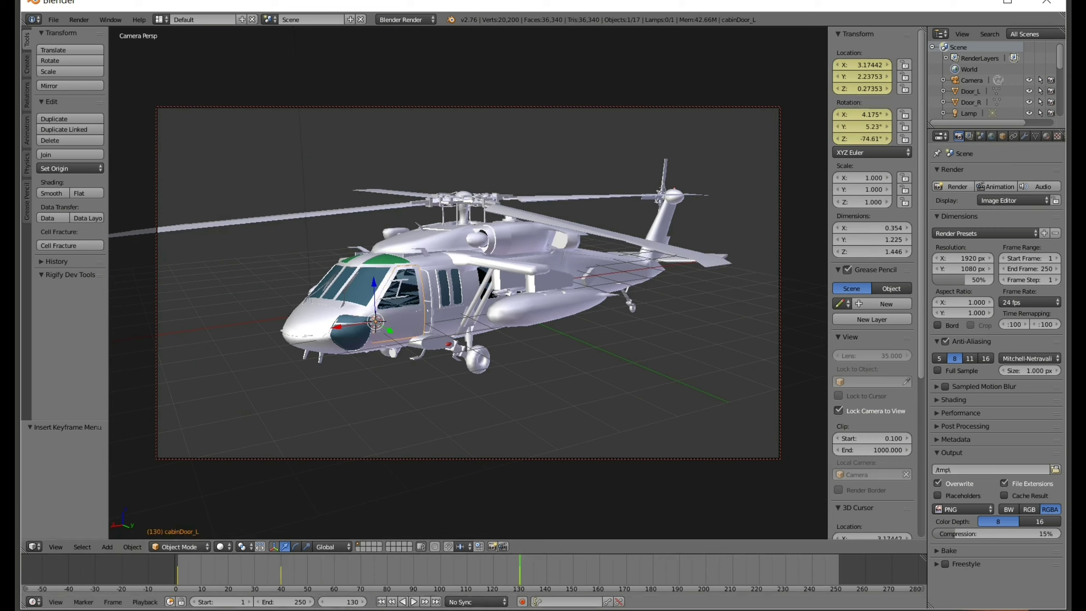
{"action": "key", "text": "shift+Left"}
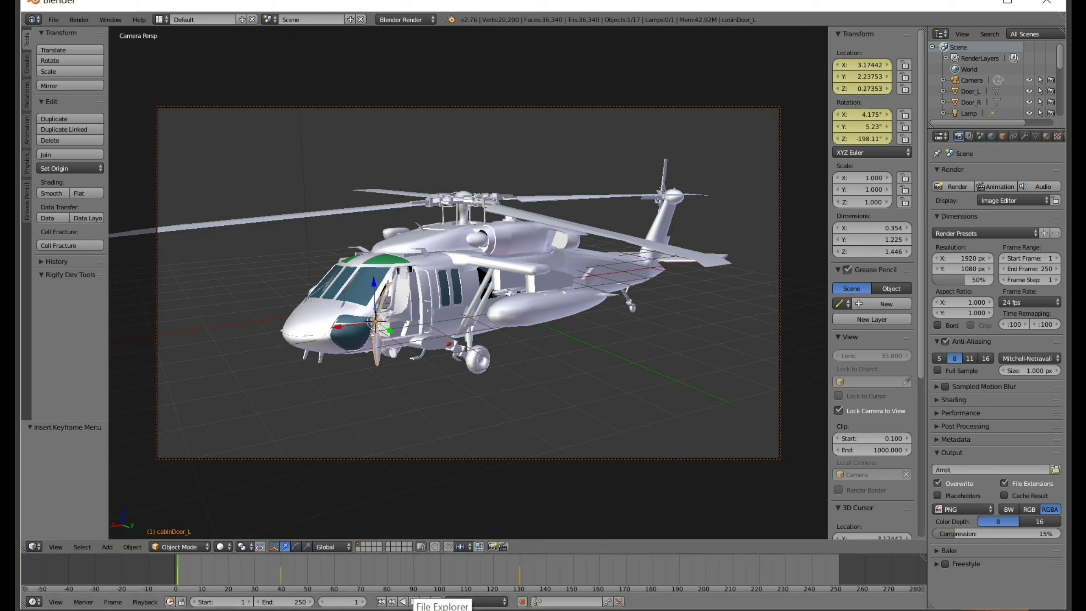
Step: Play back the door animation, step to frame 140, and select the main rotor
{"action": "key", "text": "alt+a"}
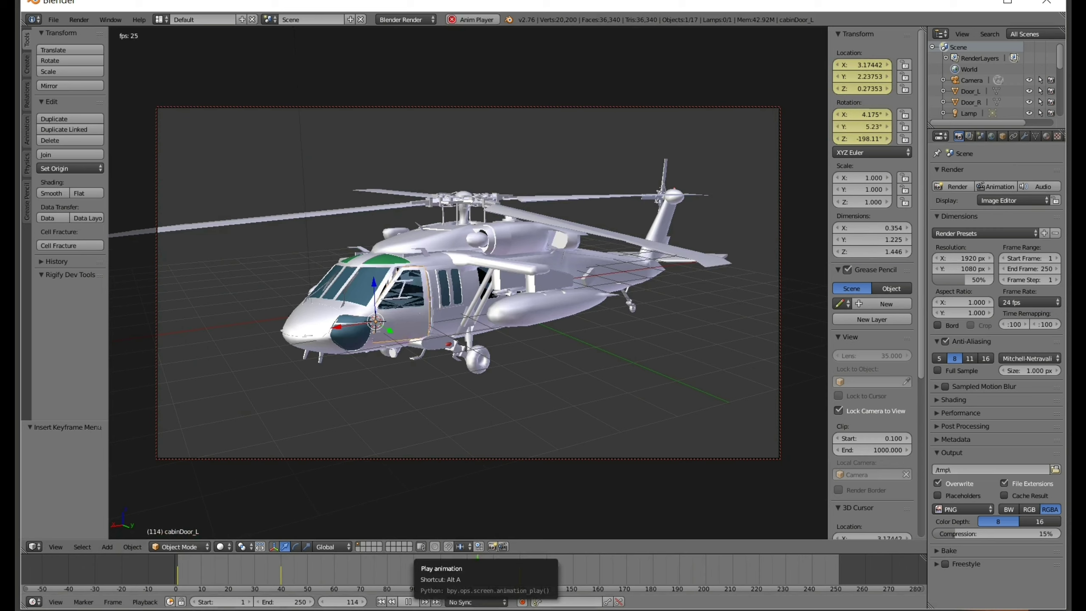
{"action": "left_click", "coordinate": [408, 602]}
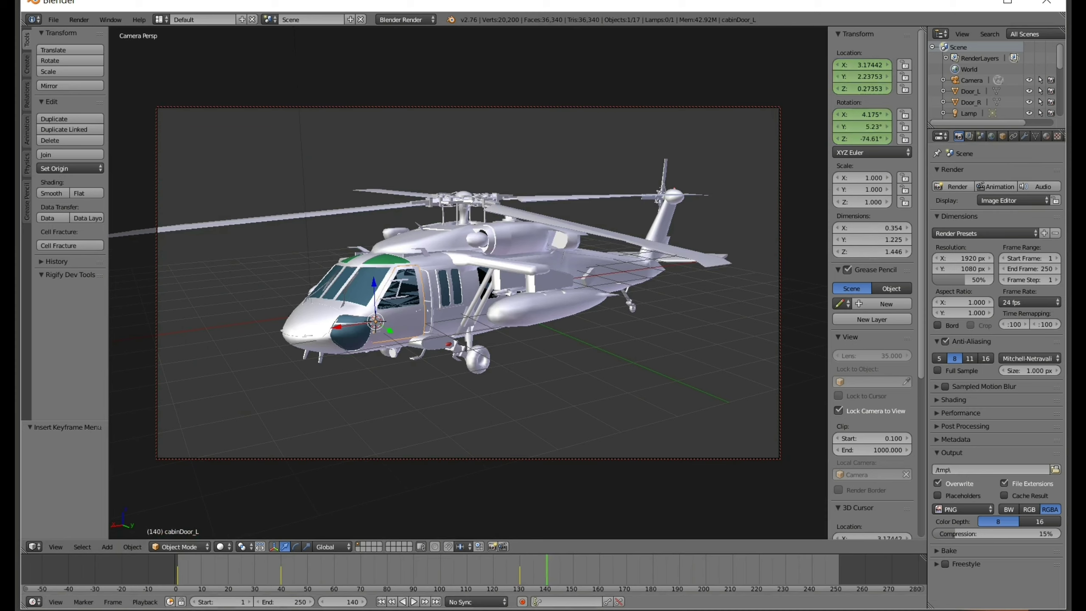
{"action": "key", "text": "Down"}
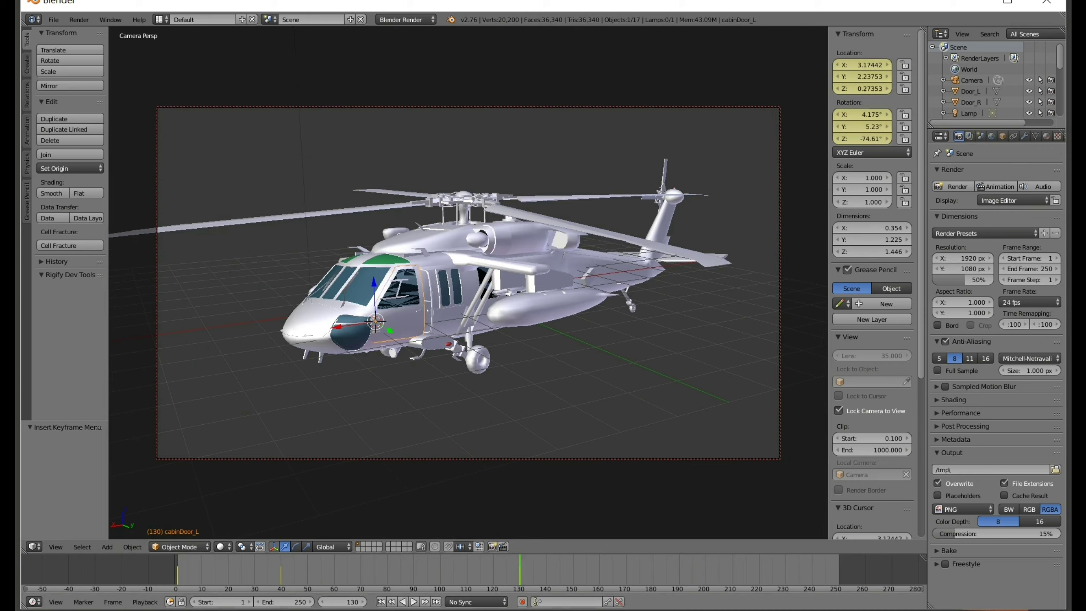
{"action": "key", "text": "shift+Up"}
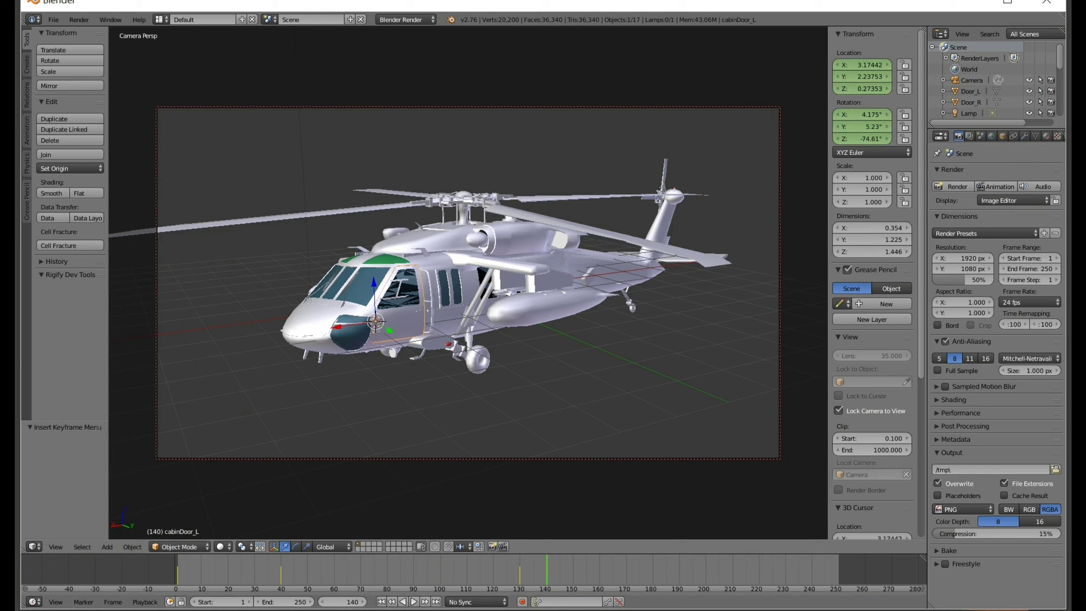
{"action": "right_click", "coordinate": [464, 201]}
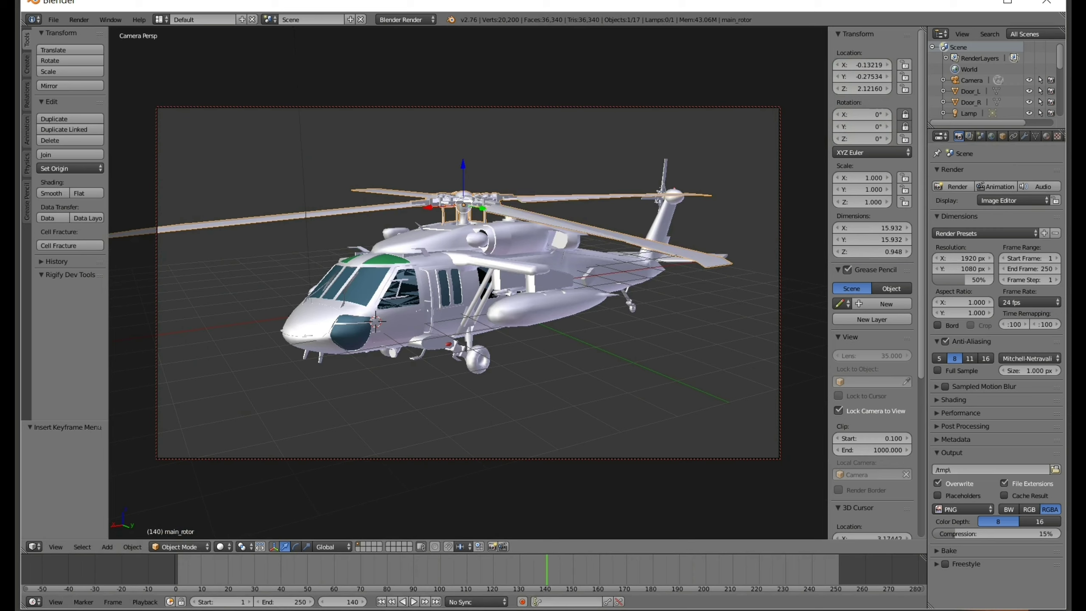
Step: Key the main rotor's rotation at frame 140, then key Z rotation 2000° at frame 300
{"action": "key", "text": "i"}
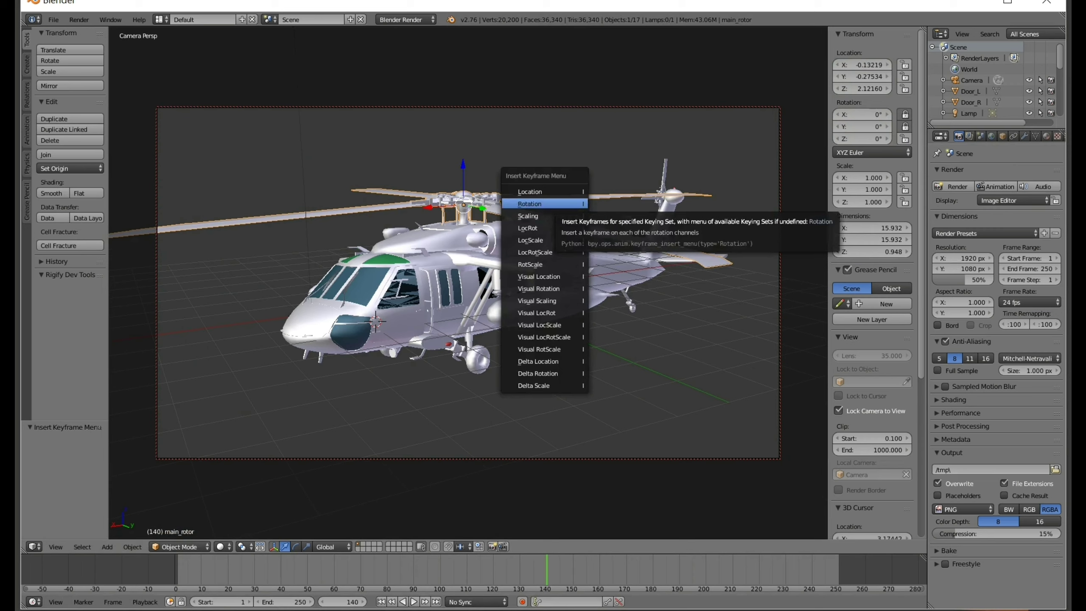
{"action": "left_click", "coordinate": [531, 203]}
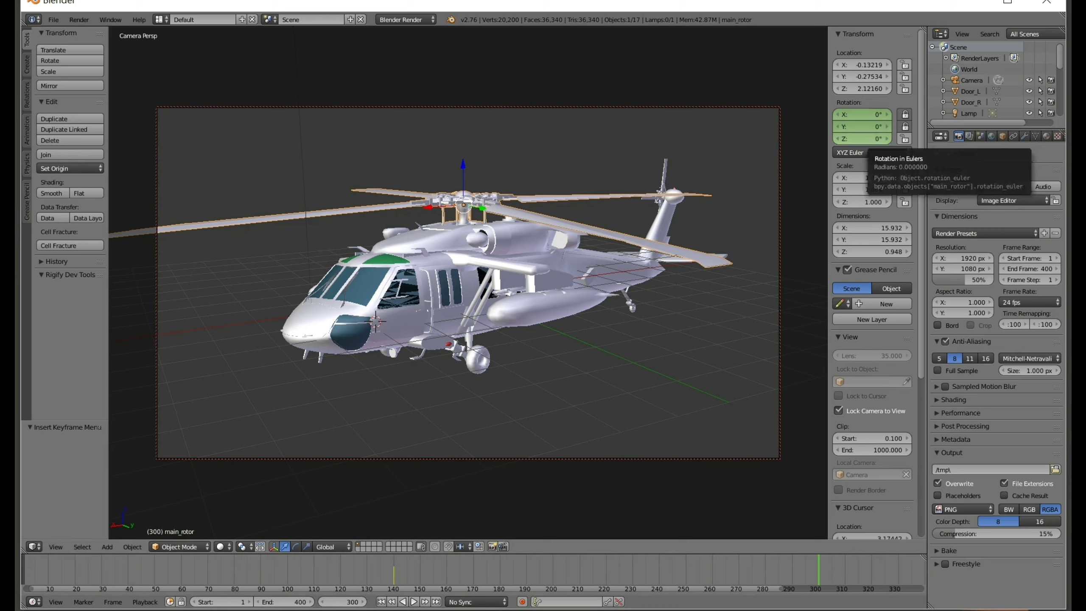
{"action": "left_click", "coordinate": [862, 139]}
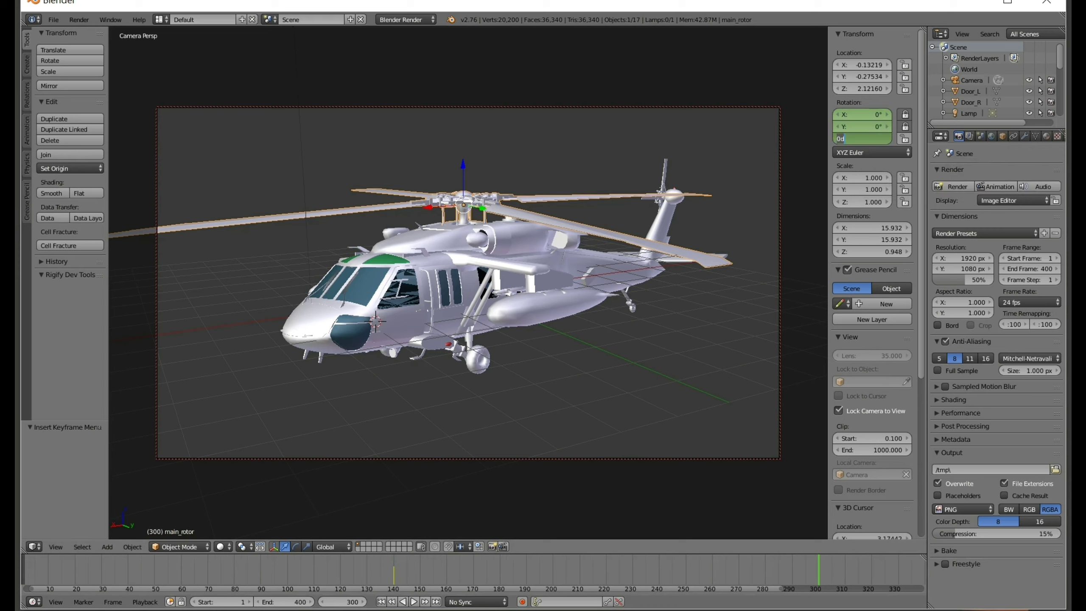
{"action": "type", "text": "1"}
{"action": "type", "text": "000"}
{"action": "key", "text": "Return"}
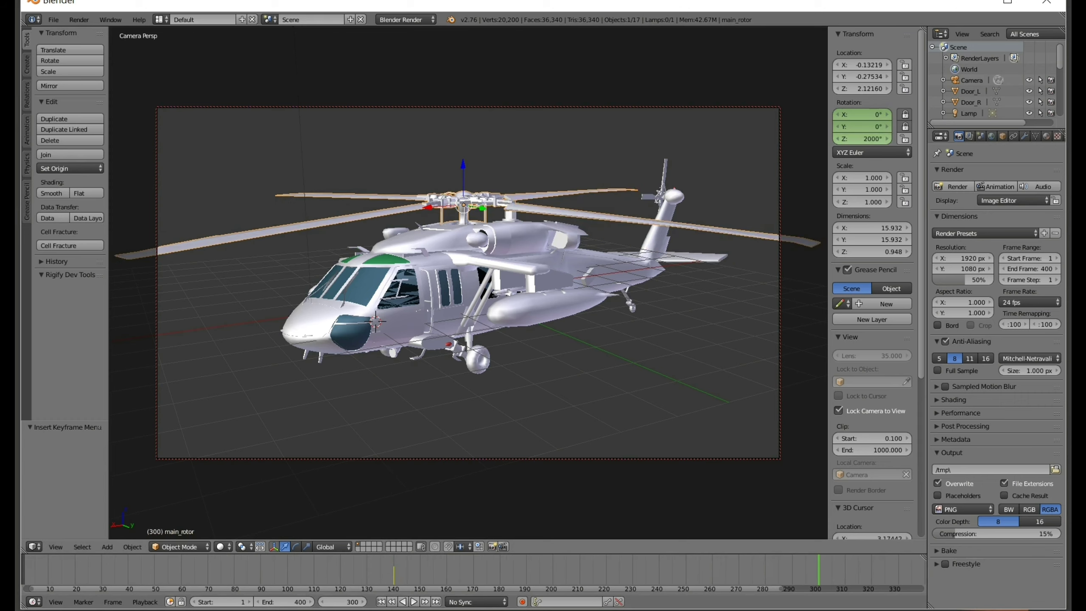
{"action": "right_click", "coordinate": [862, 139]}
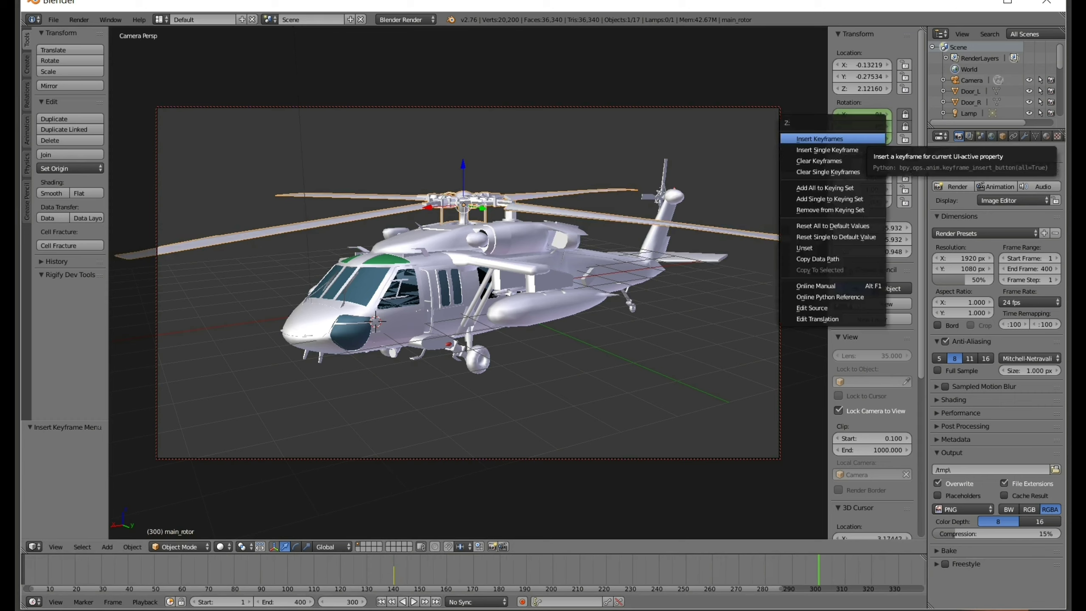
{"action": "left_click", "coordinate": [833, 139]}
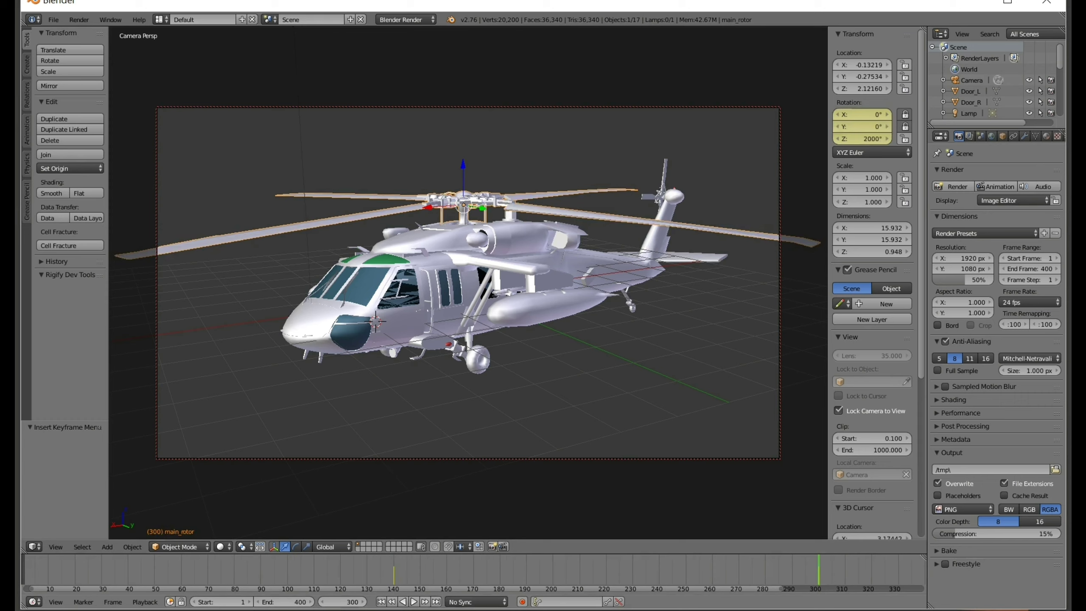
Step: Replay the animation from the start to watch the rotor spin, then return to frame 140
{"action": "key", "text": "shift+Left"}
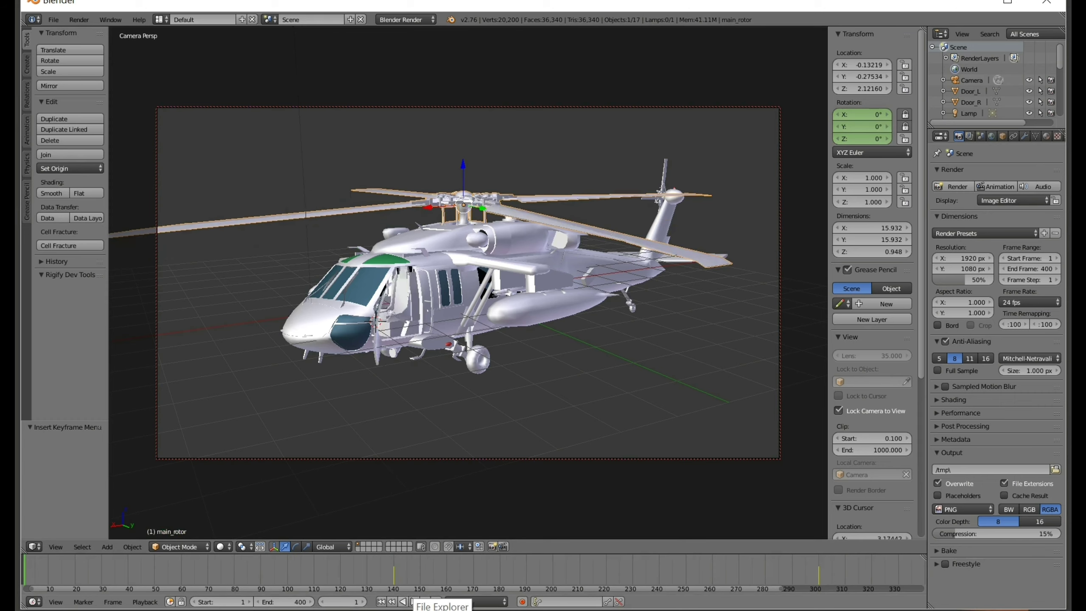
{"action": "key", "text": "alt+a"}
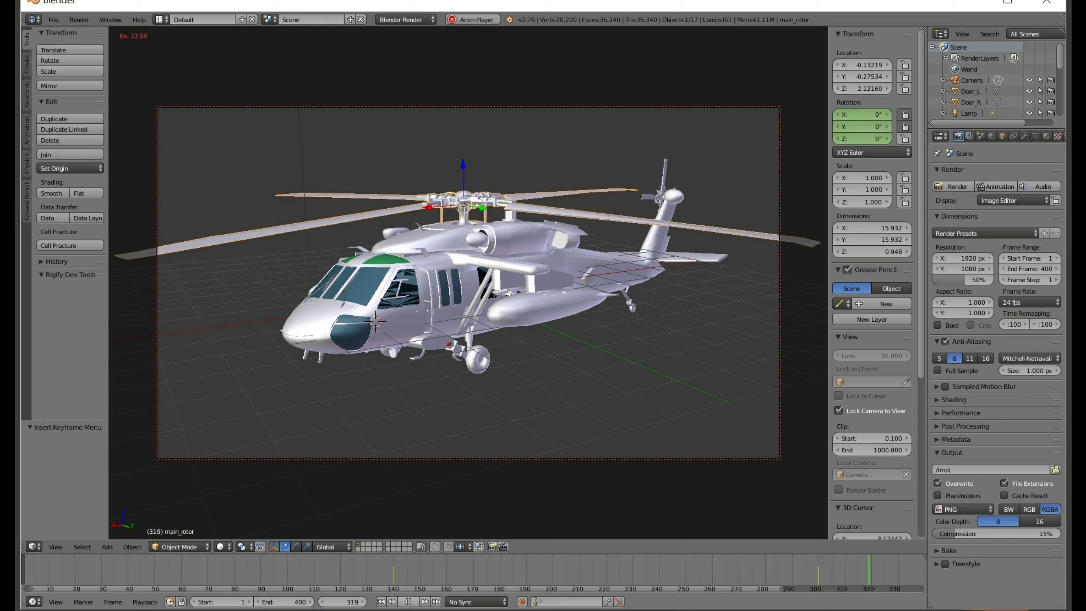
{"action": "key", "text": "alt+a"}
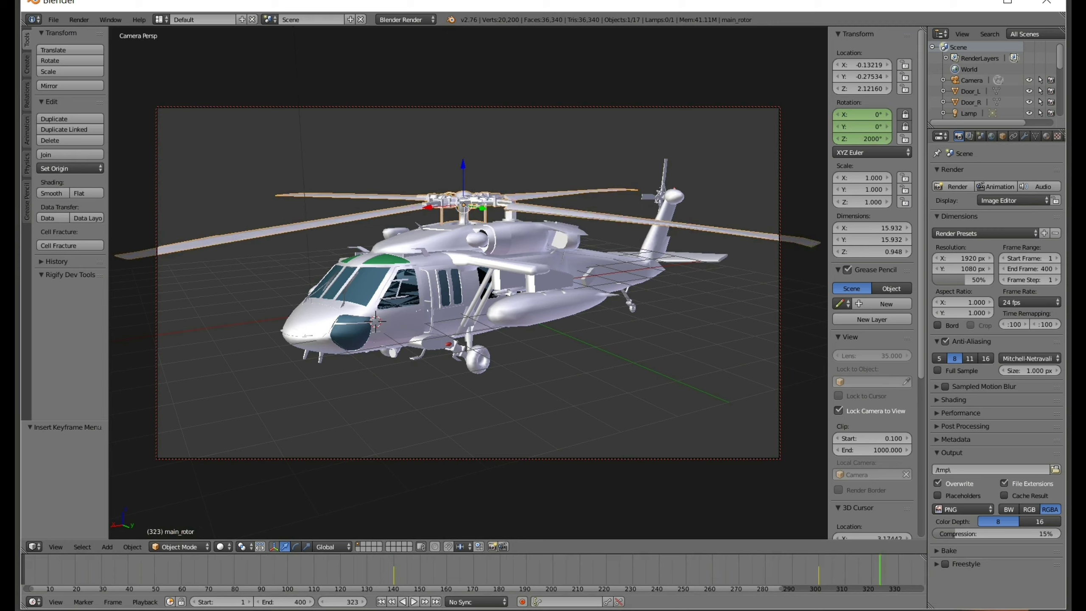
{"action": "key", "text": "Down"}
{"action": "key", "text": "Down"}
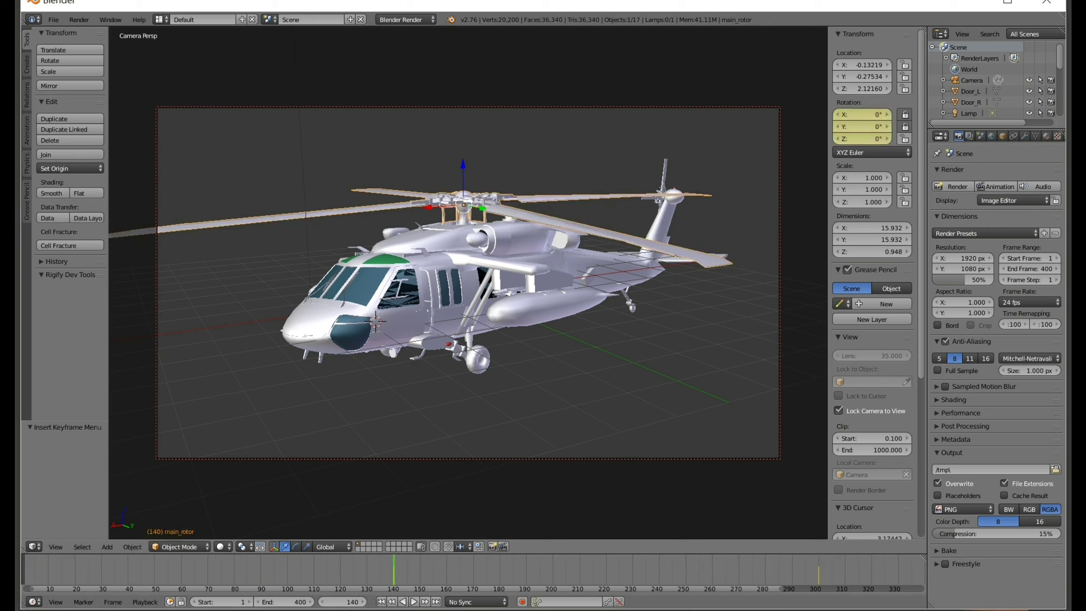
Step: Select the tail rotor, key its rotation at frame 140, and move to frame 300
{"action": "right_click", "coordinate": [661, 197]}
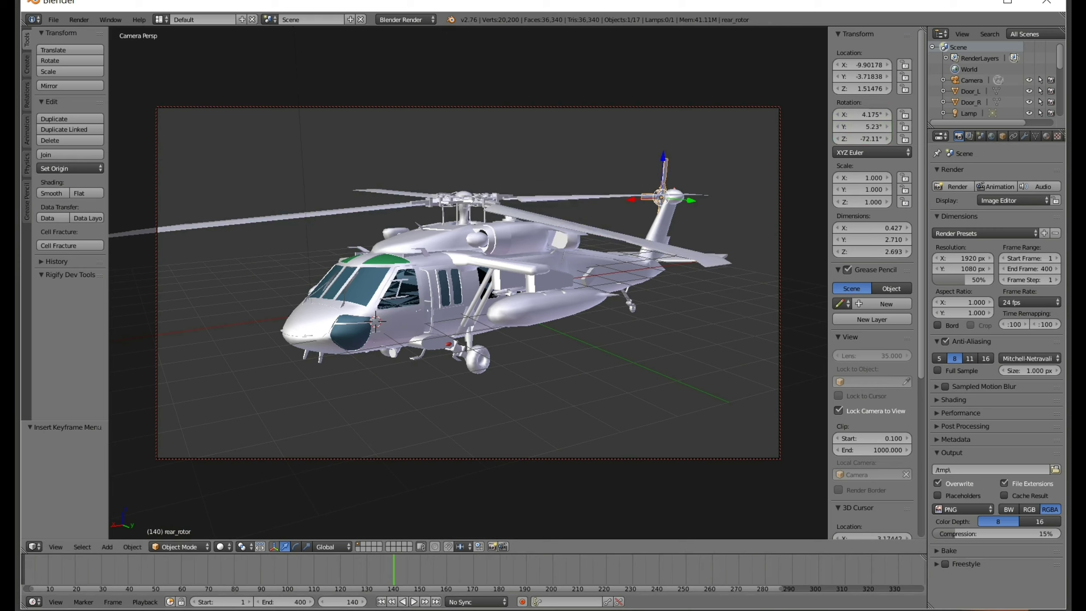
{"action": "key", "text": "i"}
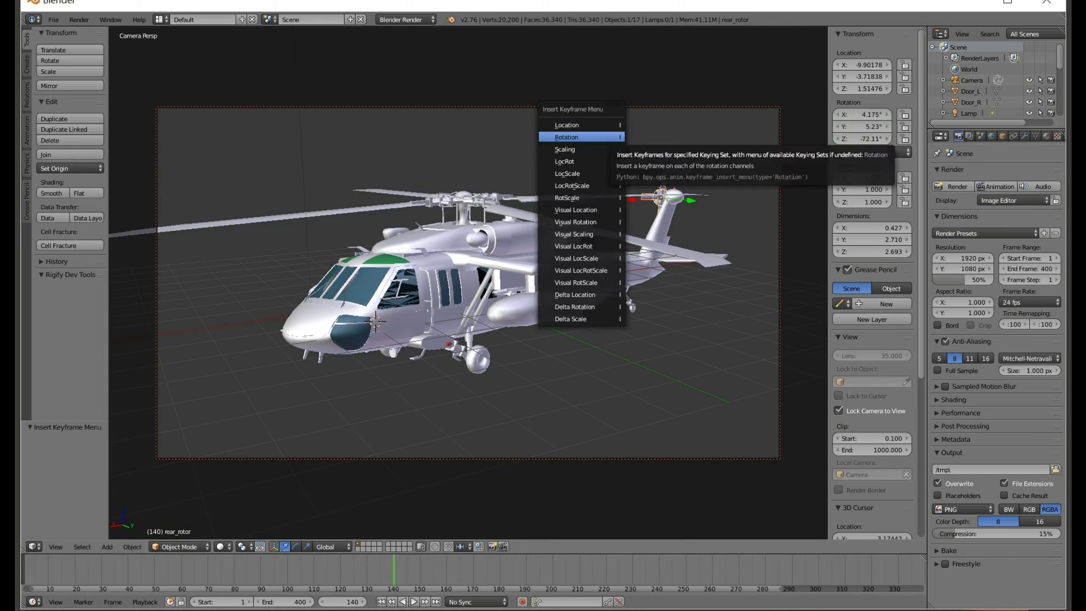
{"action": "left_click", "coordinate": [574, 137]}
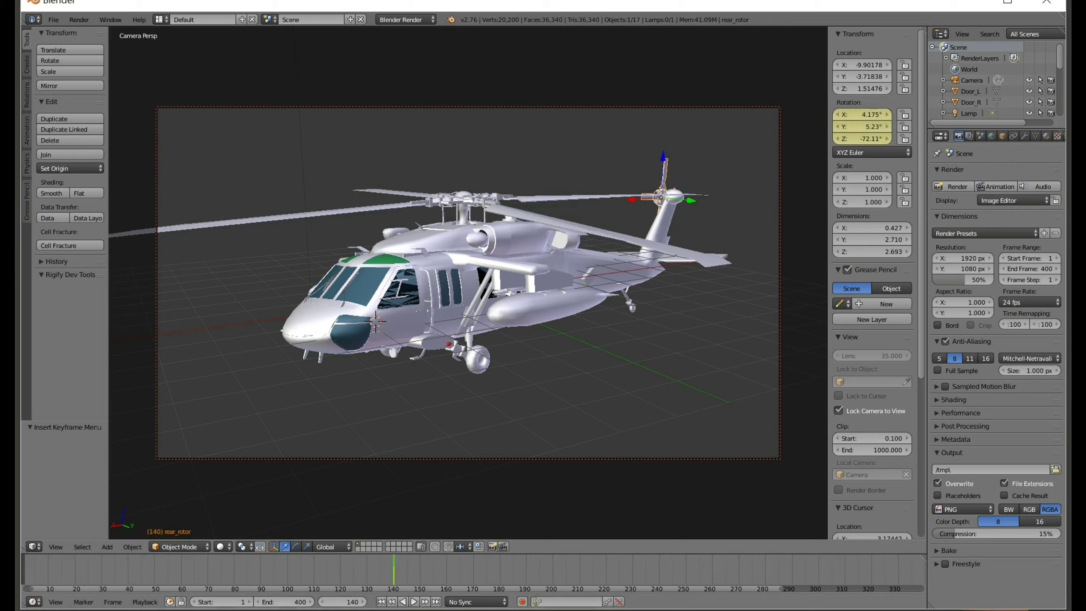
{"action": "key", "text": "alt+a"}
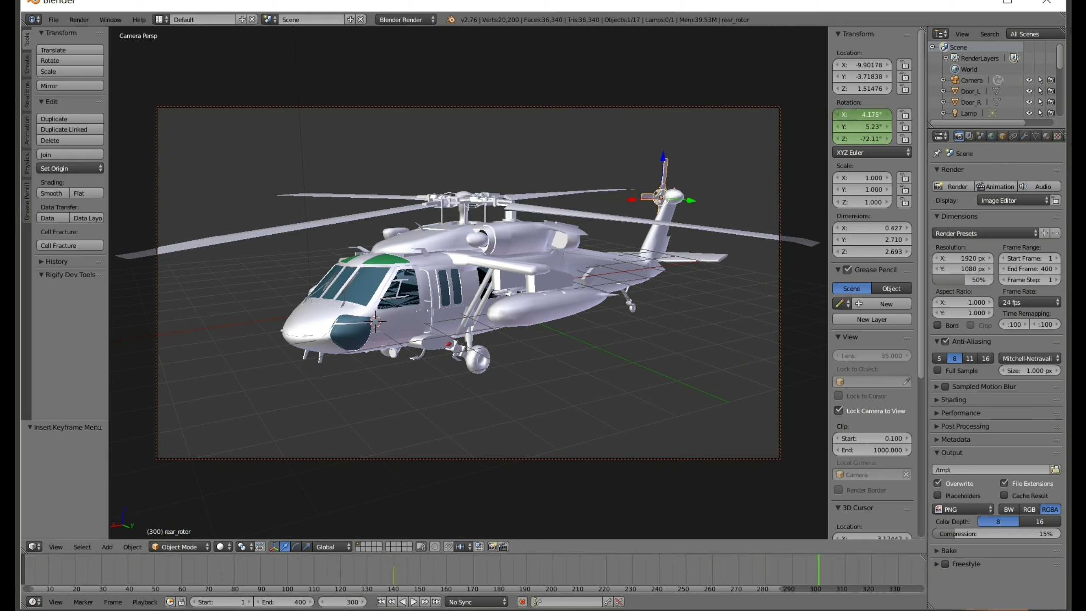
Step: Set the rear rotor's X rotation to 1500° and key it at frame 300
{"action": "left_click", "coordinate": [863, 115]}
{"action": "type", "text": "15"}
{"action": "type", "text": "00"}
{"action": "key", "text": "Return"}
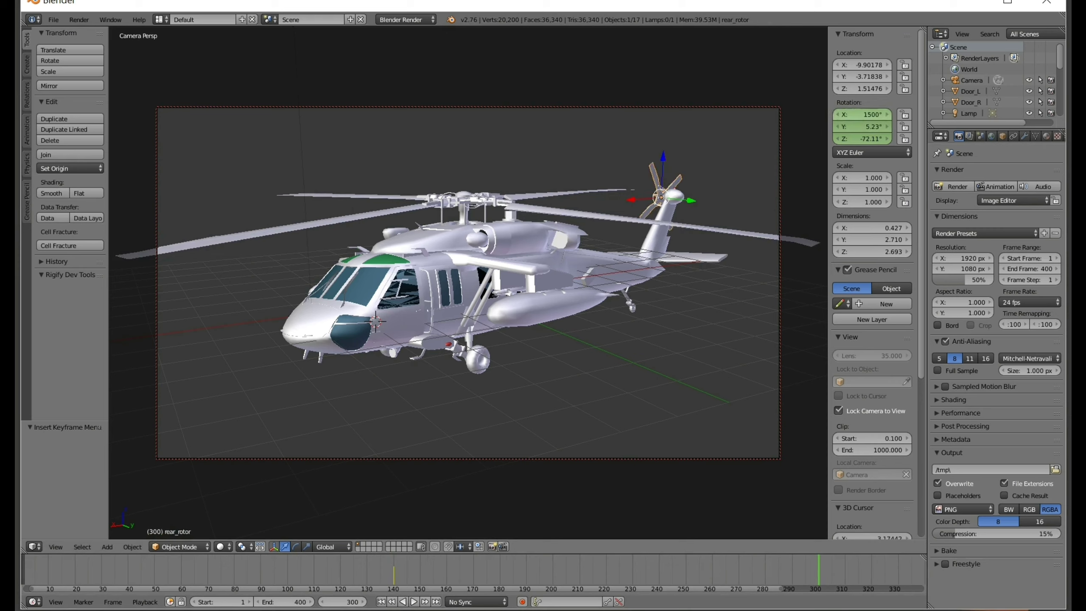
{"action": "right_click", "coordinate": [862, 114]}
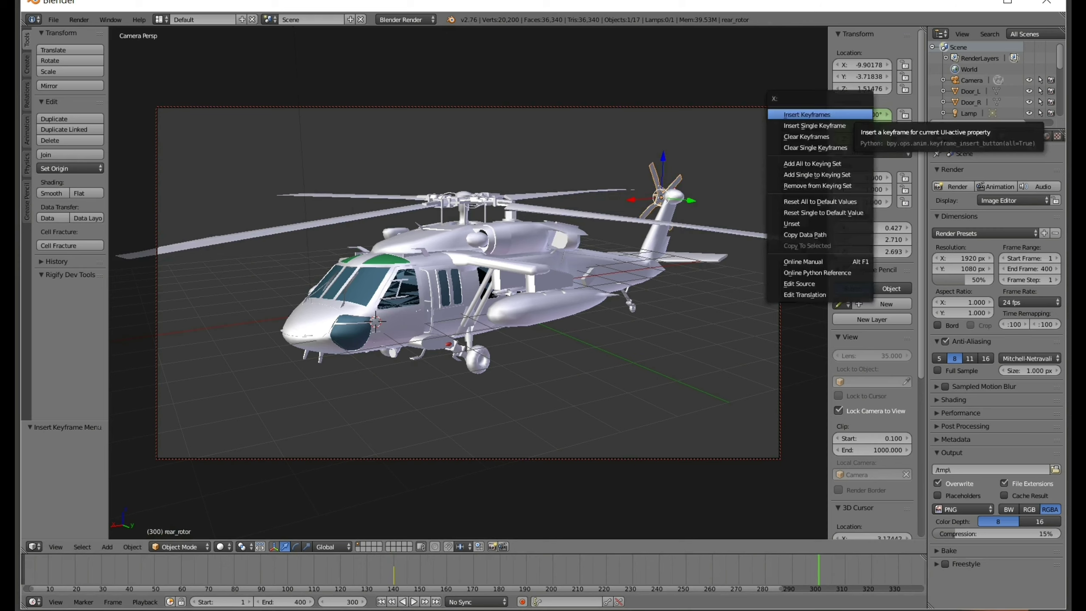
{"action": "left_click", "coordinate": [808, 115]}
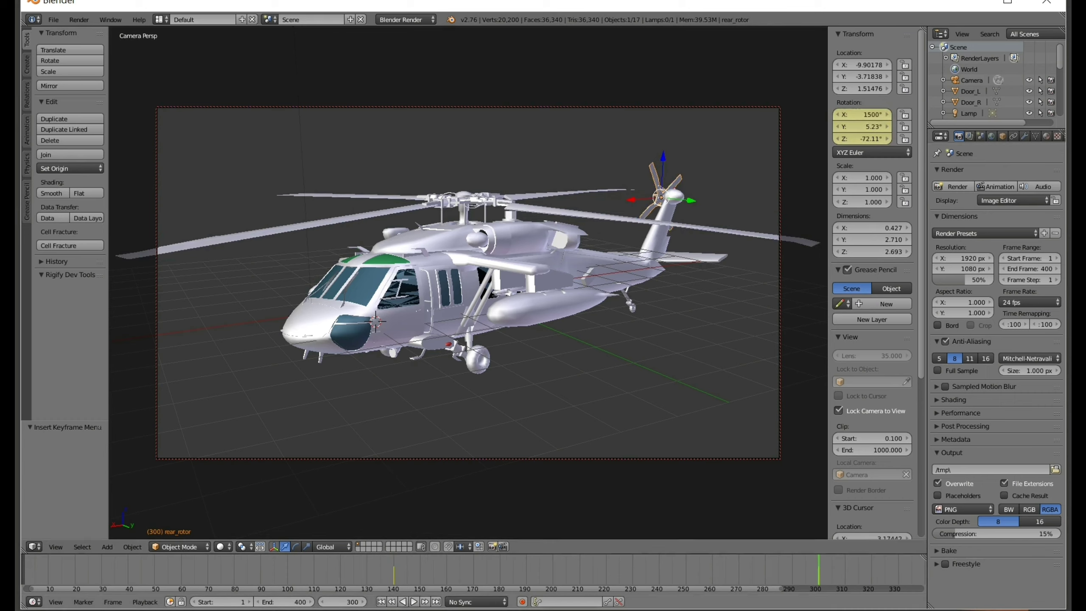
{"action": "key", "text": "Down"}
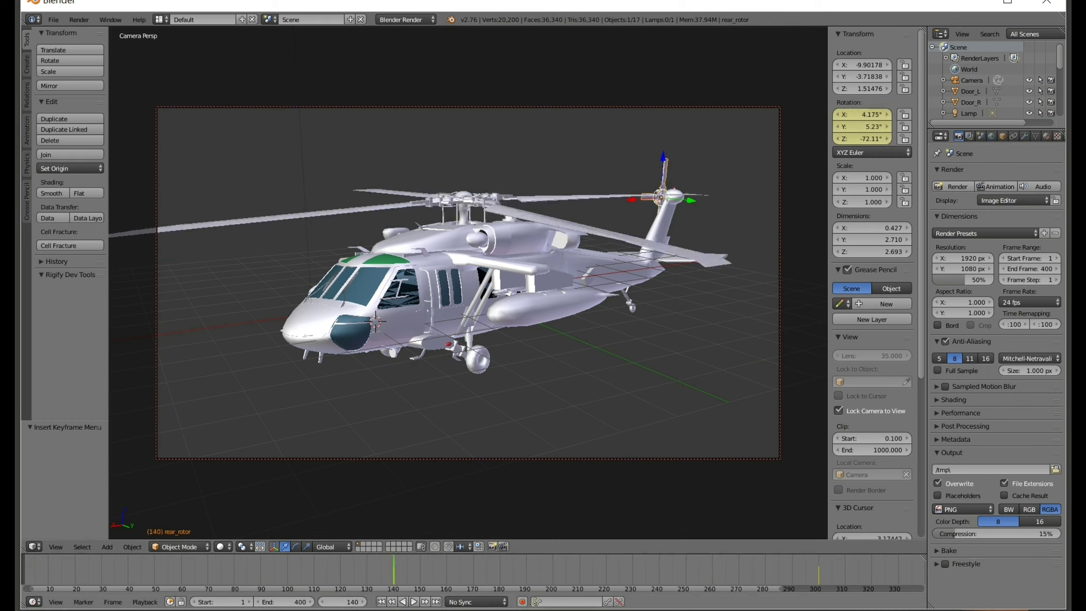
Step: Preview the spin, then delete the rear rotor's frame-300 keyframe and return to frame 140
{"action": "key", "text": "alt+a"}
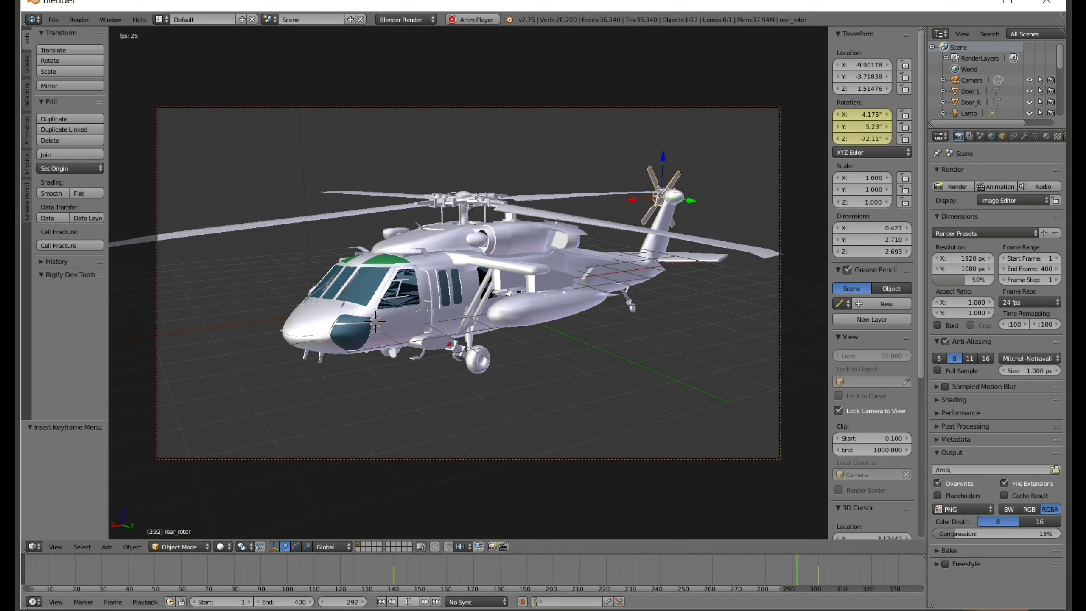
{"action": "key", "text": "alt+a"}
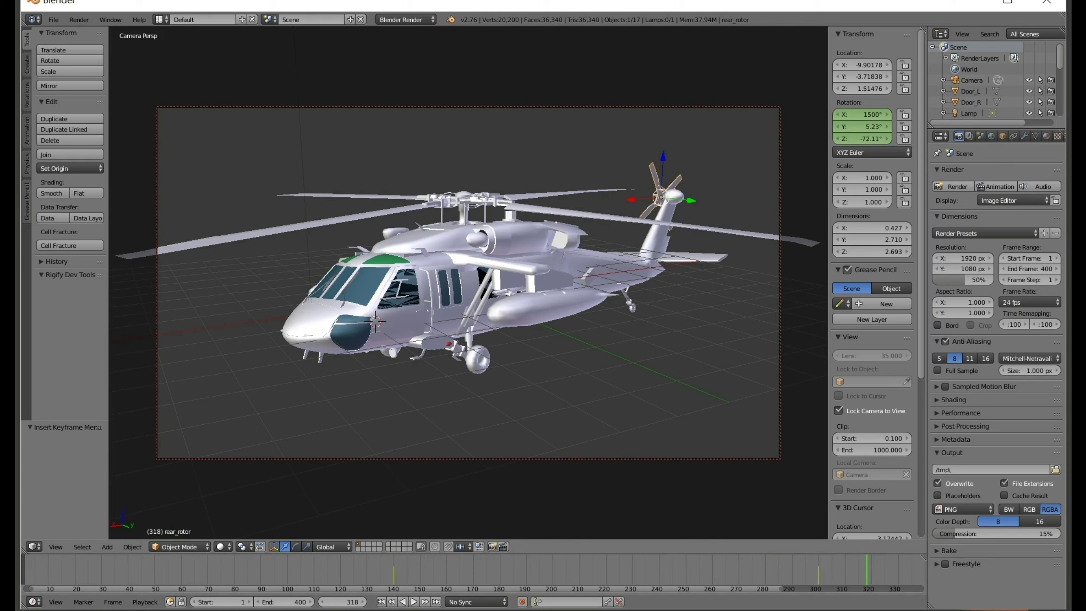
{"action": "key", "text": "Down"}
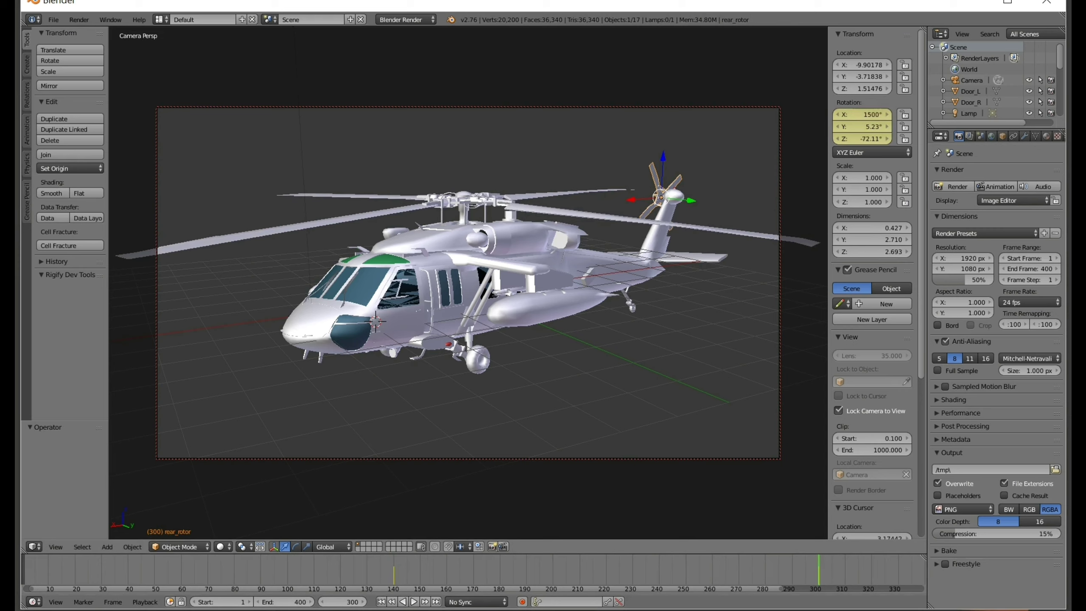
{"action": "key", "text": "alt+i"}
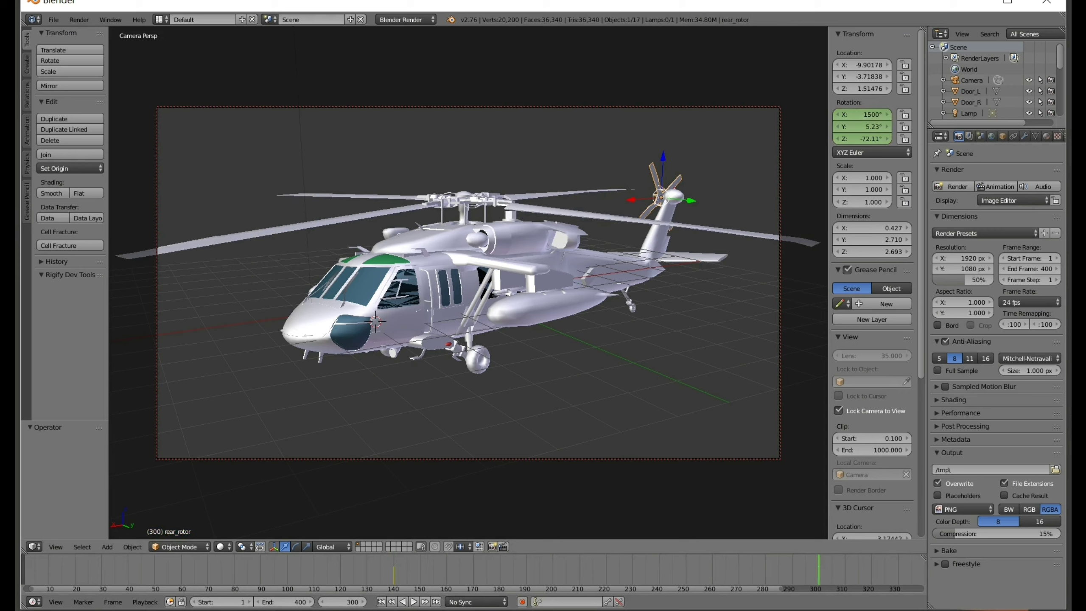
{"action": "left_click_drag", "start_coordinate": [862, 114], "coordinate": [851, 114]}
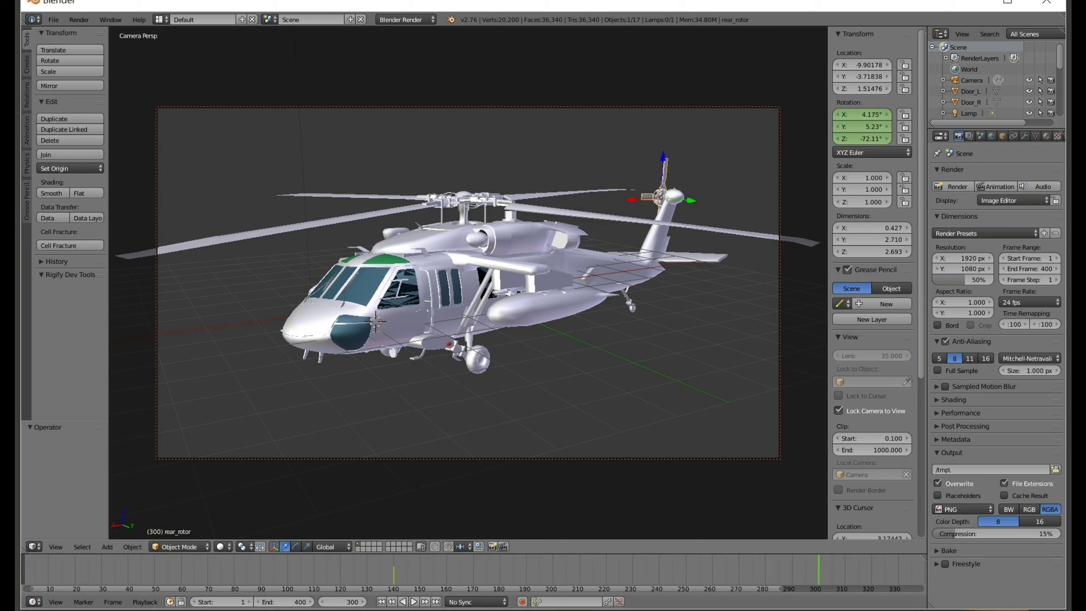
{"action": "key", "text": "Down"}
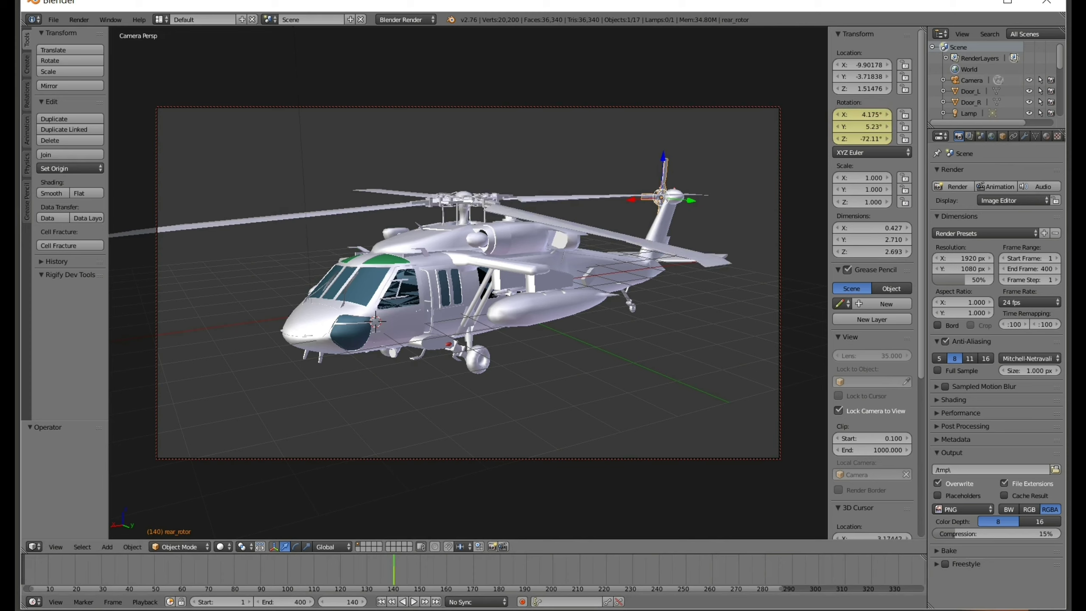
Step: Delete the rear rotor's frame-140 keyframe and key the main rotor's rotation instead
{"action": "right_click", "coordinate": [300, 218]}
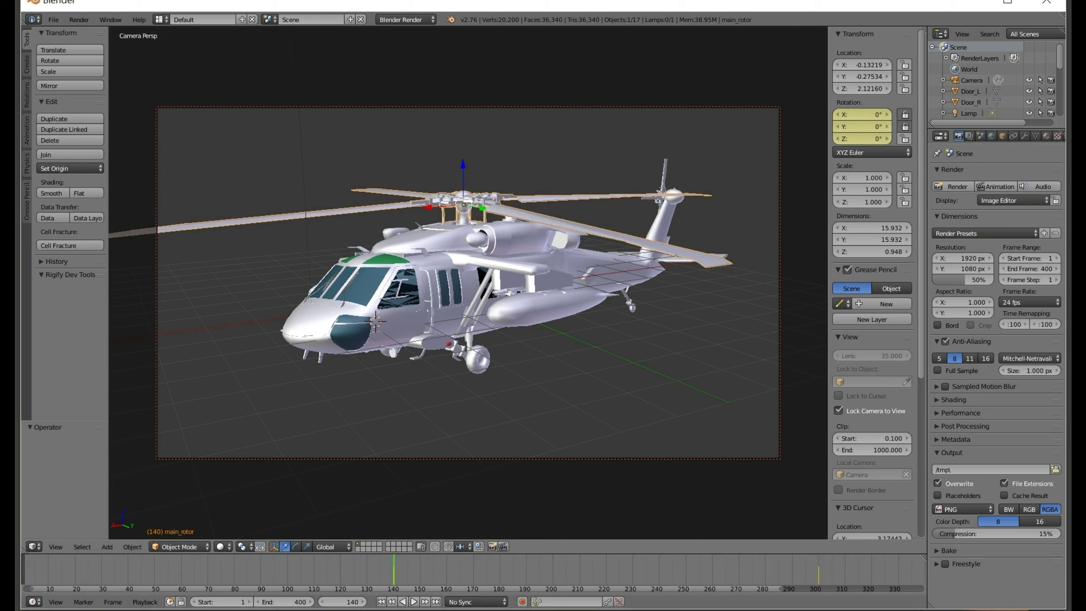
{"action": "right_click", "coordinate": [662, 195]}
{"action": "key", "text": "alt+i"}
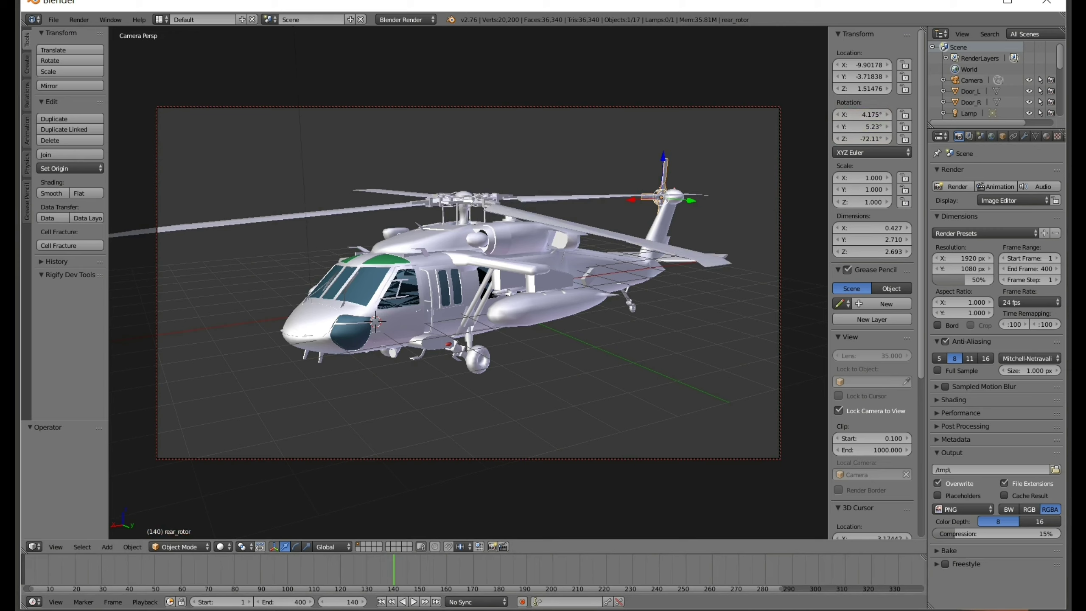
{"action": "right_click", "coordinate": [464, 201]}
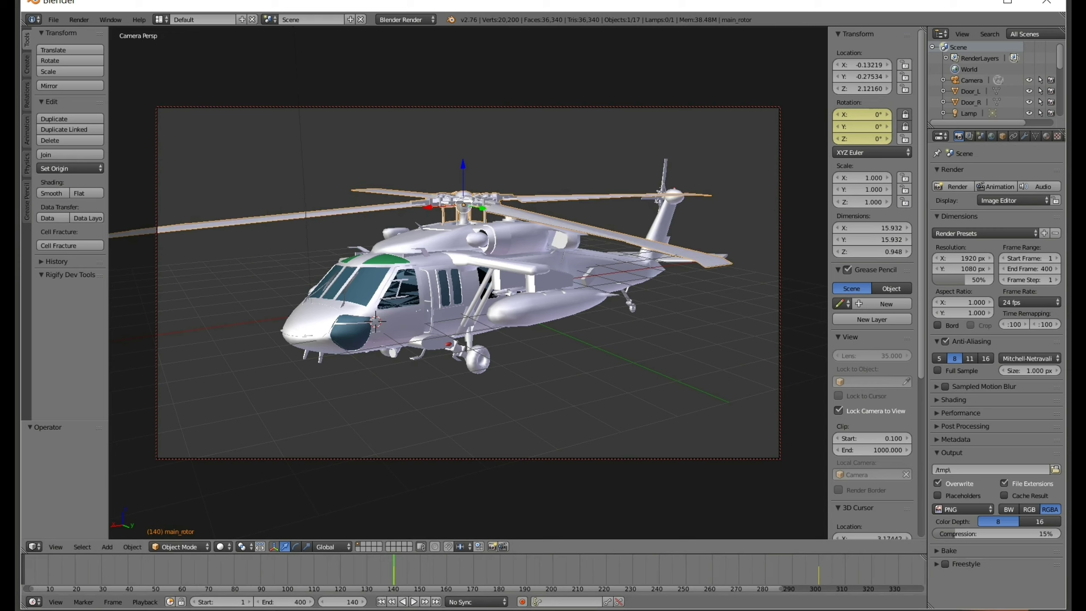
{"action": "key", "text": "i"}
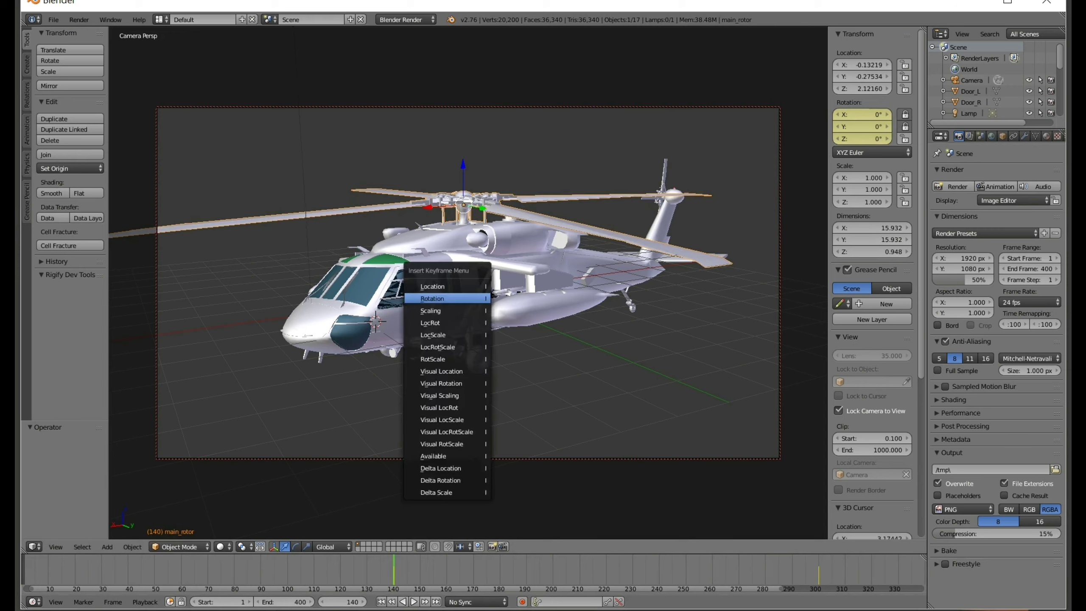
{"action": "left_click", "coordinate": [432, 299]}
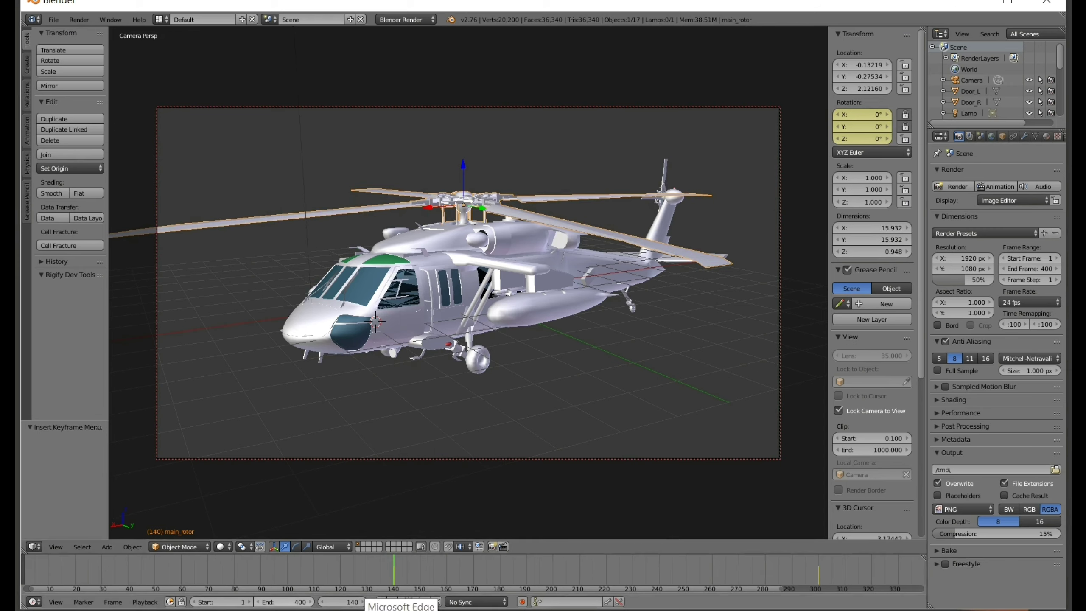
Step: Set the animation end frame to 500
{"action": "left_click", "coordinate": [284, 602]}
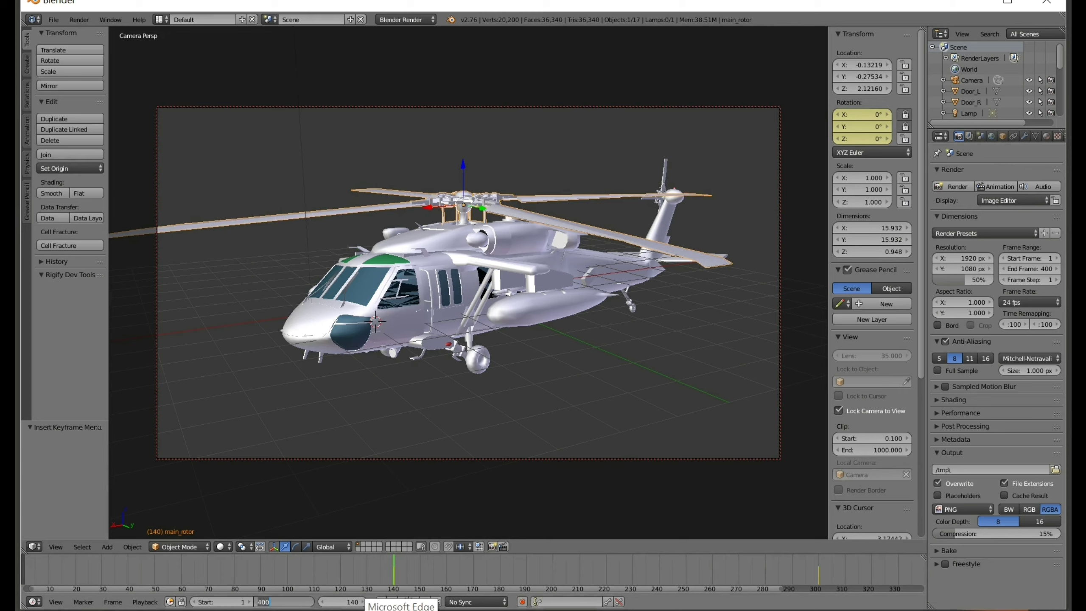
{"action": "type", "text": "500"}
{"action": "key", "text": "Return"}
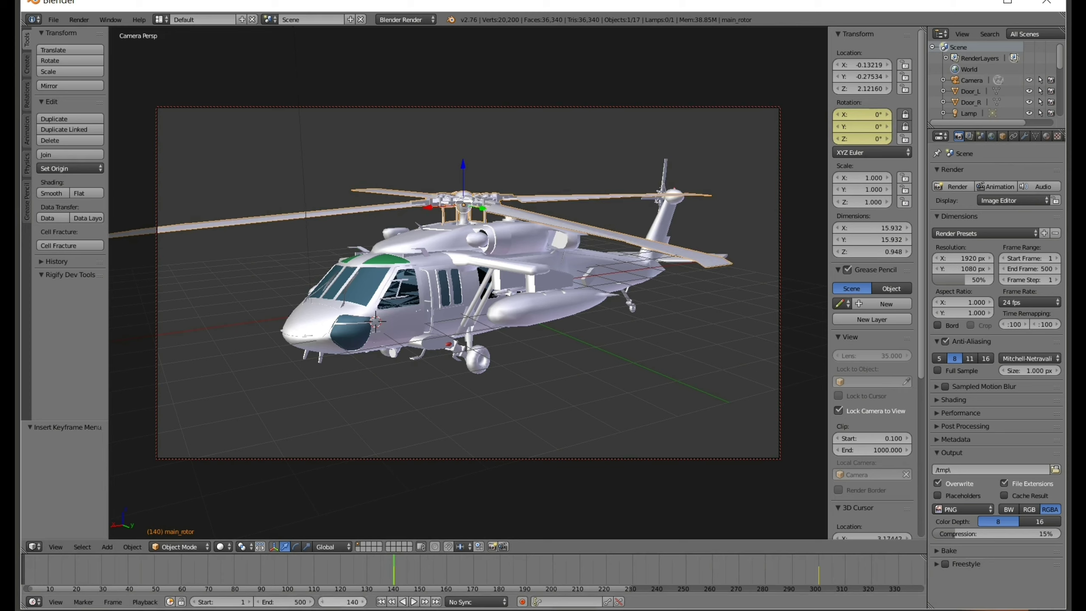
Step: Jump to frame 500 in the Timeline
{"action": "left_click", "coordinate": [342, 601]}
{"action": "type", "text": "500"}
{"action": "key", "text": "Return"}
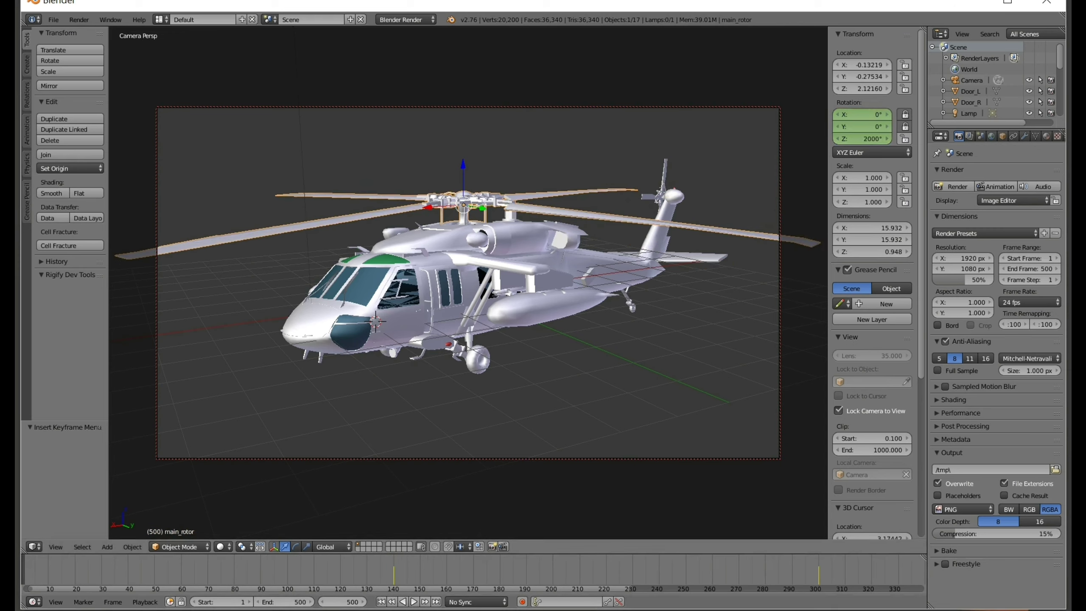
Step: Try a 3000° Z rotation on the main rotor, then revert it and return to frame 140
{"action": "left_click", "coordinate": [862, 139]}
{"action": "key", "text": "End"}
{"action": "key", "text": "BackSpace"}
{"action": "key", "text": "BackSpace"}
{"action": "key", "text": "BackSpace"}
{"action": "type", "text": "3"}
{"action": "type", "text": "000"}
{"action": "key", "text": "Return"}
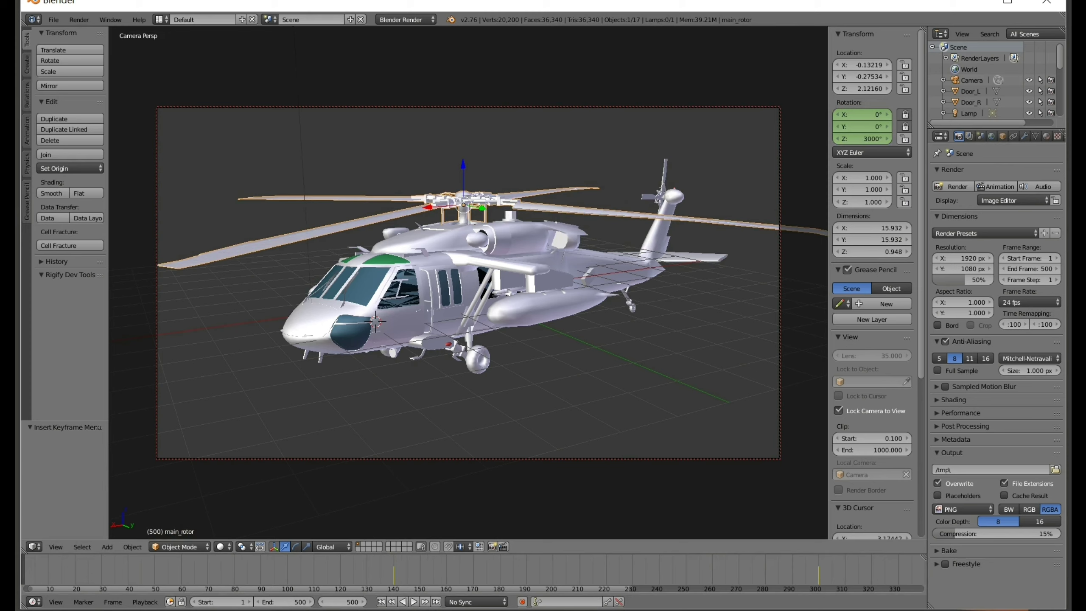
{"action": "key", "text": "alt+r"}
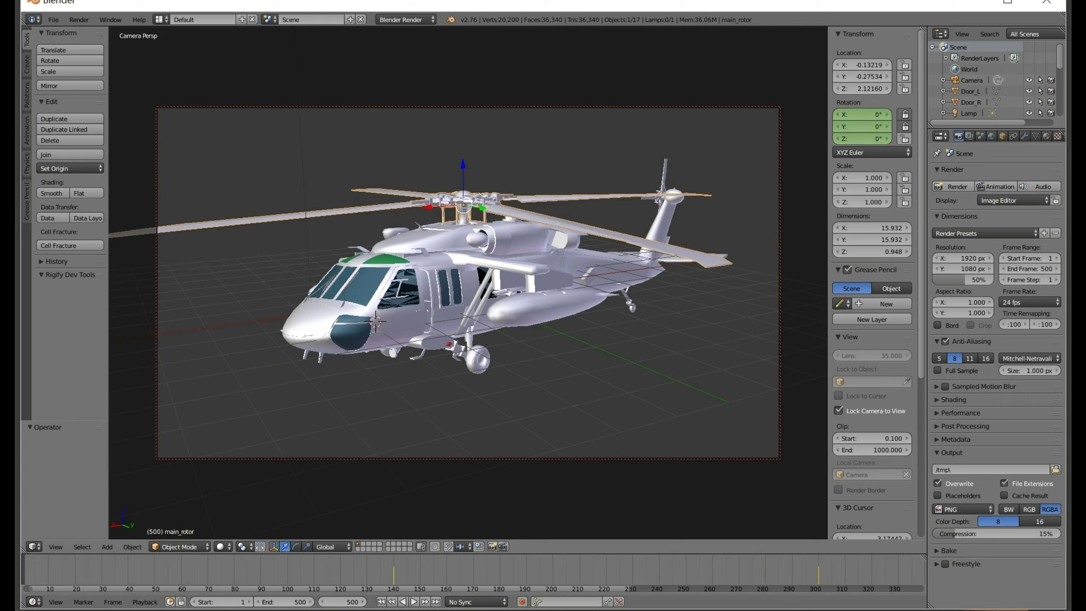
{"action": "key", "text": "Down"}
{"action": "key", "text": "Down"}
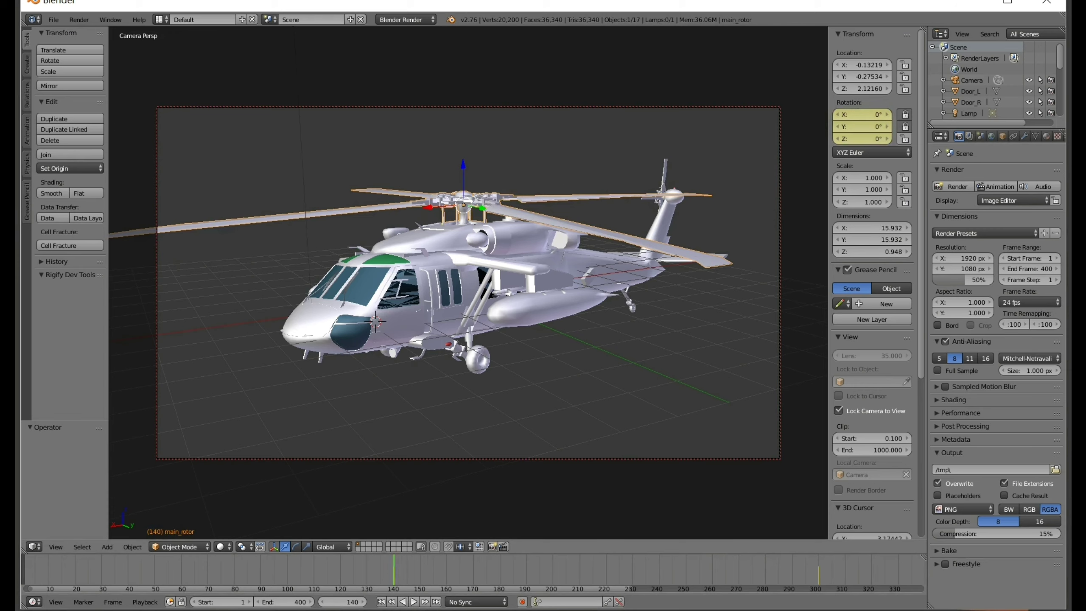
Step: Delete the main rotor's 2000° keyframe at frame 300 and re-key its 0° rotation at frame 140
{"action": "key", "text": "shift+Left"}
{"action": "key", "text": "Up"}
{"action": "key", "text": "Up"}
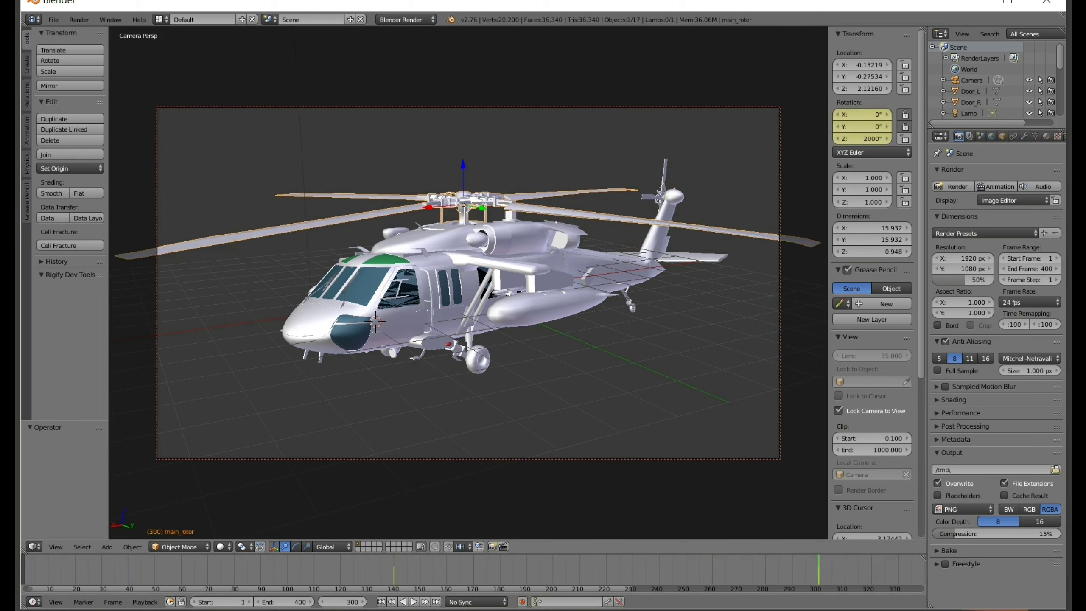
{"action": "key", "text": "alt+i"}
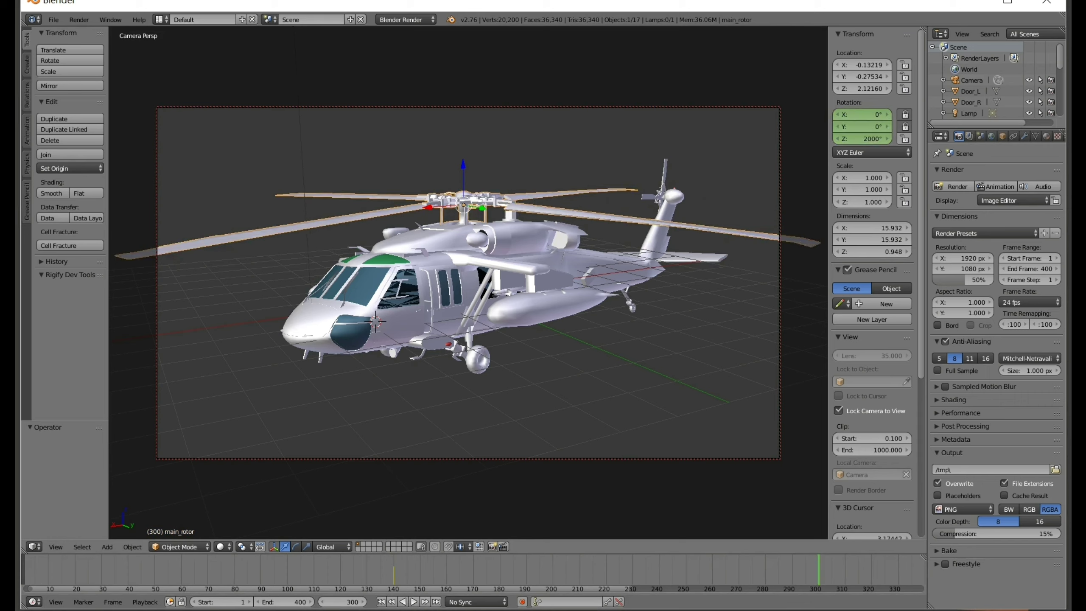
{"action": "key", "text": "alt+r"}
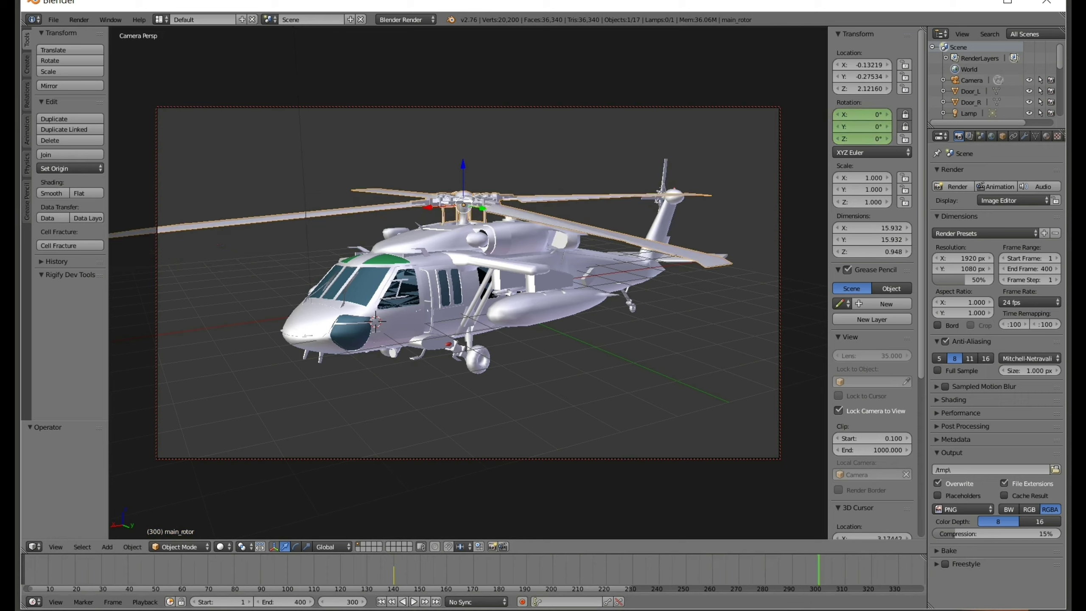
{"action": "key", "text": "Down"}
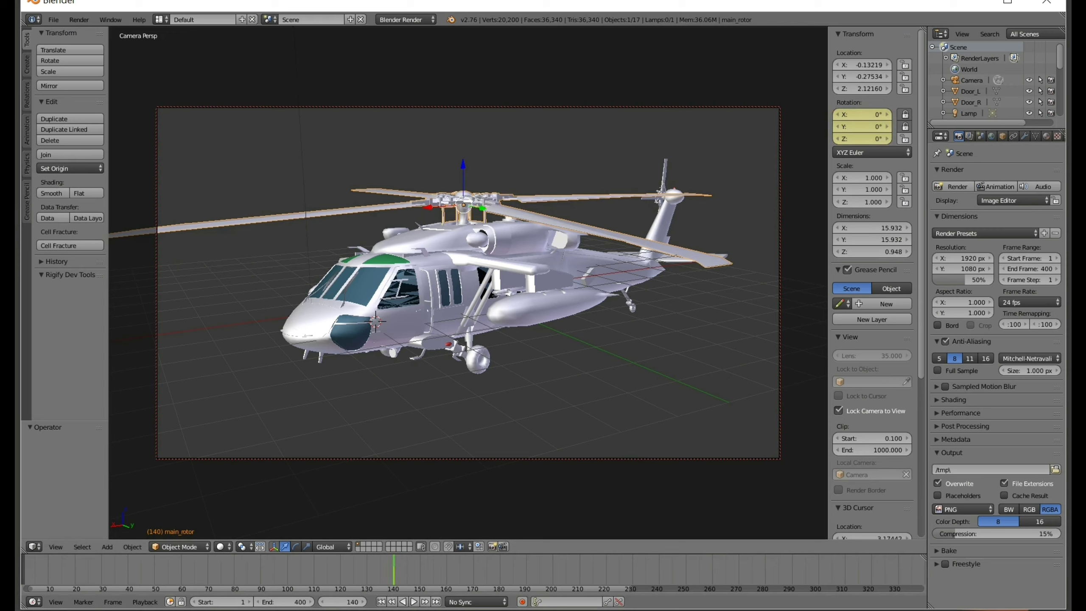
{"action": "key", "text": "i"}
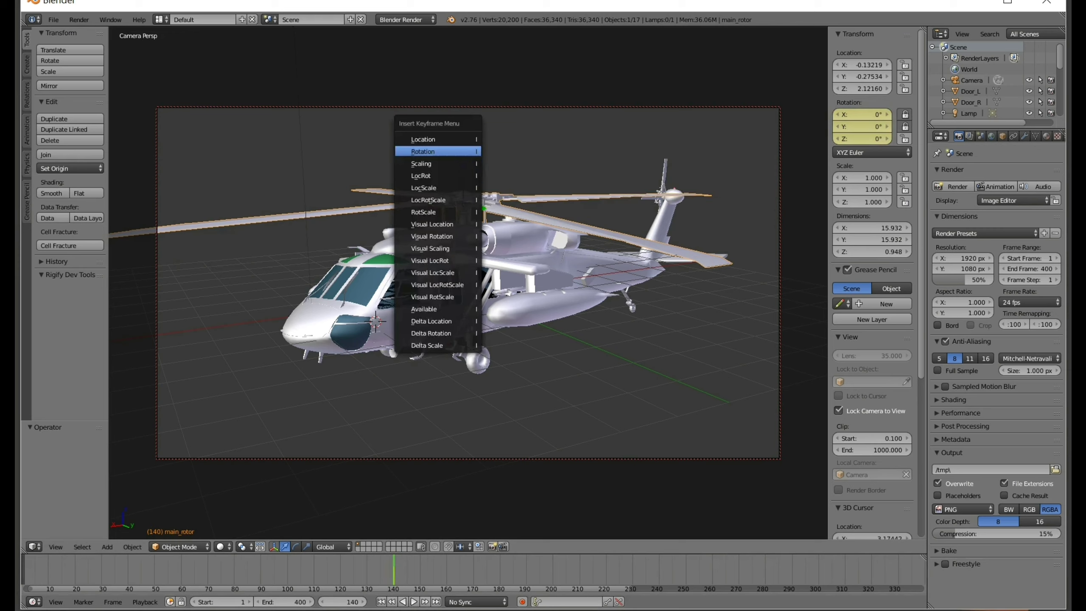
{"action": "key", "text": "Return"}
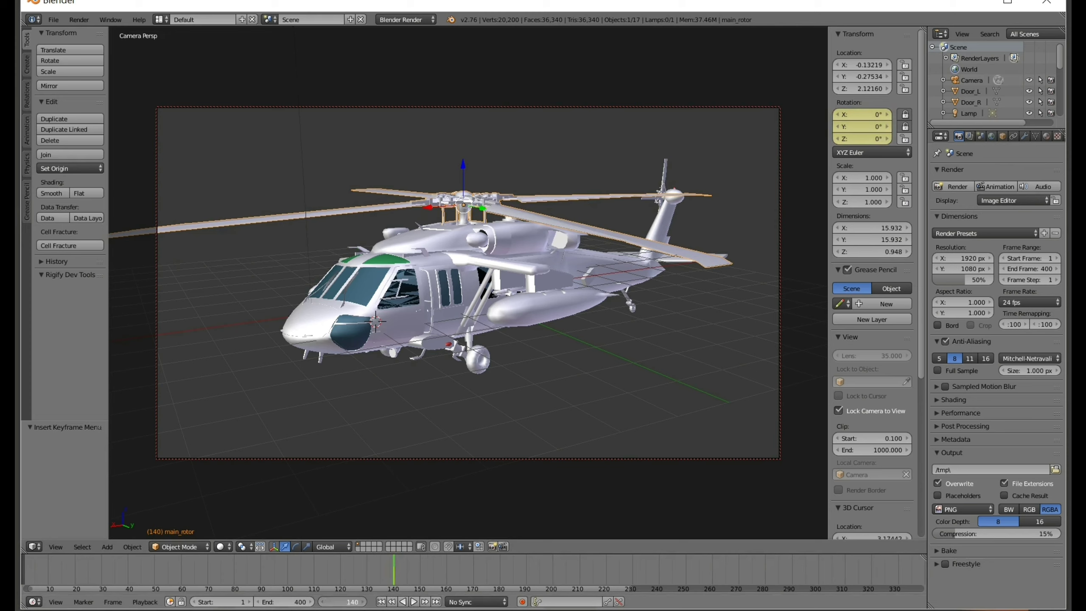
Step: Jump to frame 500
{"action": "left_click", "coordinate": [342, 601]}
{"action": "type", "text": "500"}
{"action": "key", "text": "Return"}
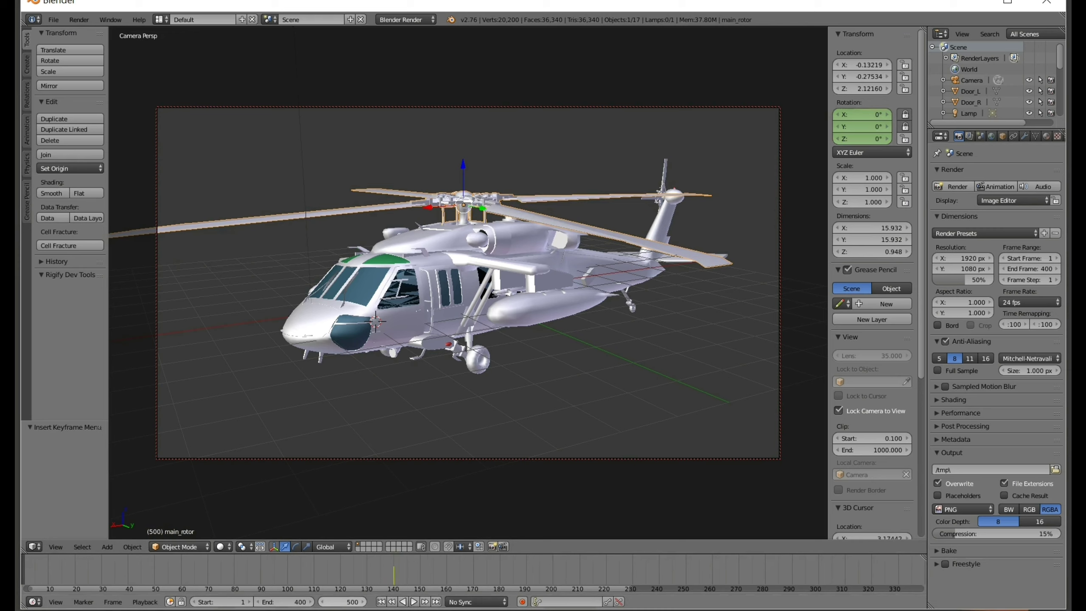
{"action": "scroll", "coordinate": [475, 571], "scroll_direction": "down", "scroll_amount": 1}
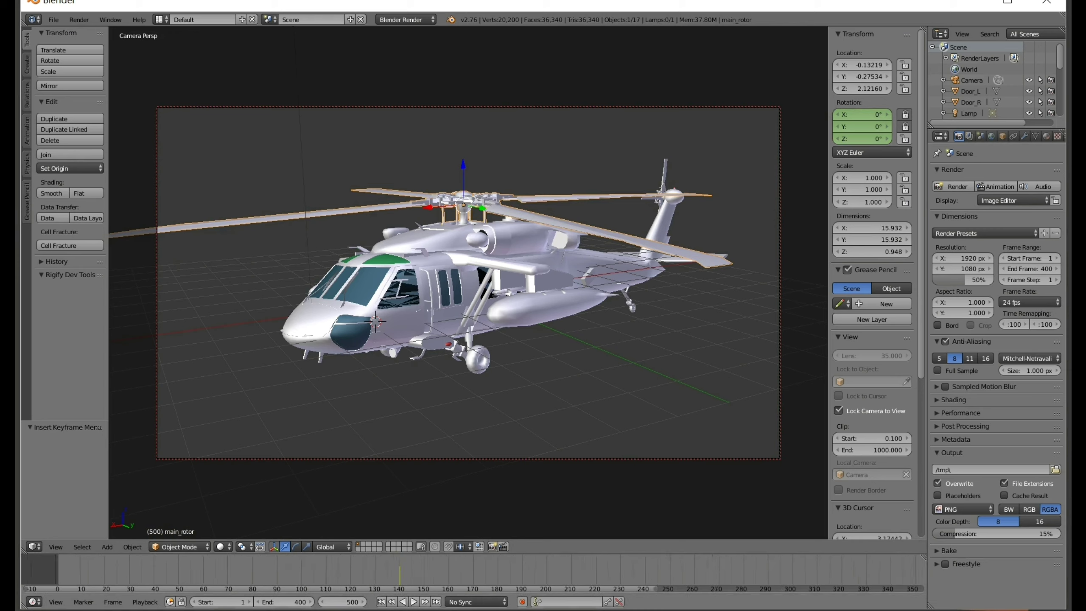
{"action": "scroll", "coordinate": [475, 571], "scroll_direction": "down", "scroll_amount": 2}
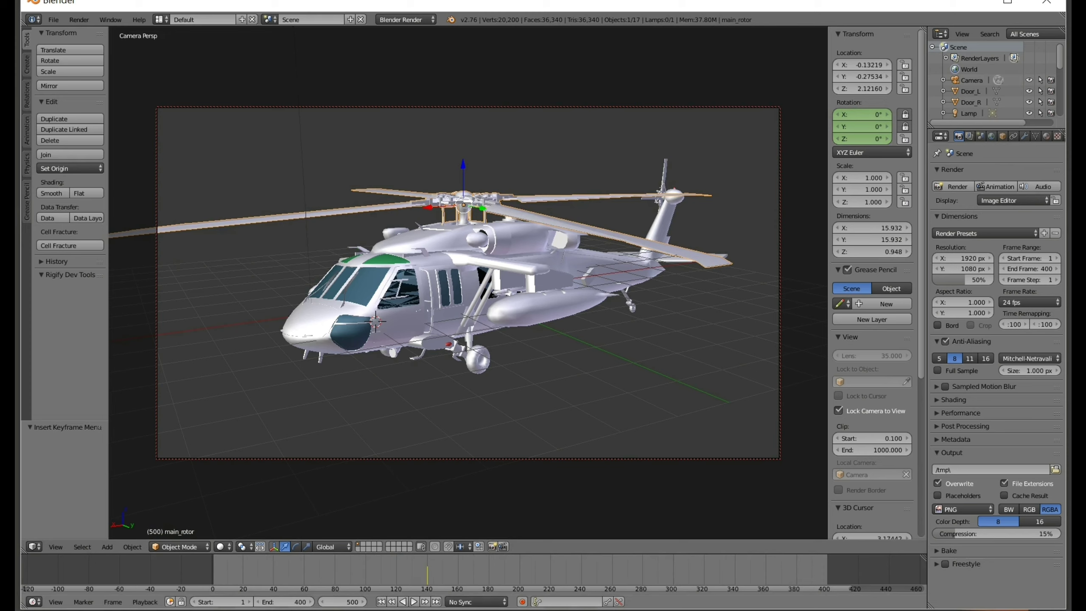
Step: Set the scene end frame to 500 and zoom the timeline out to show it
{"action": "double_click", "coordinate": [285, 601]}
{"action": "key", "text": "BackSpace"}
{"action": "key", "text": "BackSpace"}
{"action": "type", "text": "500"}
{"action": "key", "text": "Return"}
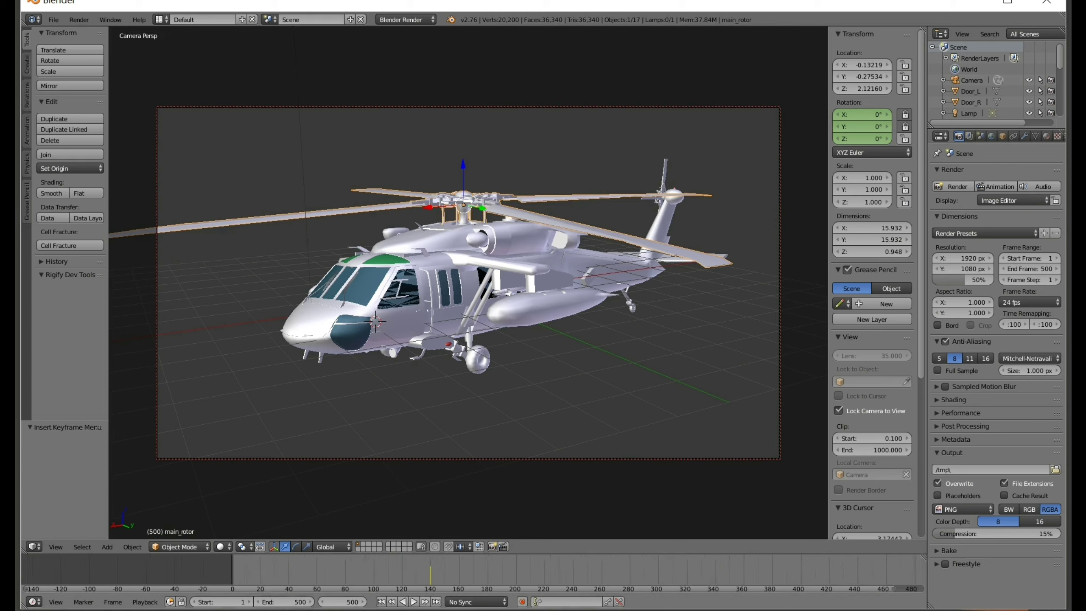
{"action": "scroll", "coordinate": [471, 573], "scroll_direction": "down", "scroll_amount": 1}
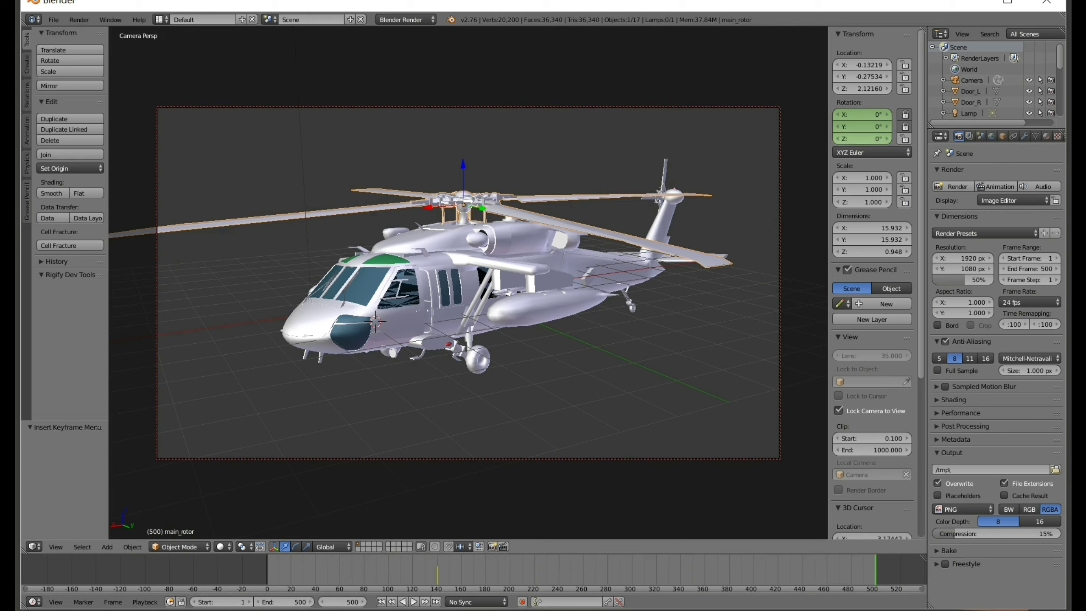
Step: Keyframe the main rotor at 3500° Z rotation on frame 500, then play the spin
{"action": "left_click", "coordinate": [861, 139]}
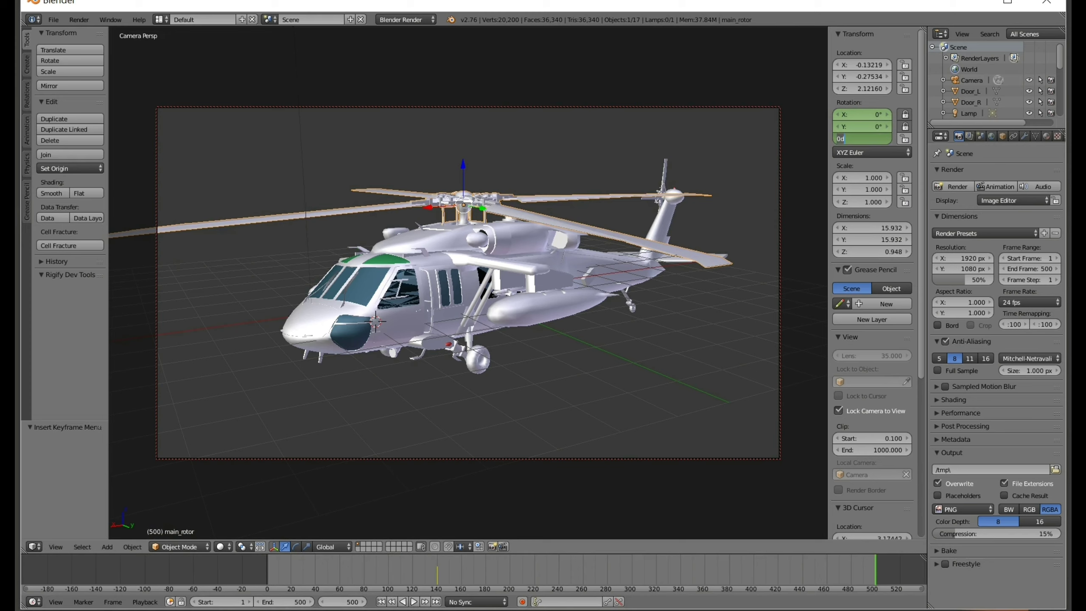
{"action": "type", "text": "35"}
{"action": "type", "text": "00"}
{"action": "key", "text": "Return"}
{"action": "right_click", "coordinate": [860, 140]}
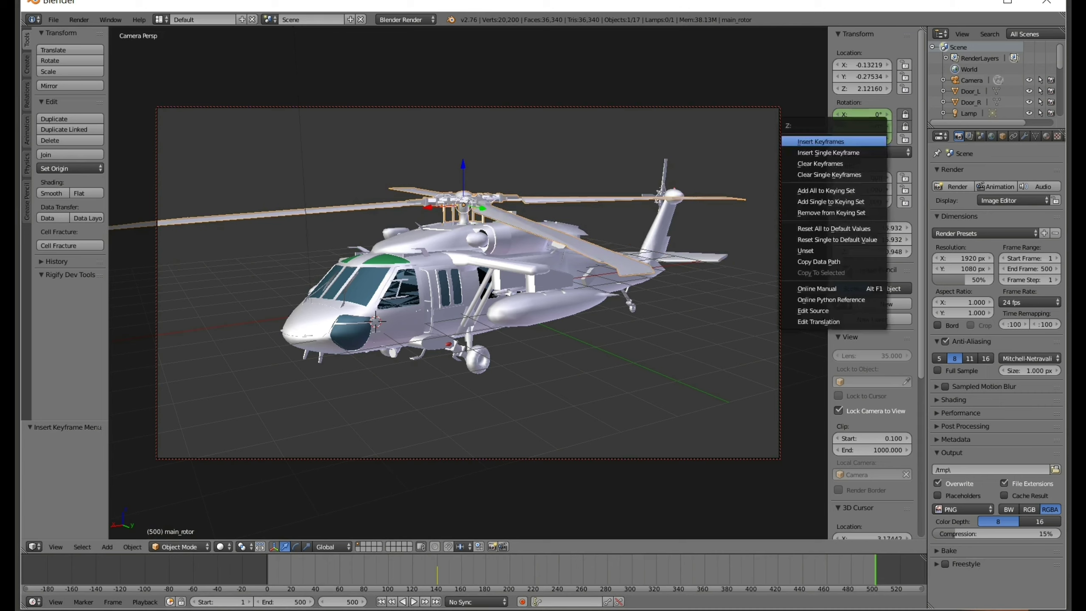
{"action": "left_click", "coordinate": [838, 141]}
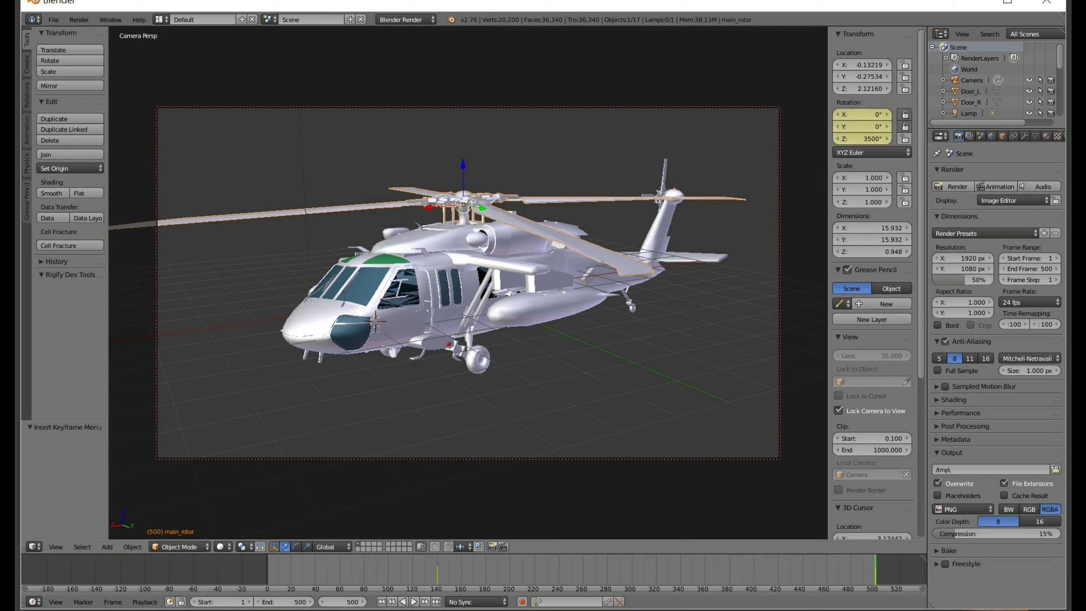
{"action": "key", "text": "alt+a"}
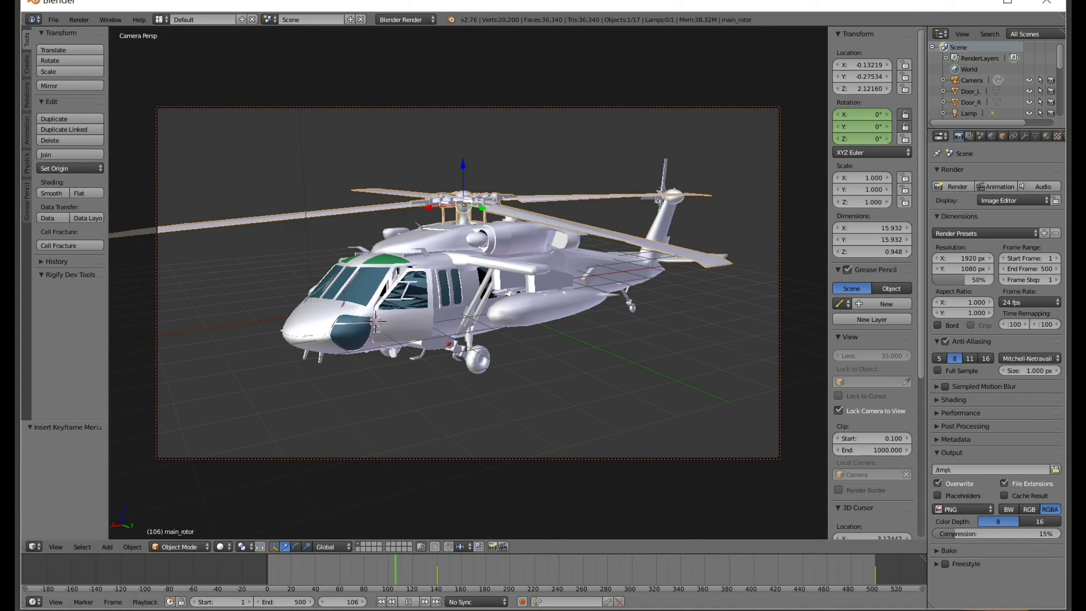
Step: Replay the rotor animation, stop it near frame 471, and jump to end frame 500
{"action": "key", "text": "Escape"}
{"action": "key", "text": "alt+a"}
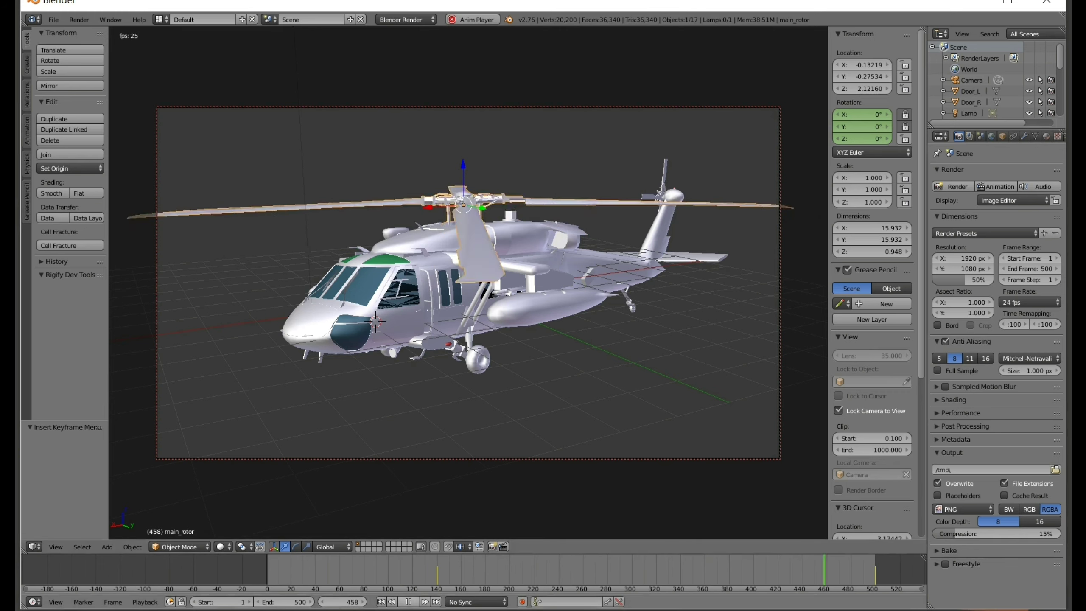
{"action": "key", "text": "alt+a"}
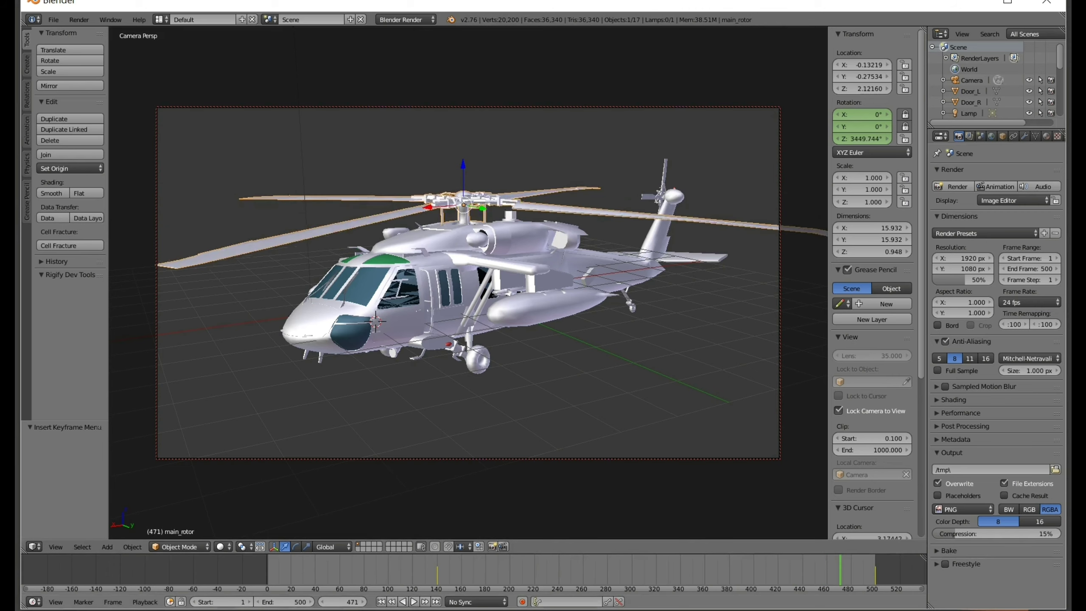
{"action": "key", "text": "shift+Right"}
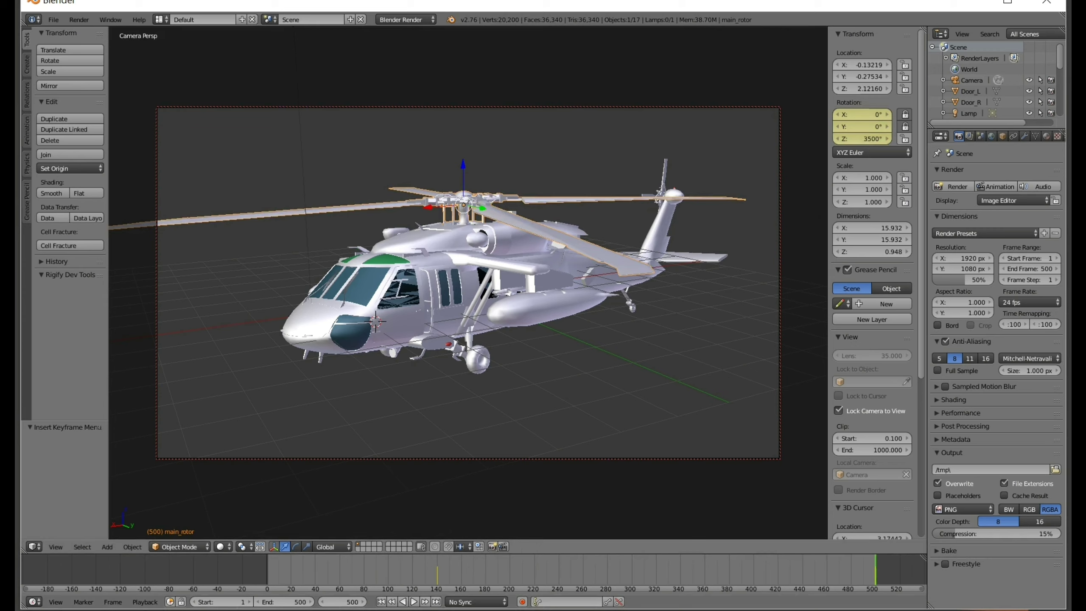
Step: Replace the frame-500 keyframe with a 5000° Z rotation and play the faster spin
{"action": "double_click", "coordinate": [862, 139]}
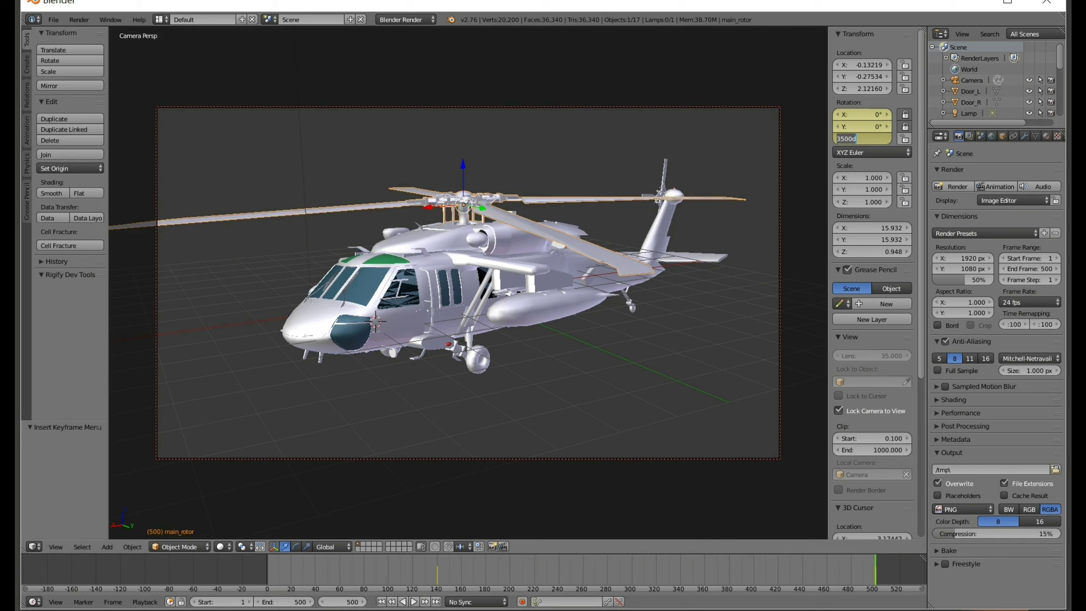
{"action": "type", "text": "5"}
{"action": "type", "text": "00"}
{"action": "type", "text": "0"}
{"action": "key", "text": "Return"}
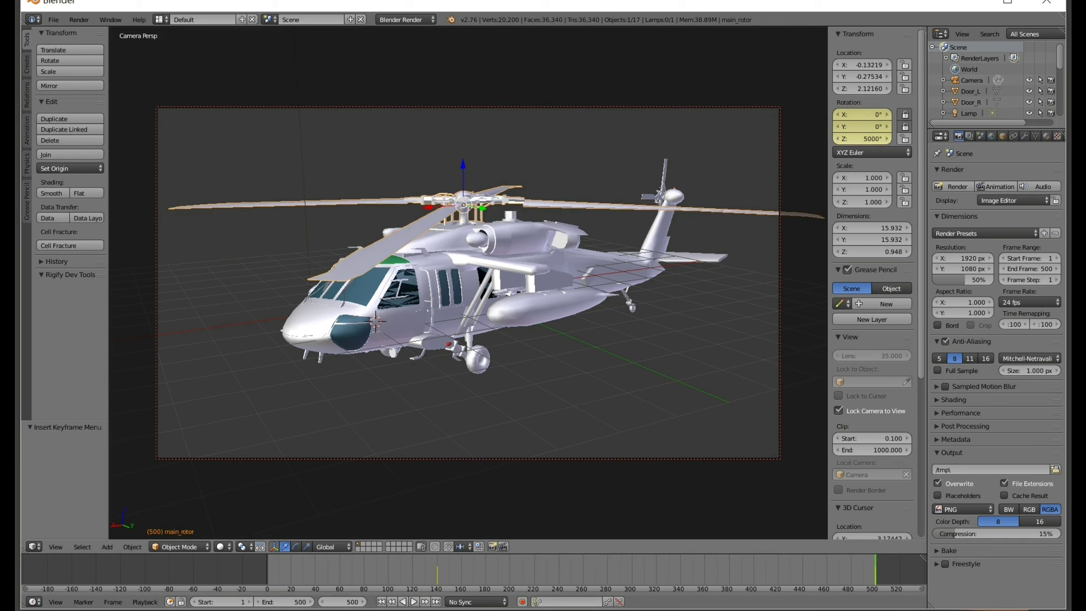
{"action": "right_click", "coordinate": [855, 139]}
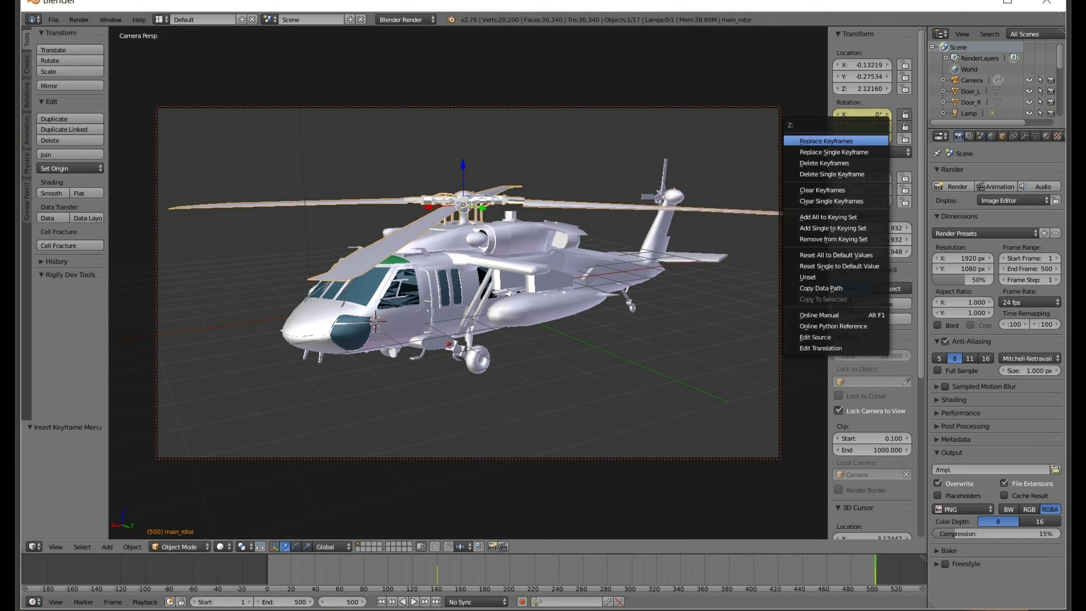
{"action": "left_click", "coordinate": [838, 141]}
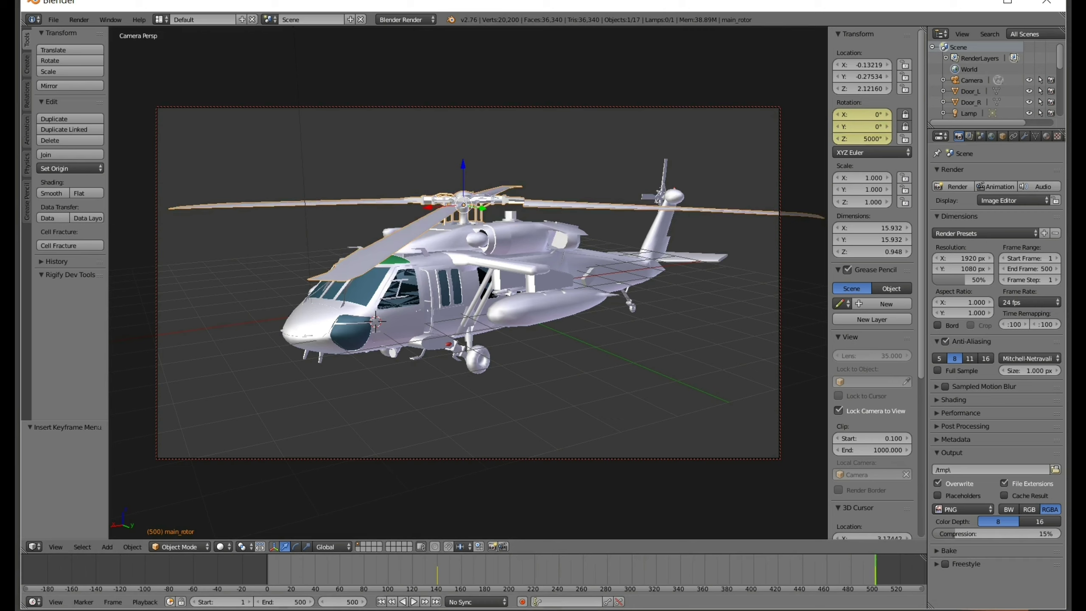
{"action": "key", "text": "alt+a"}
{"action": "key", "text": "alt+a"}
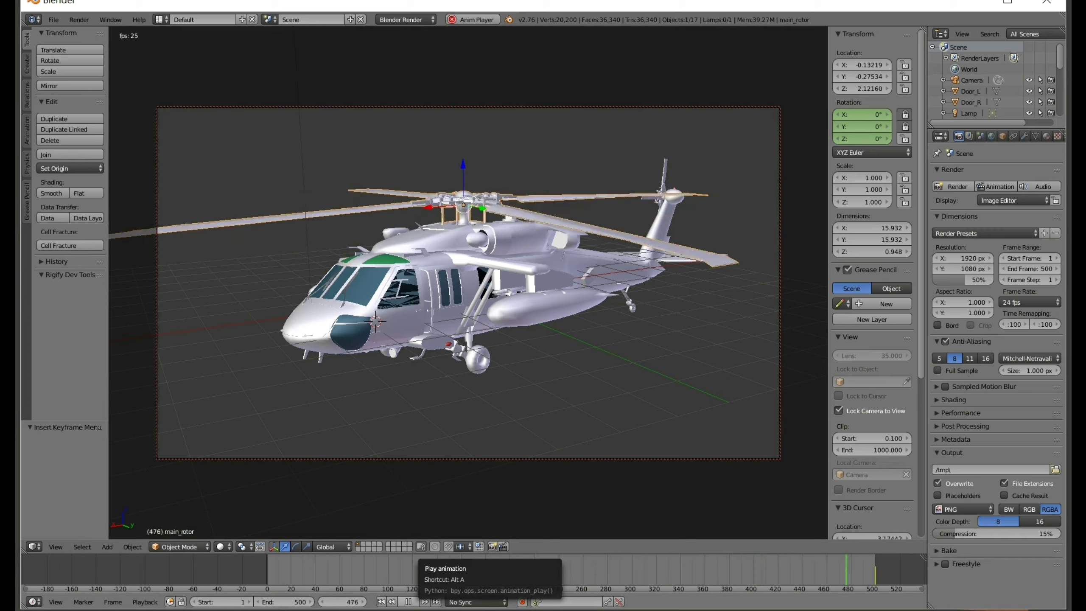
Step: Stop playback and step forward to frame 501
{"action": "left_click", "coordinate": [409, 602]}
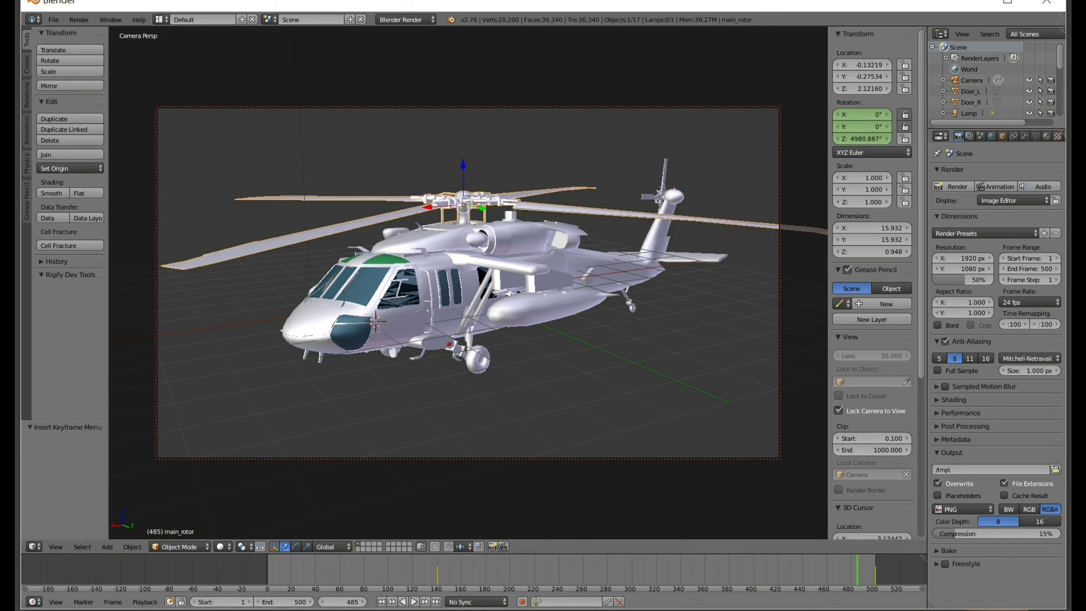
{"action": "key", "text": "Up"}
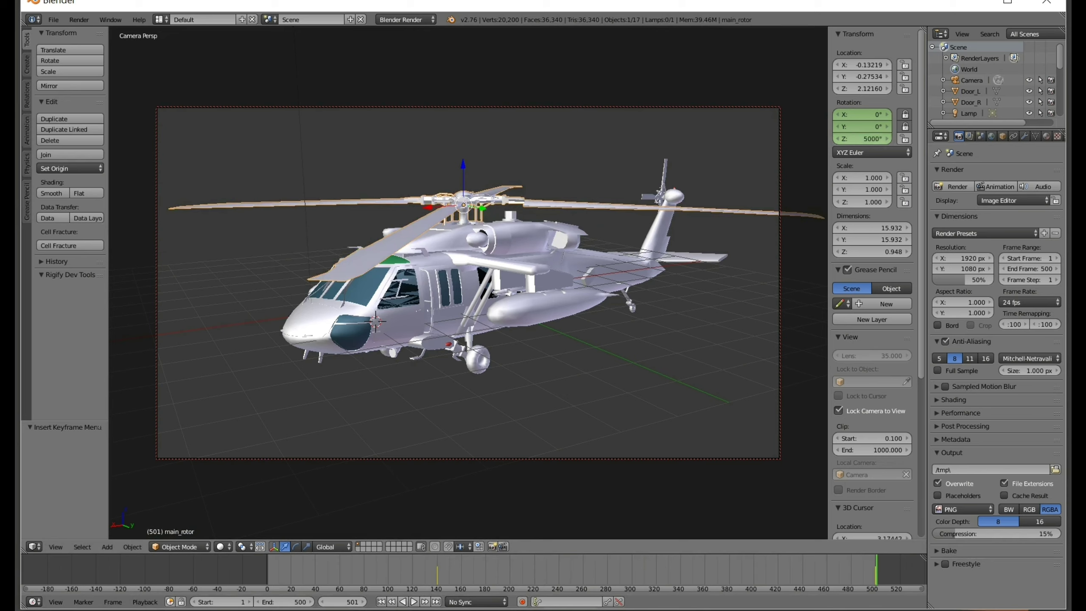
Step: Keyframe a 10000° main rotor Z rotation at frame 501, then replay from the start
{"action": "left_click", "coordinate": [861, 139]}
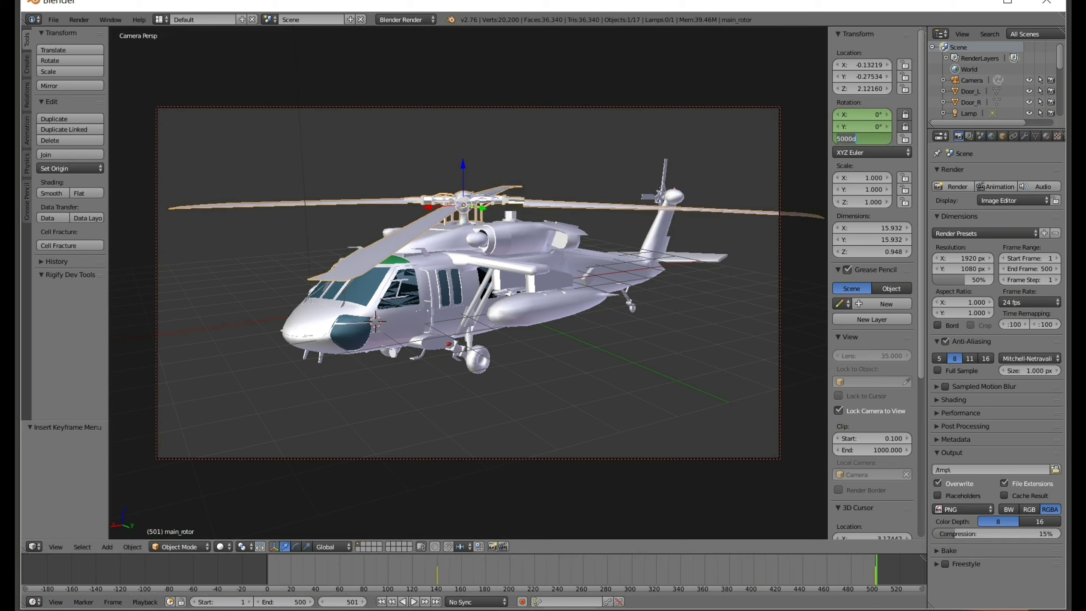
{"action": "type", "text": "10"}
{"action": "type", "text": "00"}
{"action": "key", "text": "Return"}
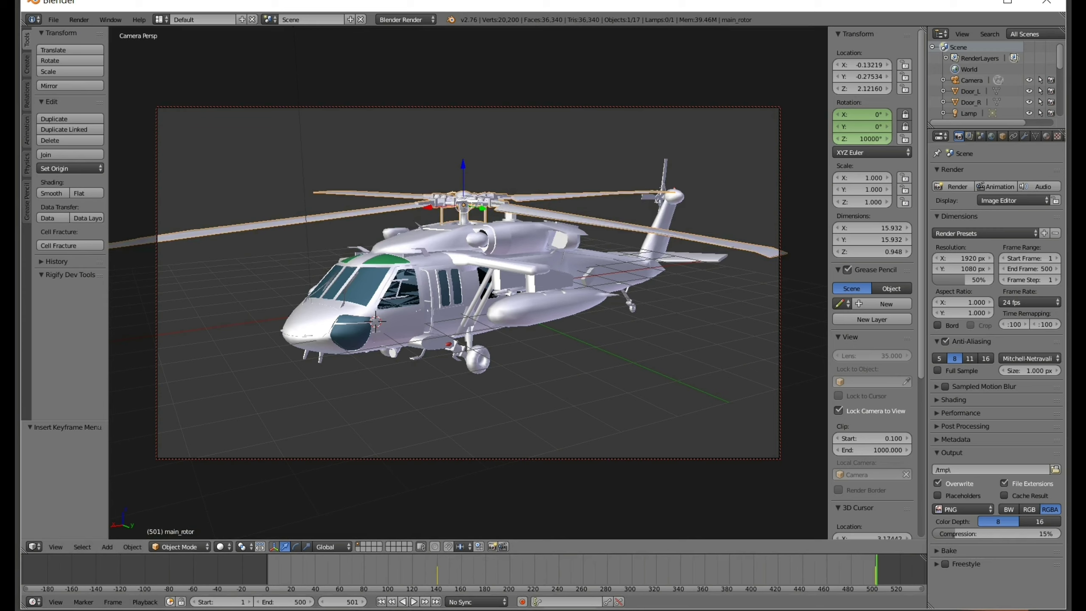
{"action": "right_click", "coordinate": [860, 138]}
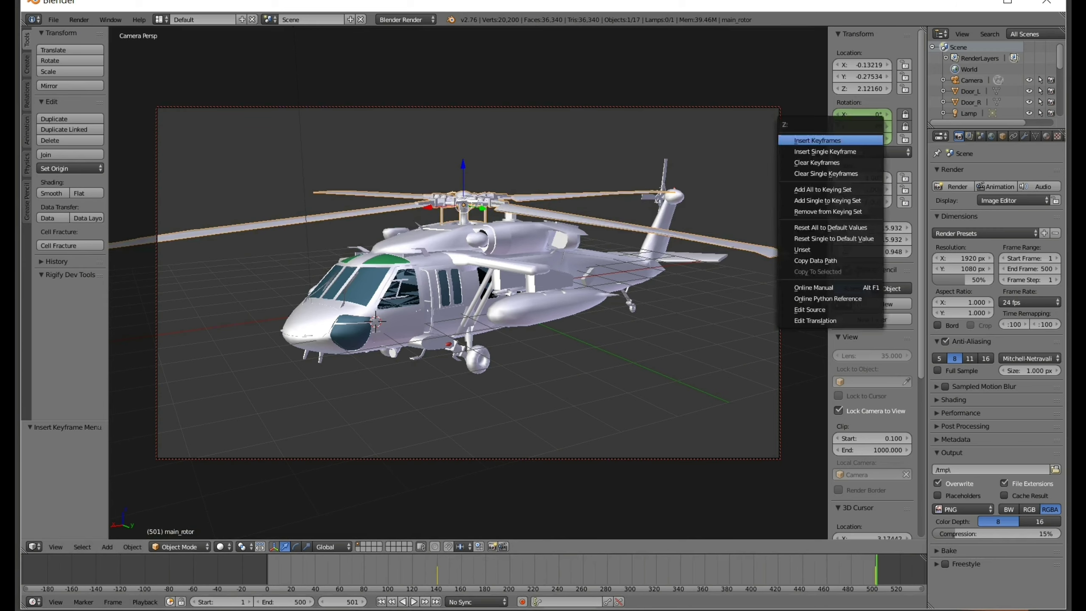
{"action": "left_click", "coordinate": [859, 140]}
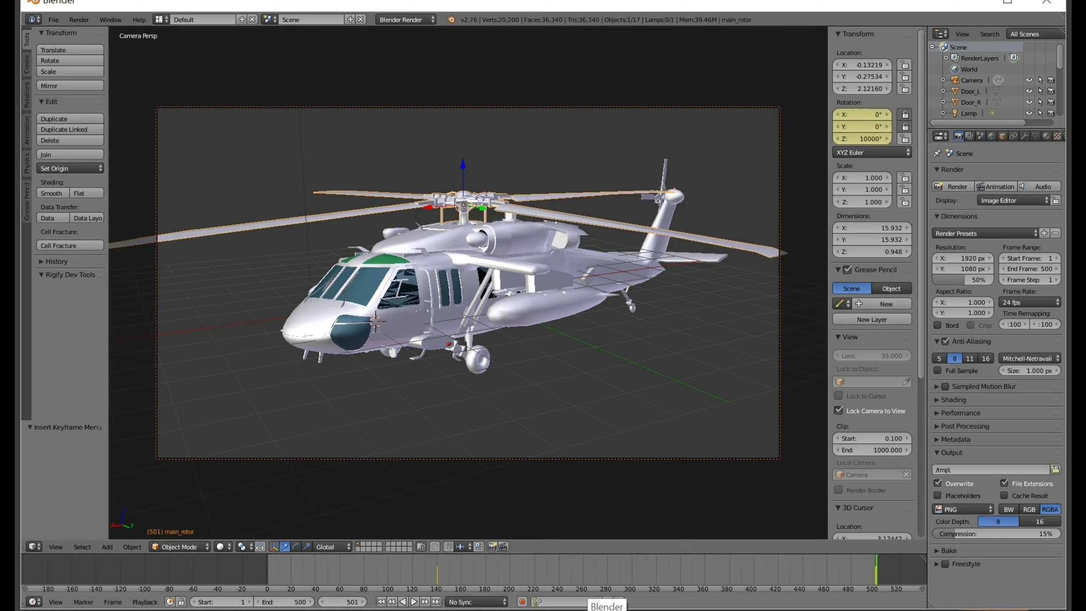
{"action": "key", "text": "shift+Left"}
{"action": "key", "text": "alt+a"}
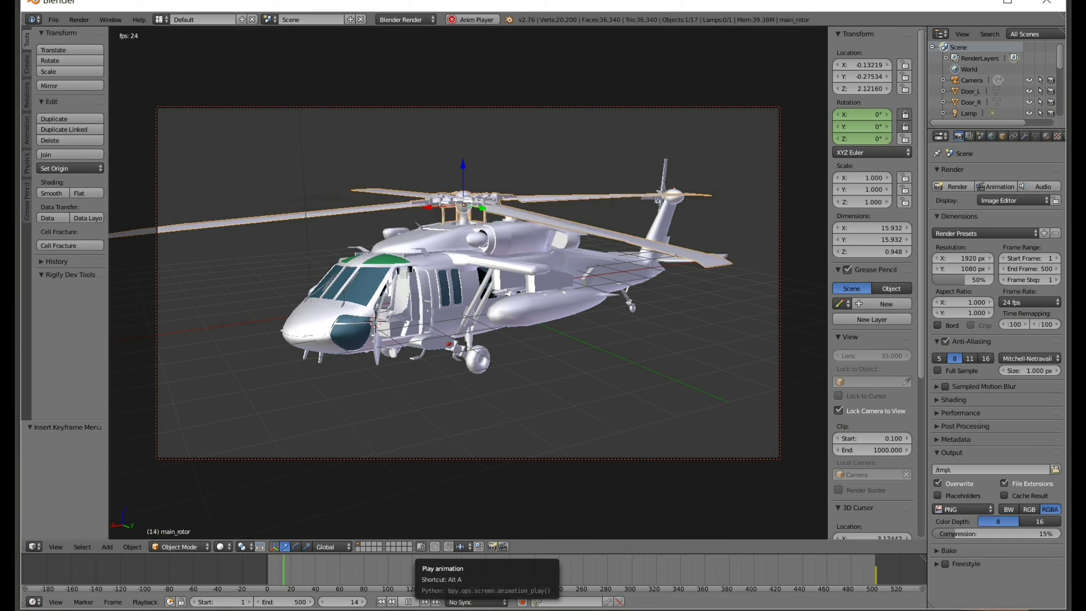
Step: Stop playback, replay and halt at frame 140, then select the tail rotor
{"action": "left_click", "coordinate": [409, 602]}
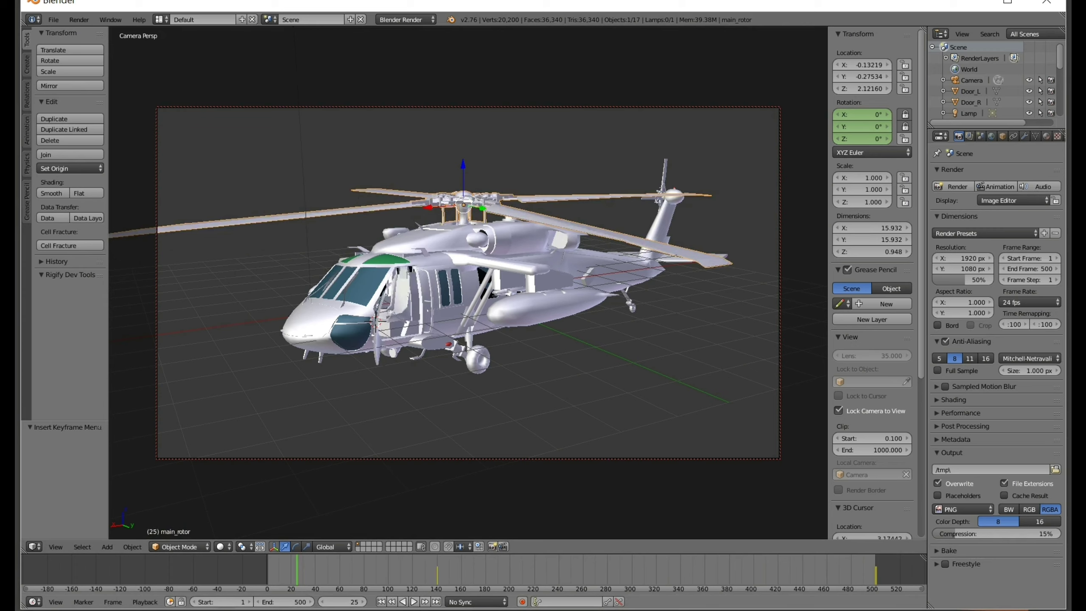
{"action": "key", "text": "shift+Right"}
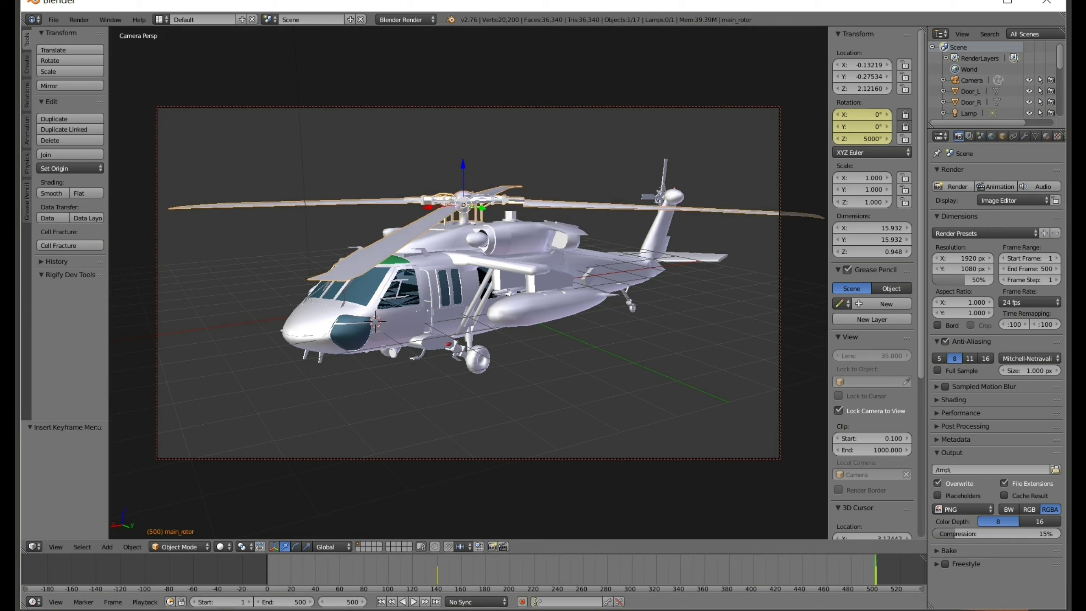
{"action": "key", "text": "alt+a"}
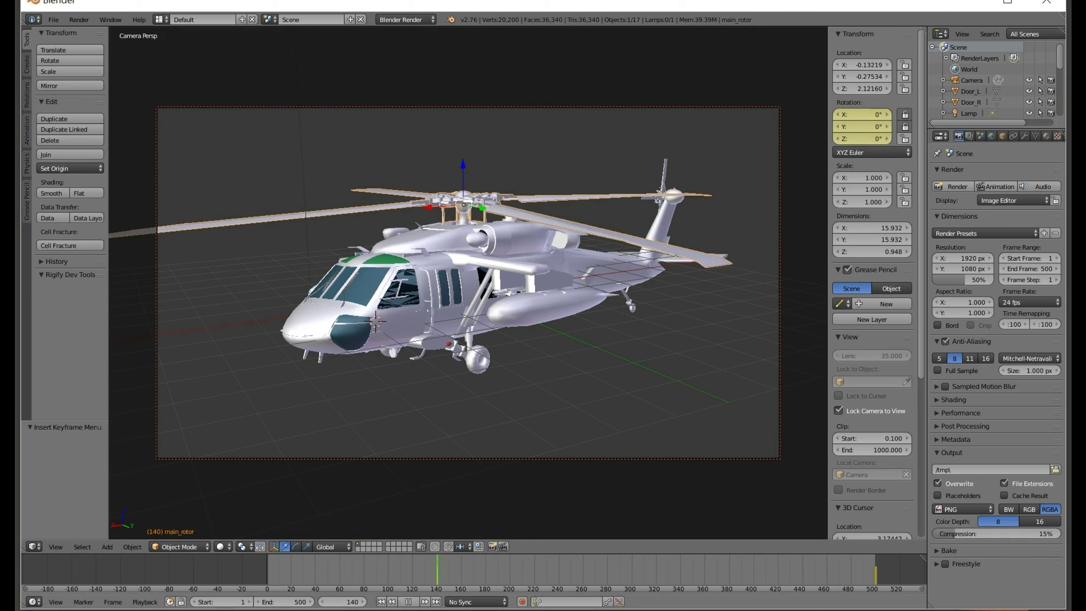
{"action": "key", "text": "alt+a"}
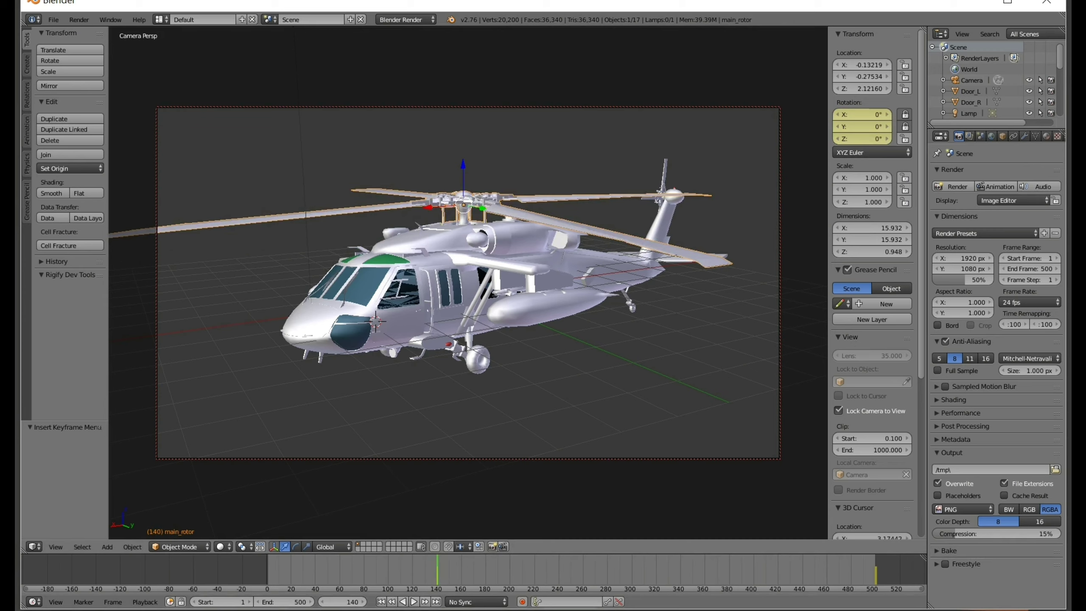
{"action": "right_click", "coordinate": [662, 197]}
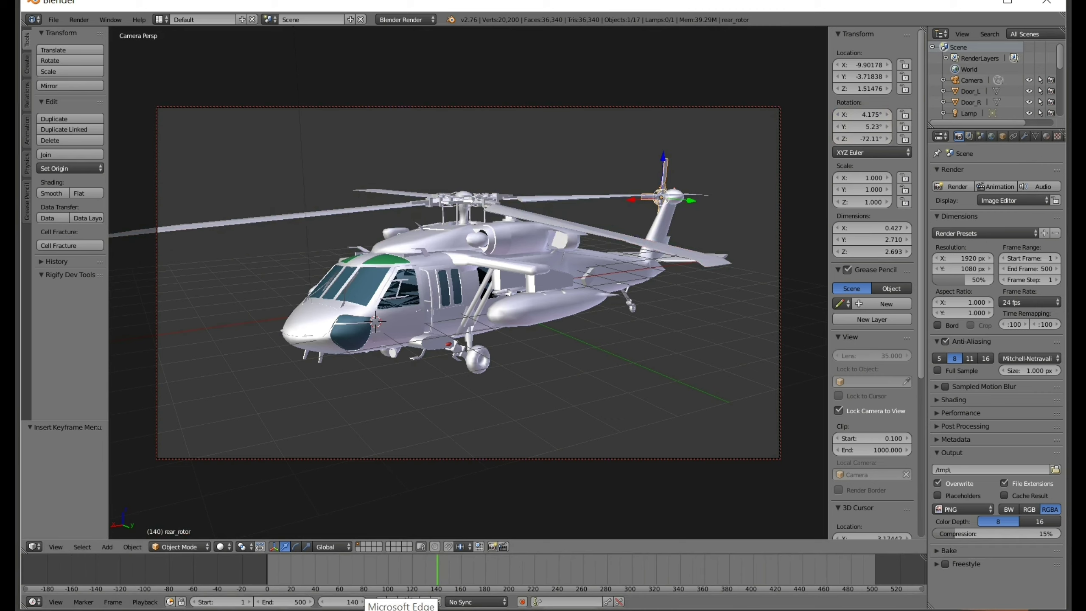
Step: Keyframe the tail rotor's 4.175°, 5.23°, -72.11° rotation at frame 140, then go to frame 501
{"action": "key", "text": "i"}
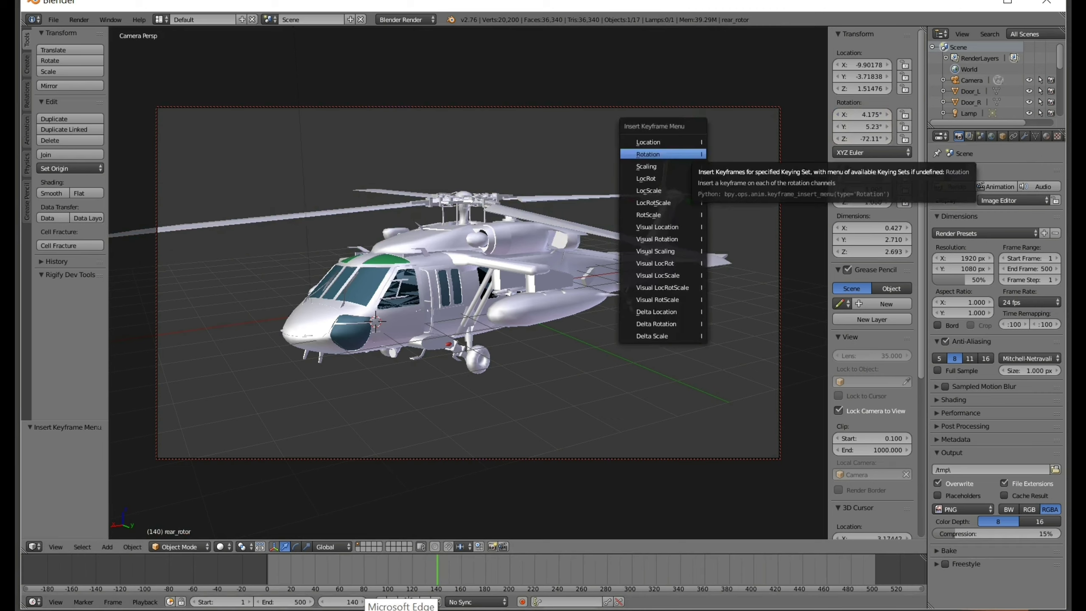
{"action": "left_click", "coordinate": [654, 154]}
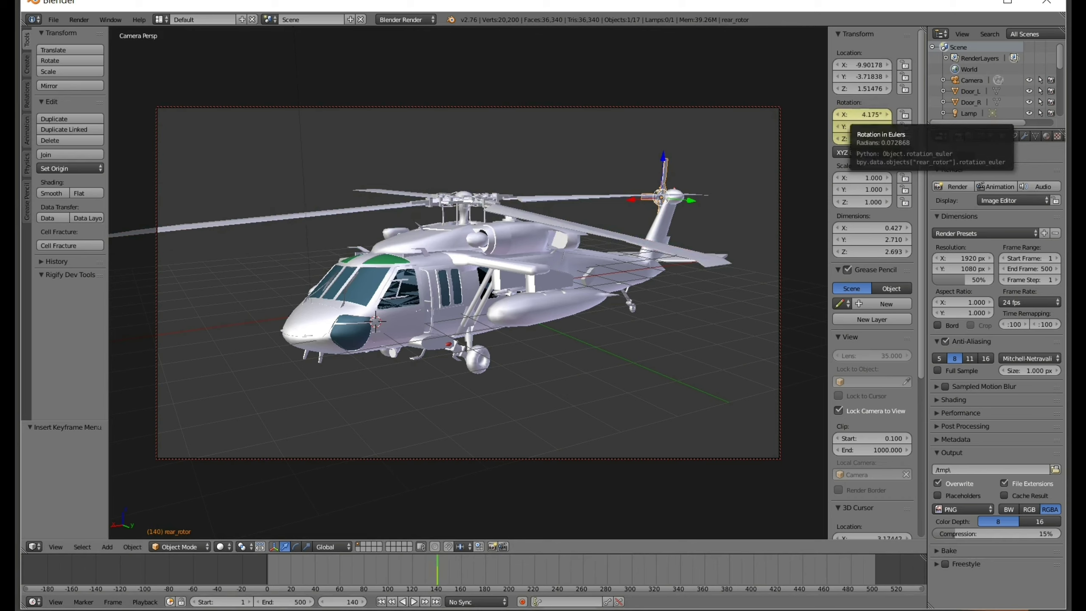
{"action": "left_click", "coordinate": [862, 114]}
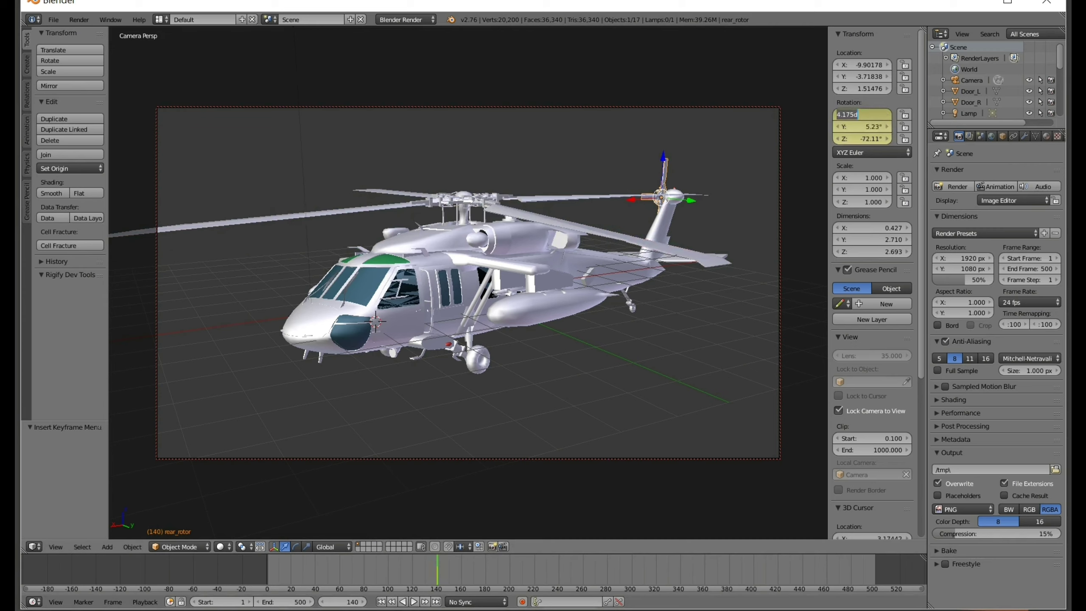
{"action": "key", "text": "Return"}
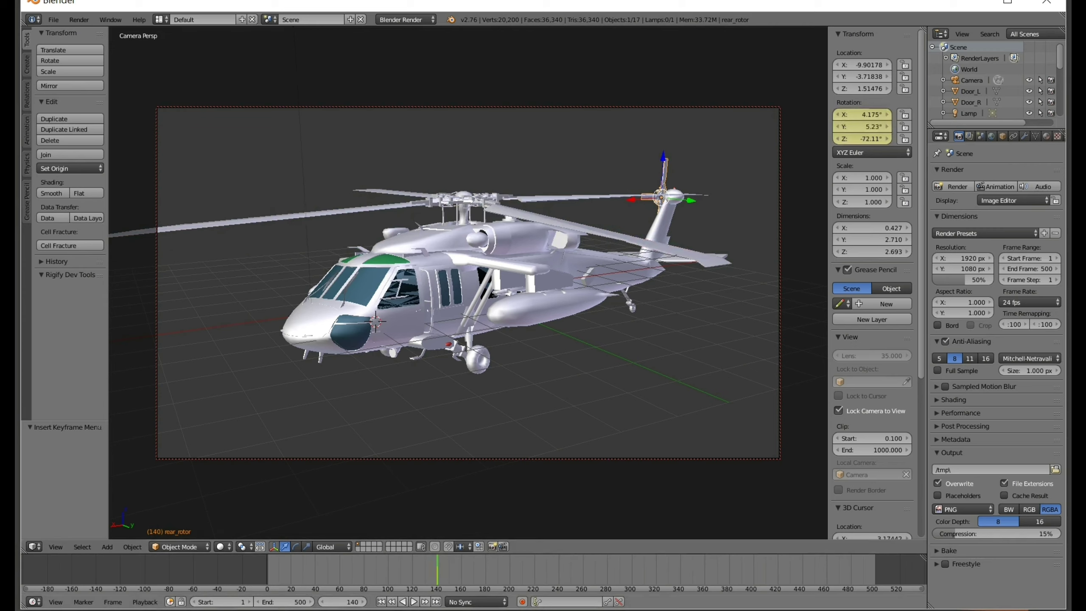
{"action": "key", "text": "shift+Right"}
{"action": "key", "text": "Right"}
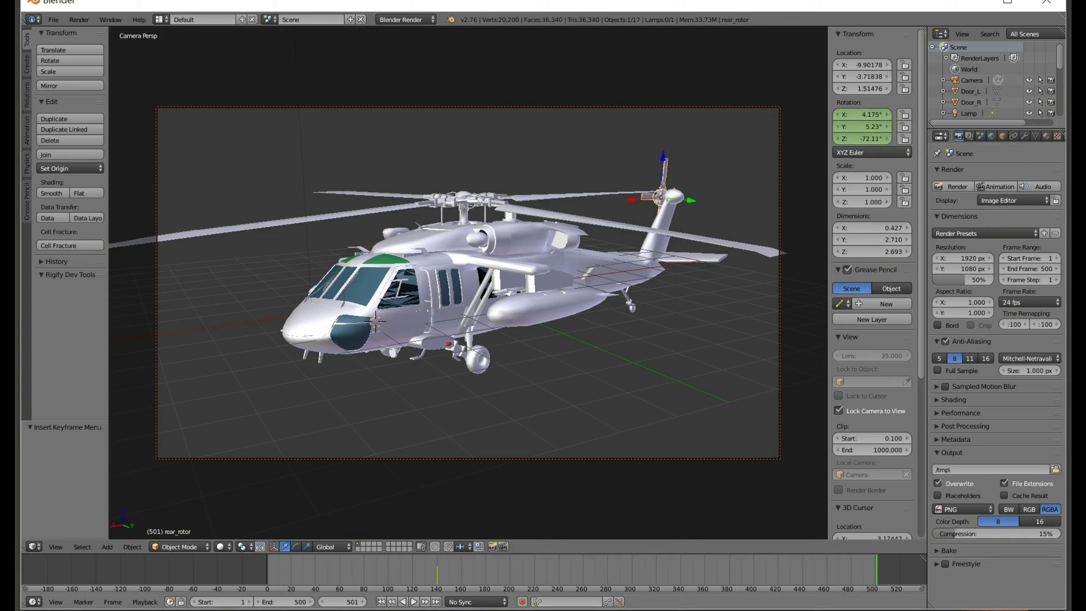
Step: Keyframe the rear rotor's X rotation at 8000° on frame 500
{"action": "key", "text": "Left"}
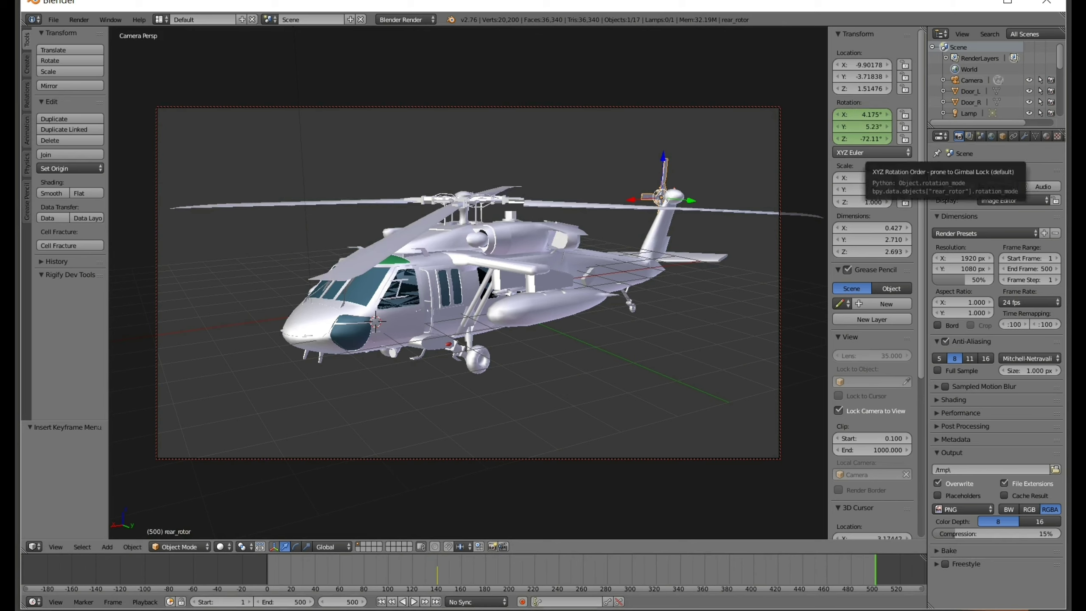
{"action": "left_click", "coordinate": [861, 114]}
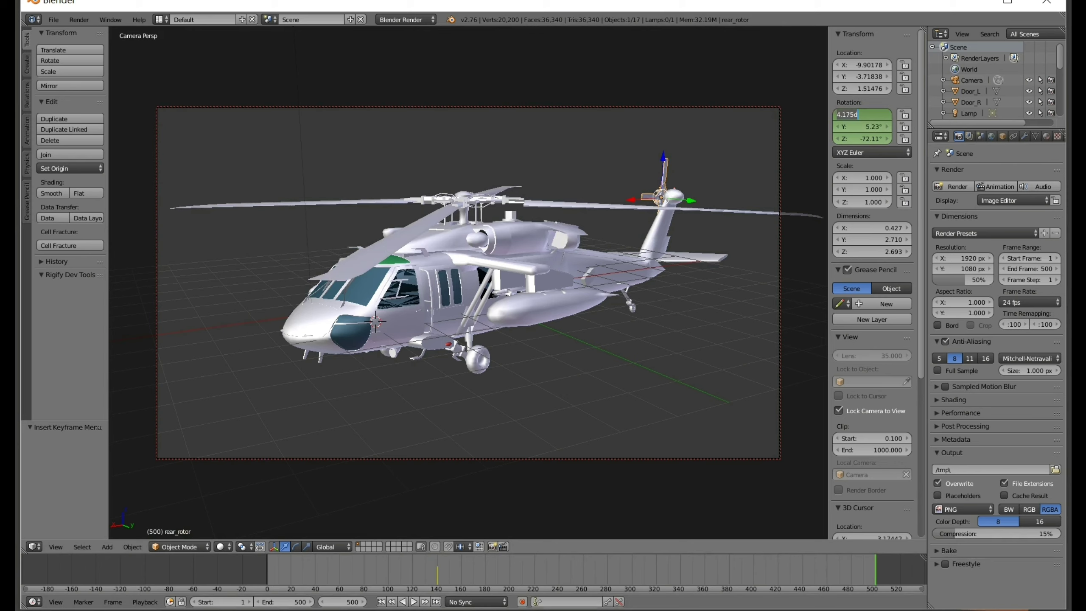
{"action": "type", "text": "40"}
{"action": "type", "text": "00"}
{"action": "key", "text": "BackSpace"}
{"action": "key", "text": "BackSpace"}
{"action": "key", "text": "BackSpace"}
{"action": "type", "text": "000"}
{"action": "key", "text": "Return"}
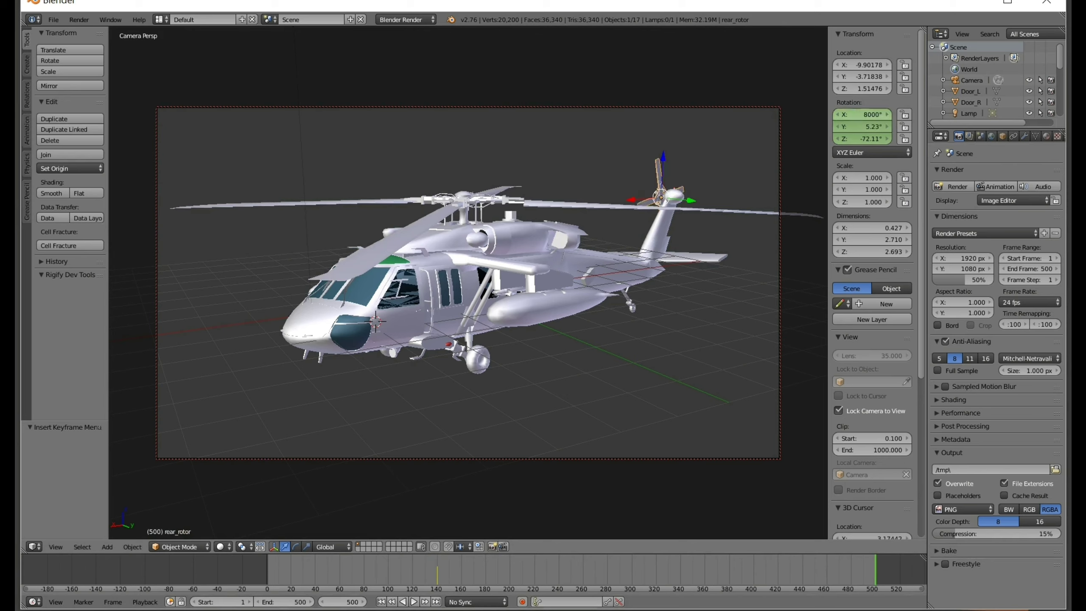
{"action": "right_click", "coordinate": [859, 114]}
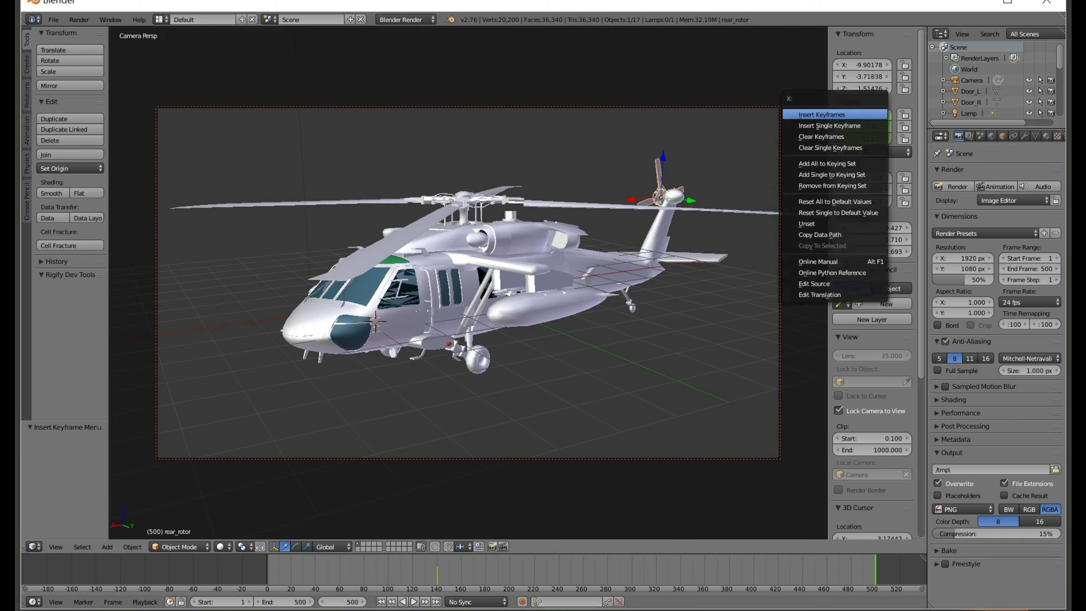
{"action": "left_click", "coordinate": [830, 114]}
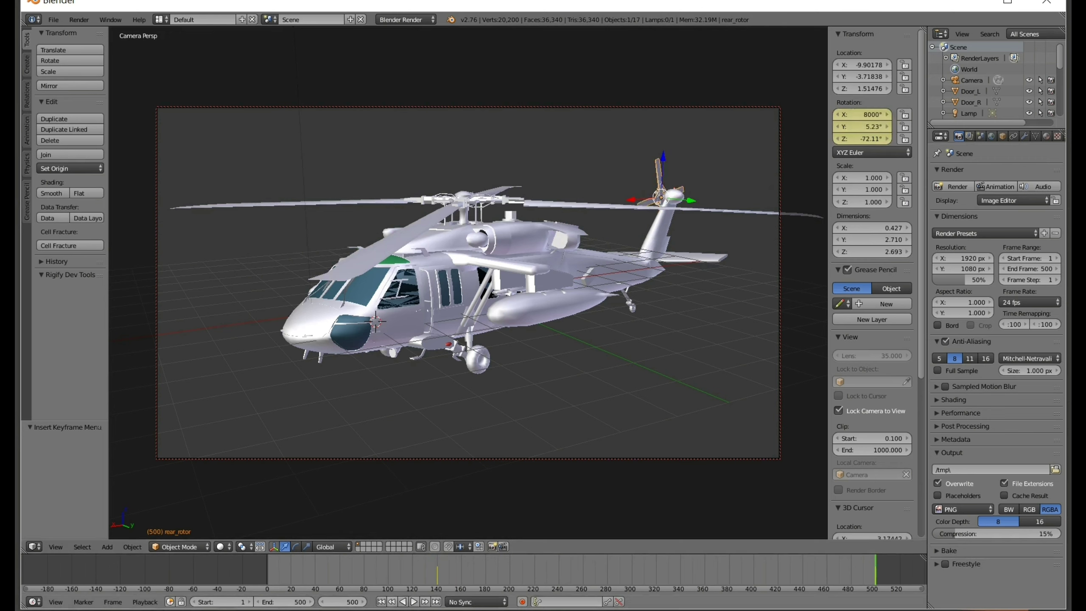
Step: Replay the animation to check both rotors, stop at frame 140, and select the main rotor
{"action": "key", "text": "shift+Left"}
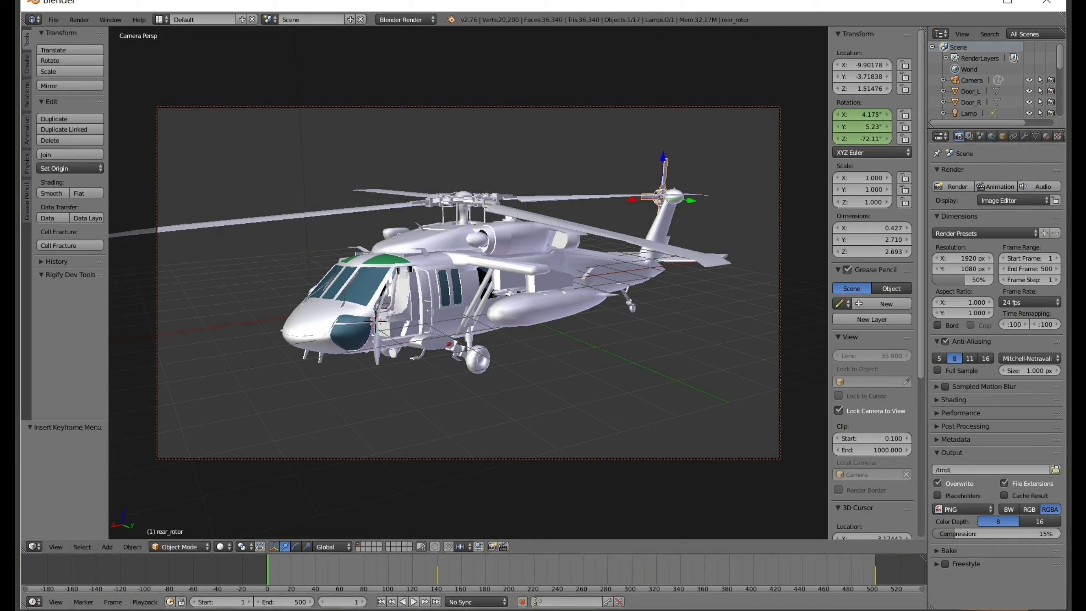
{"action": "key", "text": "alt+a"}
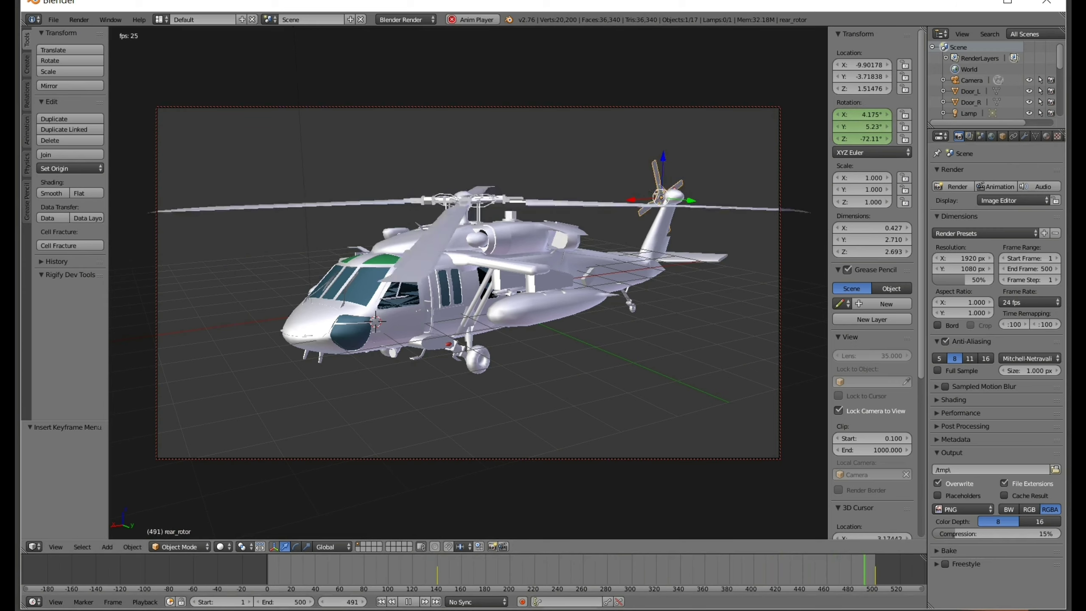
{"action": "key", "text": "alt+a"}
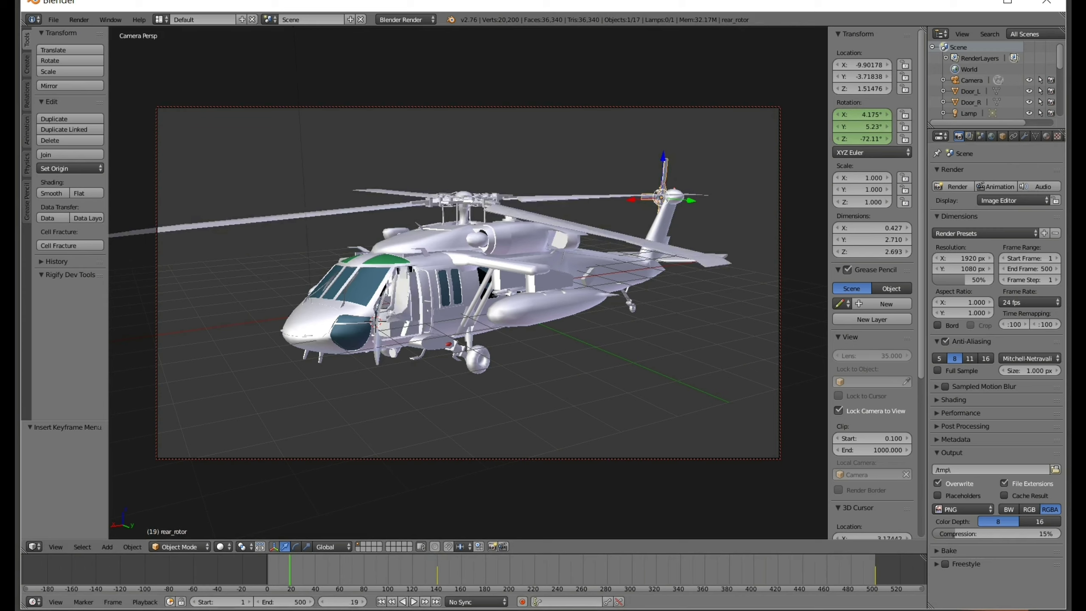
{"action": "key", "text": "Up"}
{"action": "right_click", "coordinate": [463, 201]}
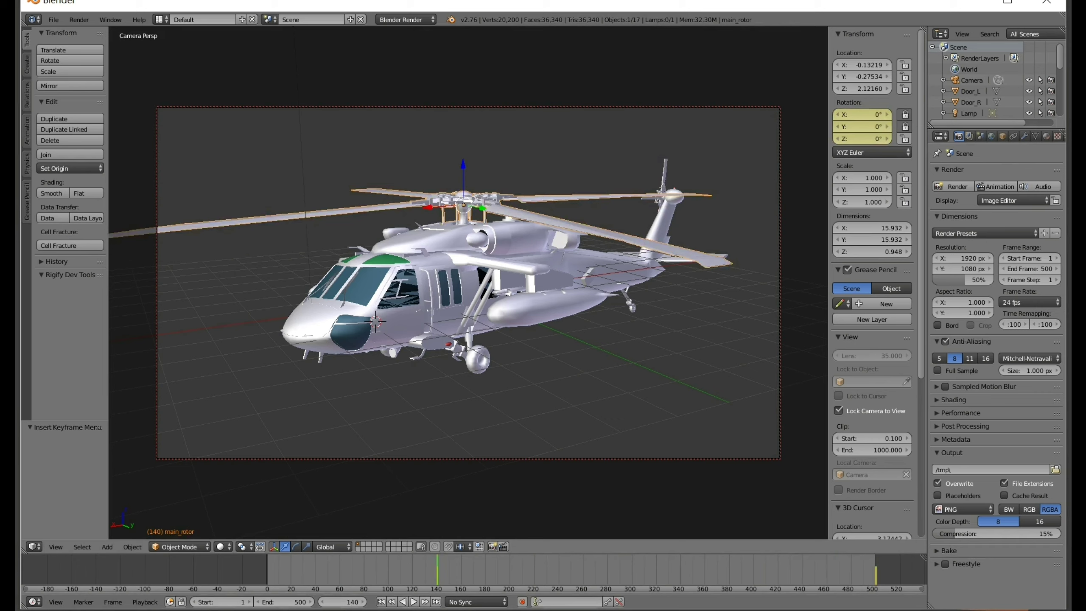
Step: Play and stop the animation to preview the rotor spin
{"action": "key", "text": "alt+a"}
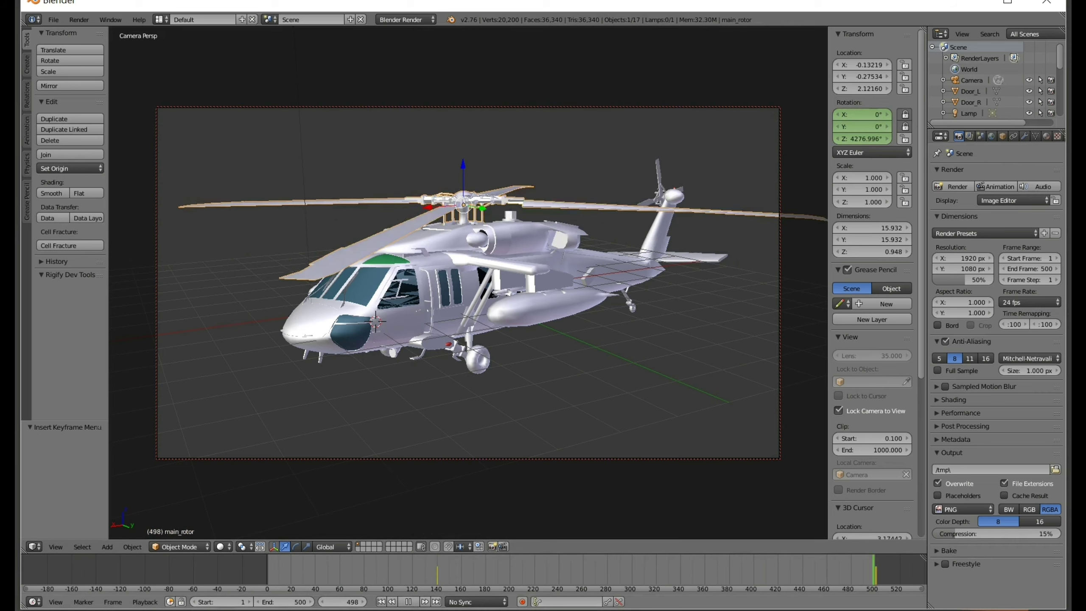
{"action": "key", "text": "alt+a"}
{"action": "key", "text": "Up"}
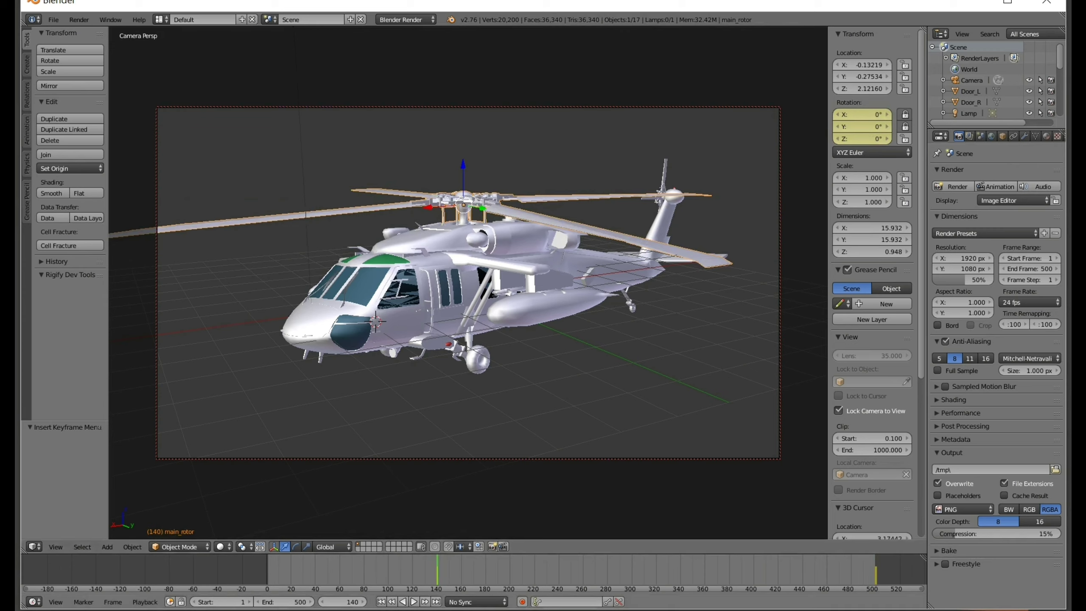
Step: At frame 500, replace the main rotor's Z rotation keyframe with 10000°
{"action": "key", "text": "shift+Right"}
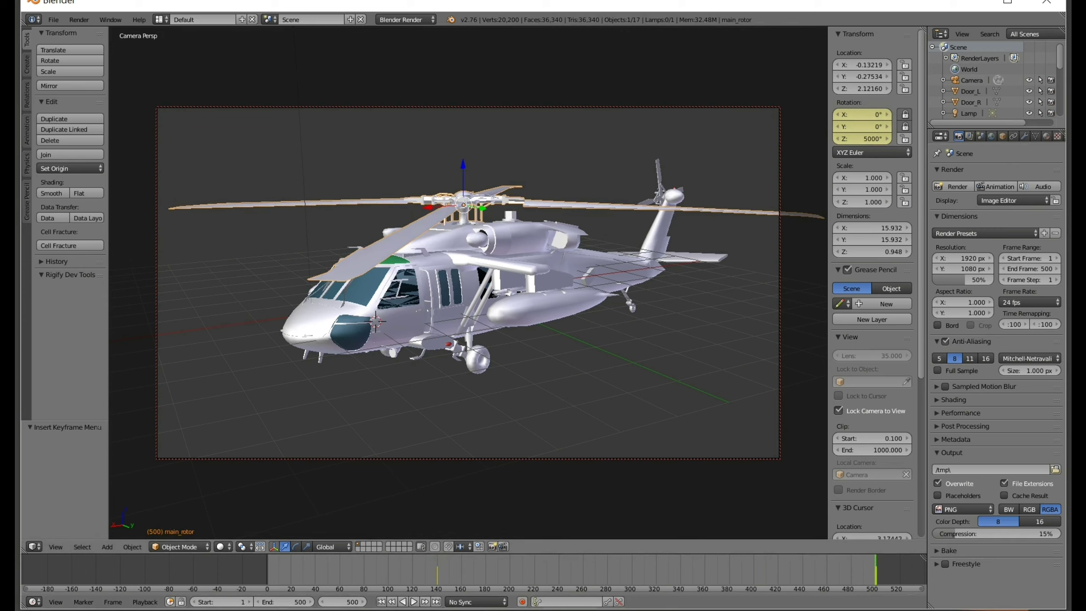
{"action": "left_click", "coordinate": [864, 139]}
{"action": "key", "text": "End"}
{"action": "key", "text": "BackSpace"}
{"action": "key", "text": "BackSpace"}
{"action": "key", "text": "BackSpace"}
{"action": "key", "text": "BackSpace"}
{"action": "key", "text": "BackSpace"}
{"action": "type", "text": "1000"}
{"action": "type", "text": "0"}
{"action": "key", "text": "Return"}
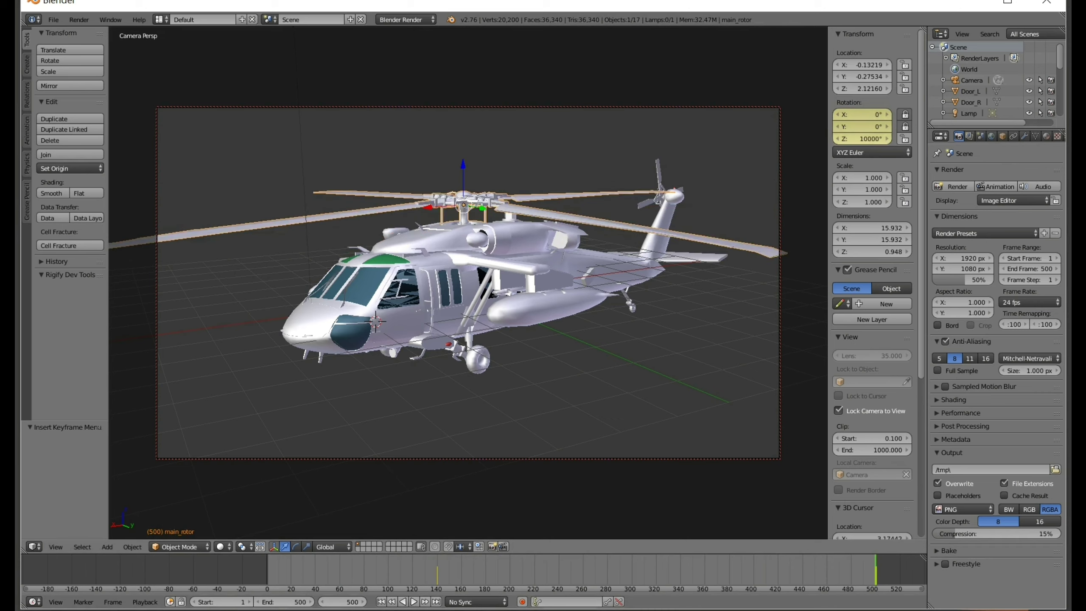
{"action": "right_click", "coordinate": [862, 138]}
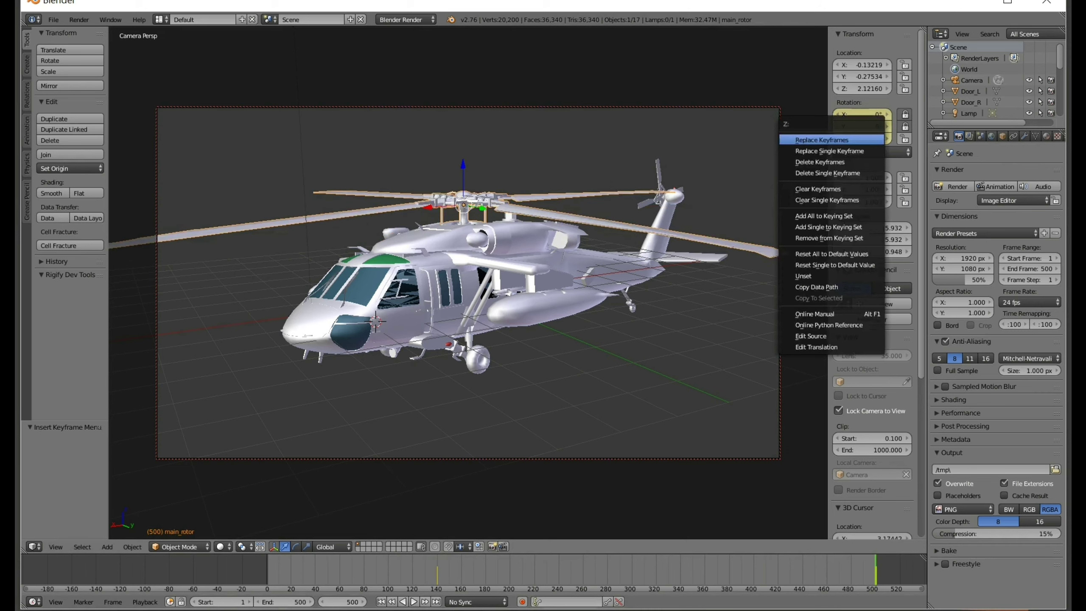
{"action": "left_click", "coordinate": [827, 141]}
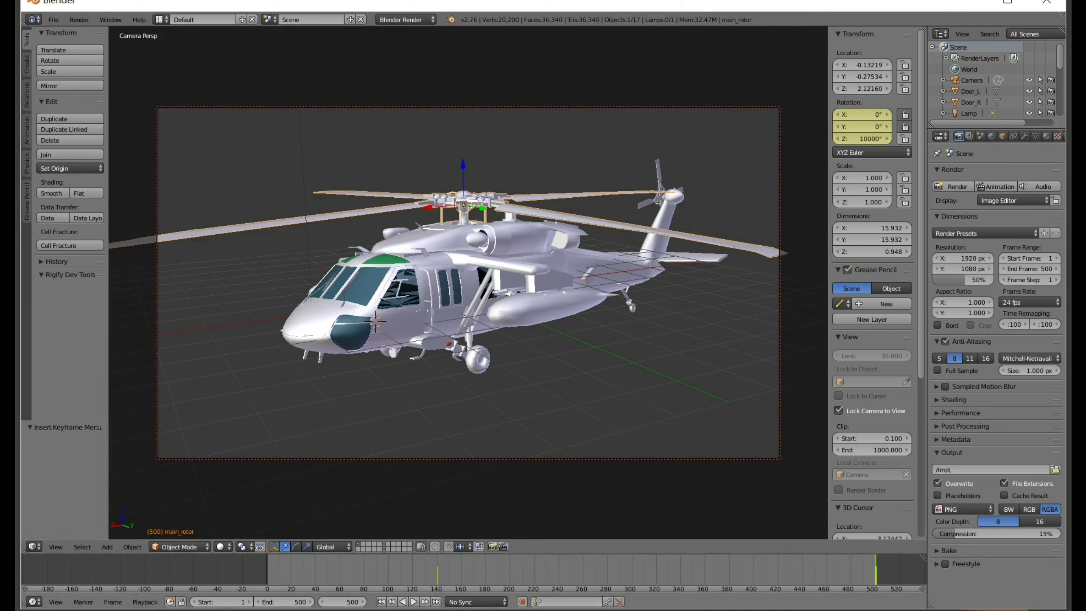
{"action": "key", "text": "shift+Left"}
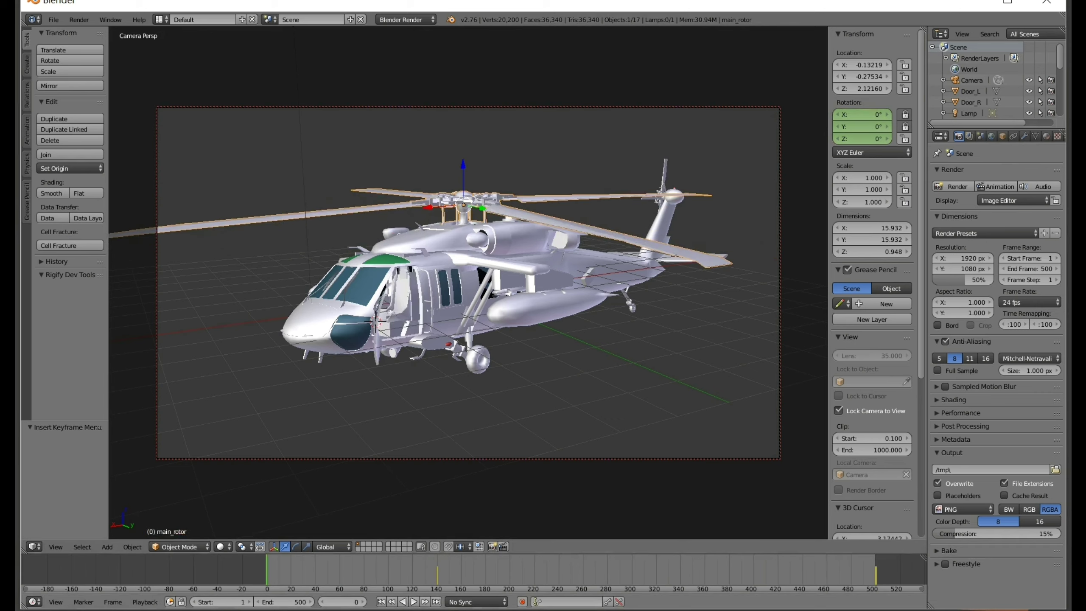
{"action": "key", "text": "alt+a"}
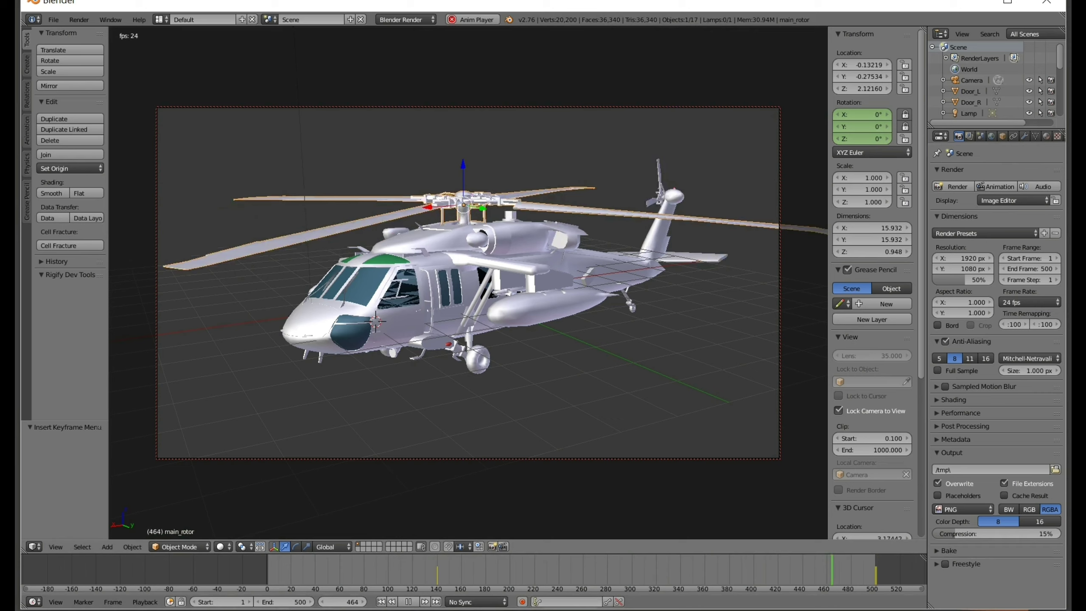
{"action": "key", "text": "alt+a"}
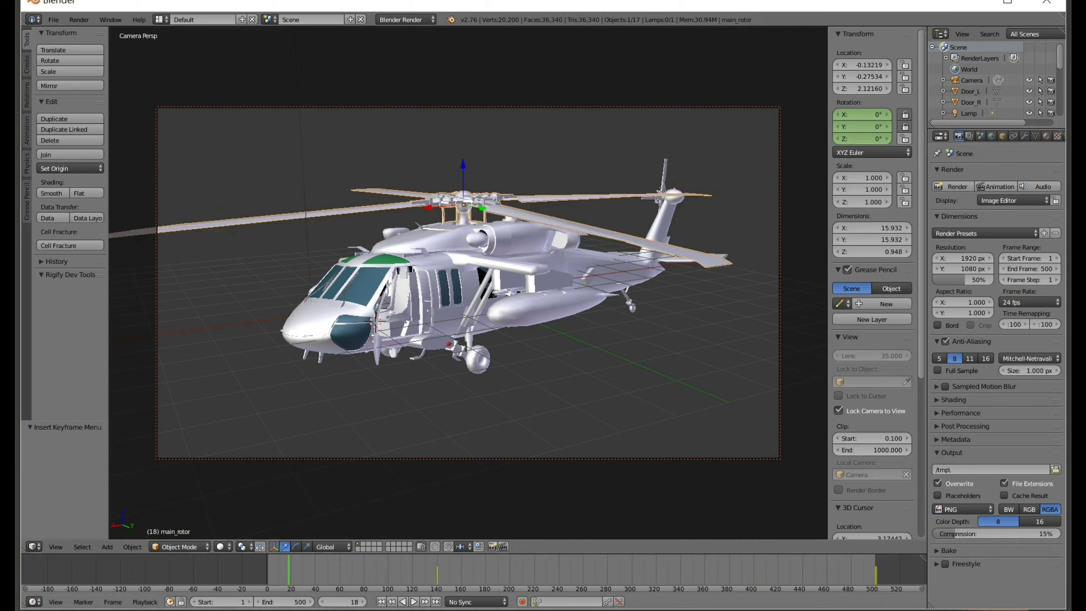
{"action": "key", "text": "shift+Left"}
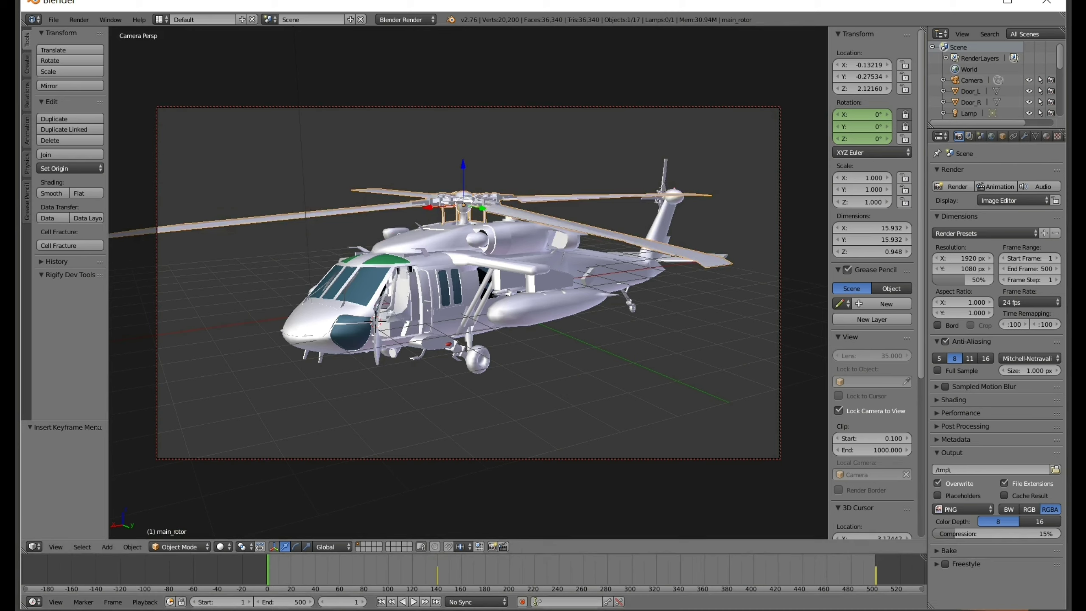
Step: Orbit the view higher to look down on the helicopter
{"action": "middle_click_drag", "start_coordinate": [316, 74], "coordinate": [329, 74]}
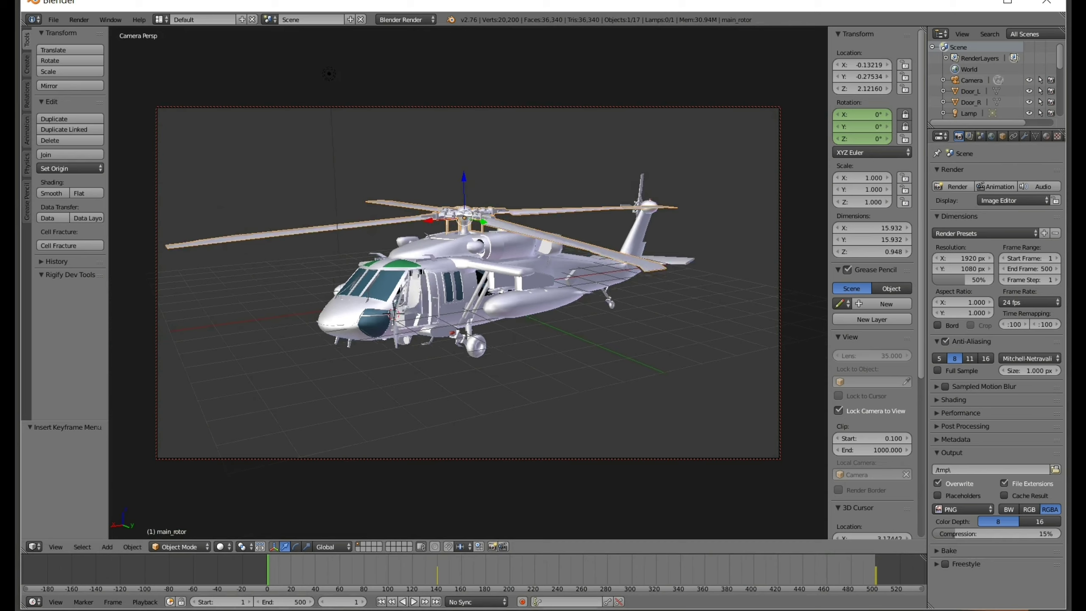
{"action": "middle_click_drag", "start_coordinate": [329, 74], "coordinate": [307, 96]}
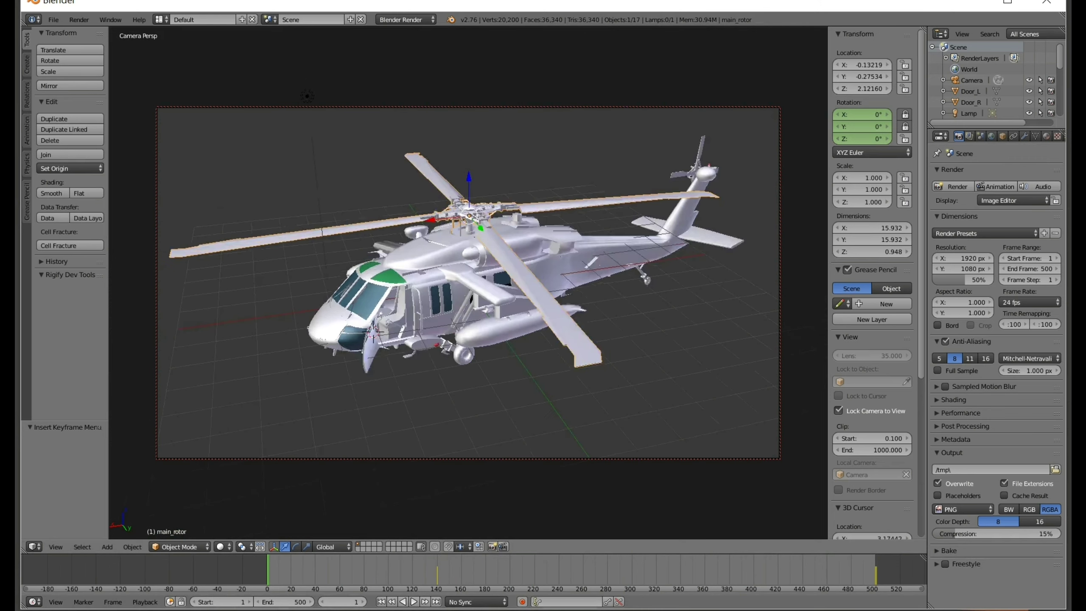
{"action": "mouse_move", "coordinate": [308, 96]}
{"action": "middle_mouse_down"}
{"action": "mouse_move", "coordinate": [305, 129]}
{"action": "mouse_move", "coordinate": [322, 74]}
{"action": "middle_mouse_up"}
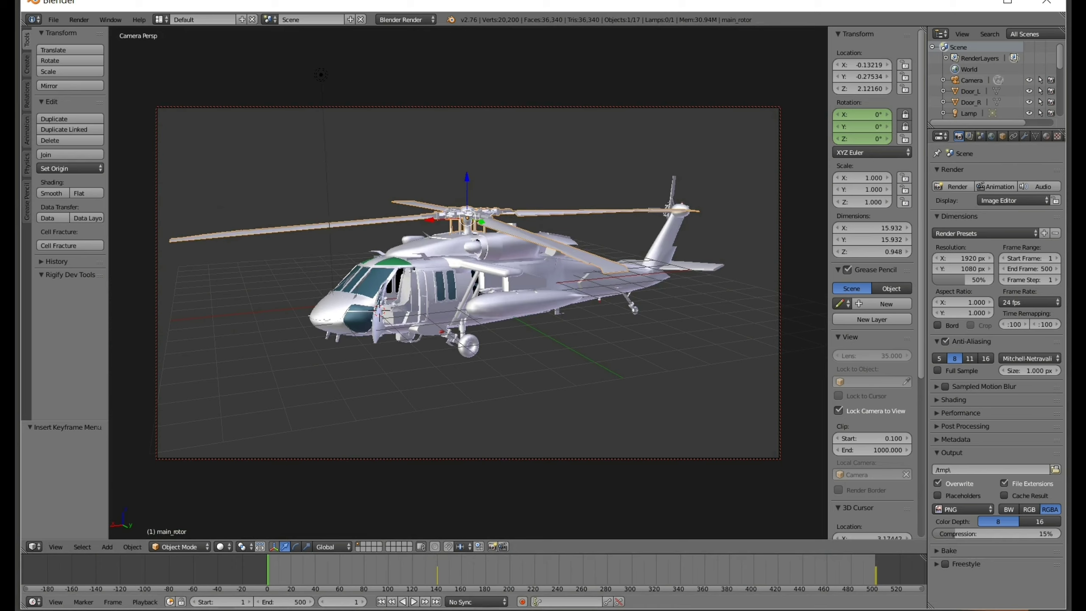
Step: Play the animation and zoom out to watch the whole helicopter with spinning rotors
{"action": "key", "text": "alt+a"}
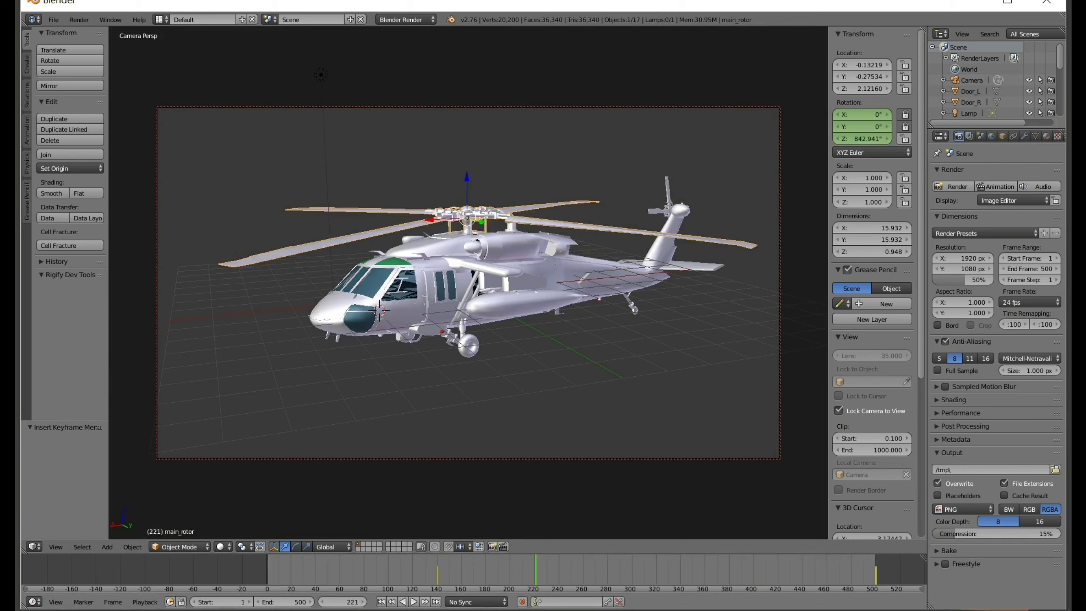
{"action": "scroll", "coordinate": [468, 283], "scroll_direction": "down", "scroll_amount": 2}
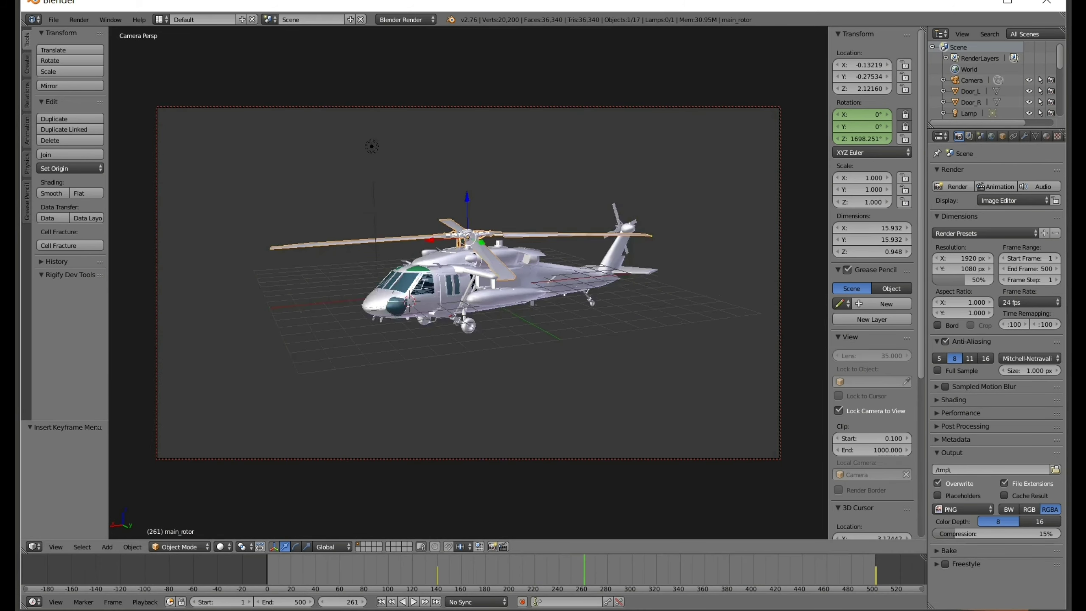
{"action": "scroll", "coordinate": [468, 282], "scroll_direction": "down", "scroll_amount": 2}
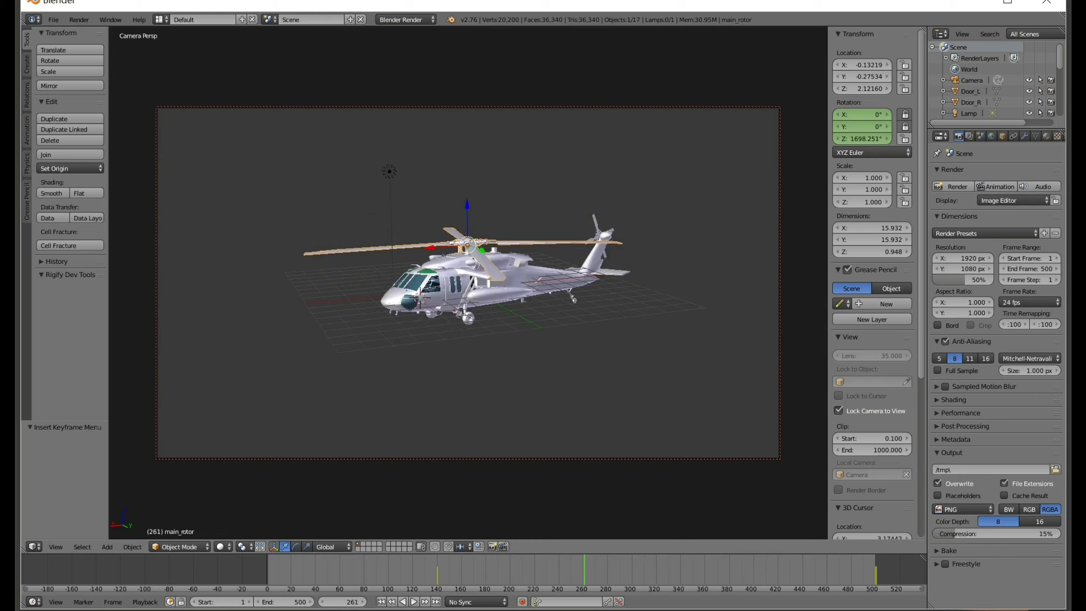
{"action": "scroll", "coordinate": [469, 283], "scroll_direction": "down", "scroll_amount": 2}
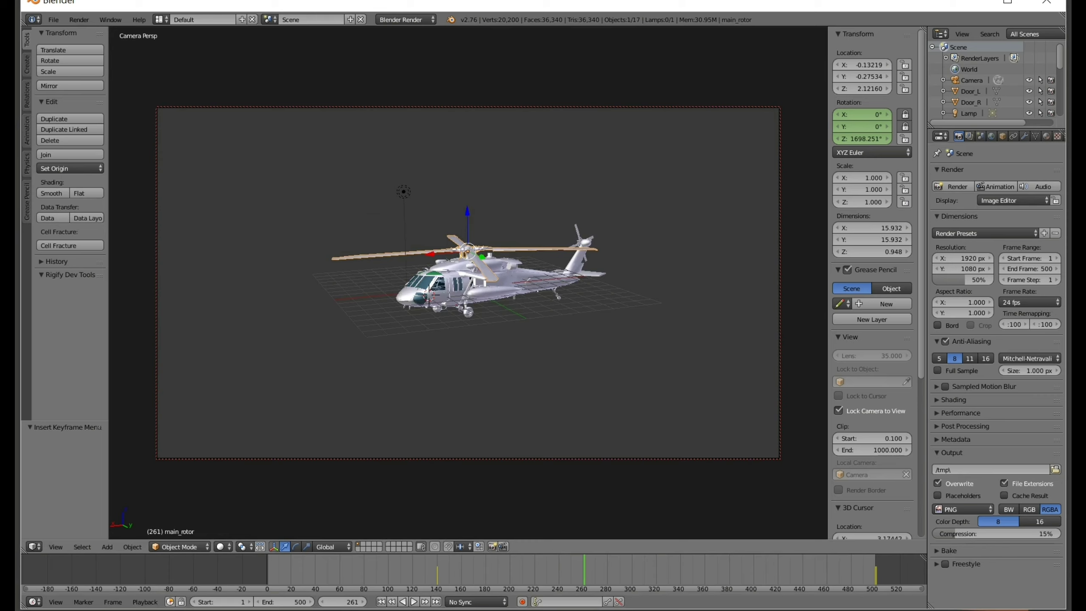
{"action": "scroll", "coordinate": [430, 295], "scroll_direction": "up", "scroll_amount": 2}
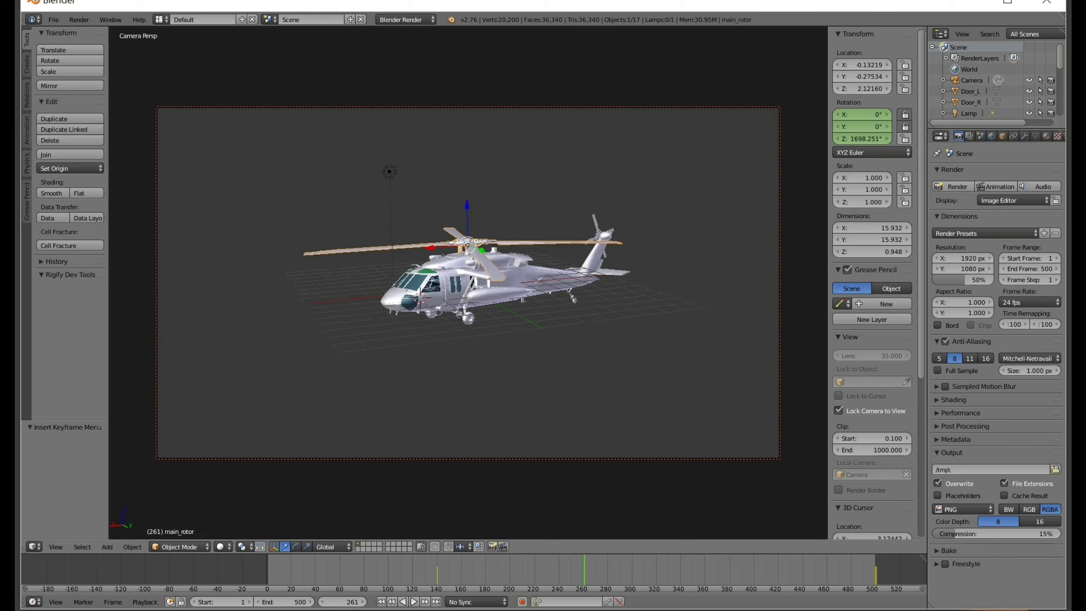
{"action": "scroll", "coordinate": [464, 268], "scroll_direction": "up", "scroll_amount": 1}
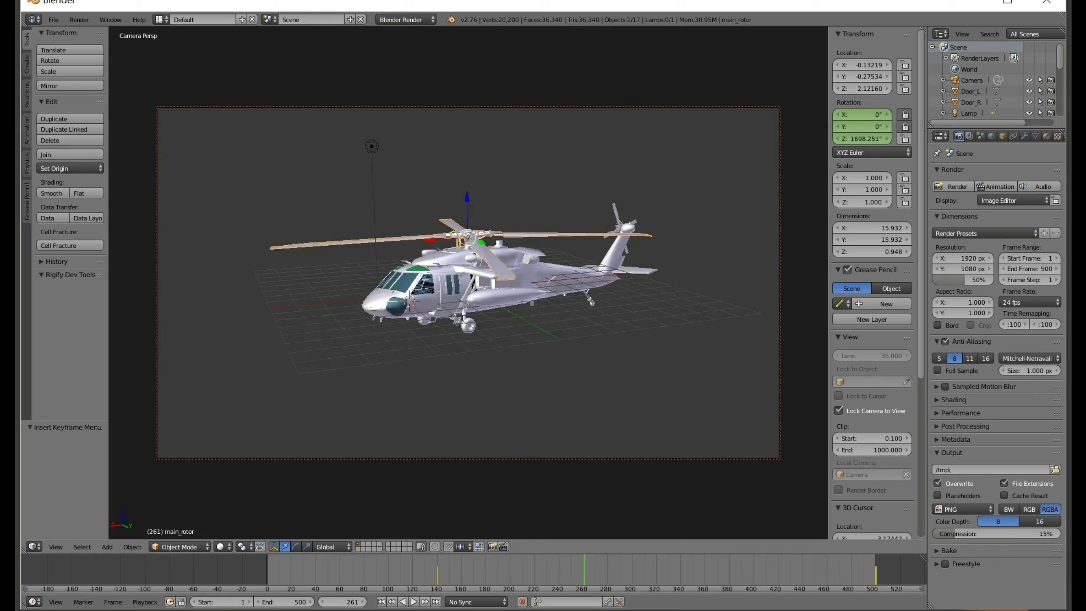
{"action": "scroll", "coordinate": [410, 302], "scroll_direction": "down", "scroll_amount": 1}
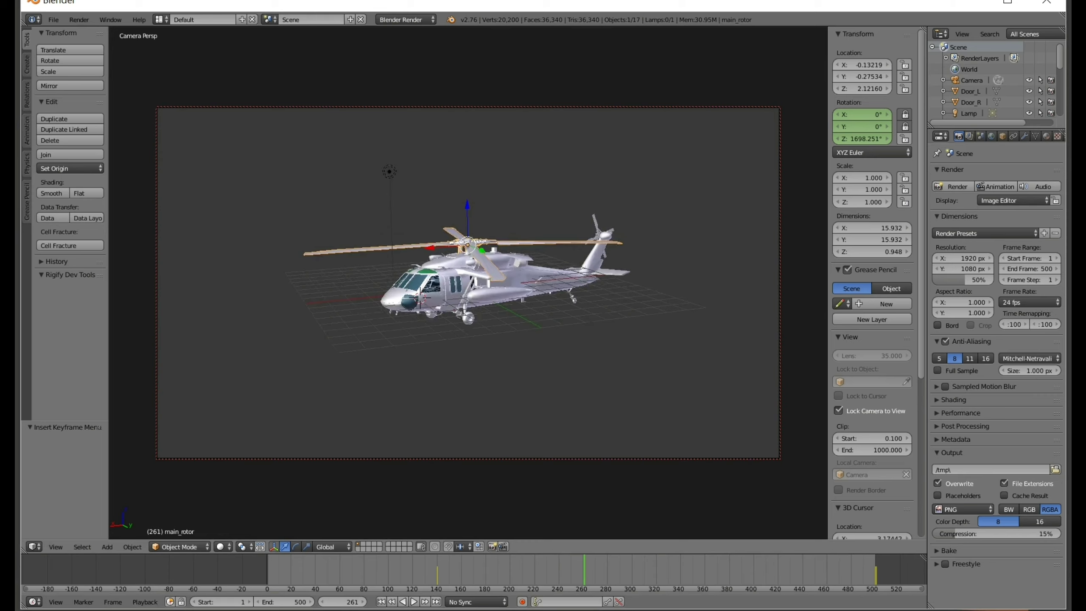
{"action": "scroll", "coordinate": [422, 298], "scroll_direction": "down", "scroll_amount": 1}
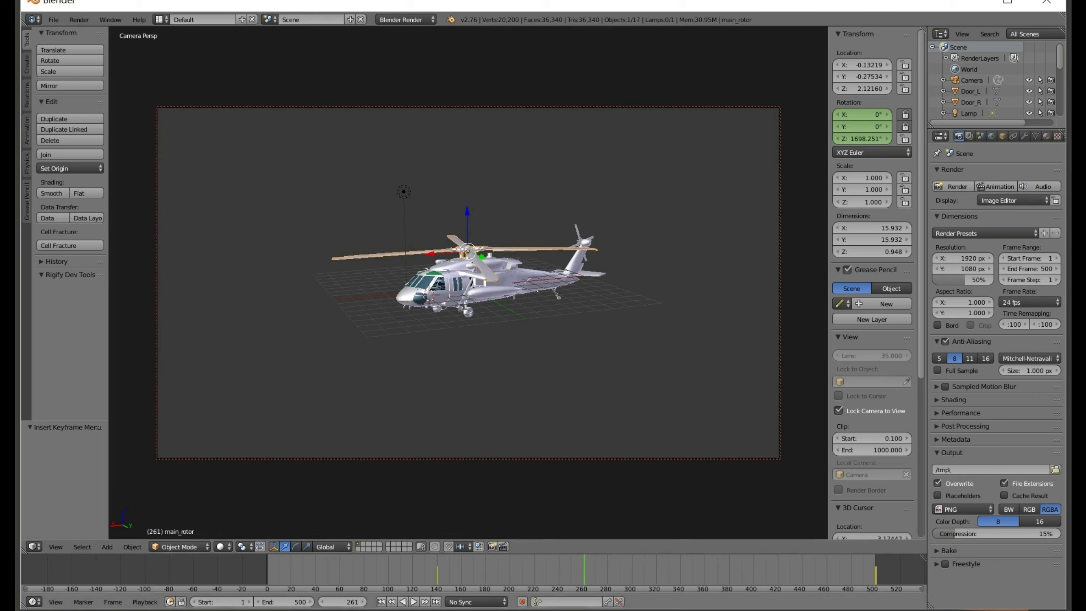
Step: Rewind to frame 1 and play the animation, stopping at frame 360
{"action": "key", "text": "shift+Left"}
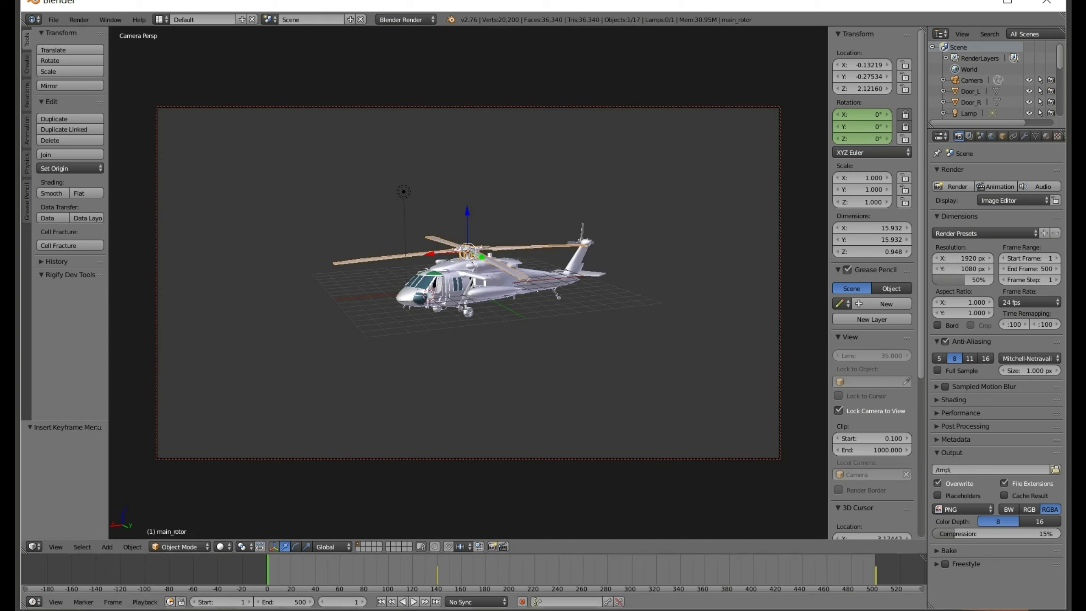
{"action": "key", "text": "alt+a"}
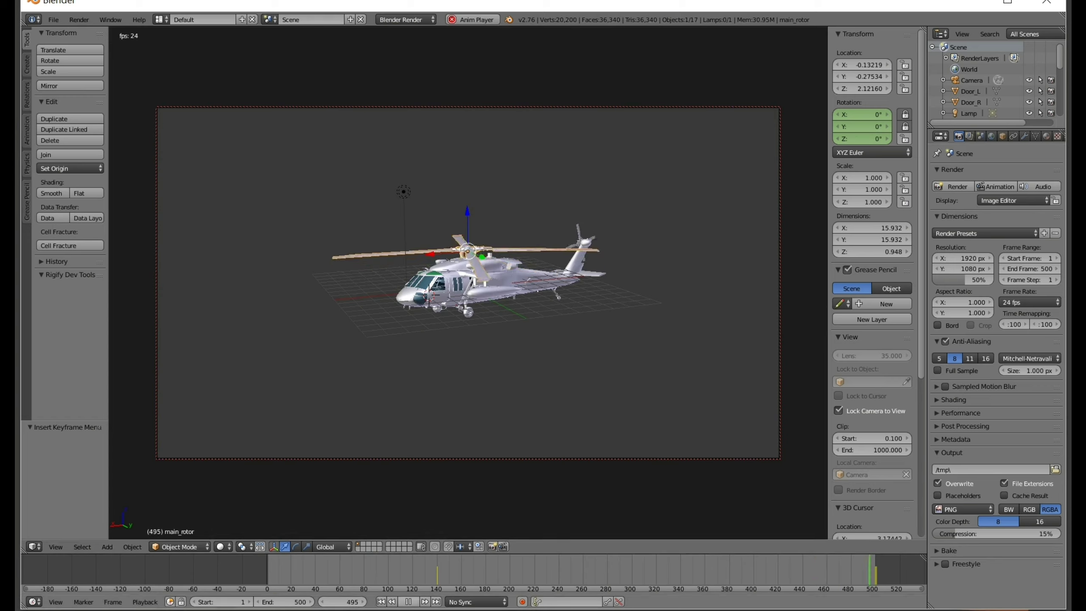
{"action": "key", "text": "alt+a"}
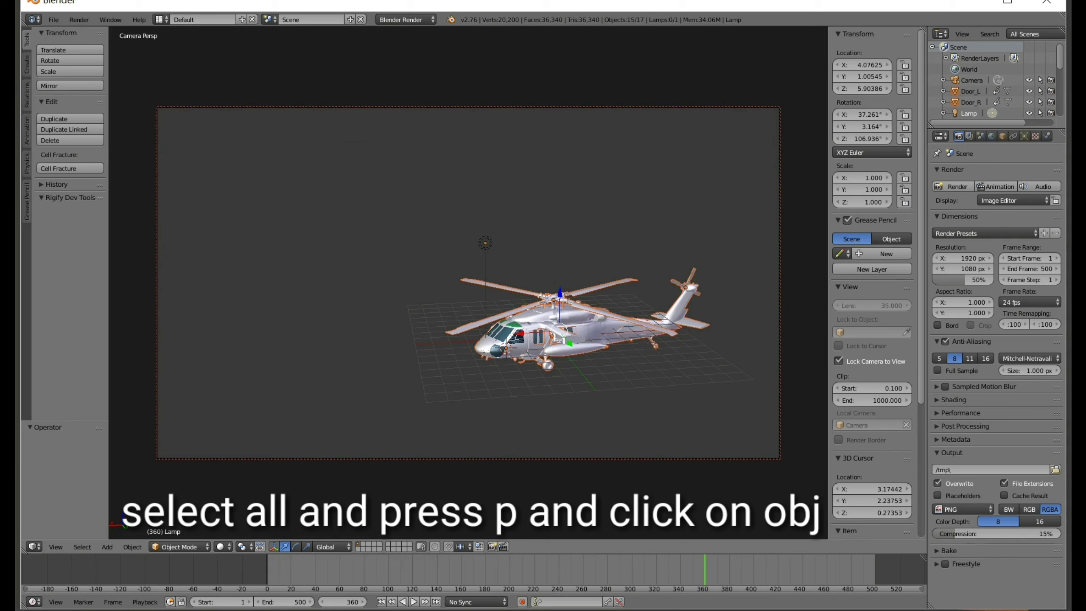
Step: Parent the helicopter to the lamp as Object and key the lamp's LocRotScale
{"action": "key", "text": "ctrl+p"}
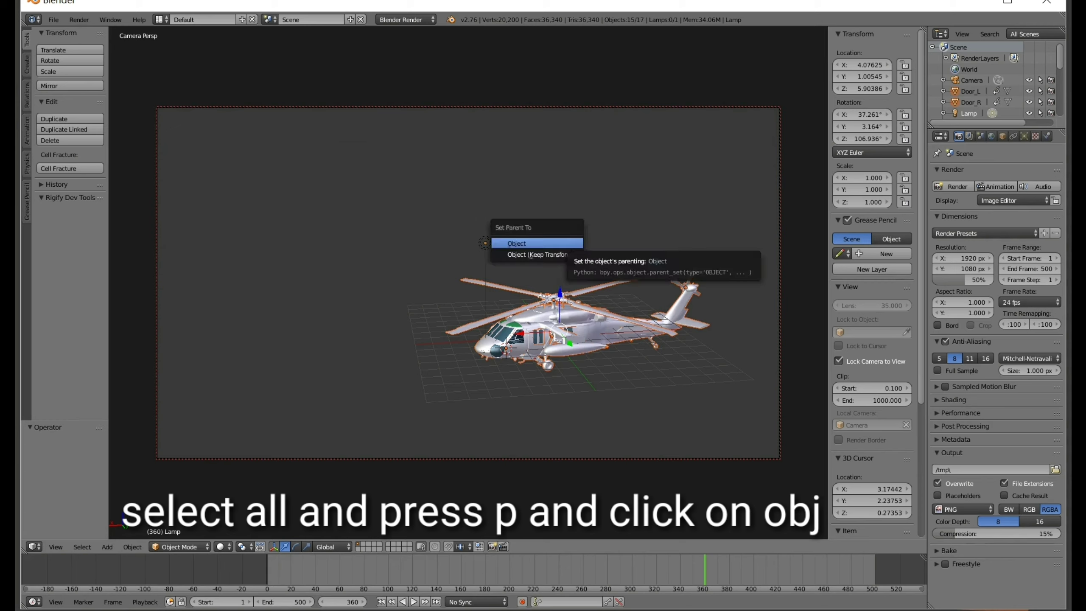
{"action": "left_click", "coordinate": [556, 244]}
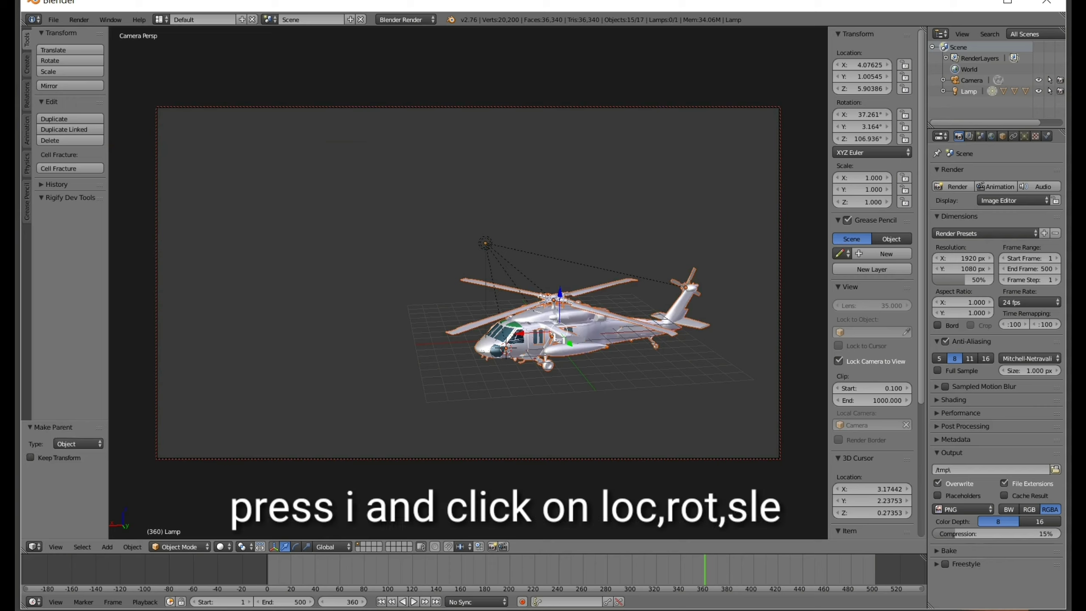
{"action": "key", "text": "i"}
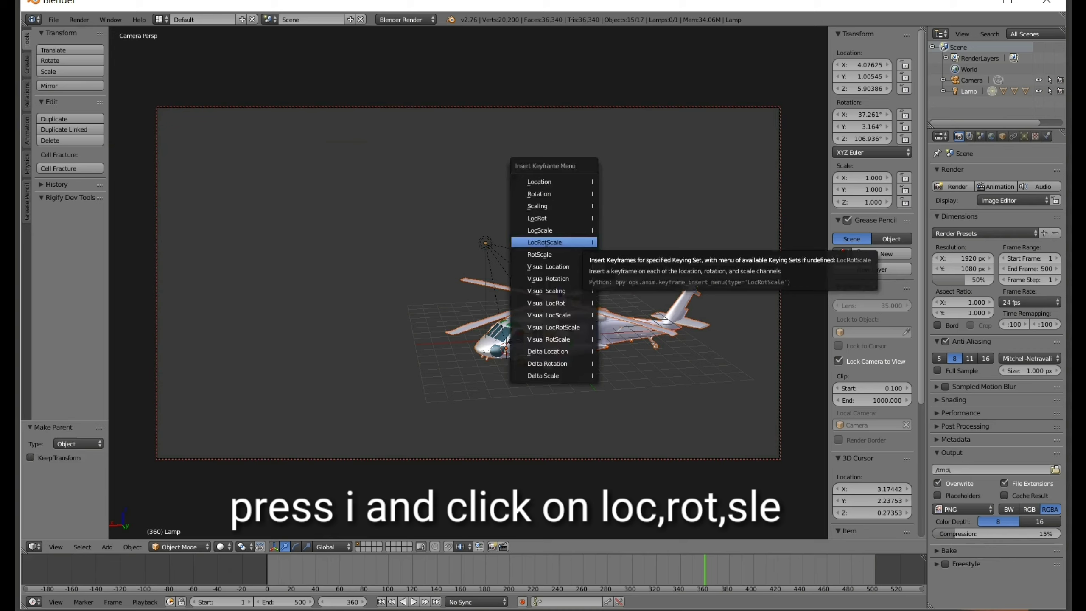
{"action": "left_click", "coordinate": [552, 242]}
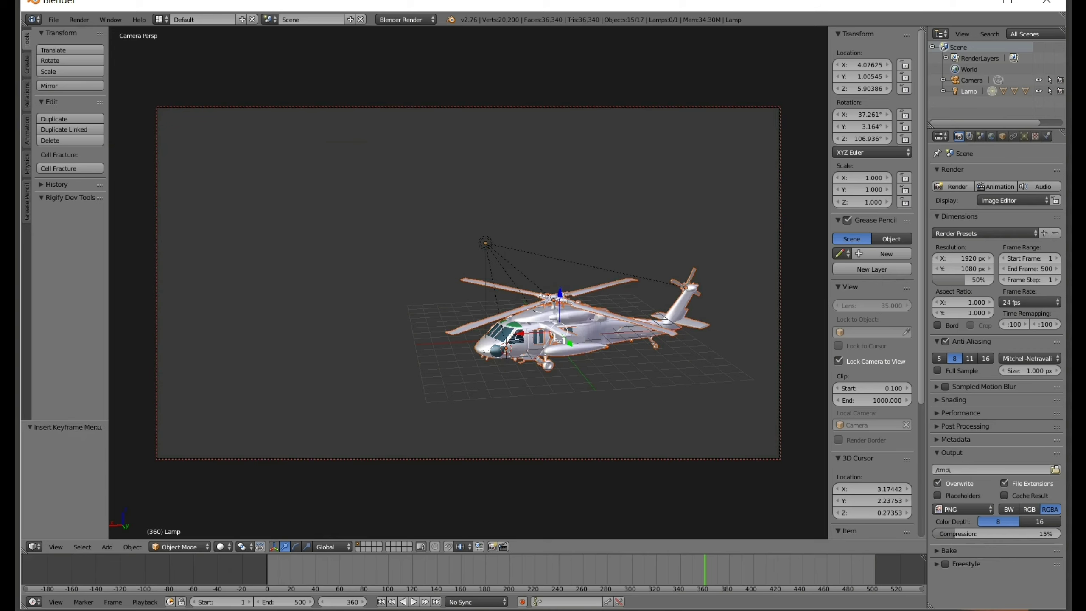
Step: Move the helicopter up-left, cancelling the attempted tilt
{"action": "key", "text": "g"}
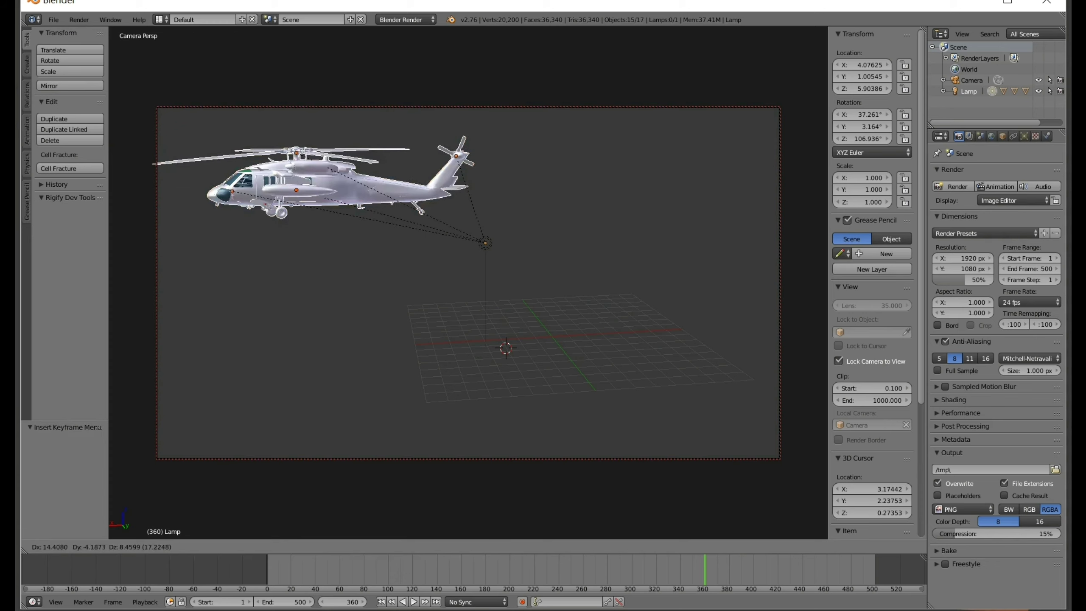
{"action": "key", "text": "Return"}
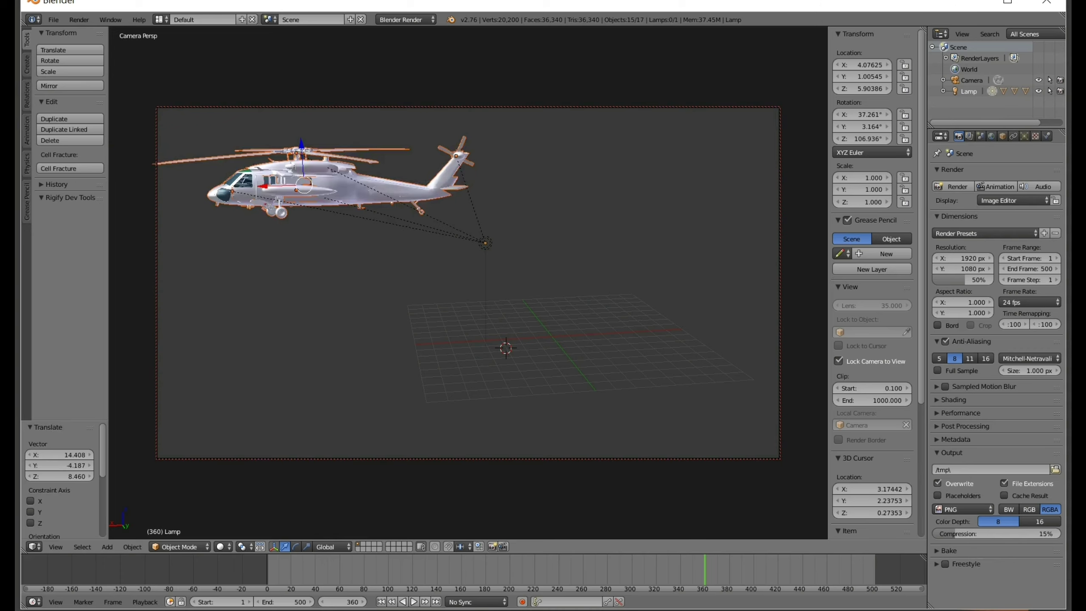
{"action": "key", "text": "r"}
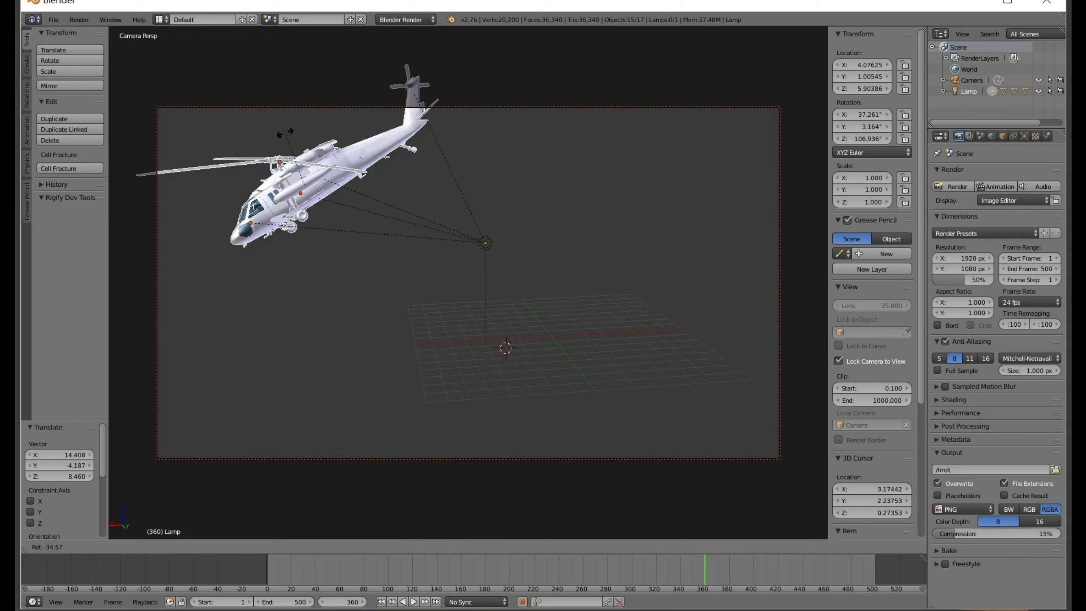
{"action": "key", "text": "Escape"}
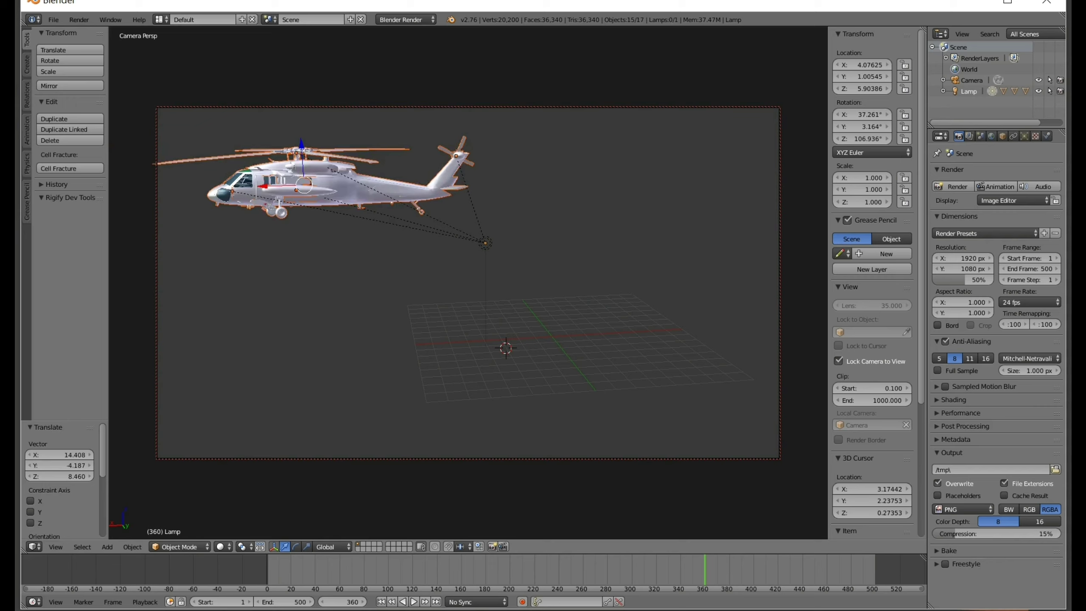
Step: Rotate the lamp about -33° and 7°, moving it to the scene's top-left
{"action": "right_click", "coordinate": [486, 243]}
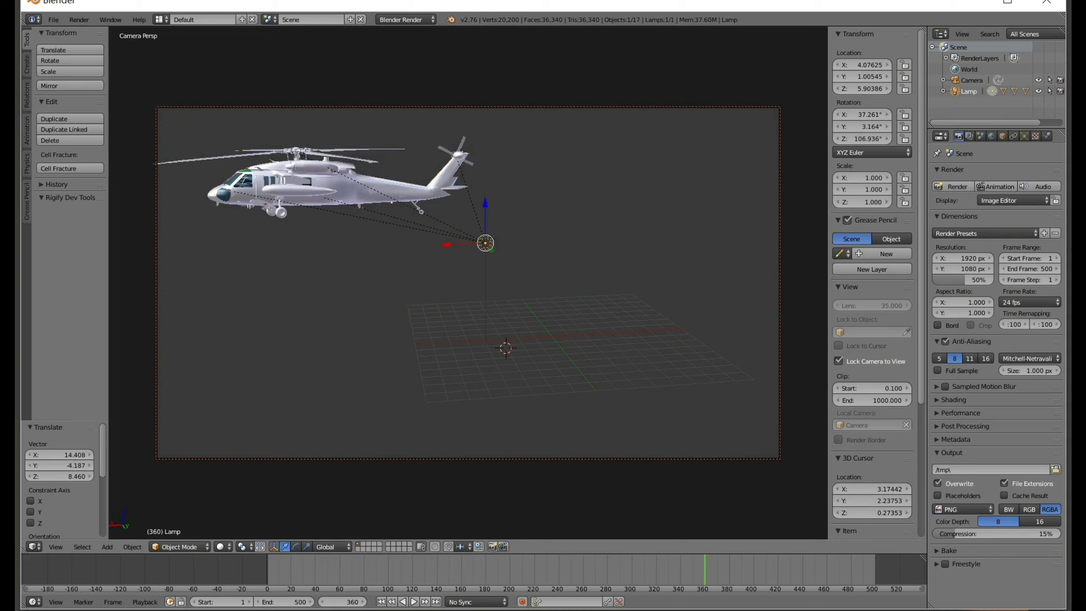
{"action": "key", "text": "r"}
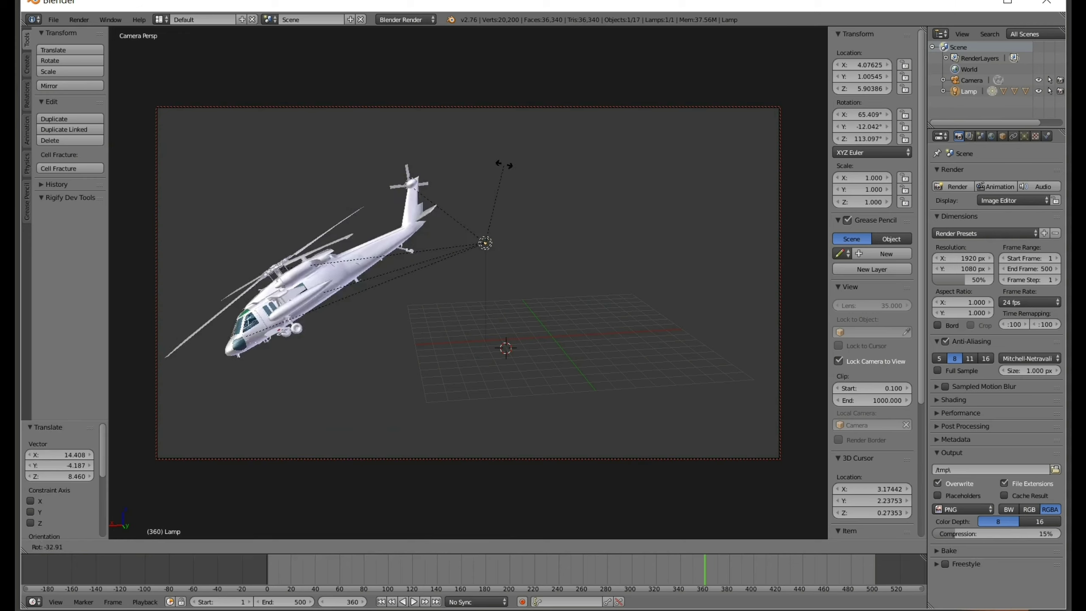
{"action": "left_click", "coordinate": [504, 165]}
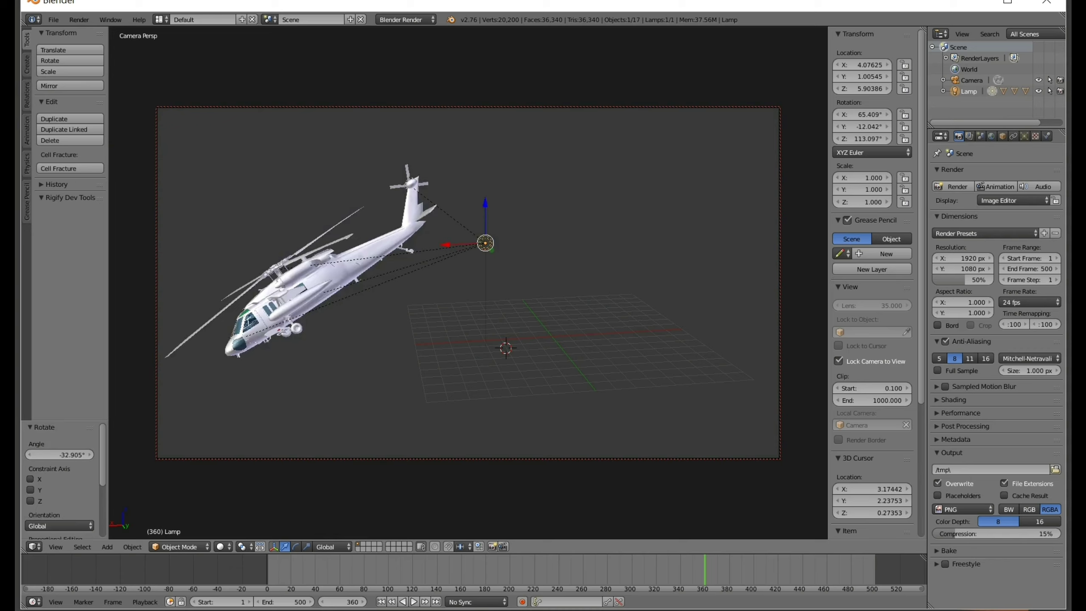
{"action": "key", "text": "g"}
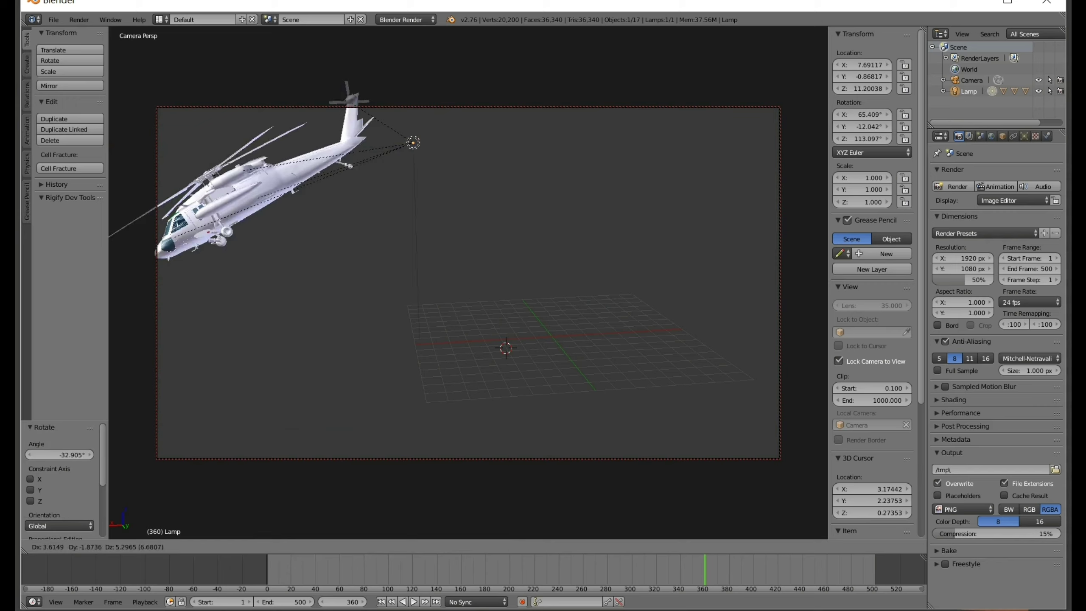
{"action": "key", "text": "Return"}
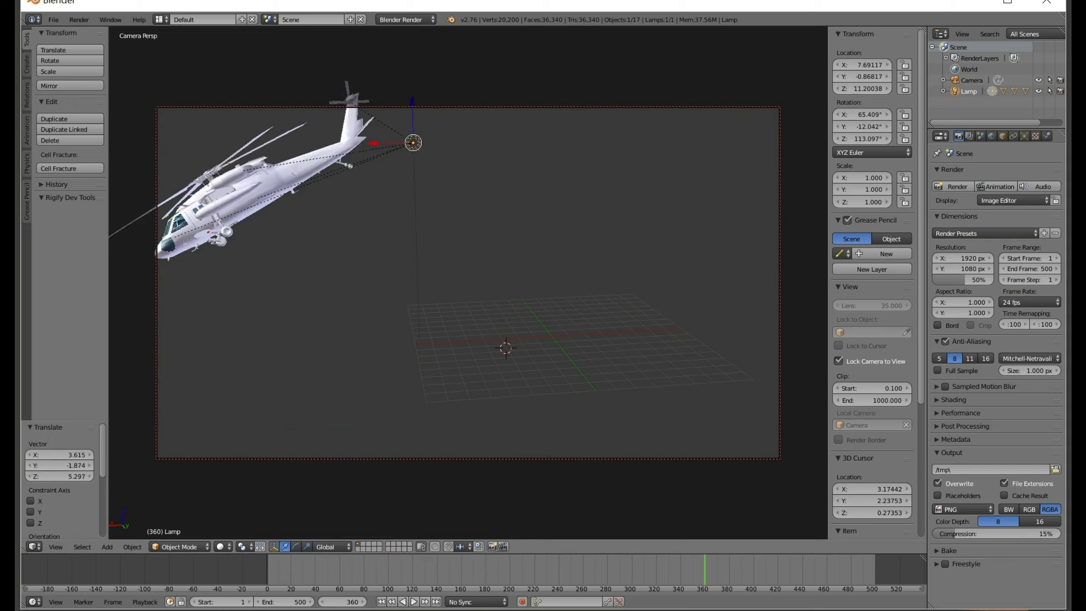
{"action": "key", "text": "r"}
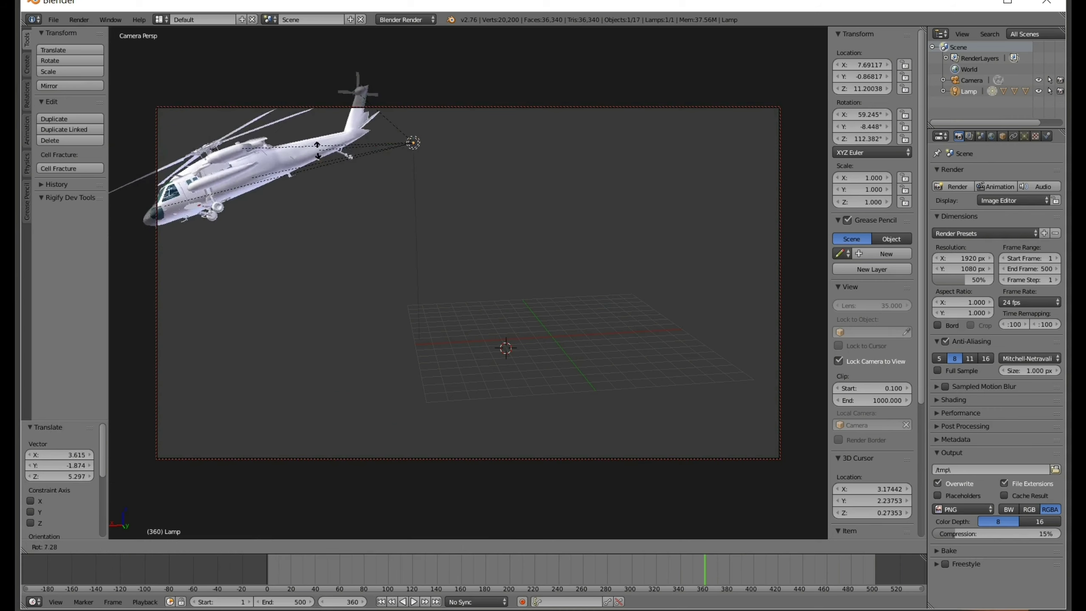
{"action": "key", "text": "Return"}
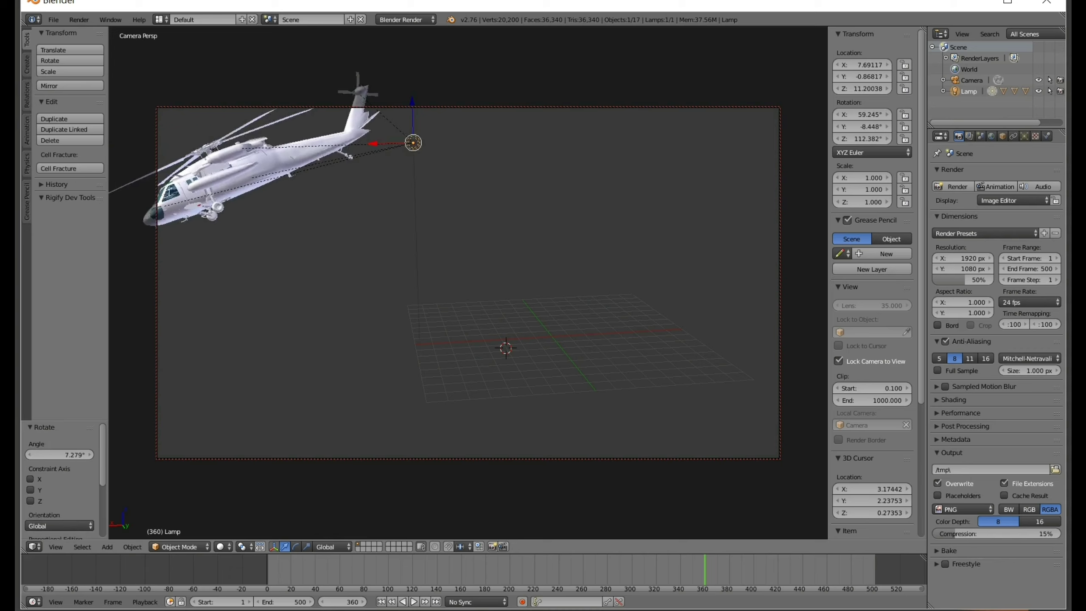
{"action": "key", "text": "g"}
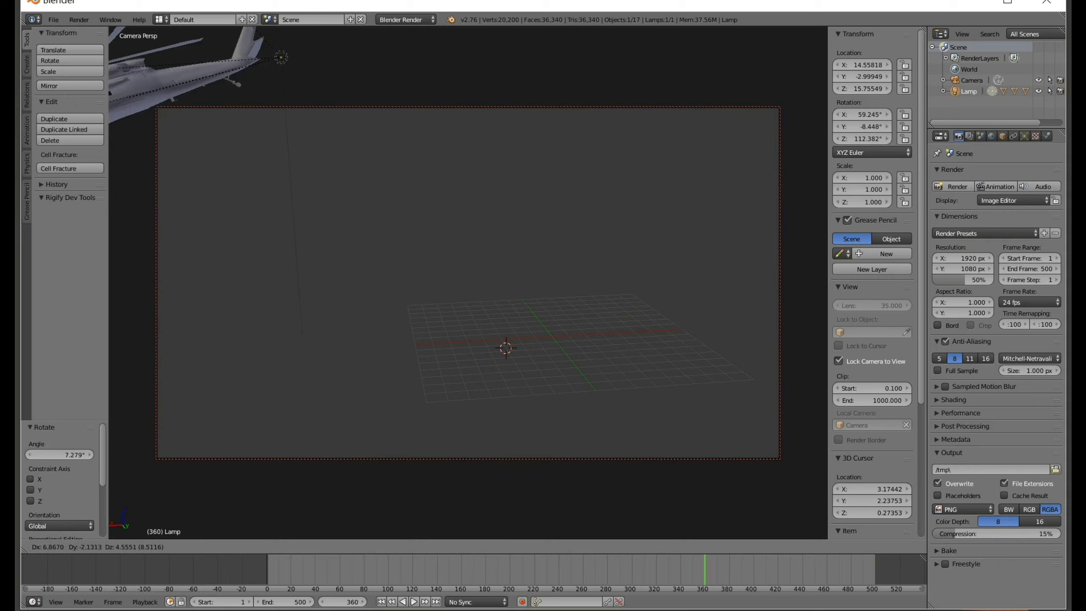
{"action": "key", "text": "Return"}
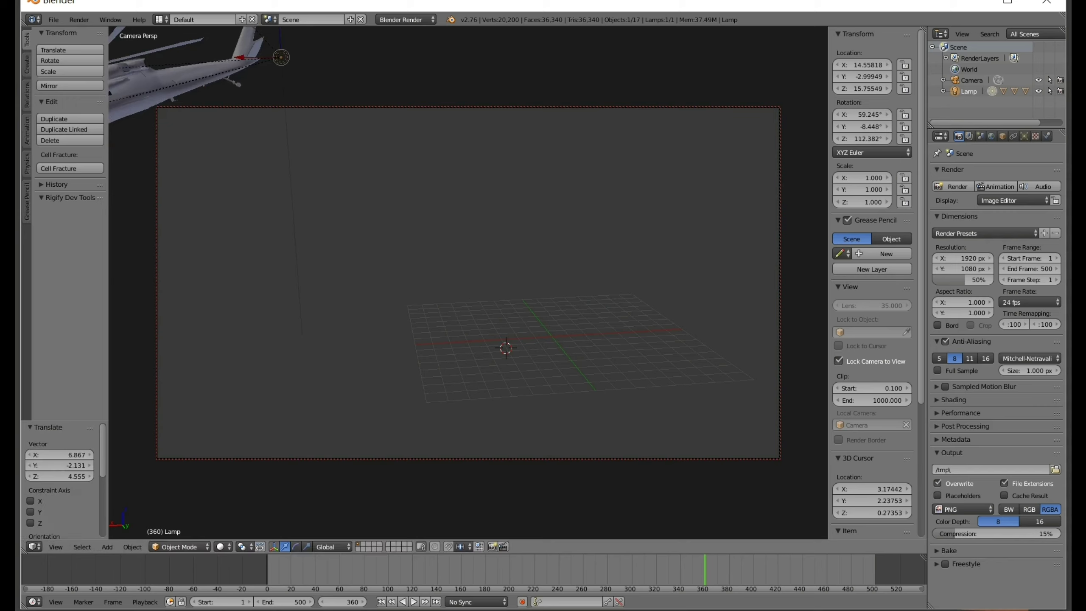
Step: Key the lamp's location, rotation and scale, then return to frame 1
{"action": "key", "text": "i"}
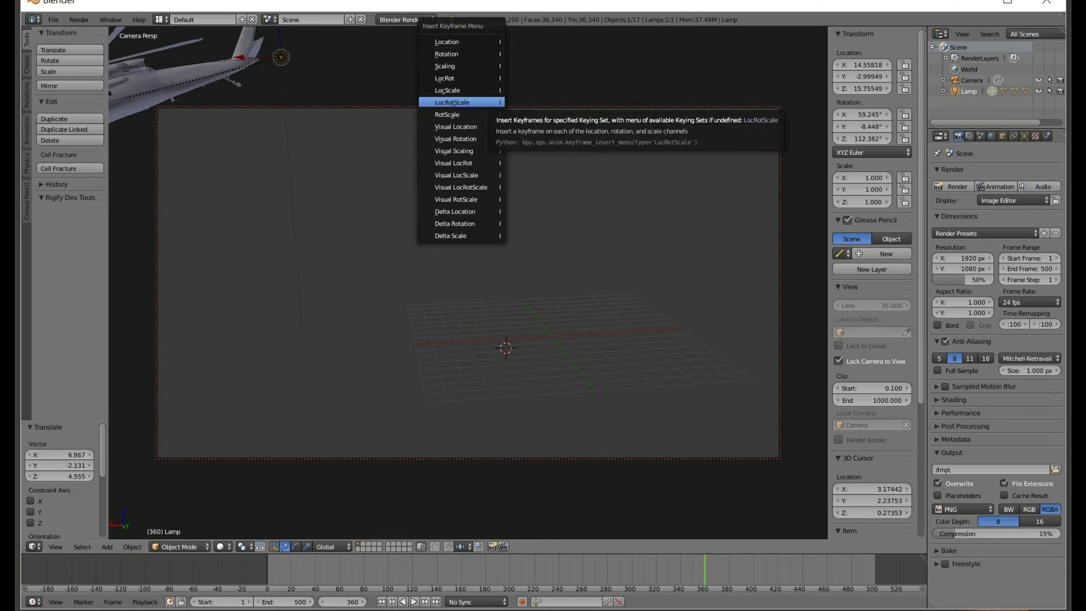
{"action": "left_click", "coordinate": [458, 102]}
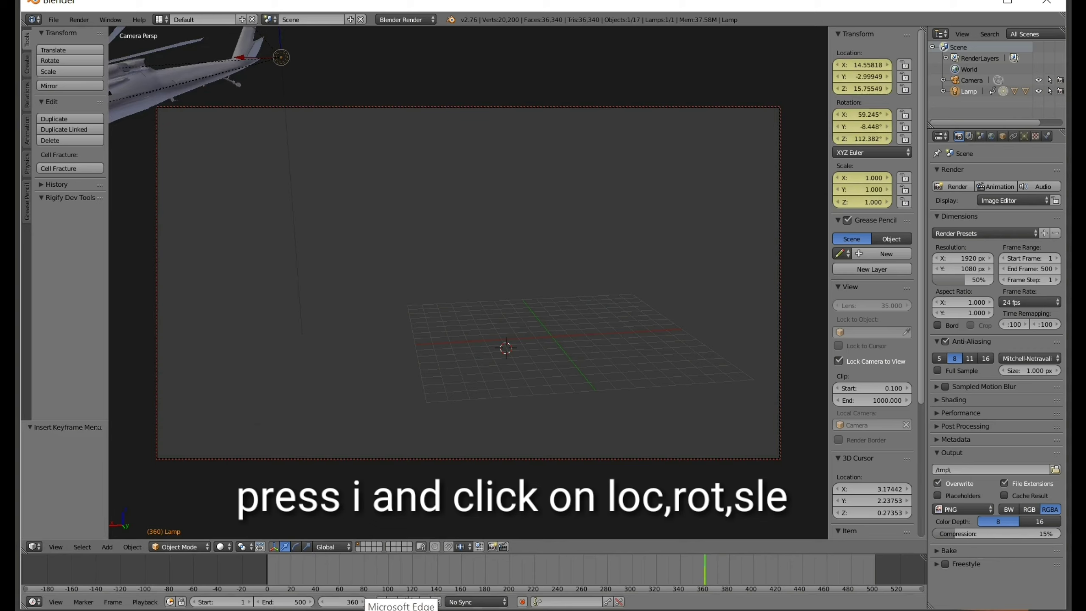
{"action": "key", "text": "shift+Left"}
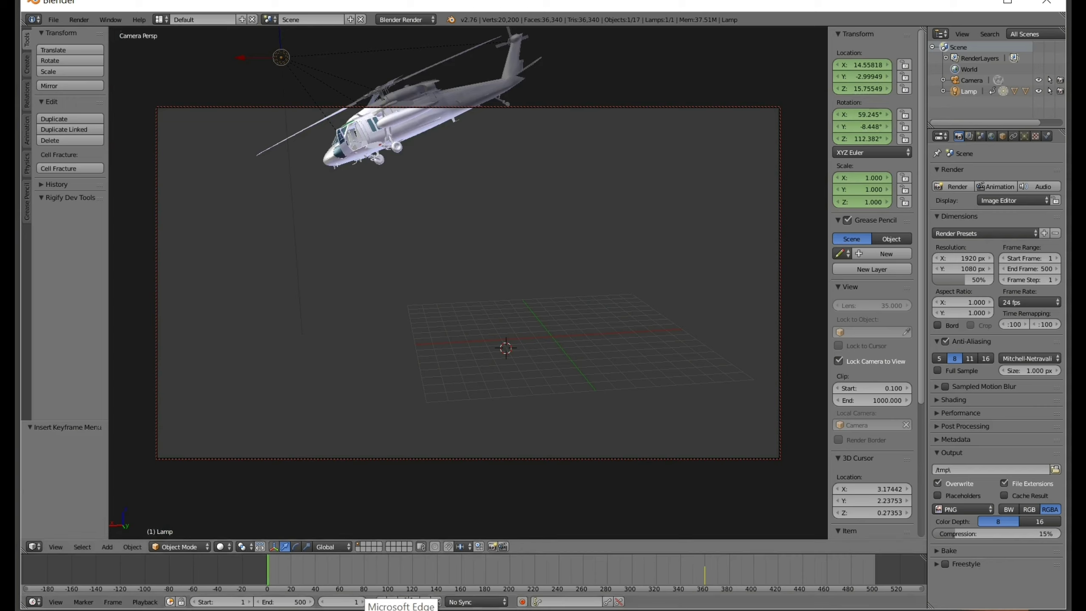
Step: Preview the flight, stopping at frame 86, then return to the frame-360 keyframe
{"action": "key", "text": "alt+a"}
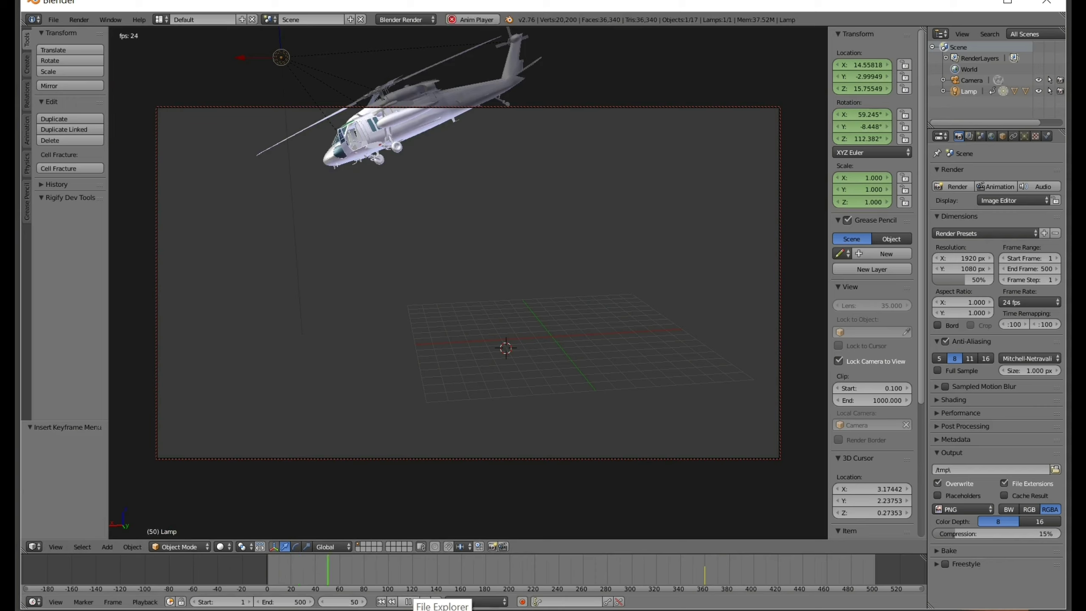
{"action": "left_click", "coordinate": [409, 602]}
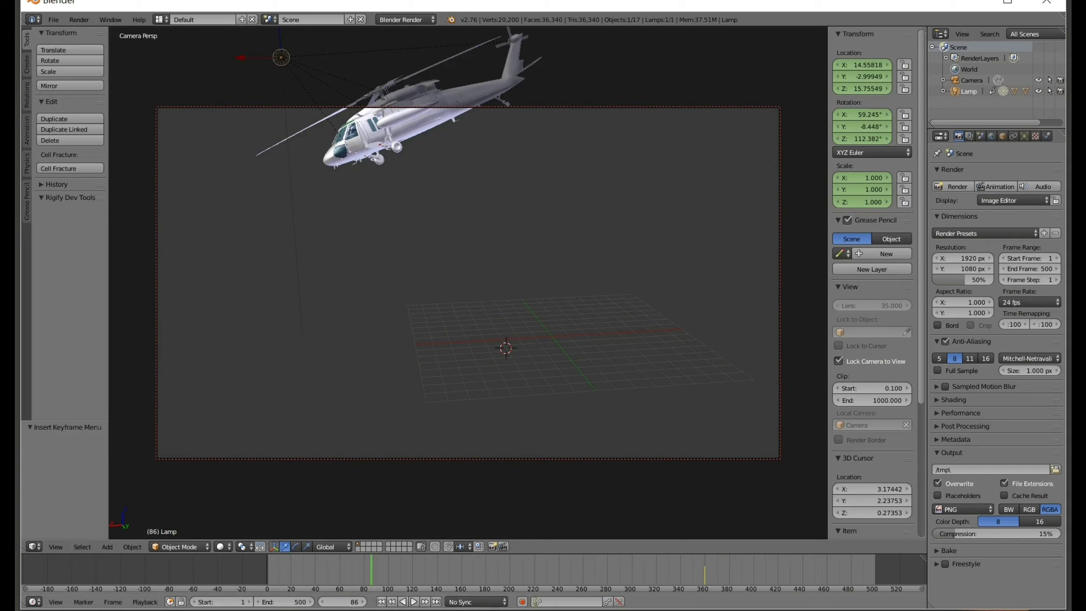
{"action": "key", "text": "shift+Left"}
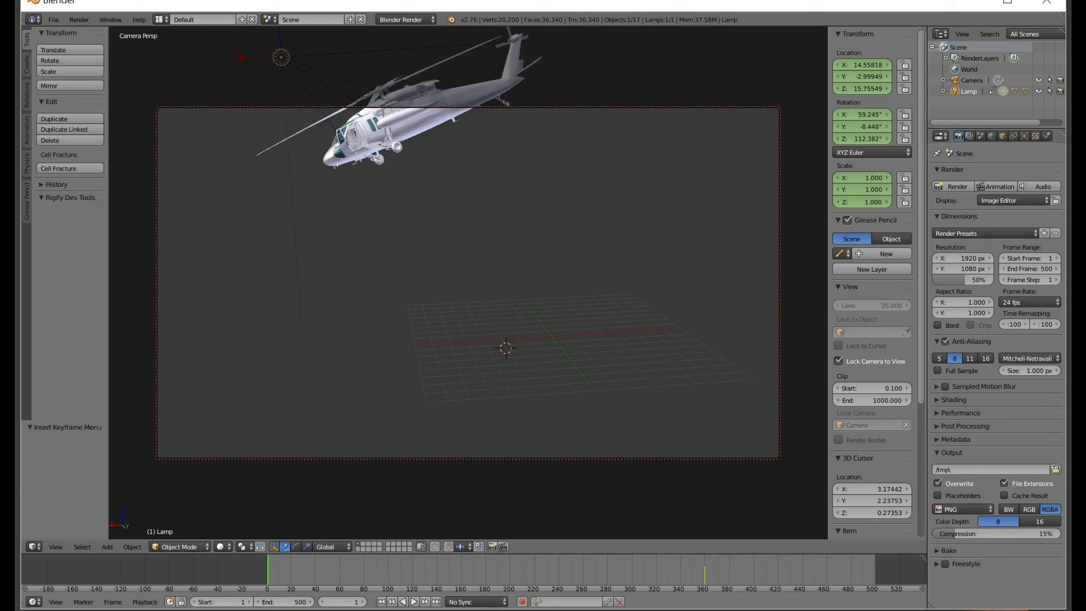
{"action": "key", "text": "Up"}
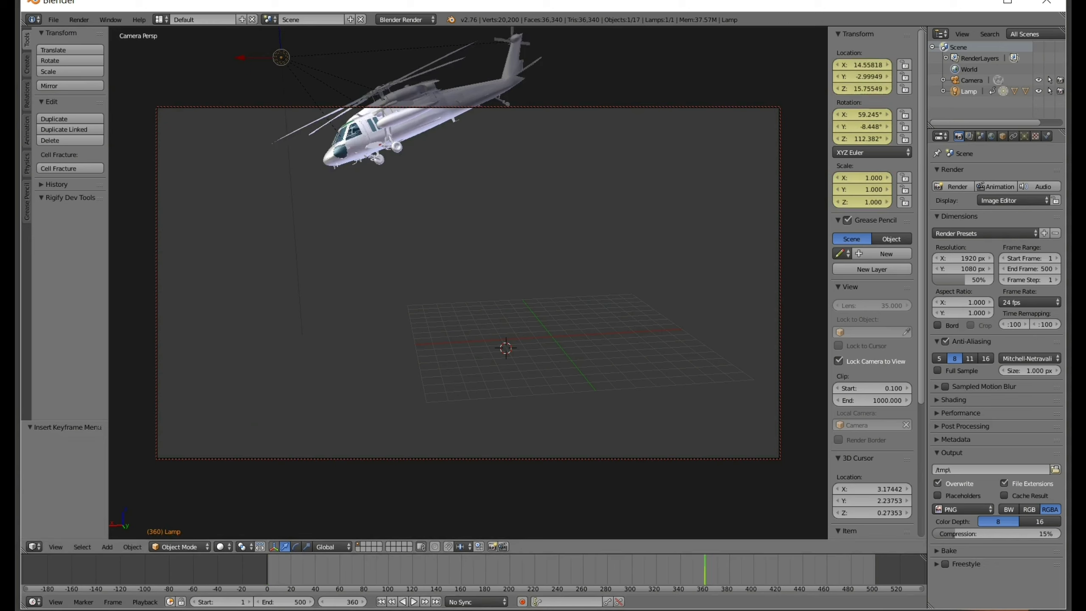
Step: Move the lamp toward centre, rotate it about 22.6°, and place it right of centre
{"action": "key", "text": "g"}
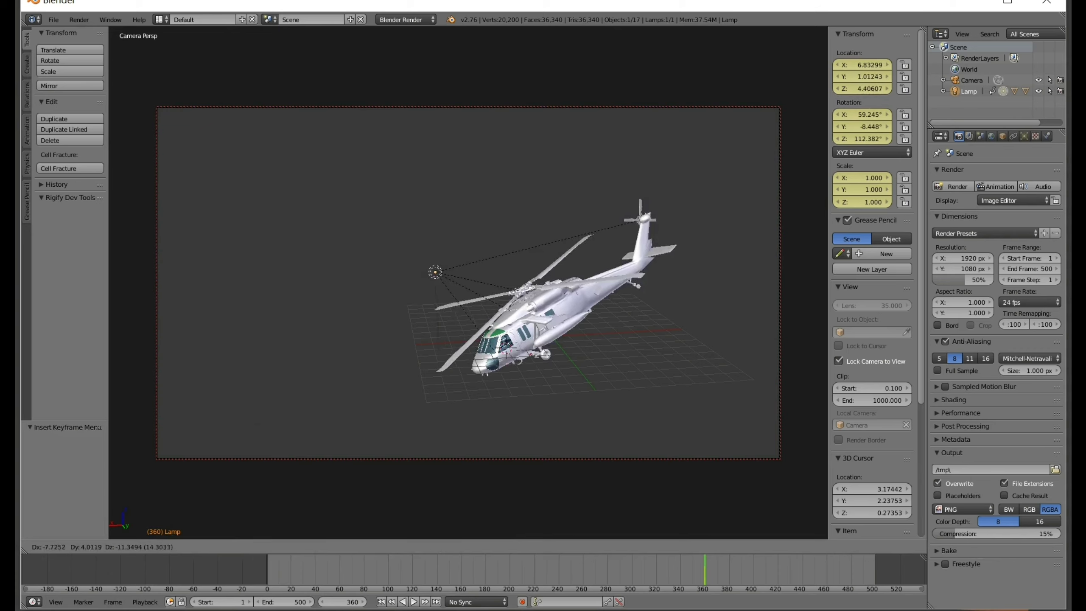
{"action": "key", "text": "Return"}
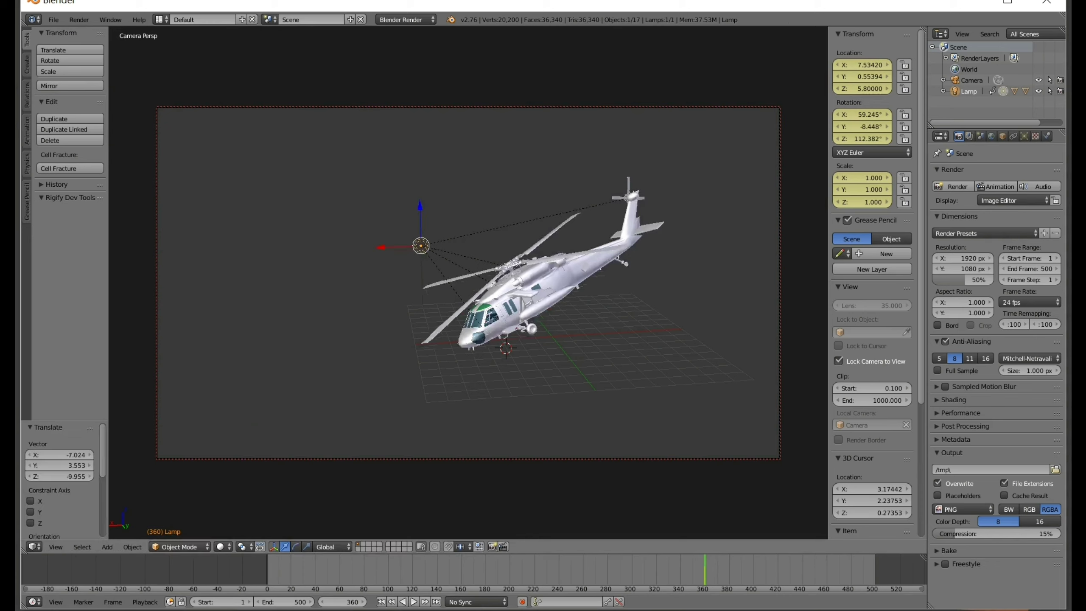
{"action": "key", "text": "r"}
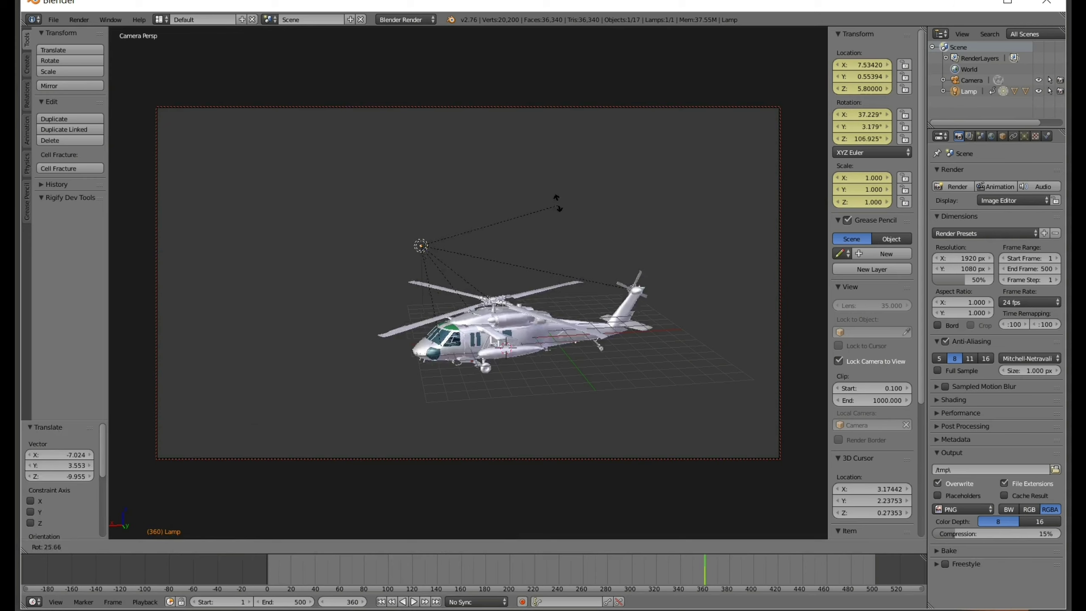
{"action": "key", "text": "Return"}
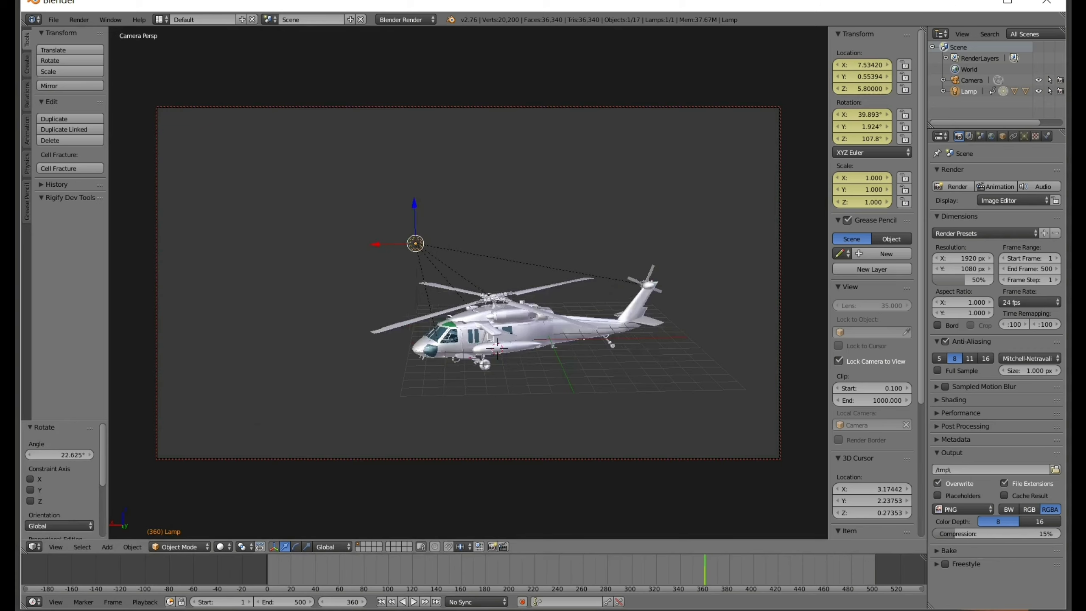
{"action": "key", "text": "g"}
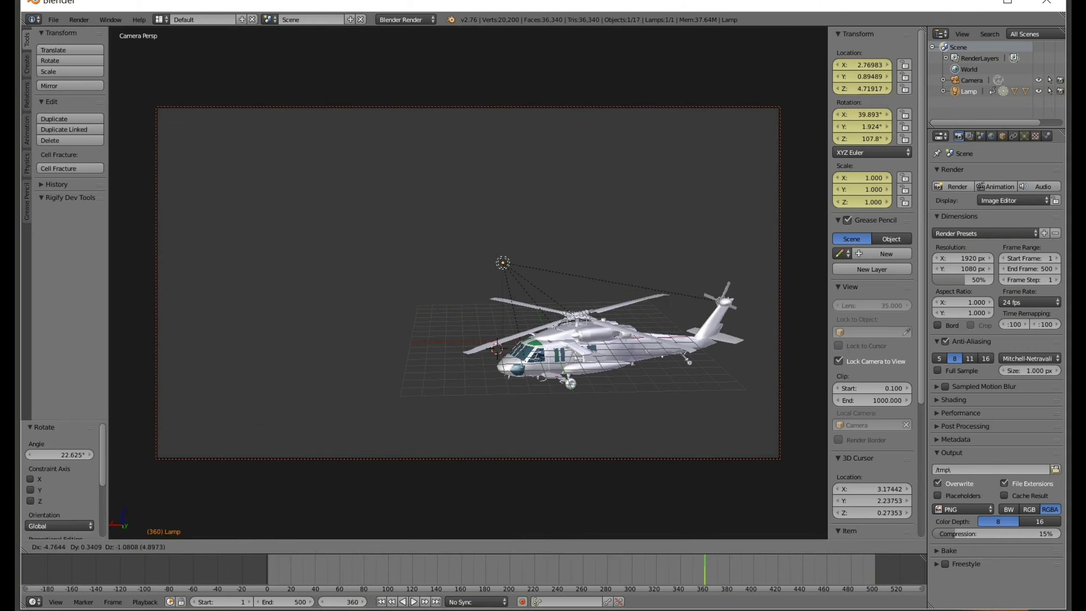
{"action": "key", "text": "Return"}
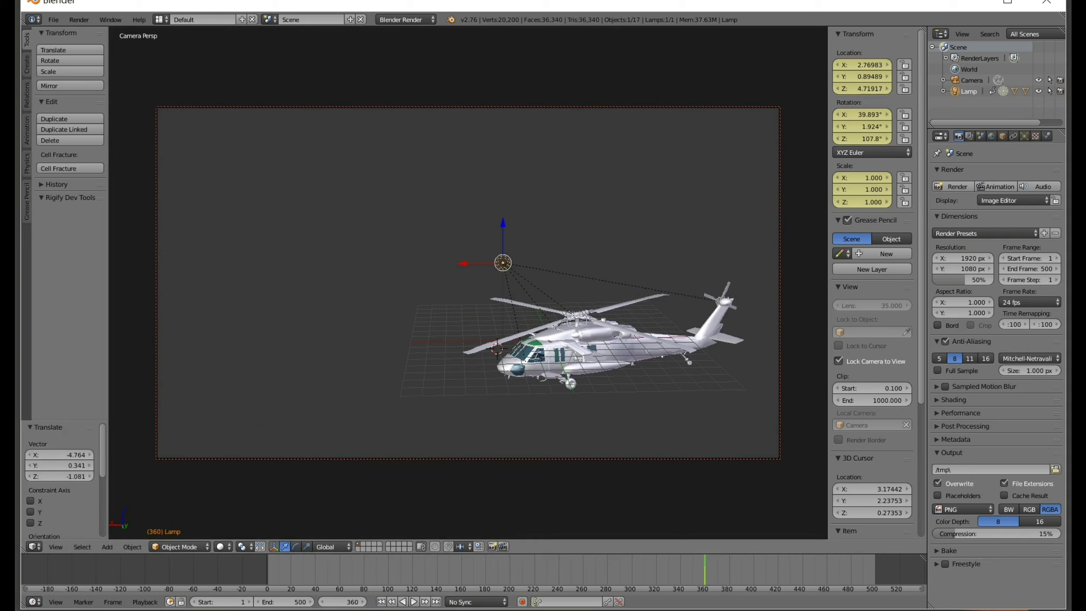
Step: Key the lamp's LocRotScale and play the animation to check the motion
{"action": "key", "text": "i"}
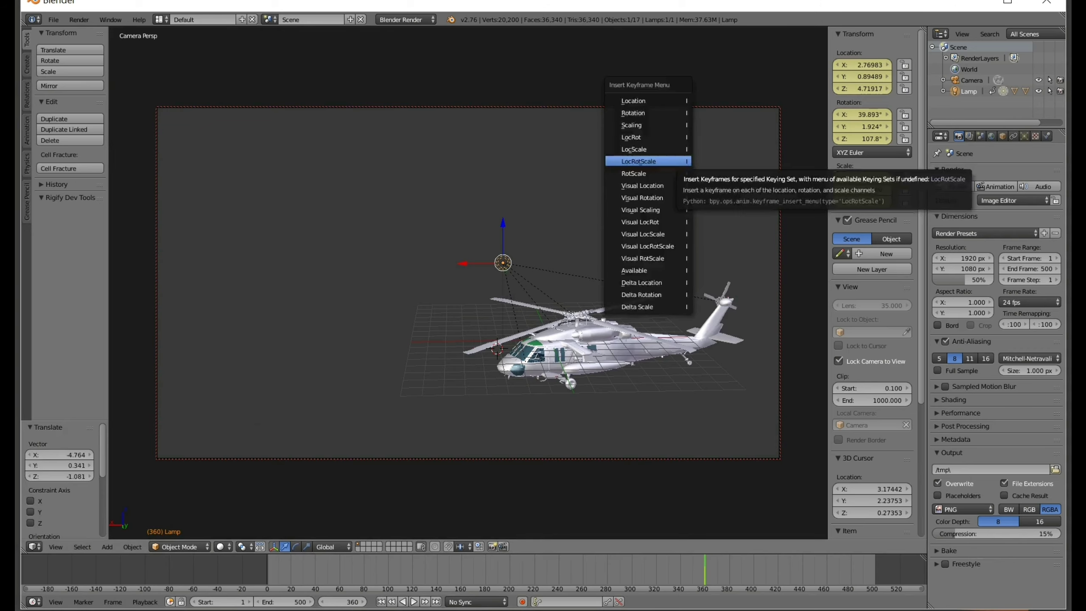
{"action": "left_click", "coordinate": [639, 160]}
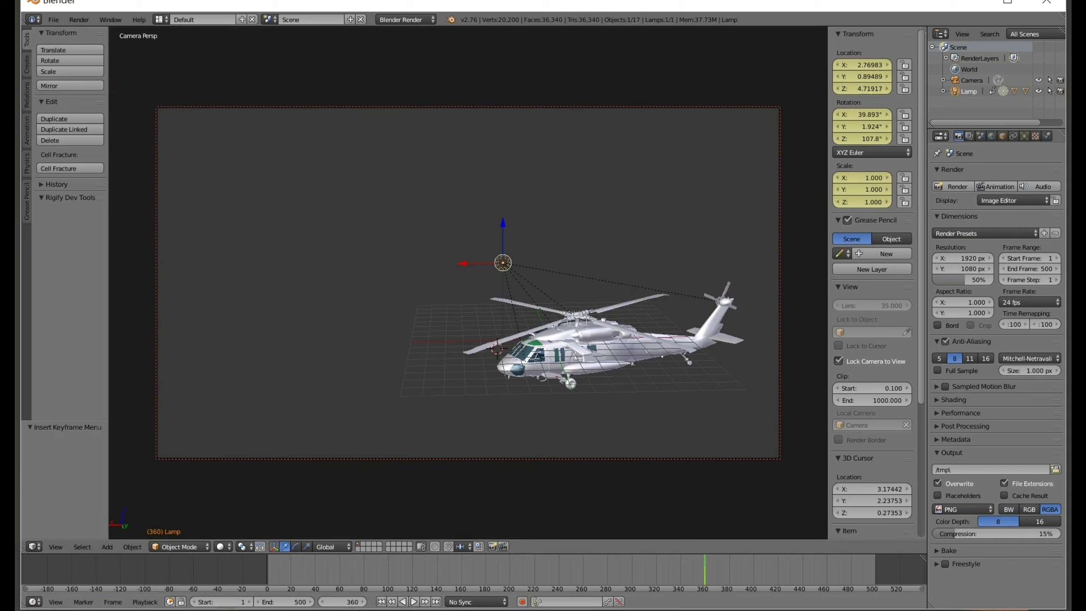
{"action": "key", "text": "shift+alt+a"}
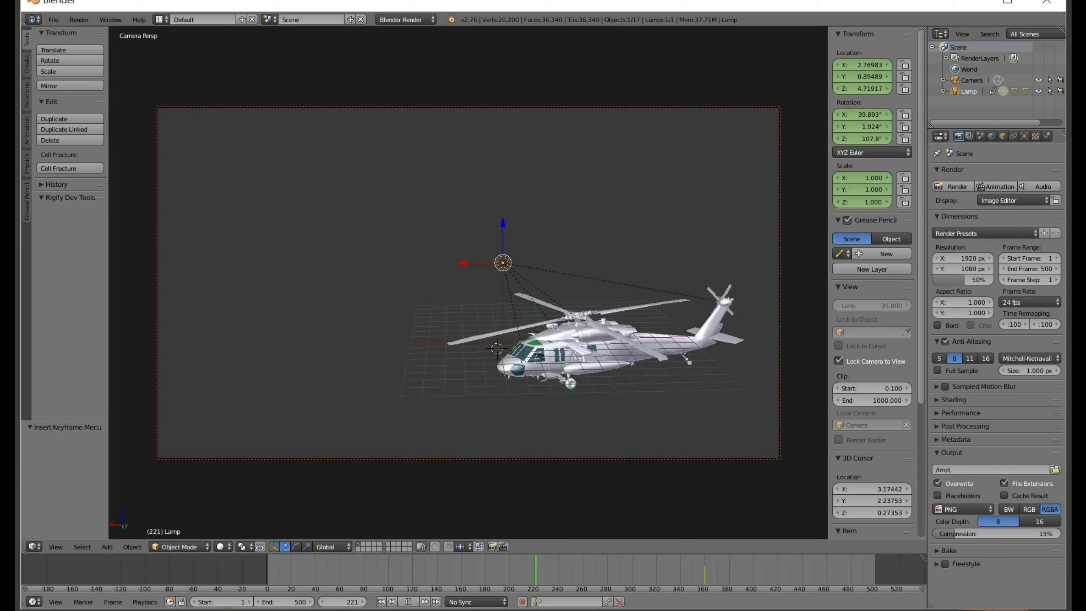
Step: Stop playback at frame 220 and key the lamp's LocRotScale there
{"action": "key", "text": "alt+a"}
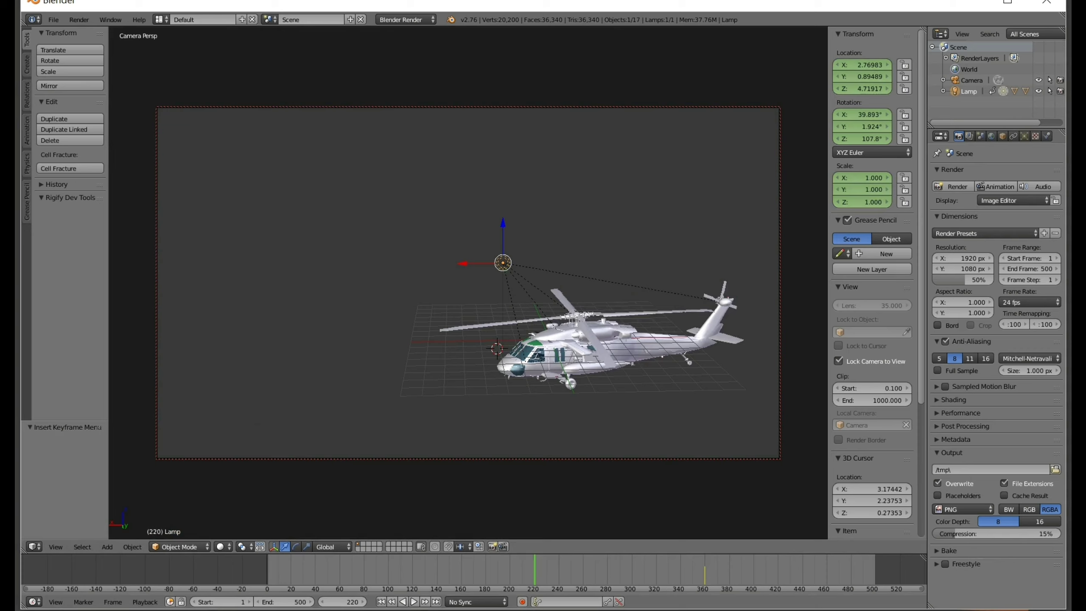
{"action": "key", "text": "i"}
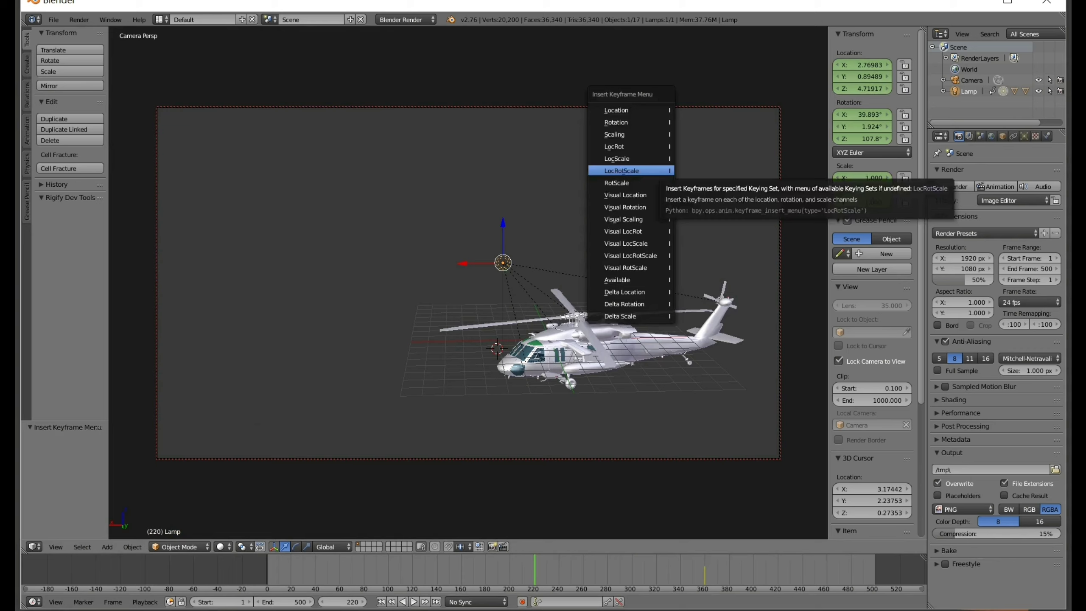
{"action": "key", "text": "Return"}
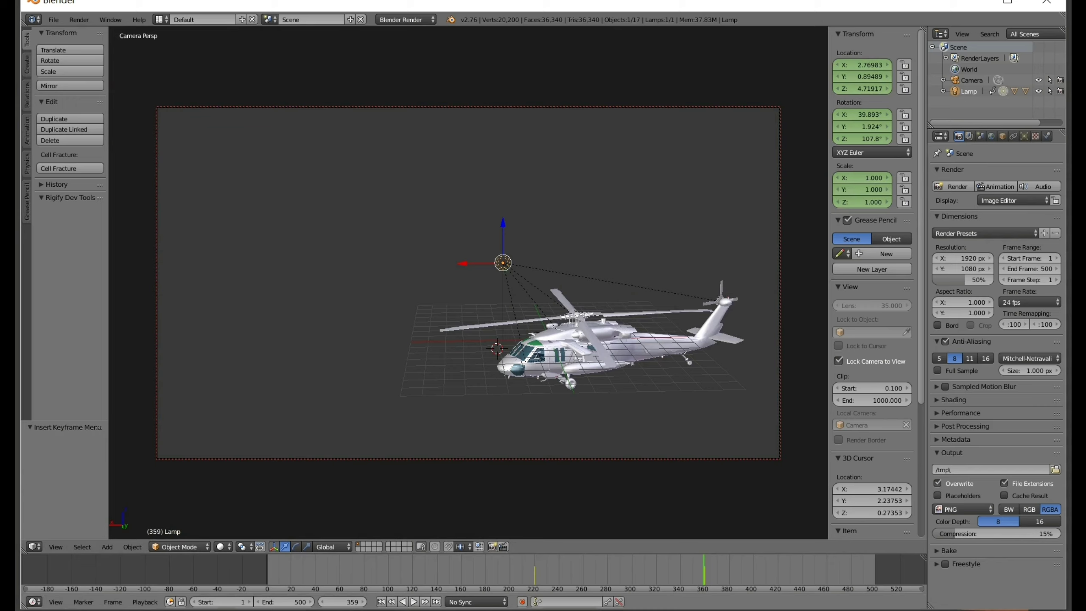
Step: At frame 360, move the lamp up-left and tilt it about -27.85°
{"action": "key", "text": "Right"}
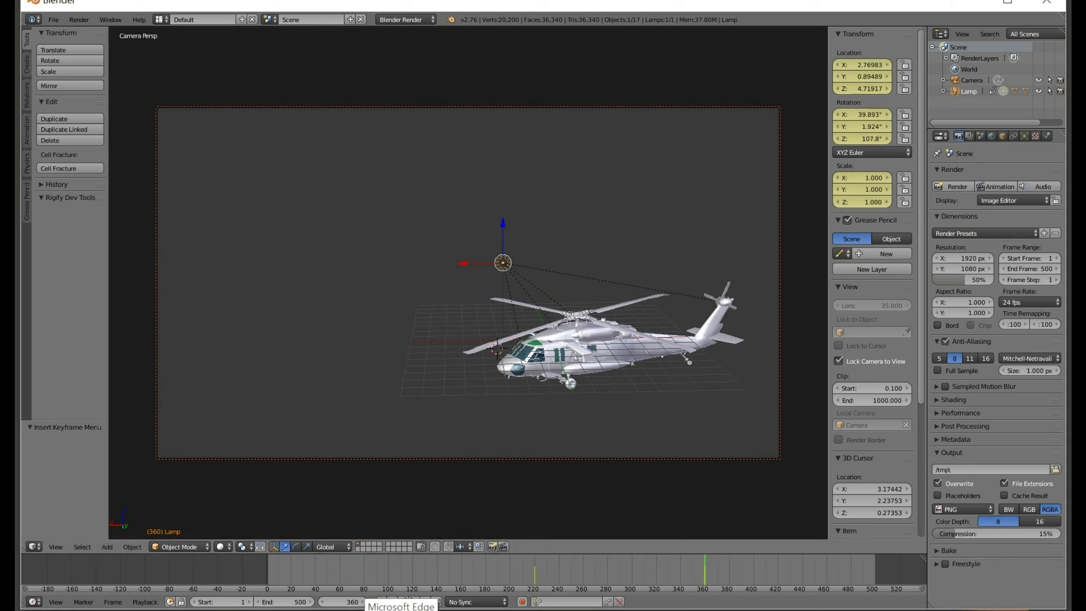
{"action": "key", "text": "g"}
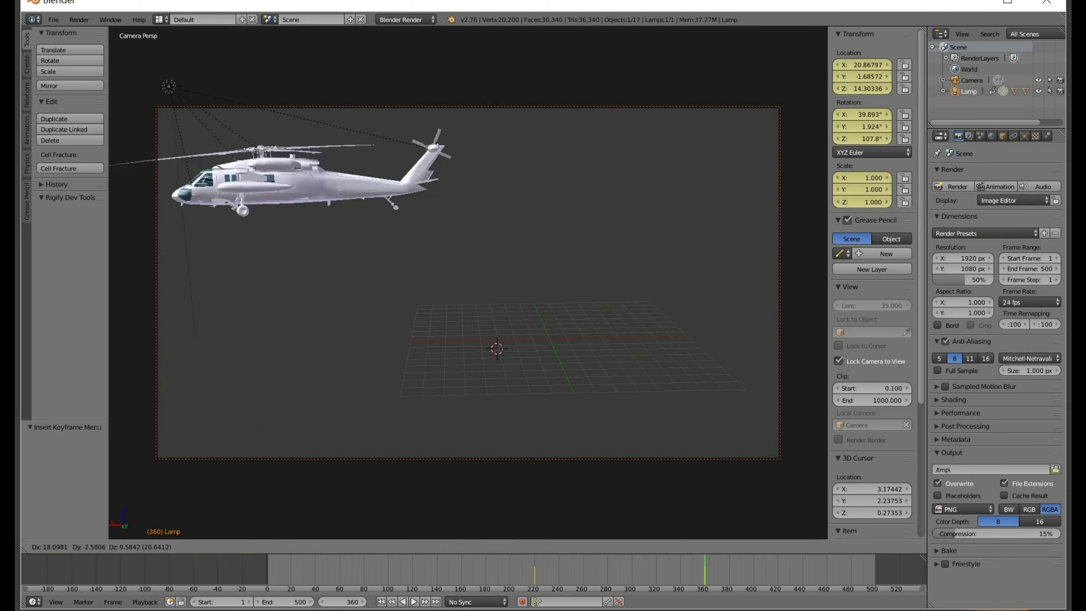
{"action": "key", "text": "Return"}
{"action": "key", "text": "r"}
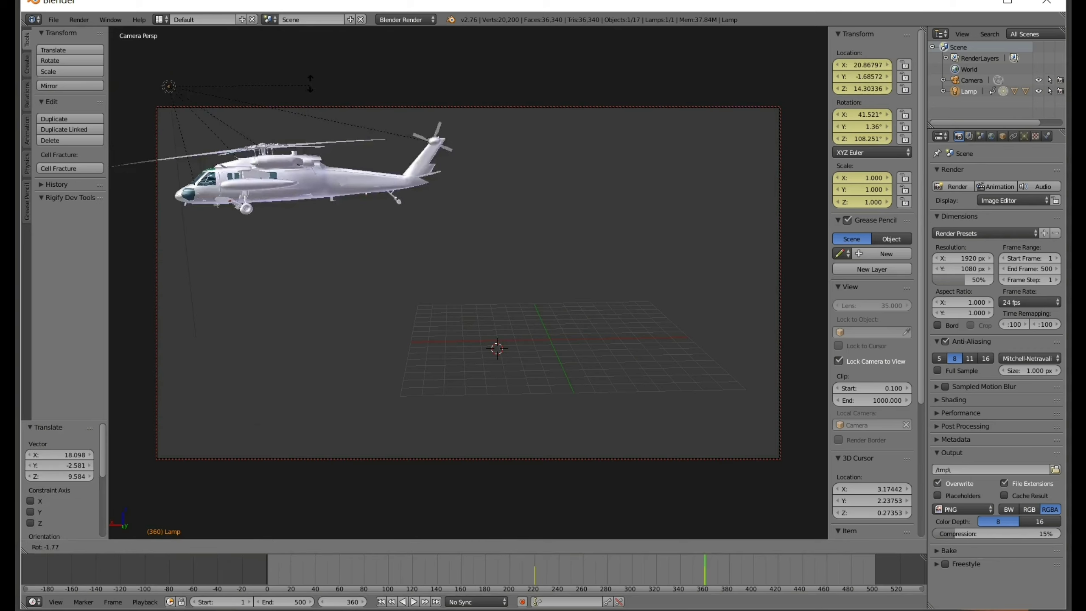
{"action": "left_click", "coordinate": [262, 42]}
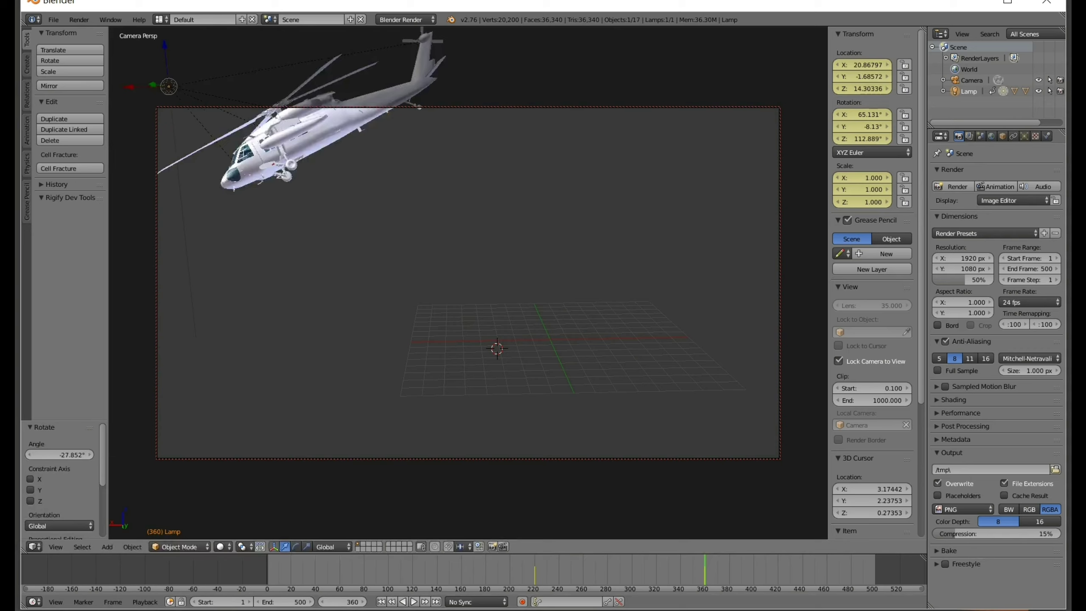
{"action": "key", "text": "g"}
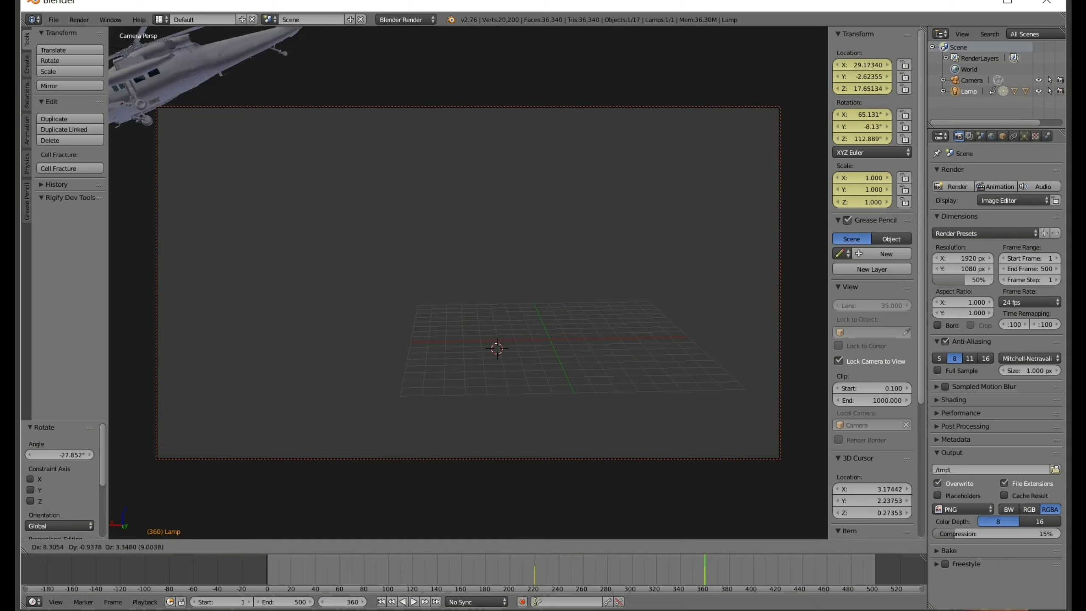
{"action": "key", "text": "Return"}
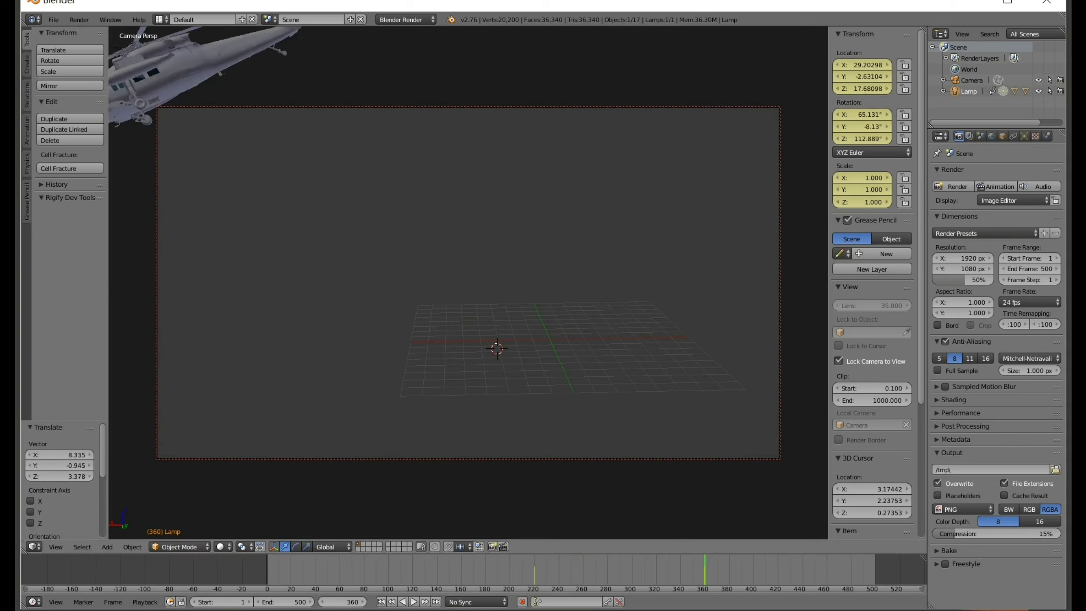
Step: Key the lamp's LocRotScale at frame 360 and play the flight
{"action": "key", "text": "i"}
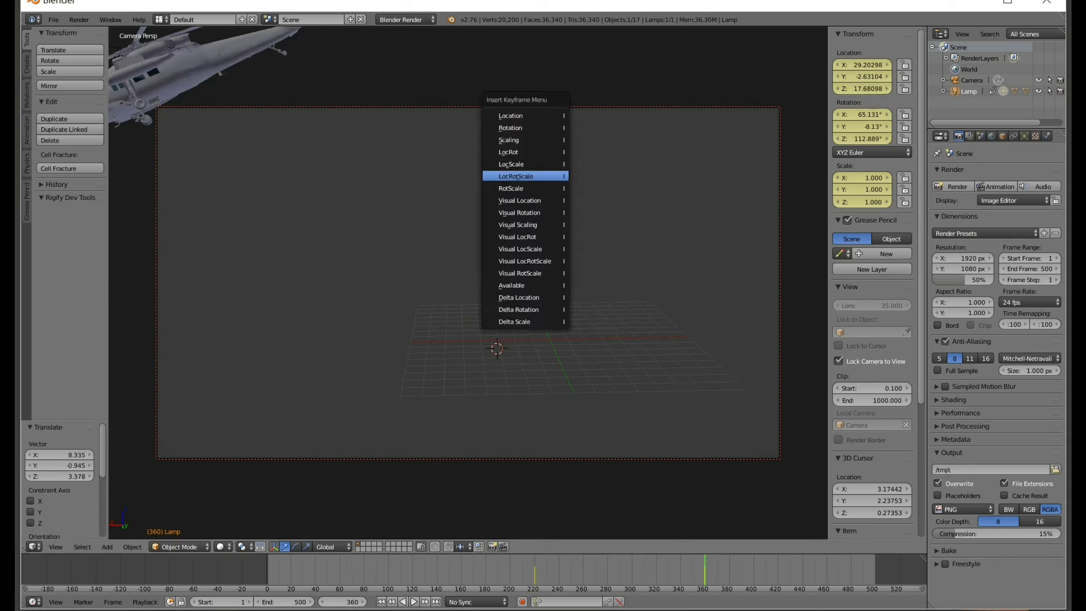
{"action": "key", "text": "Return"}
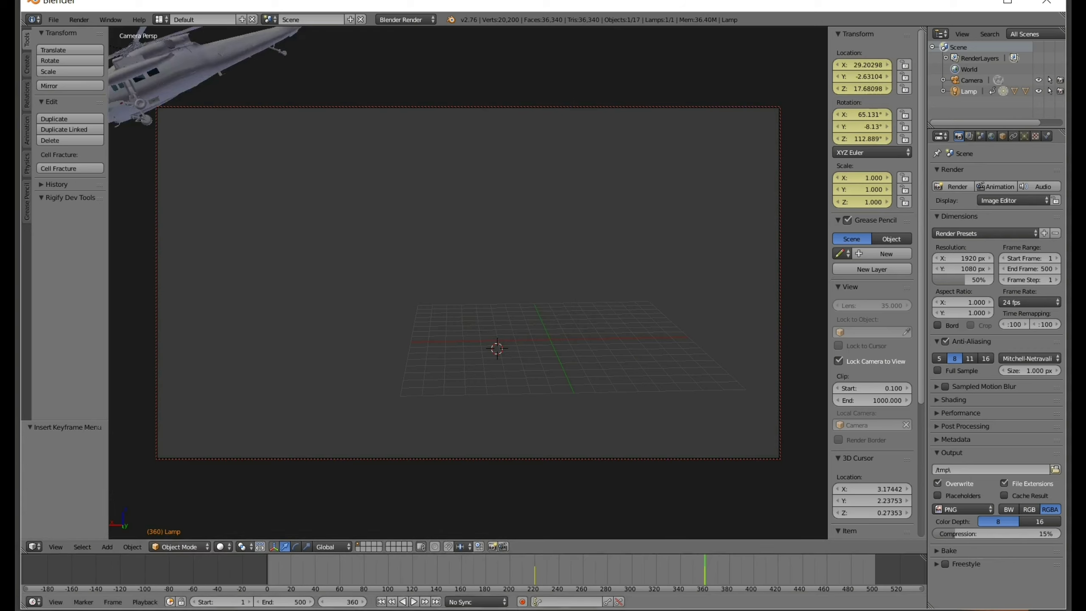
{"action": "key", "text": "alt+a"}
Step: Stop the flight playback and rewind the timeline to frame 1
{"action": "key", "text": "alt+a"}
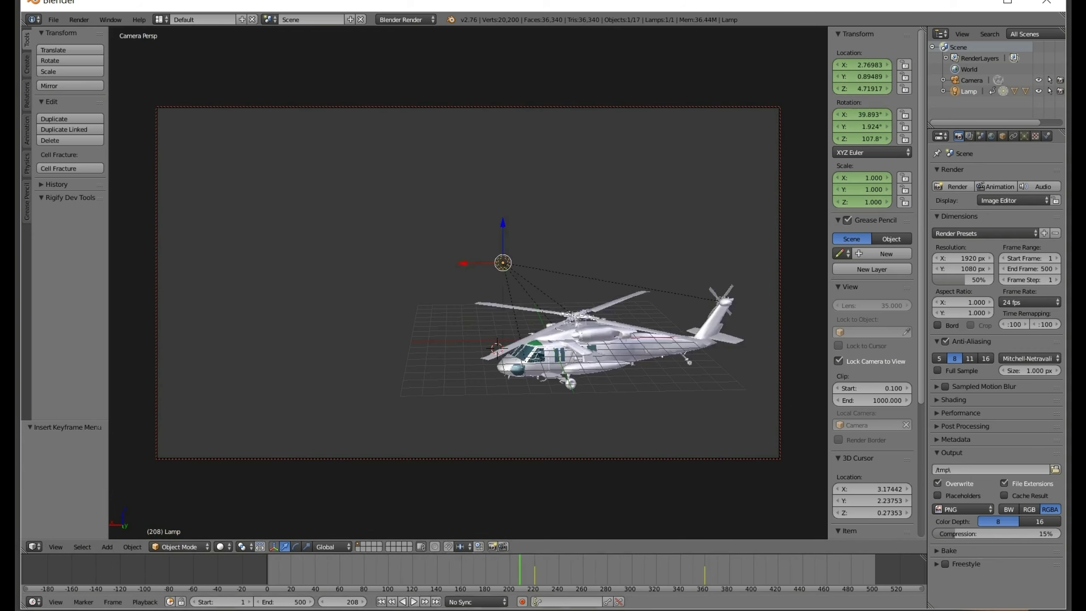
{"action": "key", "text": "alt+a"}
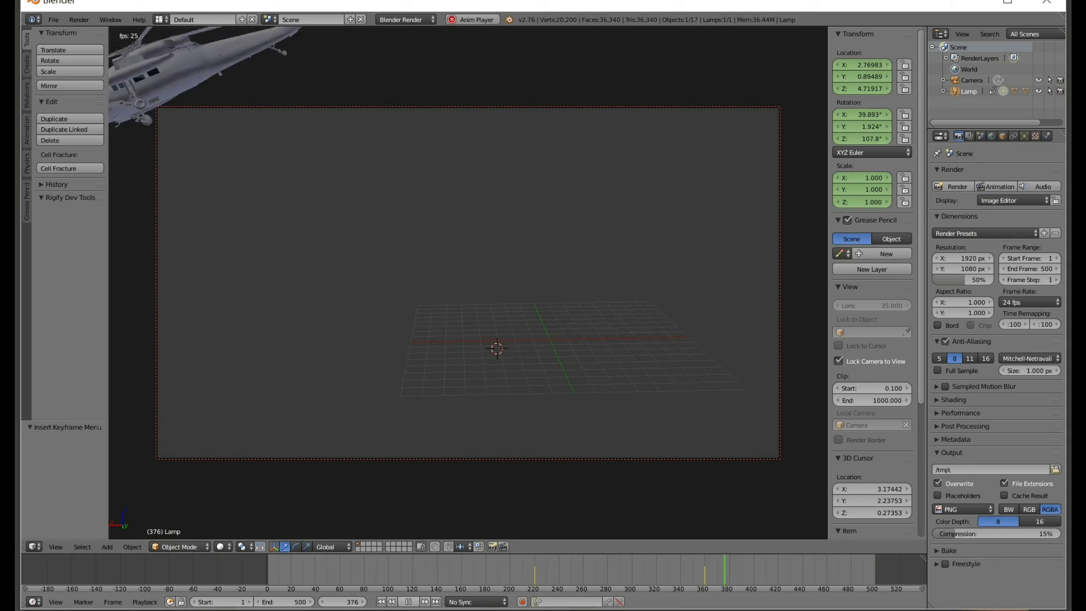
{"action": "left_click", "coordinate": [409, 602]}
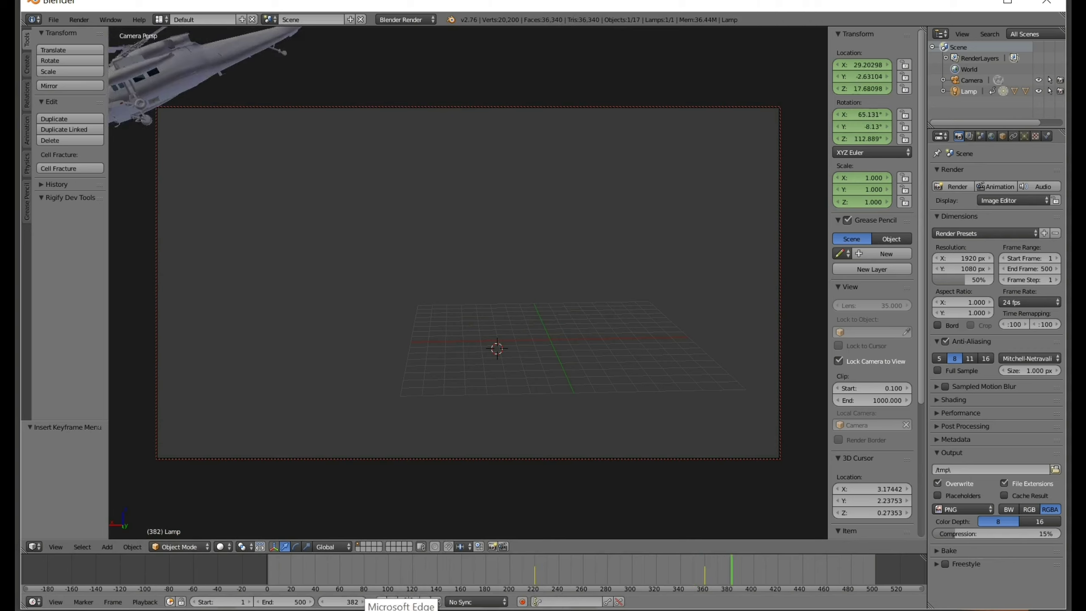
{"action": "key", "text": "shift+Left"}
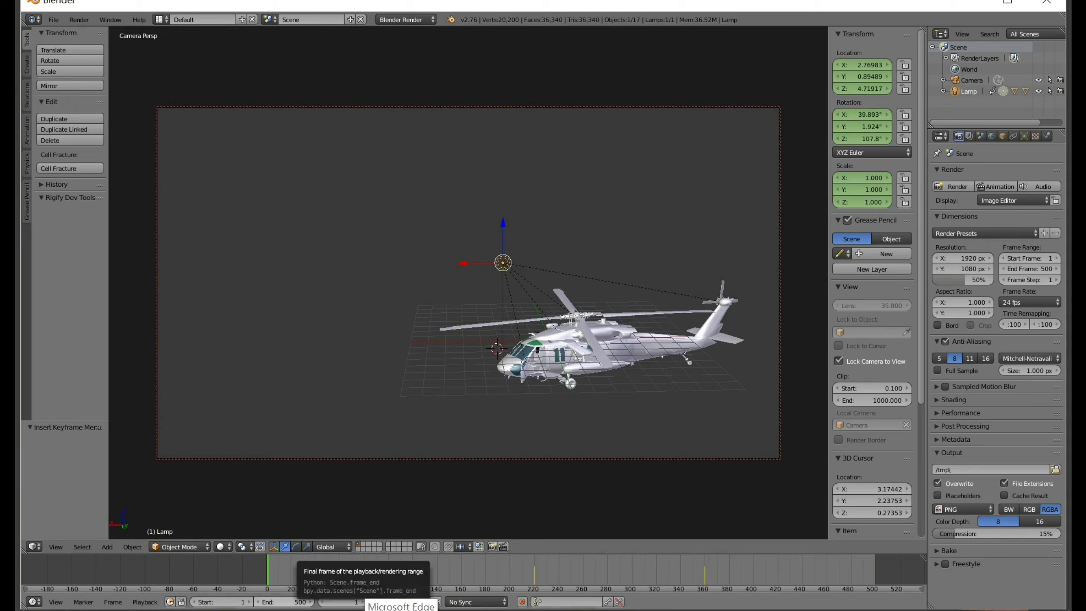
Step: Change the timeline End frame from 500 to 800
{"action": "left_click", "coordinate": [284, 602]}
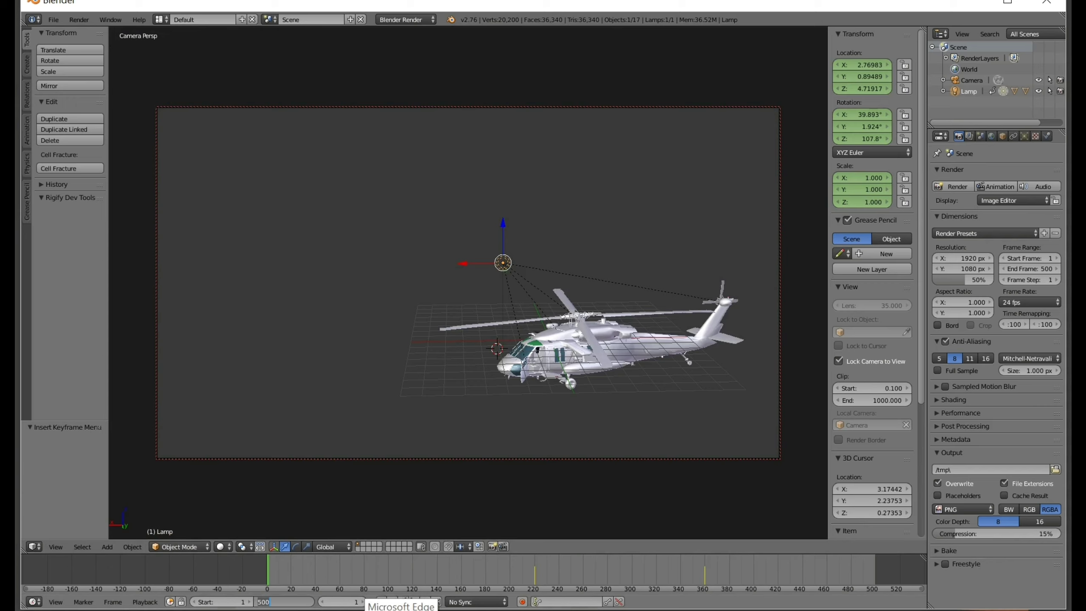
{"action": "type", "text": "800"}
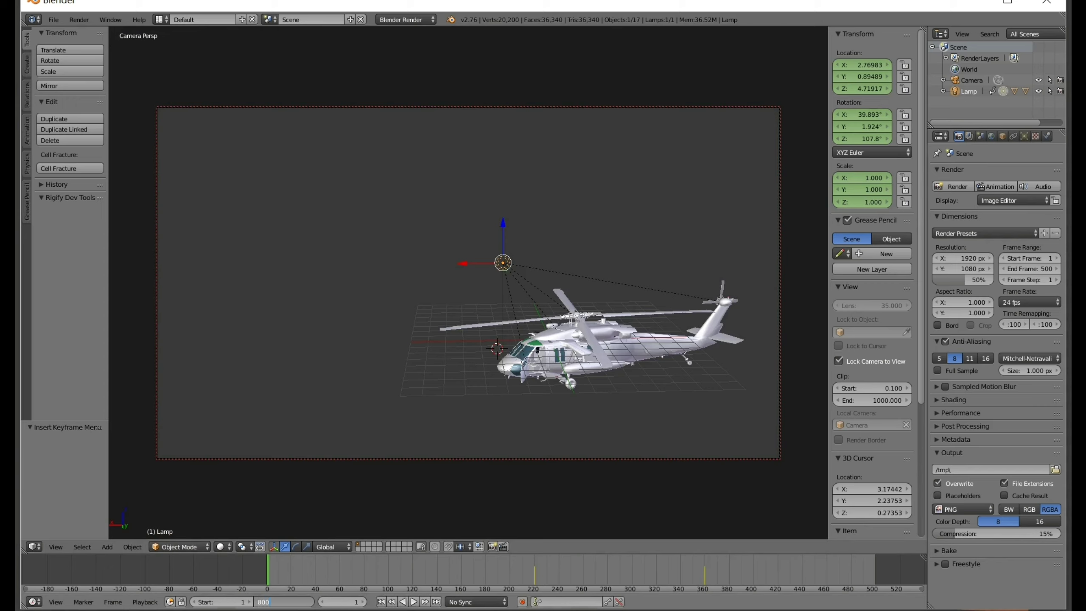
{"action": "key", "text": "Return"}
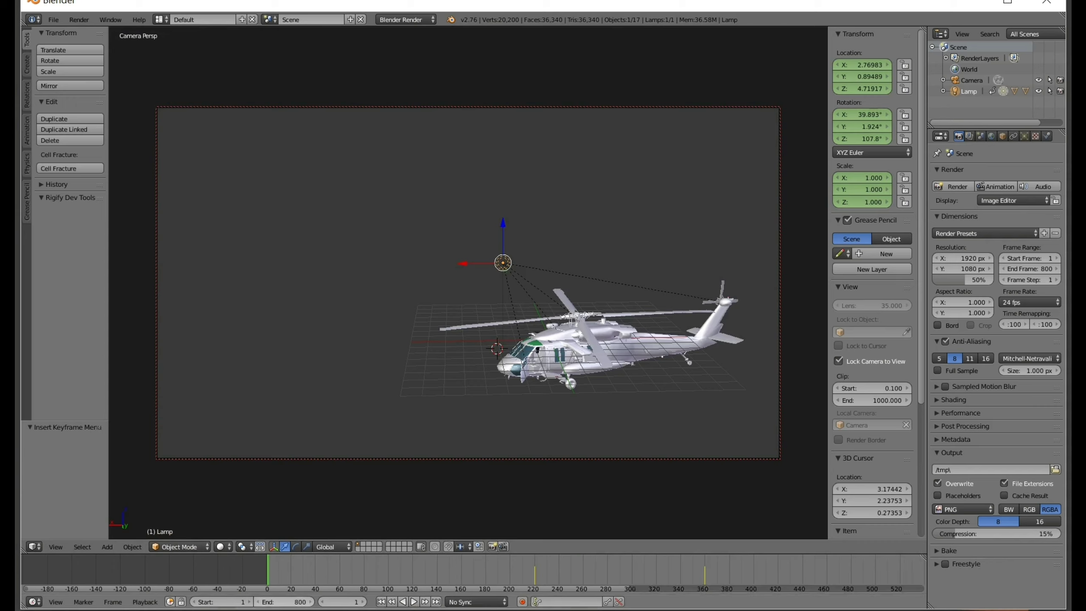
Step: Zoom the timeline out and jump to the keyframe at frame 360
{"action": "scroll", "coordinate": [470, 571], "scroll_direction": "down", "scroll_amount": 1}
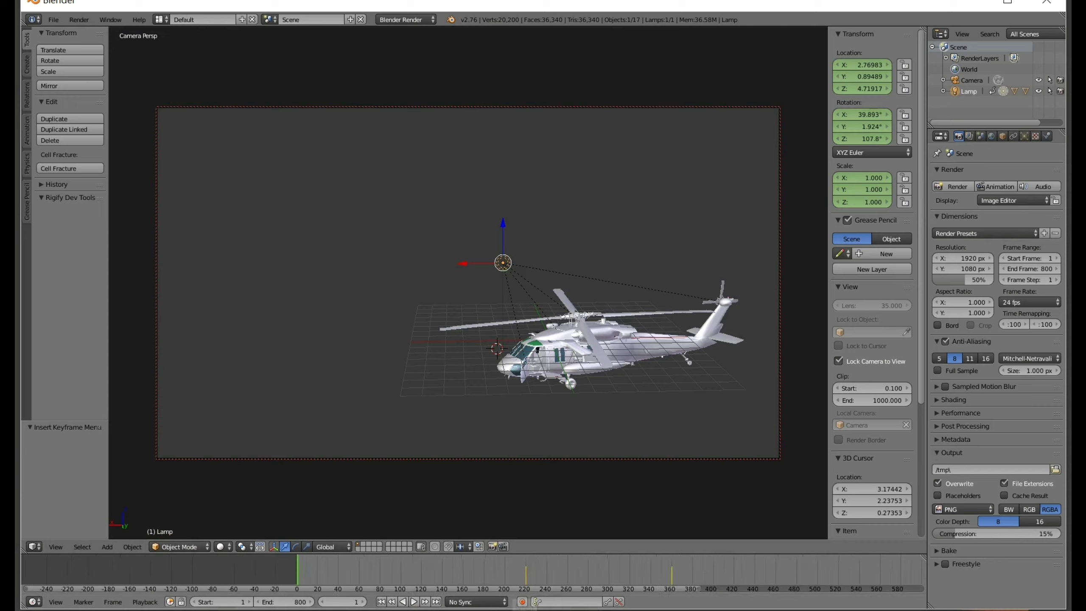
{"action": "scroll", "coordinate": [475, 571], "scroll_direction": "down", "scroll_amount": 1}
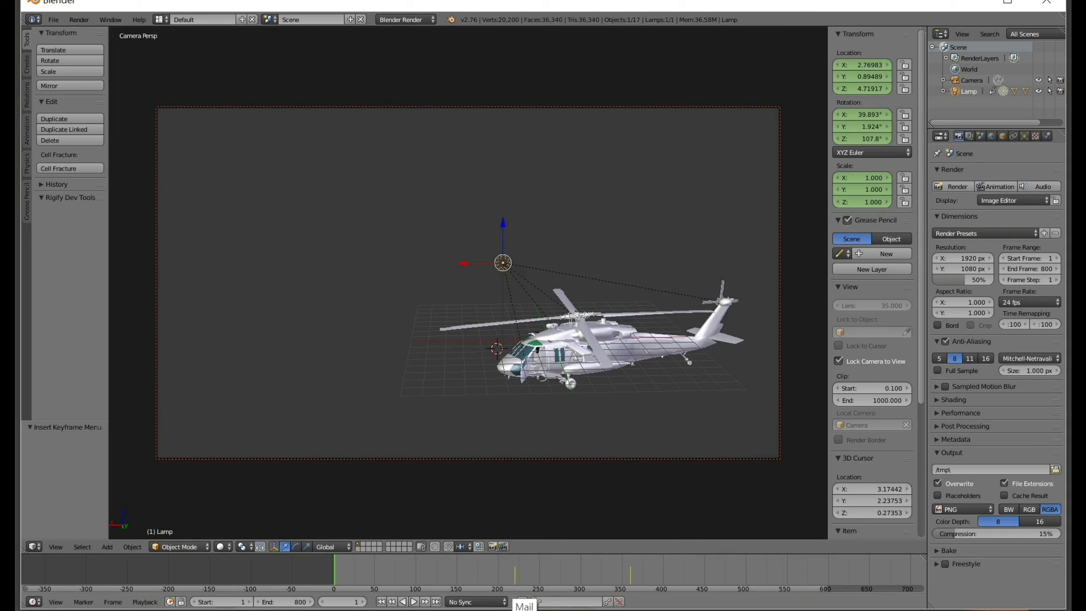
{"action": "key", "text": "Up"}
{"action": "key", "text": "Up"}
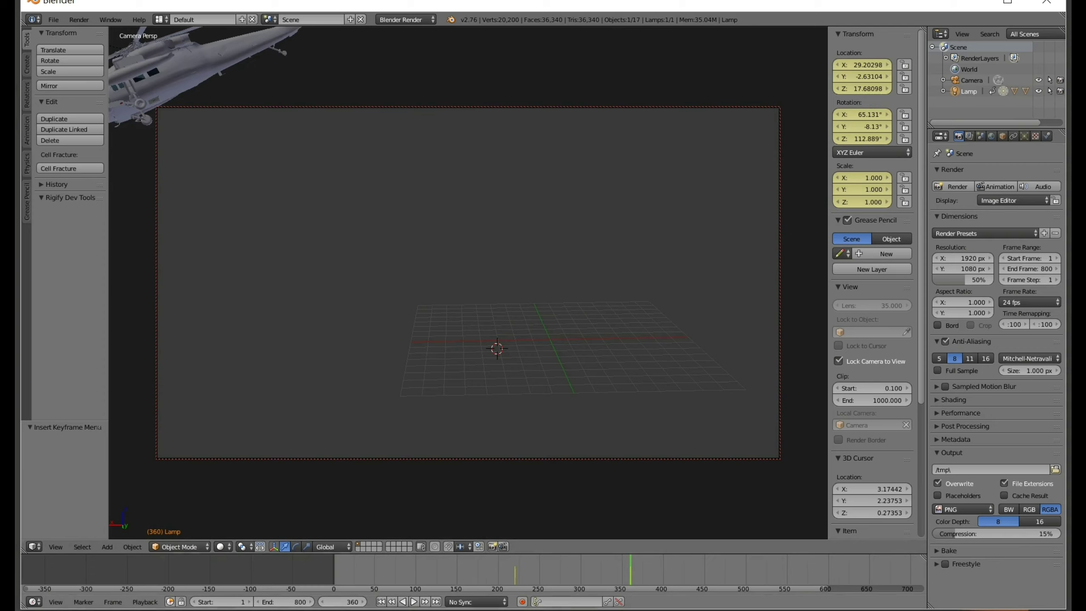
Step: Play the animation to frame 400 and select the helicopter fuselage
{"action": "key", "text": "alt+a"}
{"action": "key", "text": "alt+a"}
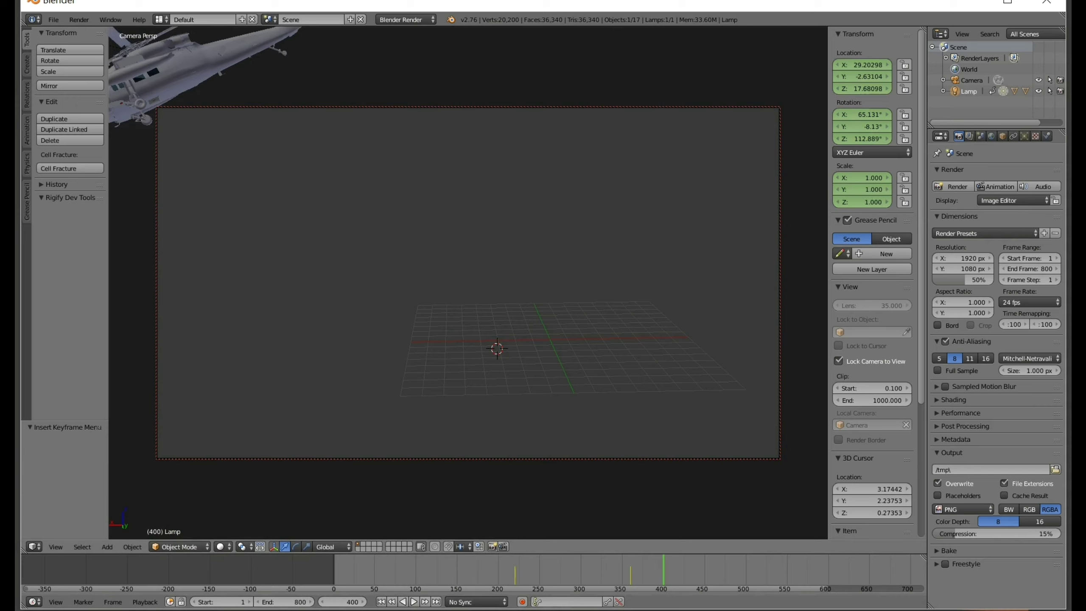
{"action": "right_click", "coordinate": [141, 79]}
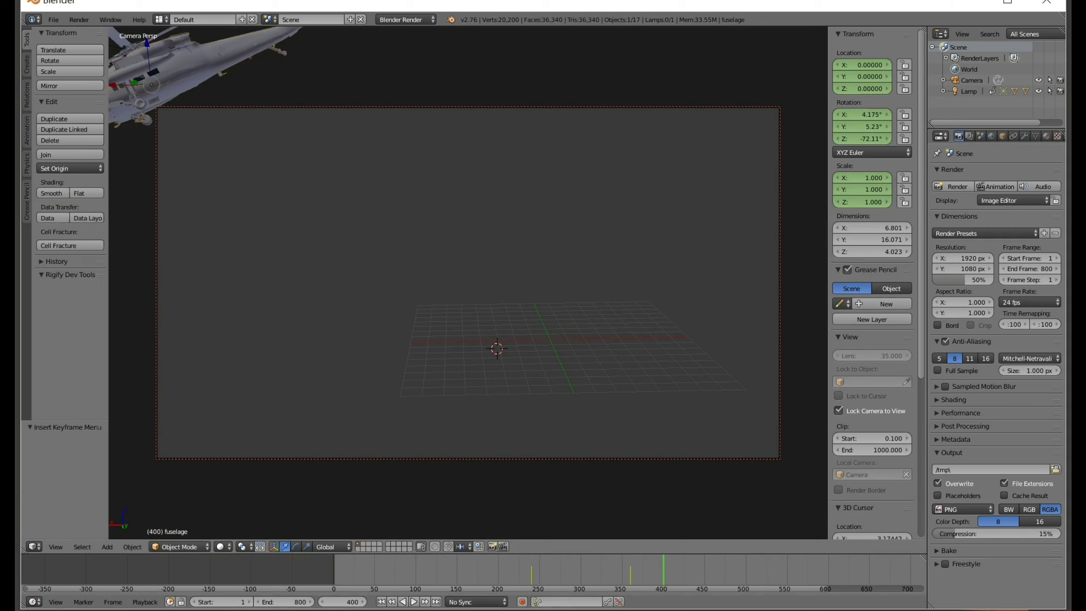
Step: Frame the helicopter in the camera view, key the fuselage's LocRotScale at frame 400, and go to frame 501
{"action": "middle_click_drag", "start_coordinate": [470, 299], "coordinate": [462, 286]}
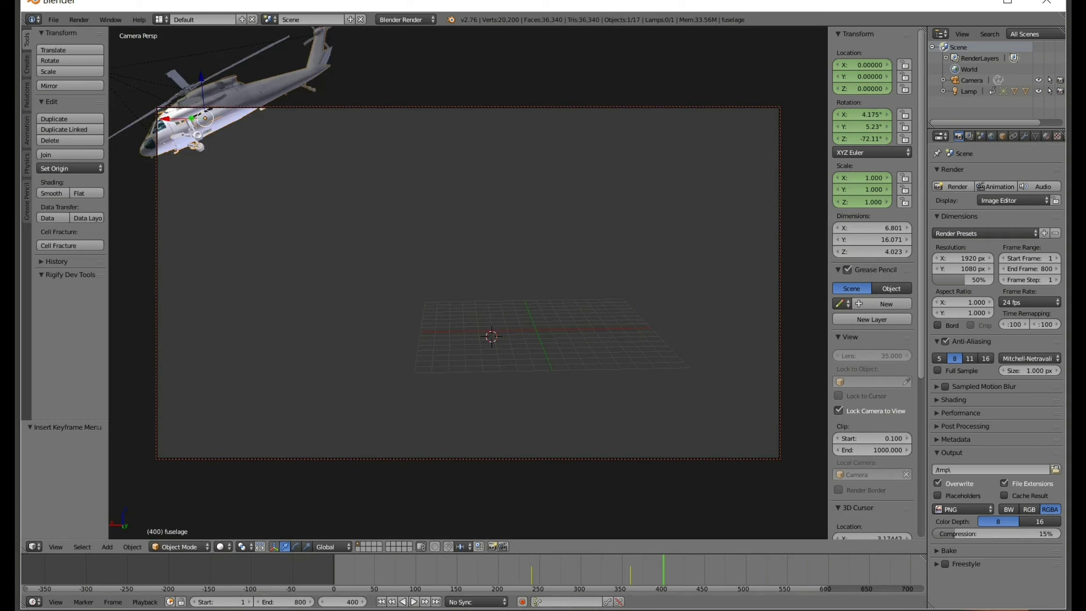
{"action": "middle_click_drag", "start_coordinate": [462, 286], "coordinate": [453, 278]}
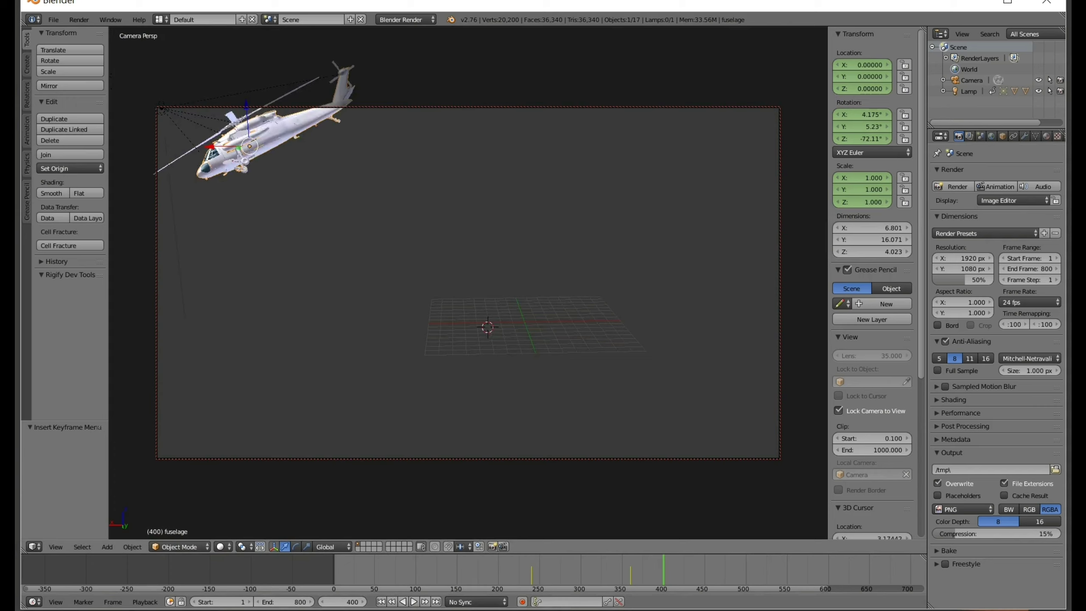
{"action": "middle_click_drag", "start_coordinate": [453, 278], "coordinate": [445, 269]}
{"action": "scroll", "coordinate": [468, 283], "scroll_direction": "up", "scroll_amount": 1}
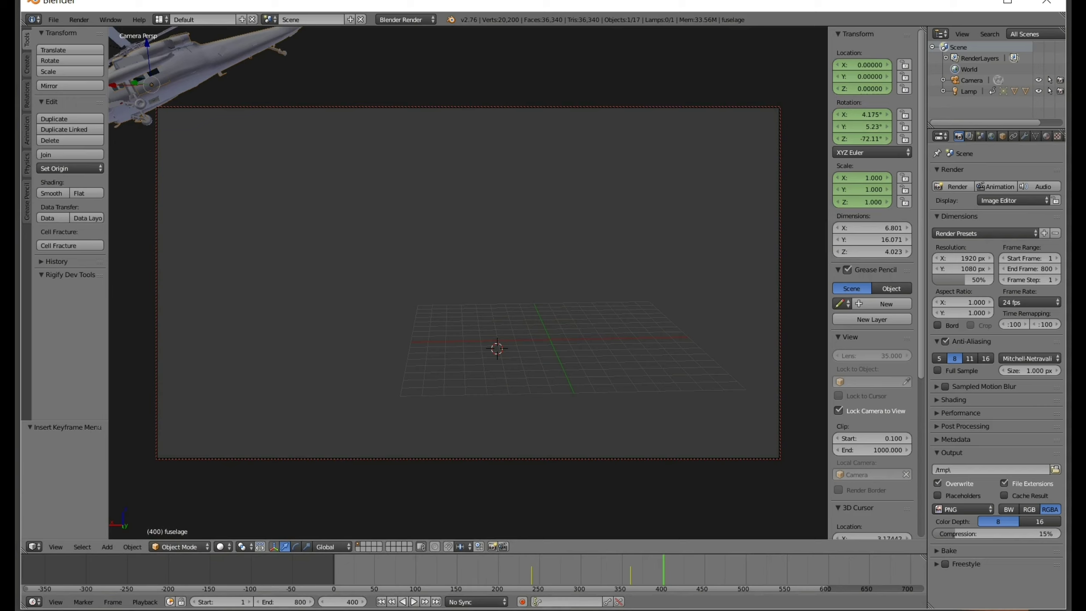
{"action": "key", "text": "i"}
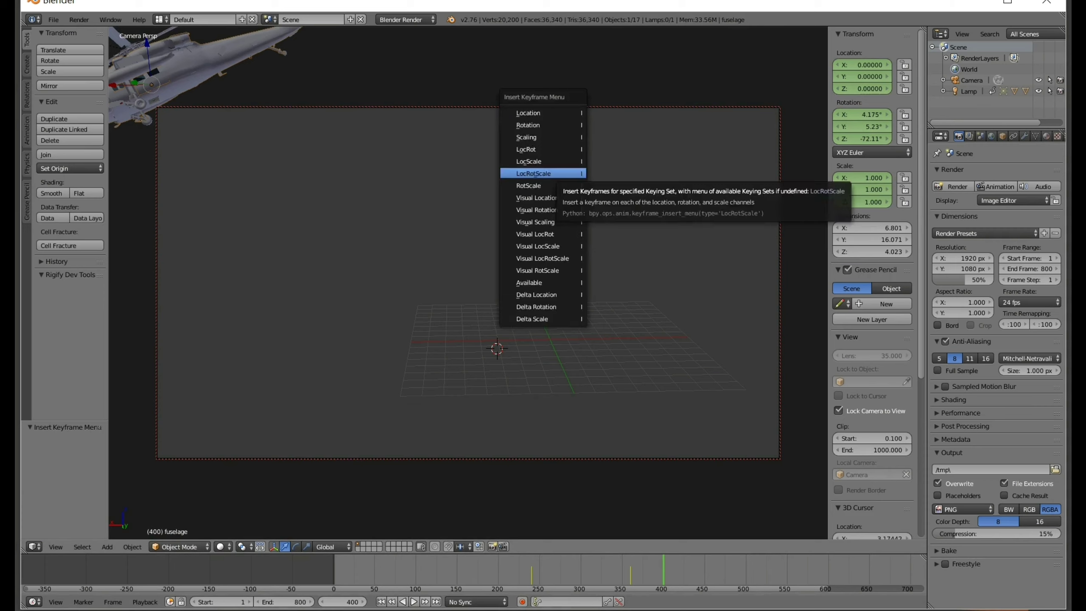
{"action": "left_click", "coordinate": [539, 173]}
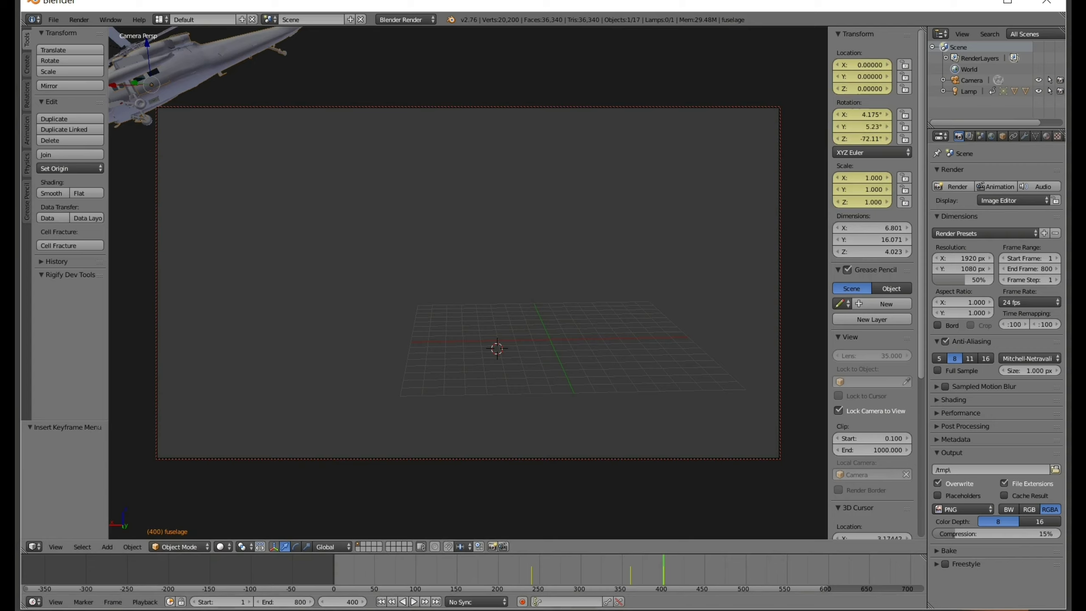
{"action": "left_click", "coordinate": [746, 573]}
Step: Cancel the fuselage move, return to the frame 400 keyframe, and play back to frame 351
{"action": "key", "text": "g"}
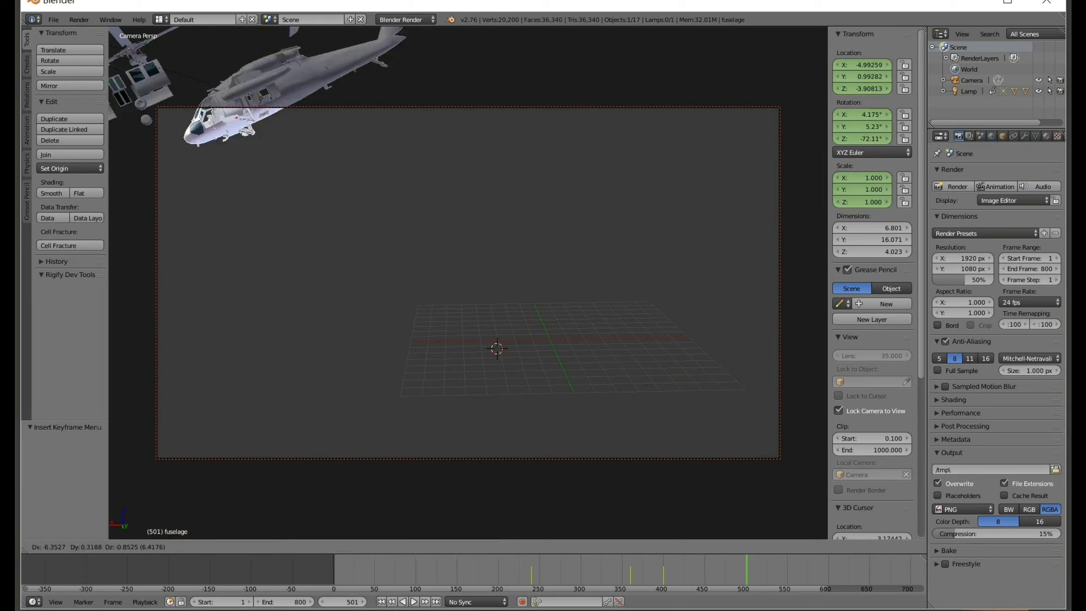
{"action": "key", "text": "Escape"}
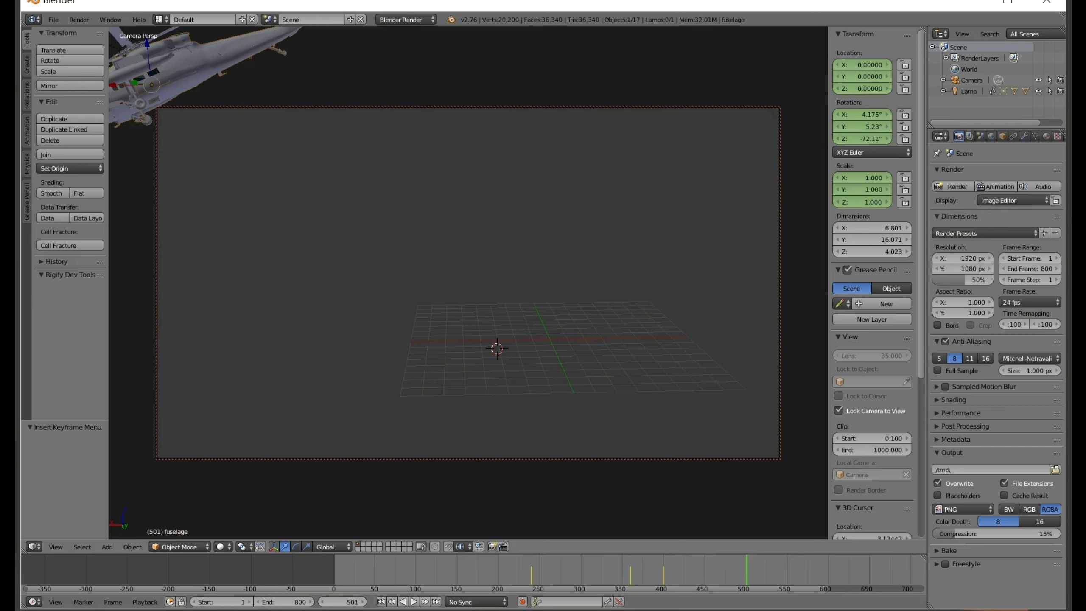
{"action": "key", "text": "Down"}
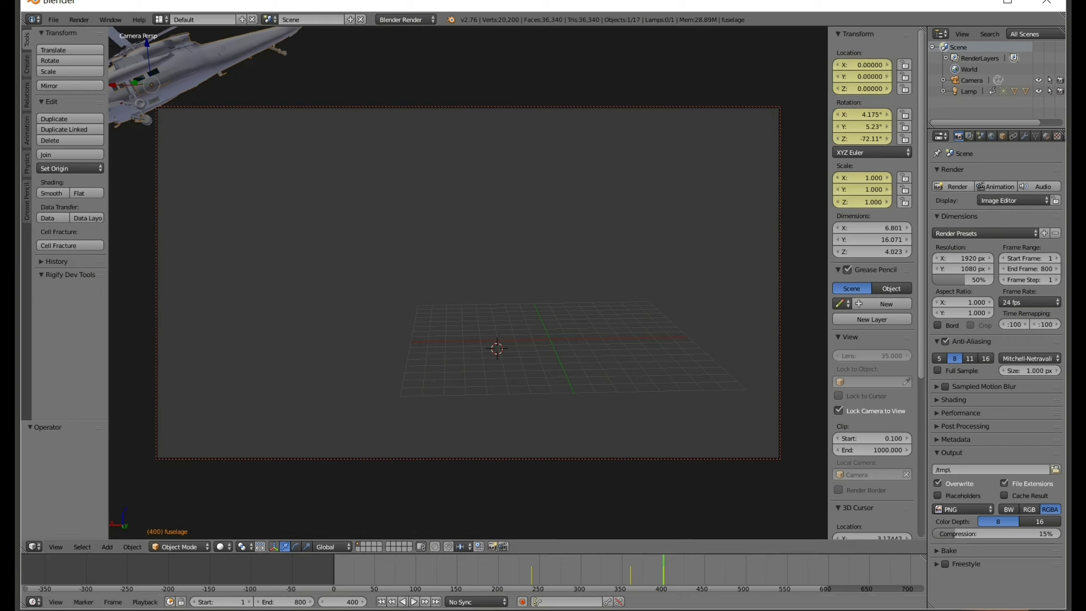
{"action": "key", "text": "shift+alt+a"}
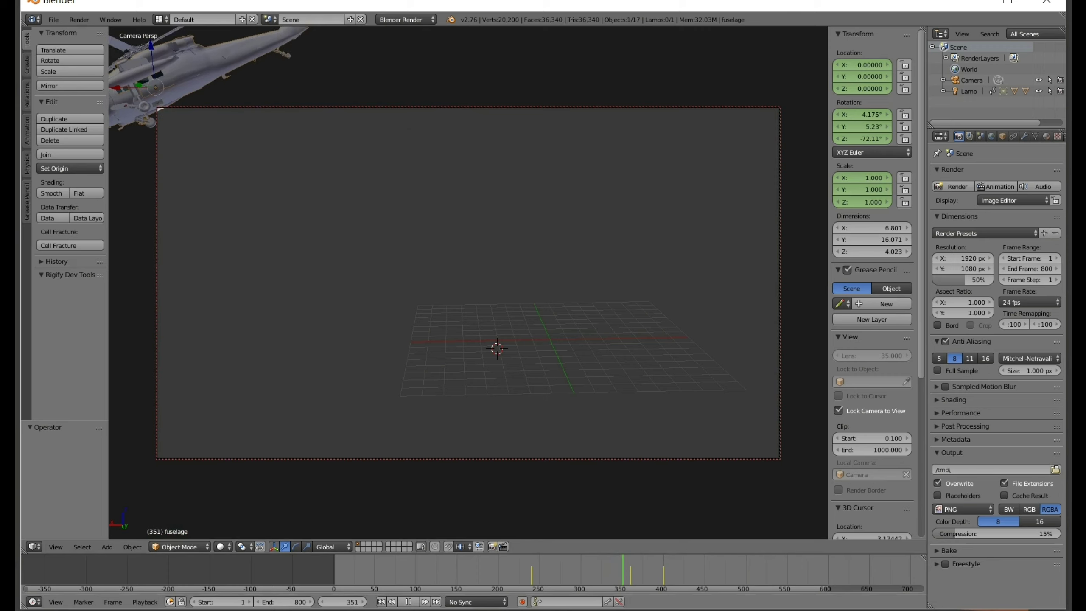
{"action": "key", "text": "alt+a"}
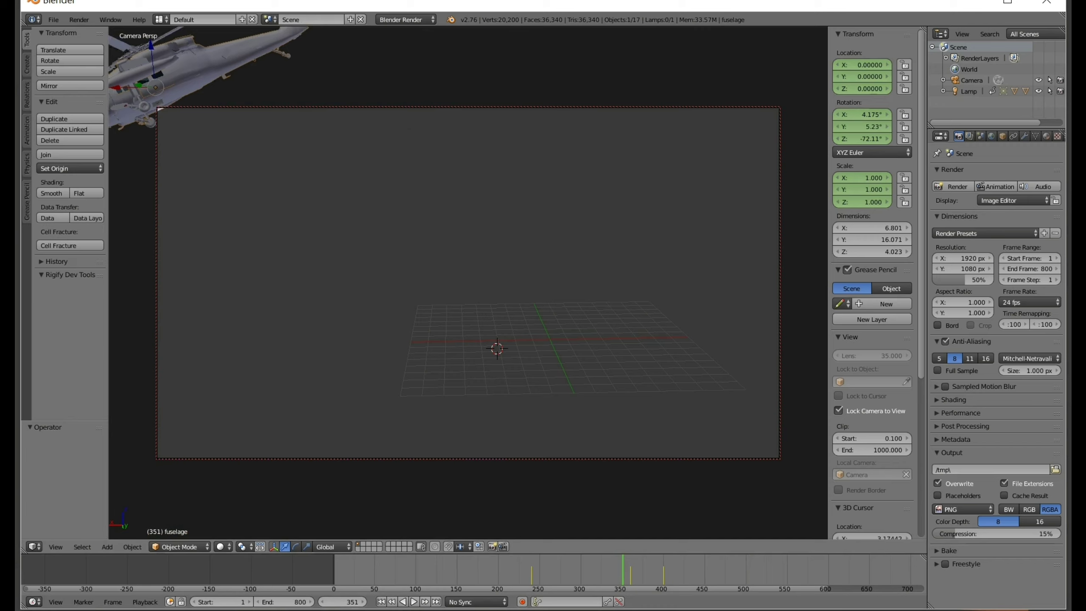
Step: With Lock Camera to View off, zoom out to show the whole helicopter, then re-lock it
{"action": "left_click", "coordinate": [838, 410]}
{"action": "scroll", "coordinate": [468, 282], "scroll_direction": "down", "scroll_amount": 1}
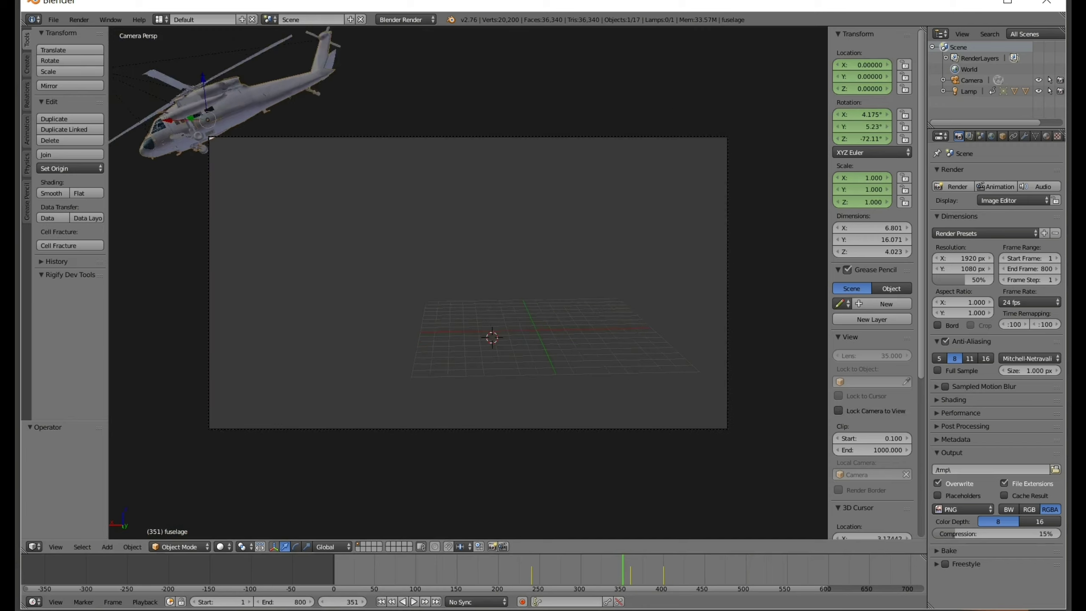
{"action": "scroll", "coordinate": [468, 282], "scroll_direction": "down", "scroll_amount": 1}
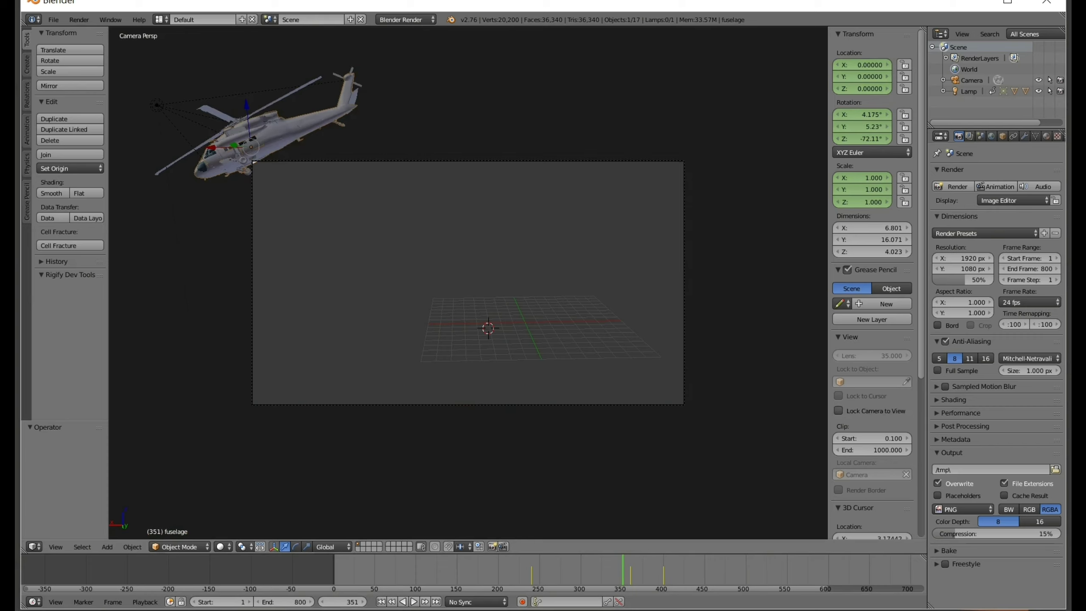
{"action": "left_click", "coordinate": [839, 410]}
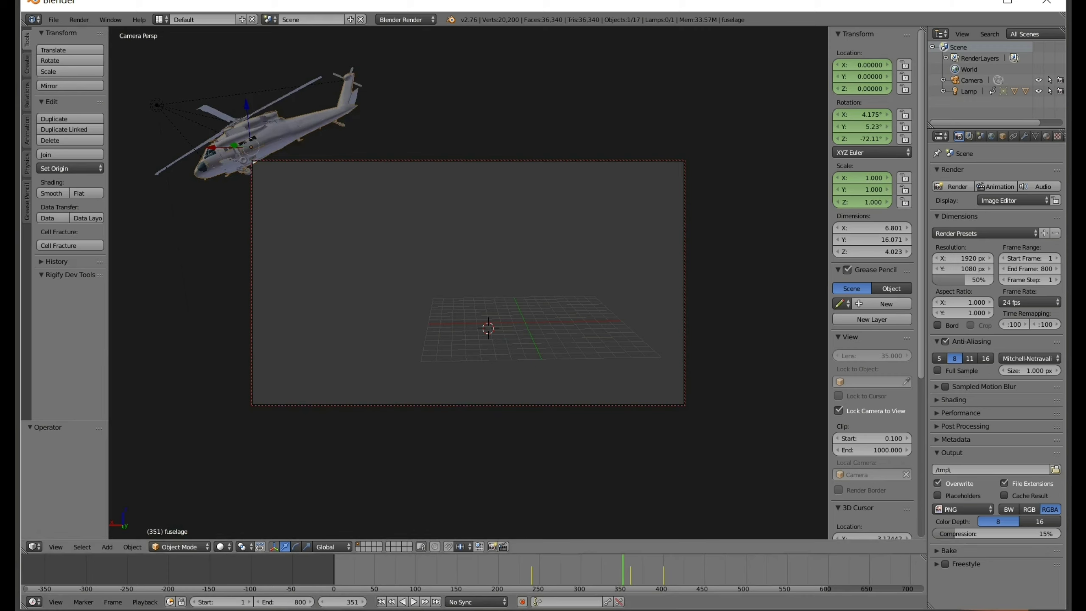
{"action": "key", "text": "g"}
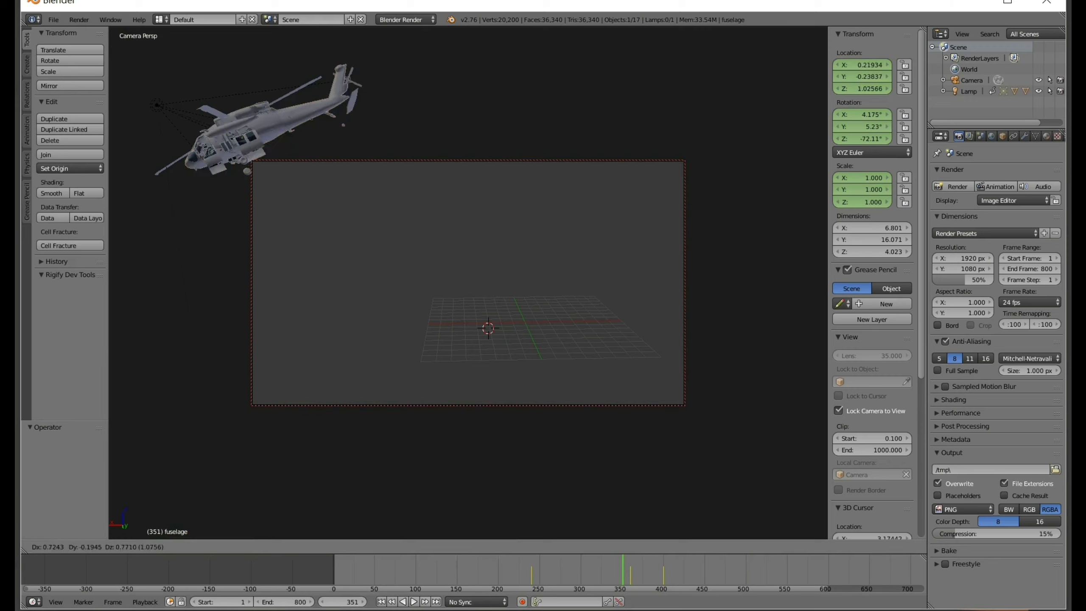
{"action": "key", "text": "Escape"}
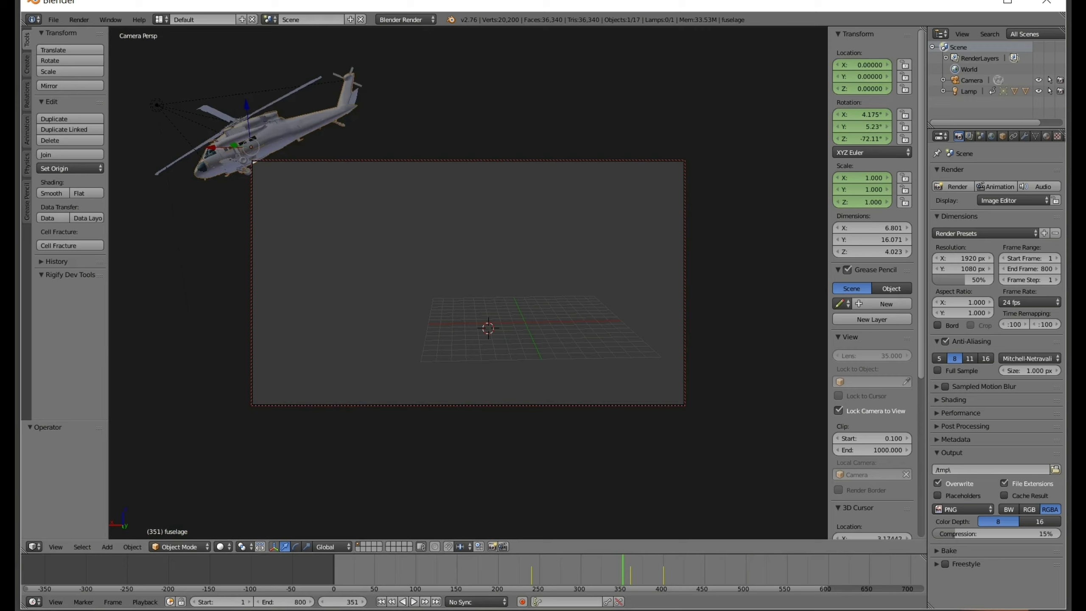
Step: Select the lamp, reposition it, and insert a keyframe at frame 501
{"action": "right_click", "coordinate": [157, 105]}
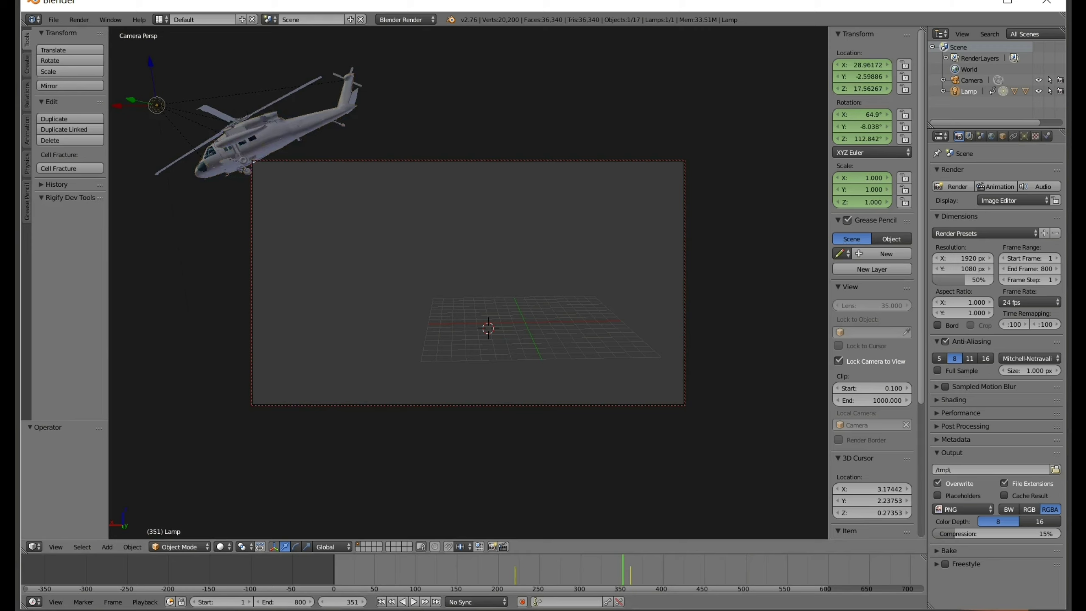
{"action": "key", "text": "g"}
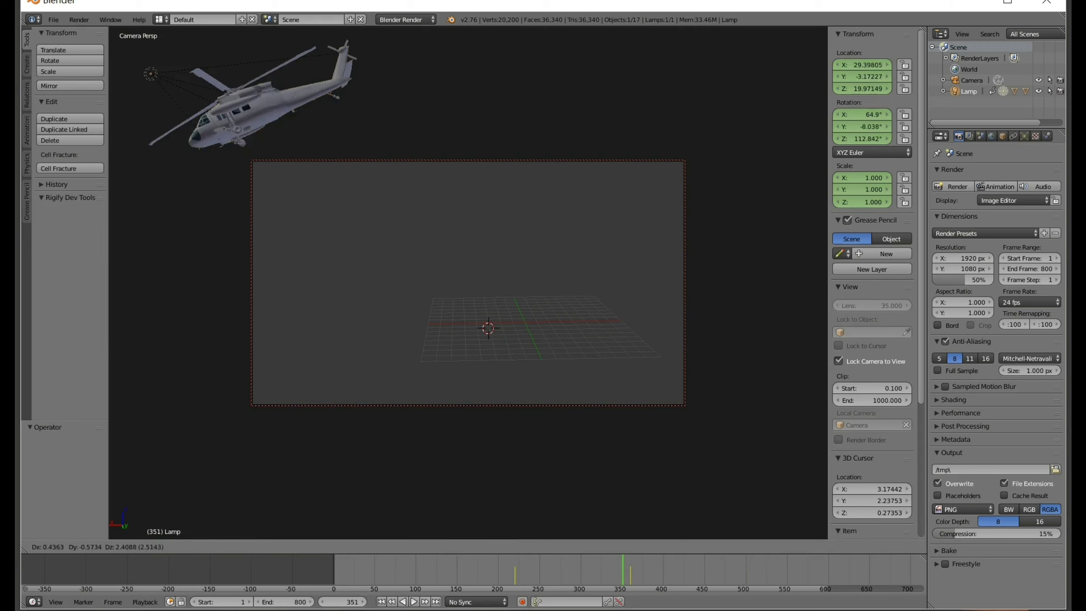
{"action": "key", "text": "Return"}
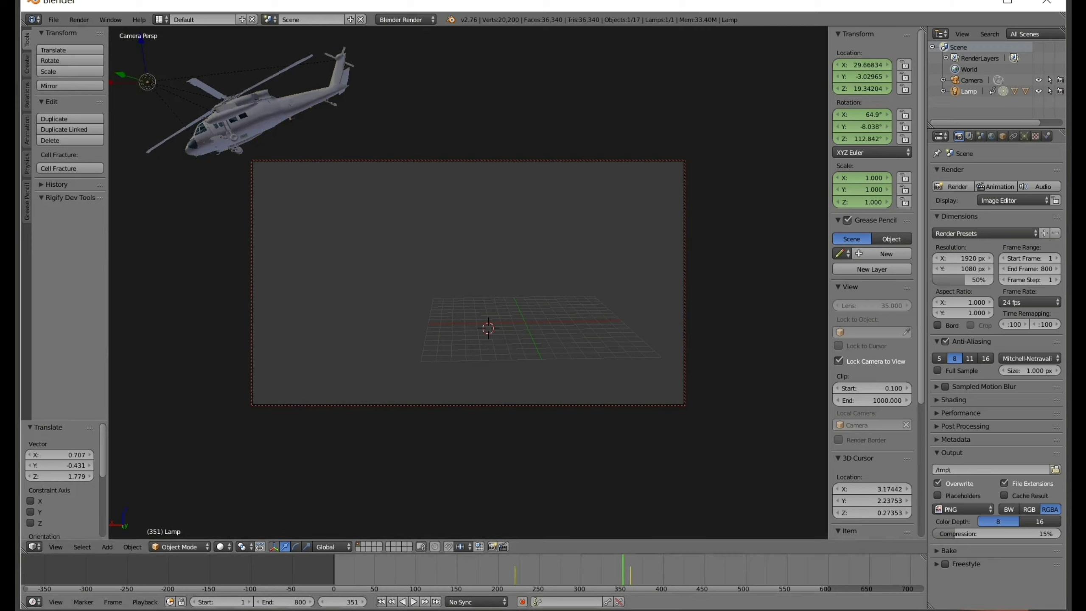
{"action": "key", "text": "i"}
{"action": "left_click", "coordinate": [295, 100]}
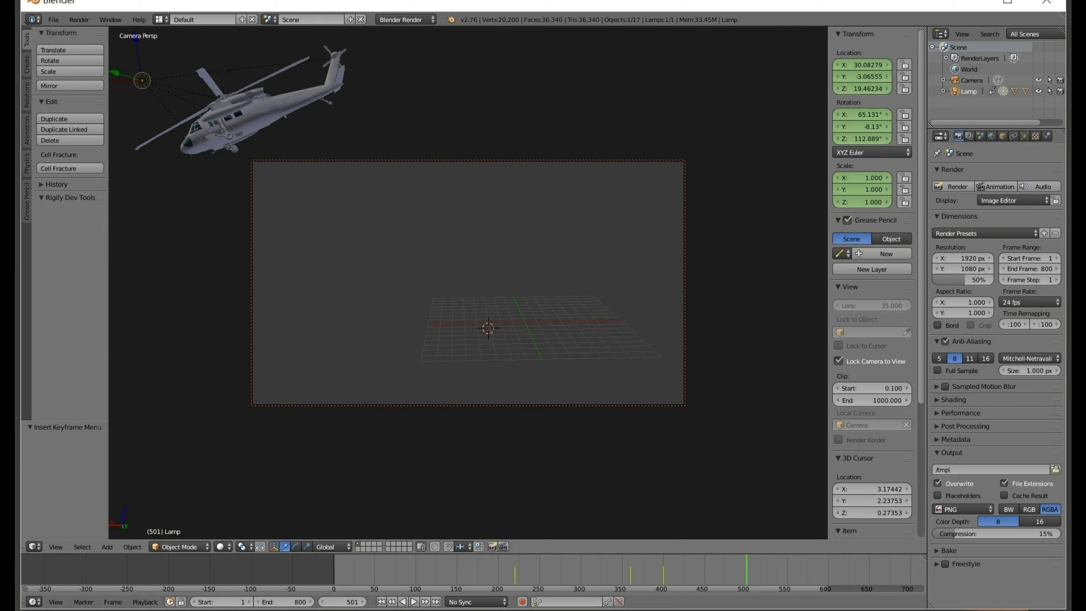
Step: Move the lamp, rotate it -53.119° about Z, adjust its position, and re-key LocRotScale
{"action": "key", "text": "g"}
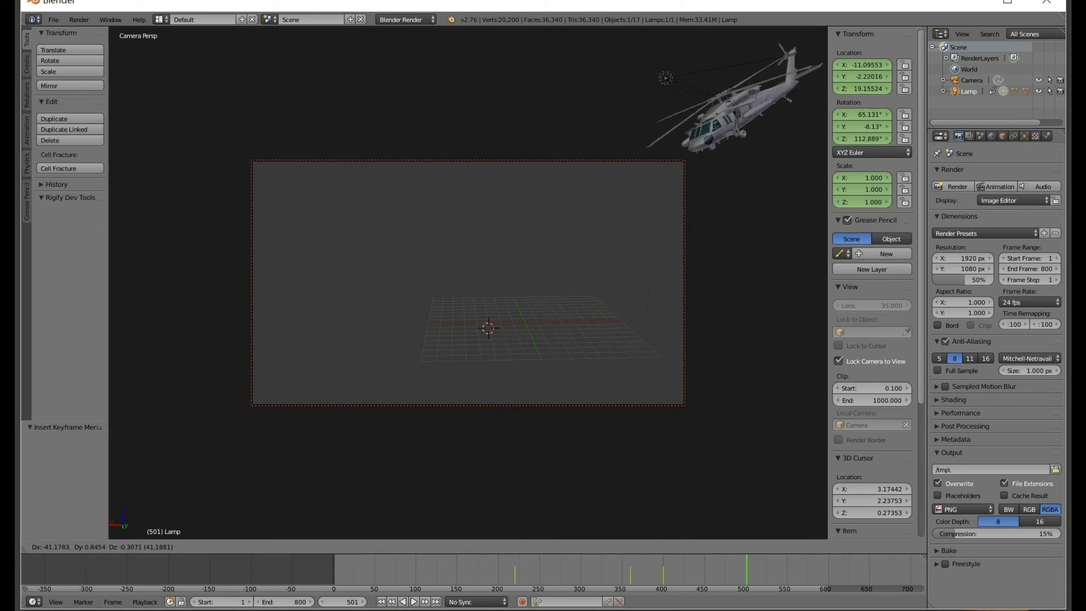
{"action": "key", "text": "Return"}
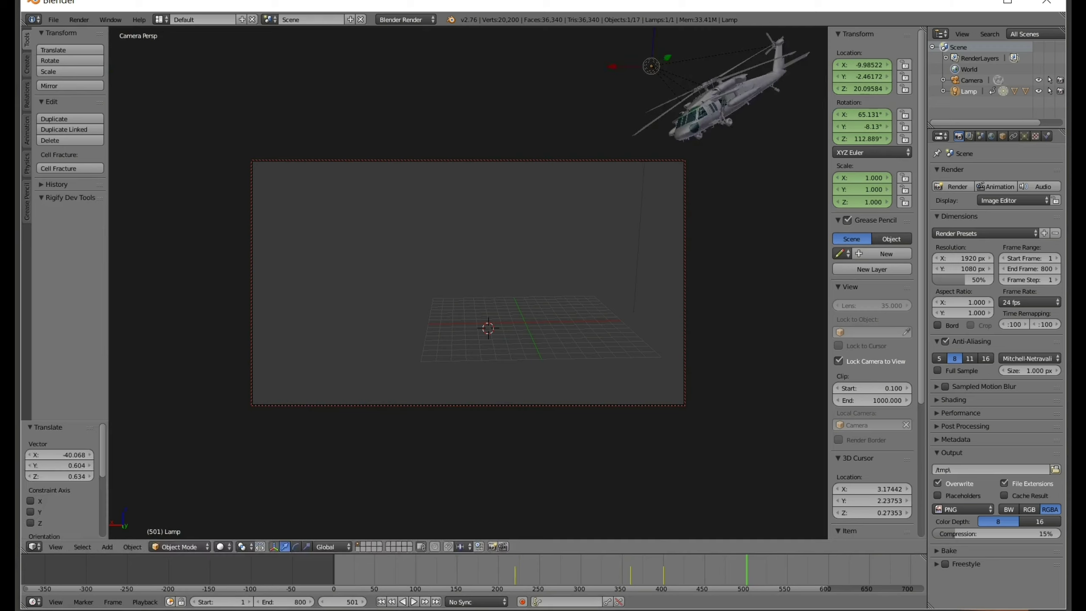
{"action": "key", "text": "r"}
{"action": "key", "text": "z"}
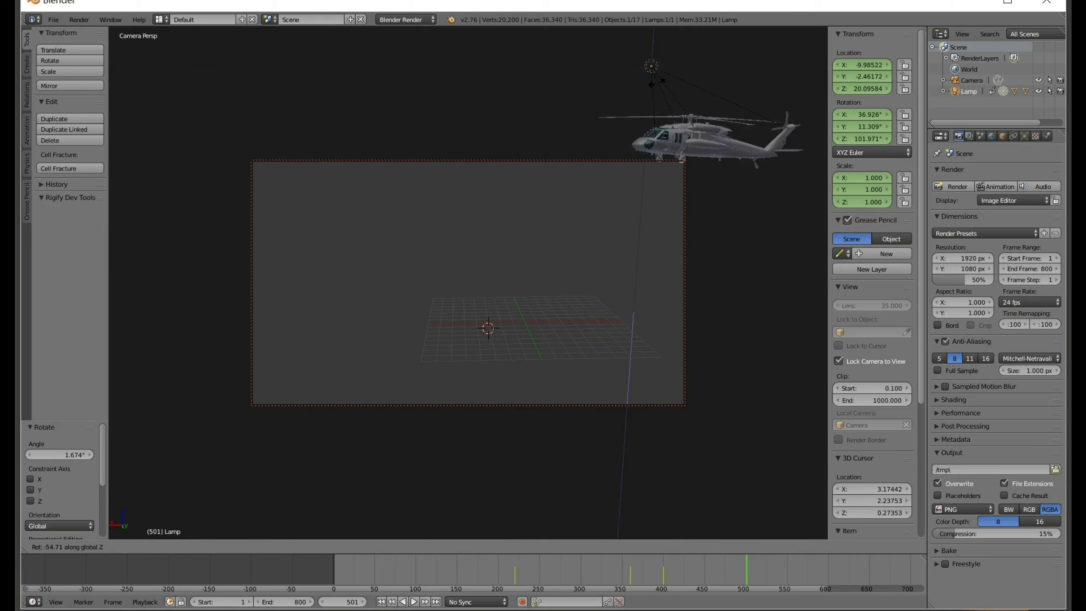
{"action": "key", "text": "Return"}
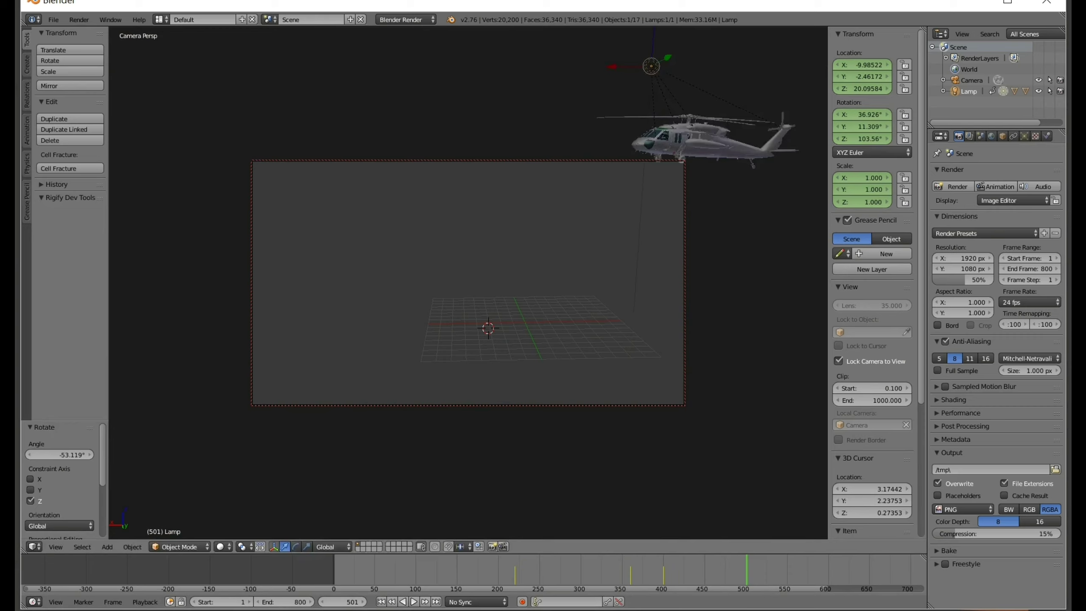
{"action": "key", "text": "g"}
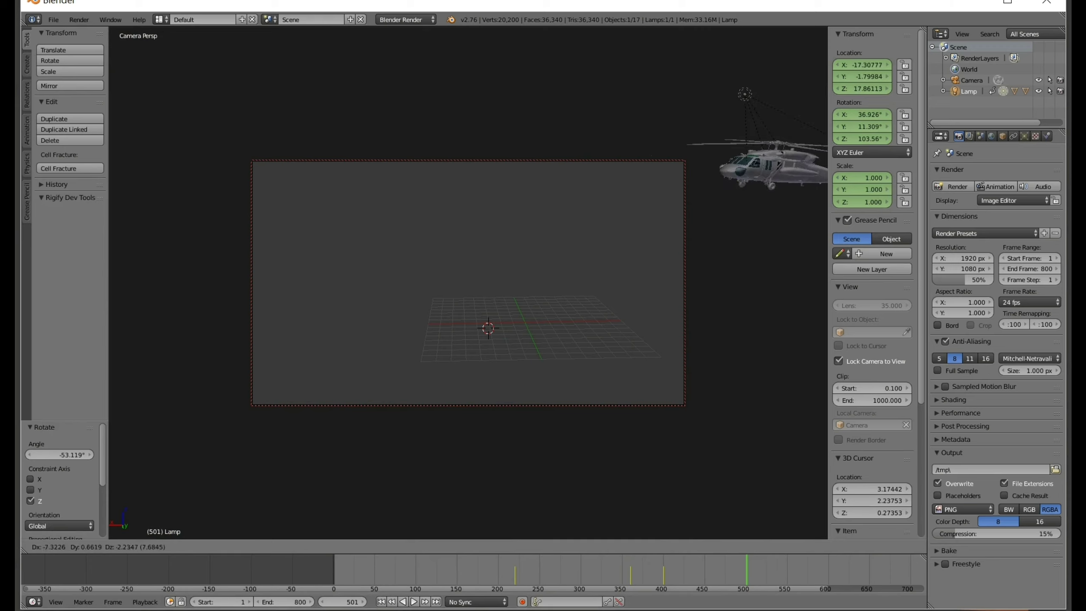
{"action": "key", "text": "Return"}
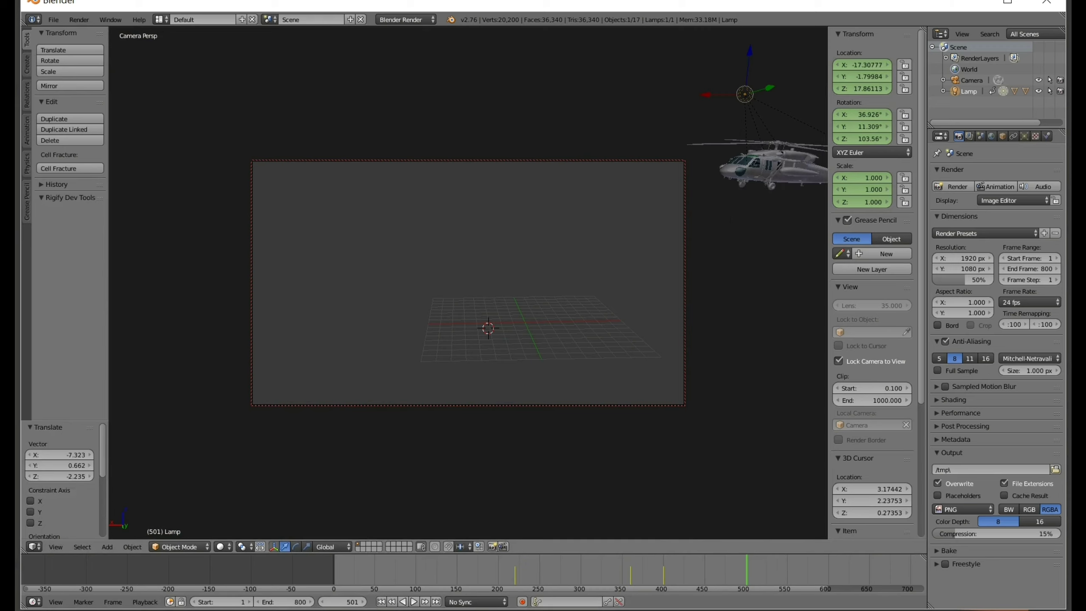
{"action": "key", "text": "i"}
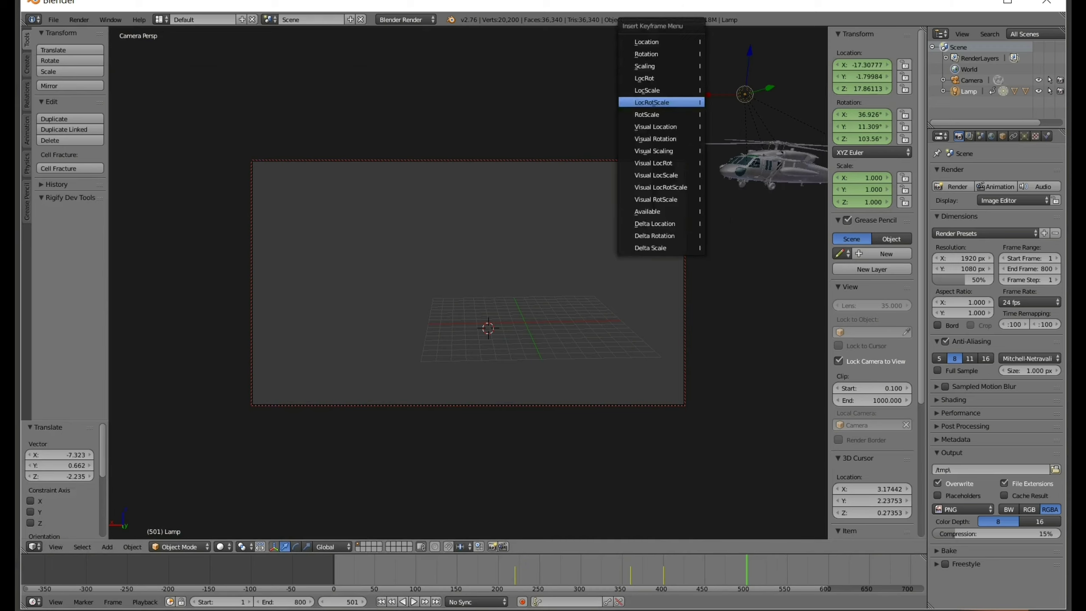
{"action": "key", "text": "Return"}
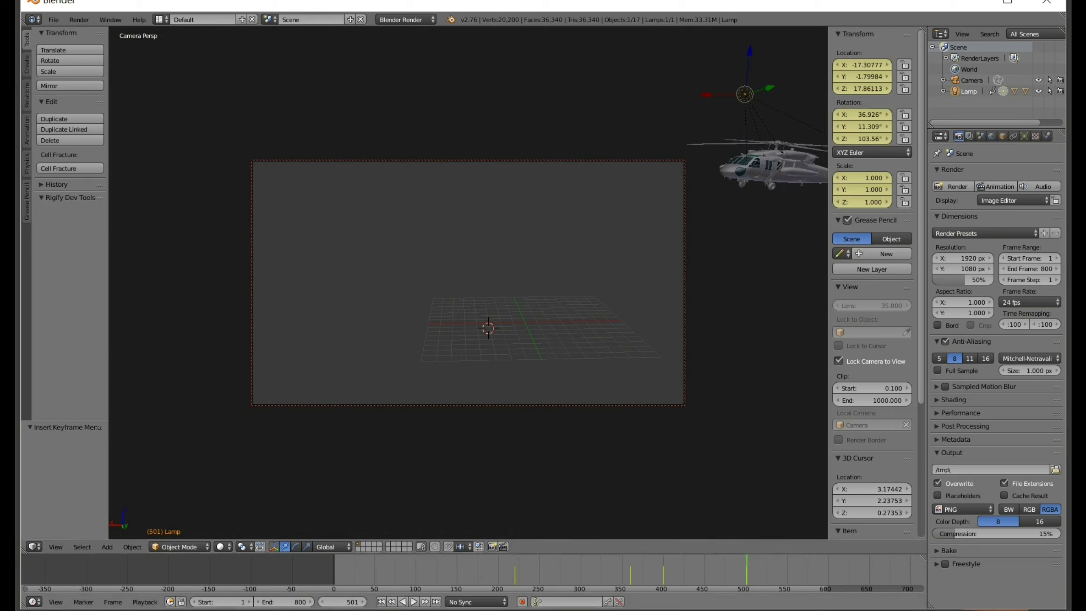
Step: Zoom the timeline out and play the animation forward
{"action": "scroll", "coordinate": [471, 571], "scroll_direction": "down", "scroll_amount": 2}
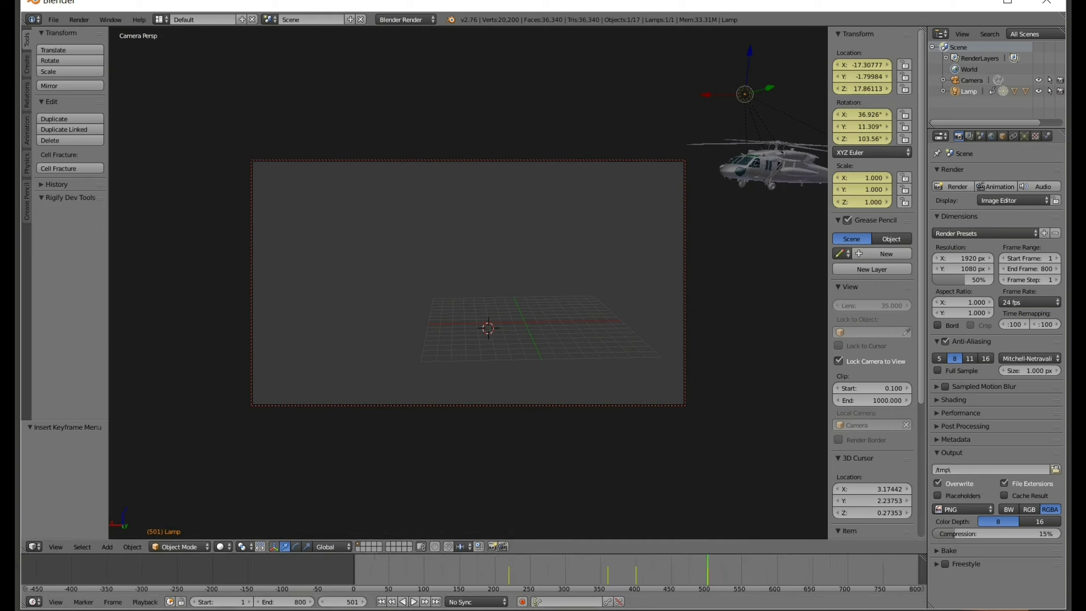
{"action": "scroll", "coordinate": [471, 571], "scroll_direction": "down", "scroll_amount": 1}
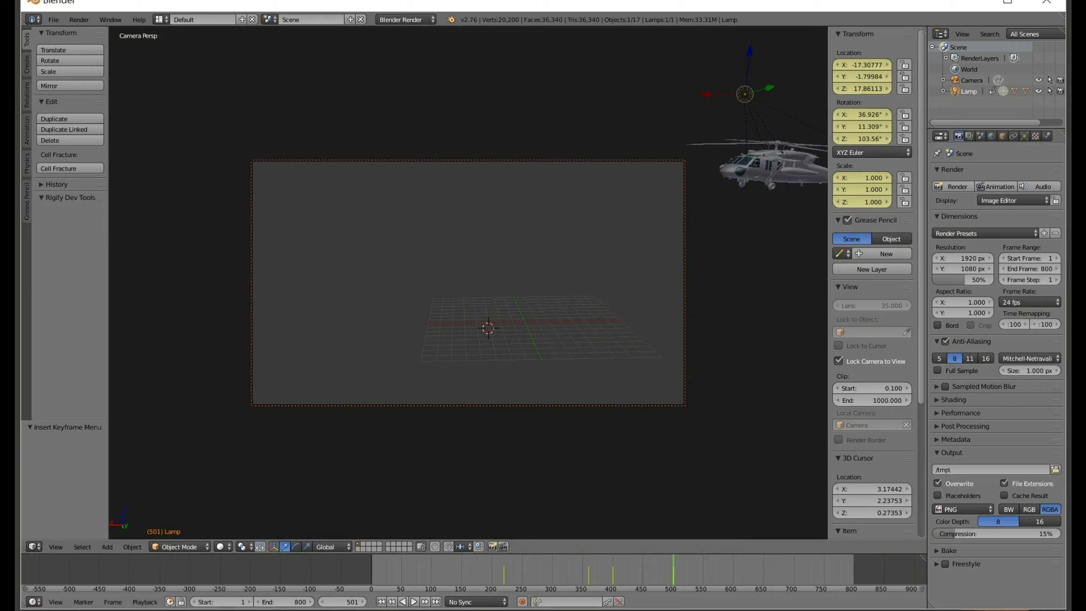
{"action": "key", "text": "alt+a"}
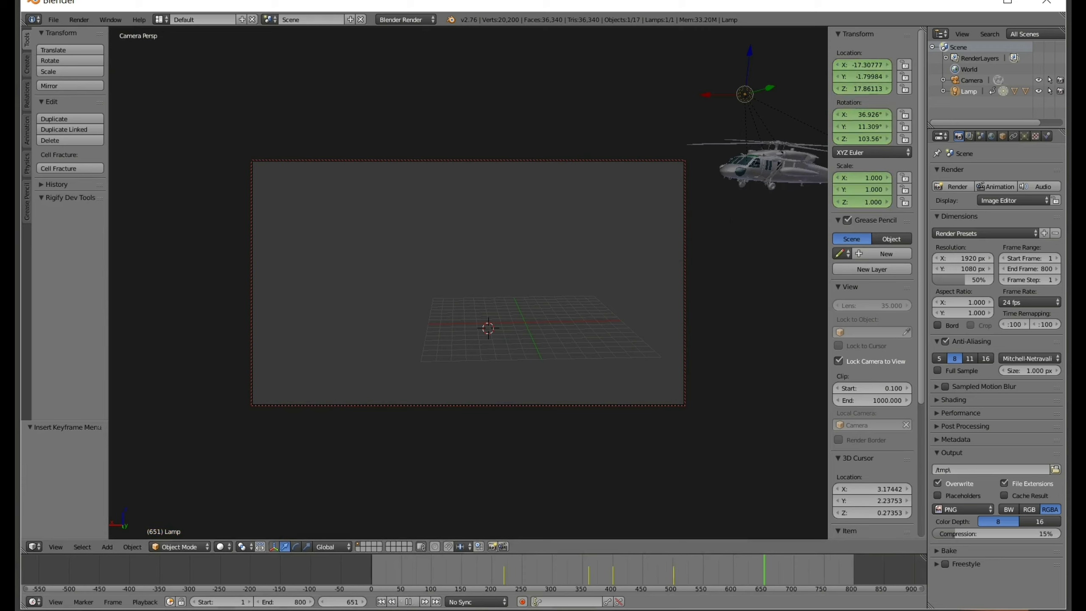
Step: Stop at frame 651, place the lamp just above the helicopter's nose, and key LocRotScale
{"action": "key", "text": "alt+a"}
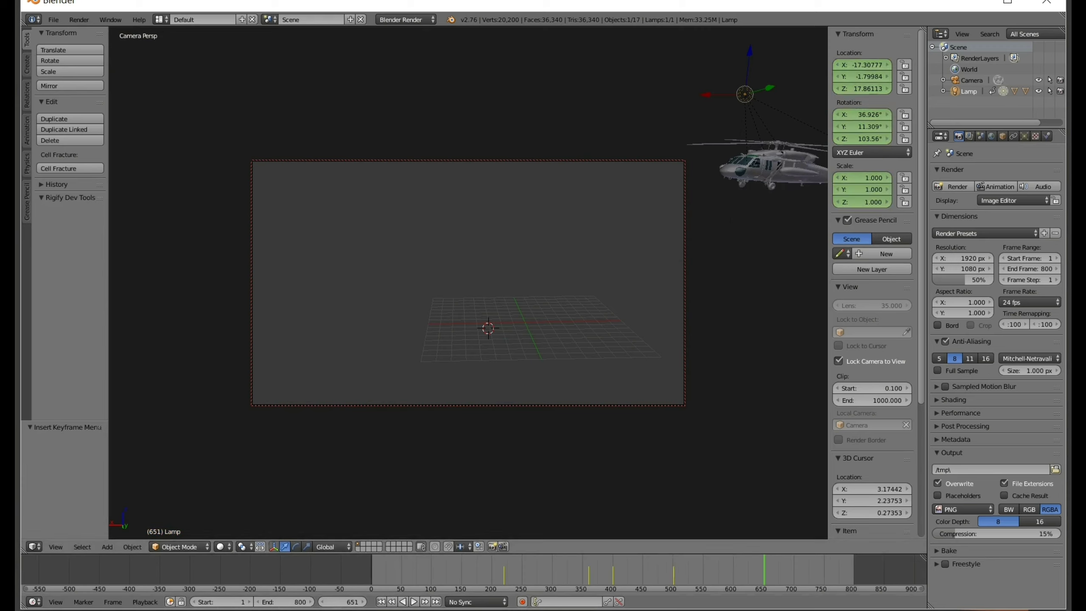
{"action": "key", "text": "g"}
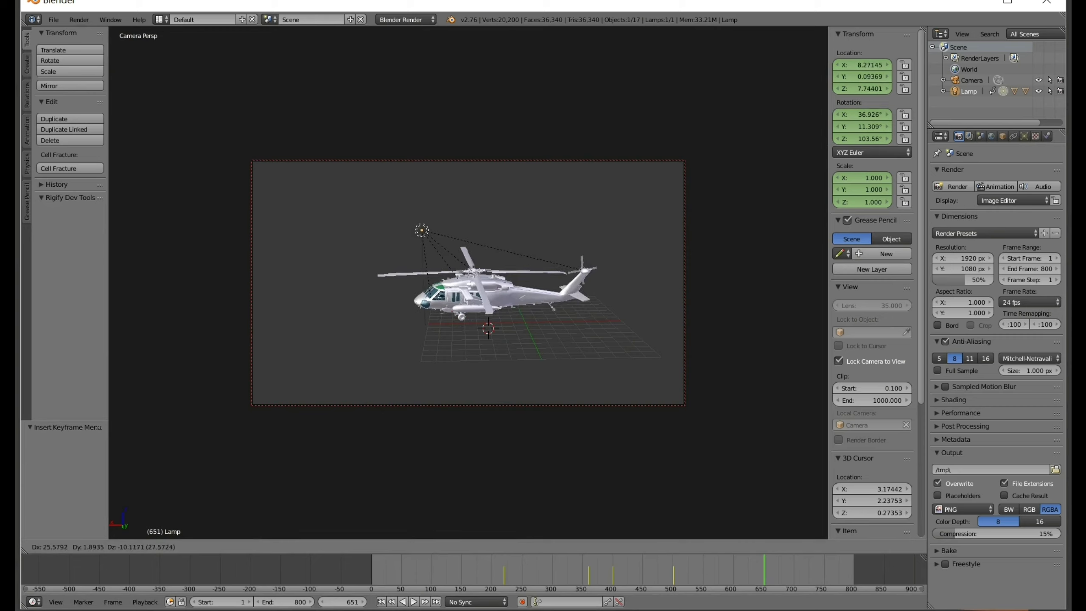
{"action": "key", "text": "Return"}
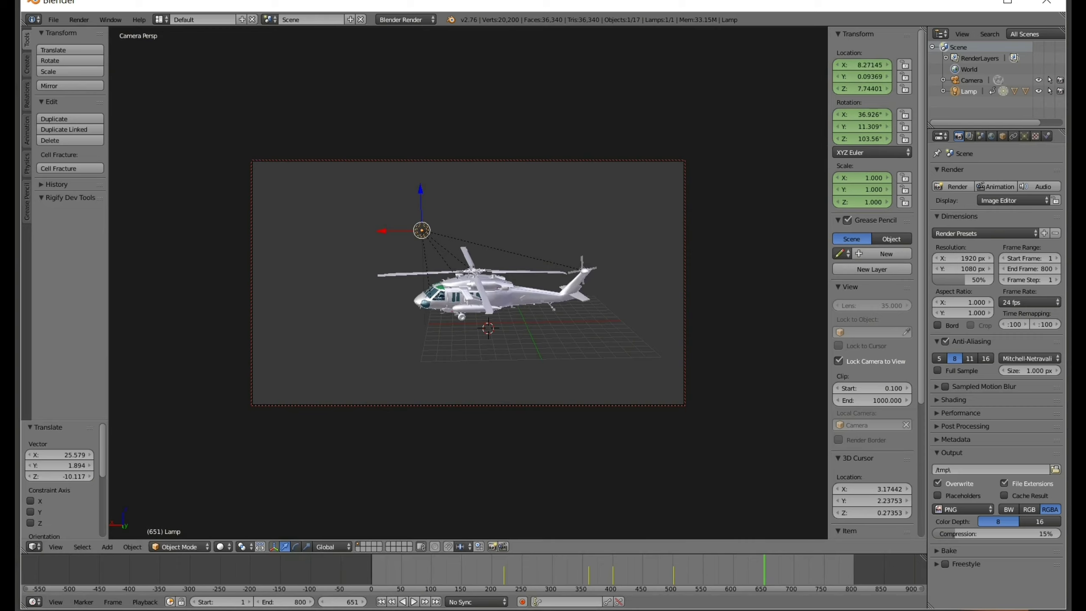
{"action": "key", "text": "g"}
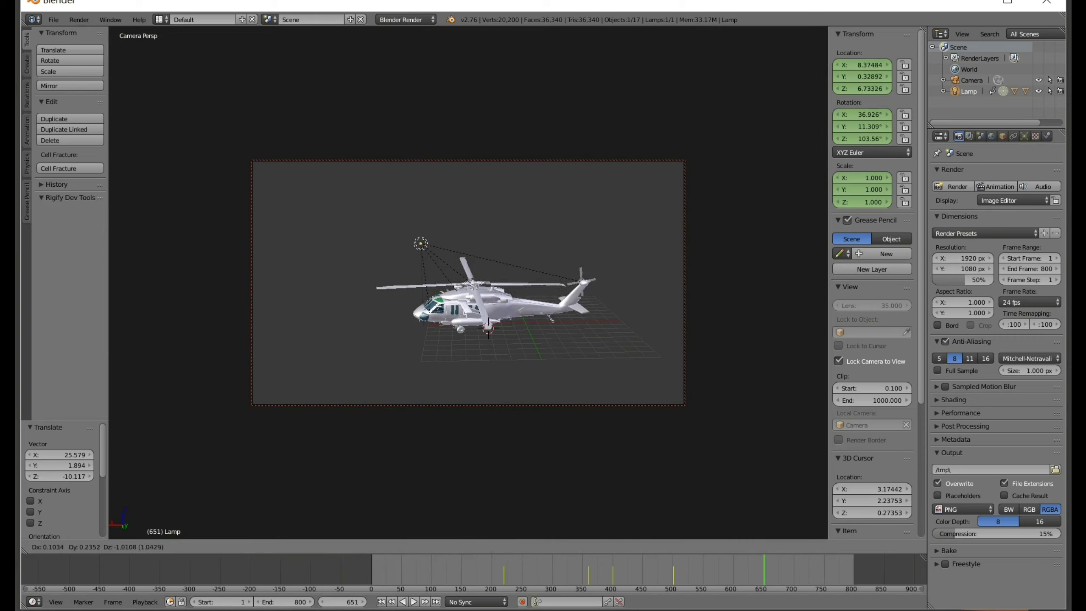
{"action": "key", "text": "Return"}
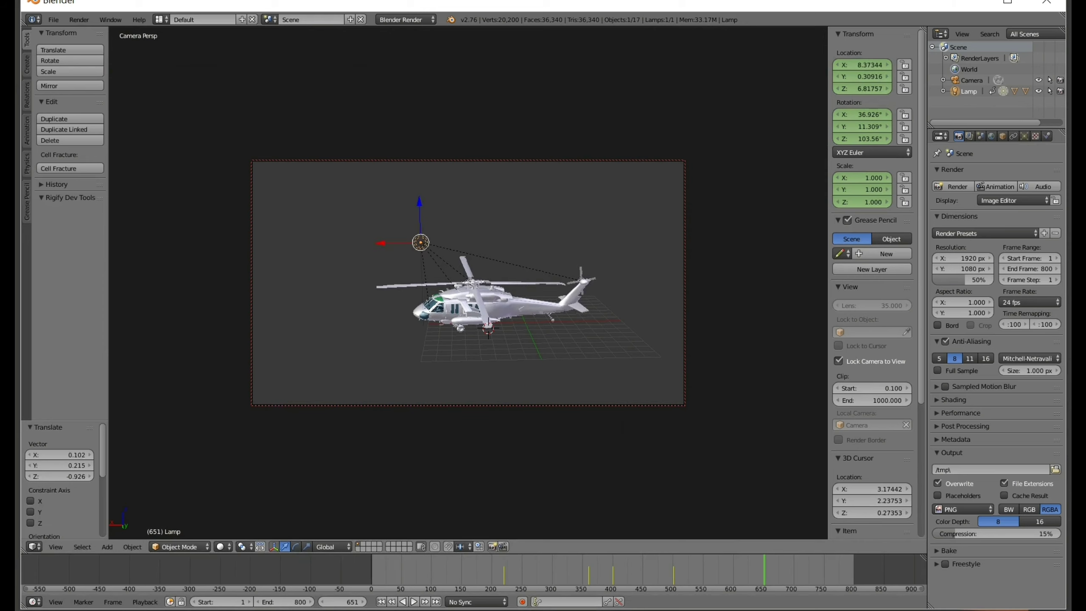
{"action": "key", "text": "i"}
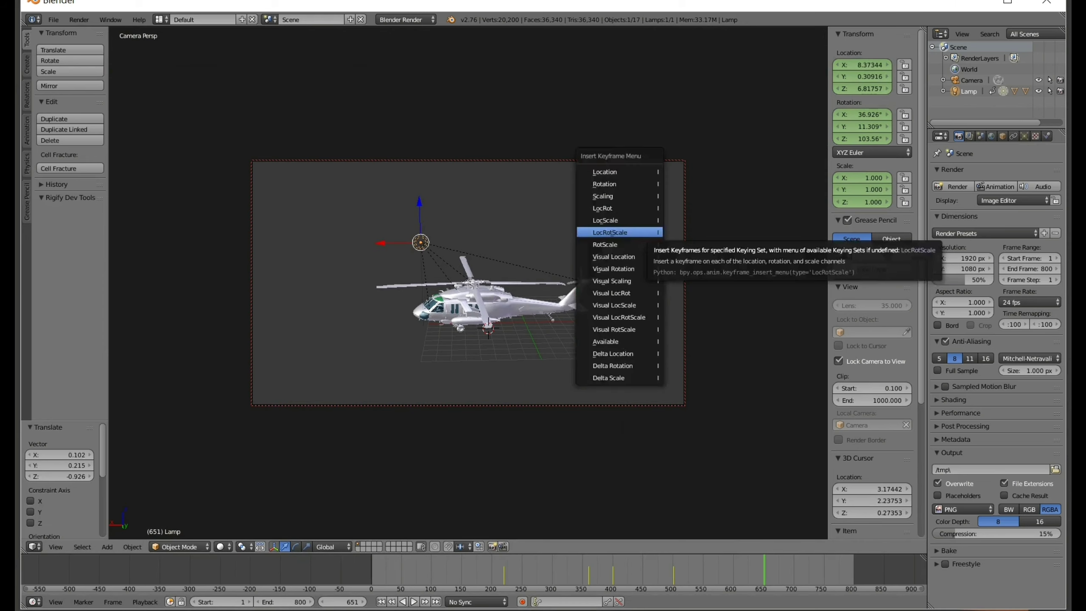
{"action": "key", "text": "Return"}
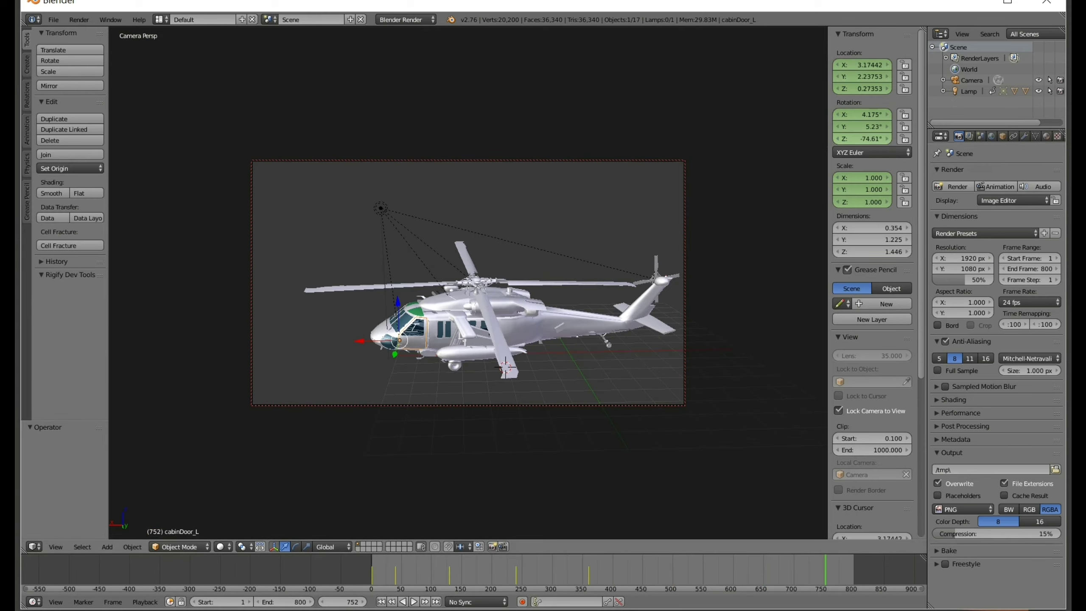
Step: Insert a Rotation keyframe on cabinDoor_L at frame 752
{"action": "key", "text": "i"}
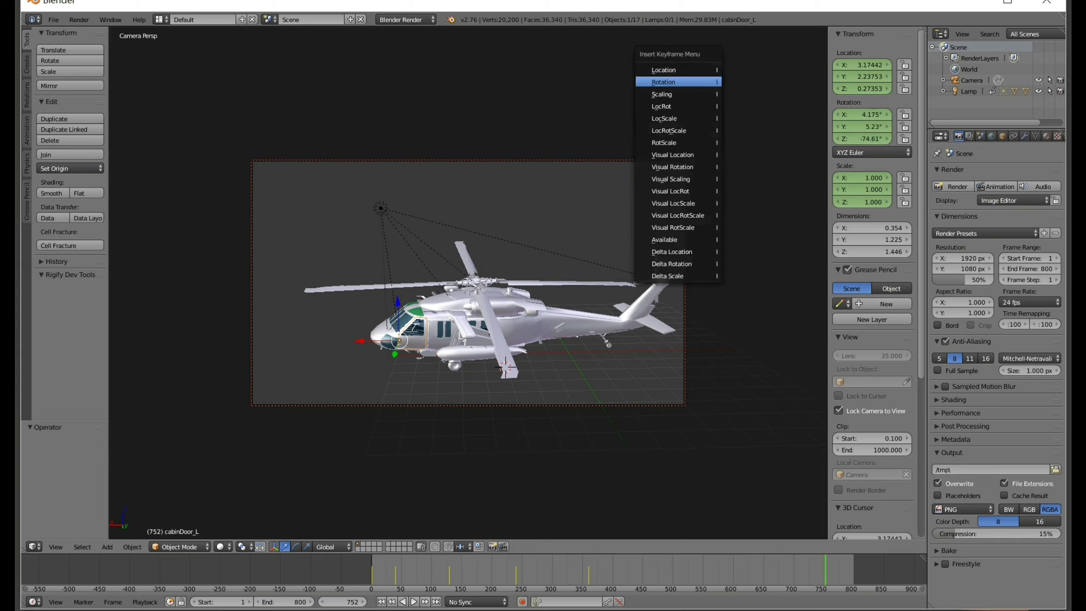
{"action": "key", "text": "Return"}
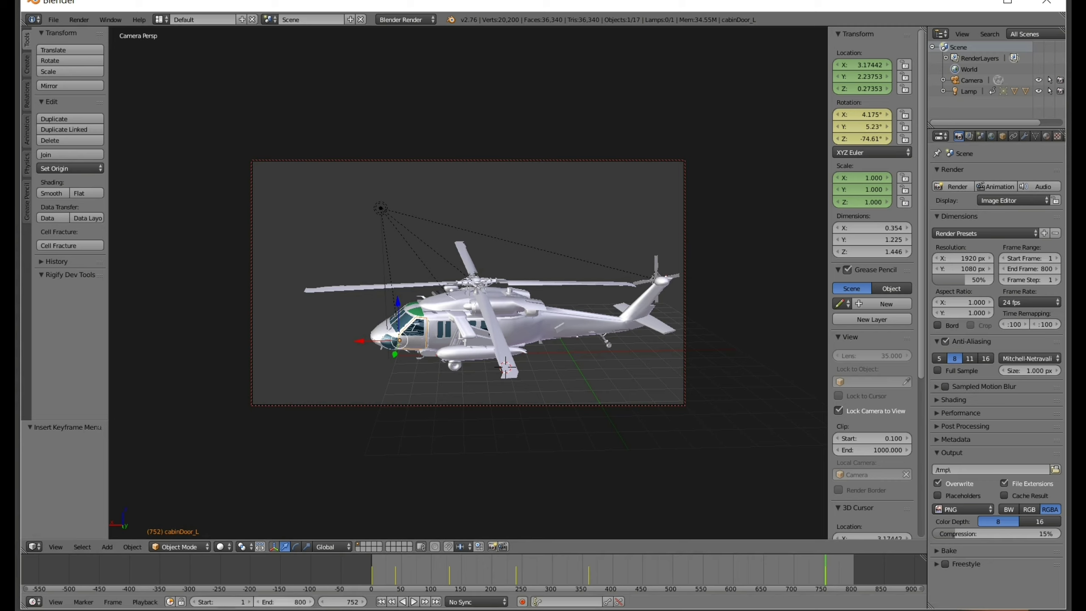
Step: Set the timeline End frame to 900
{"action": "left_click", "coordinate": [284, 602]}
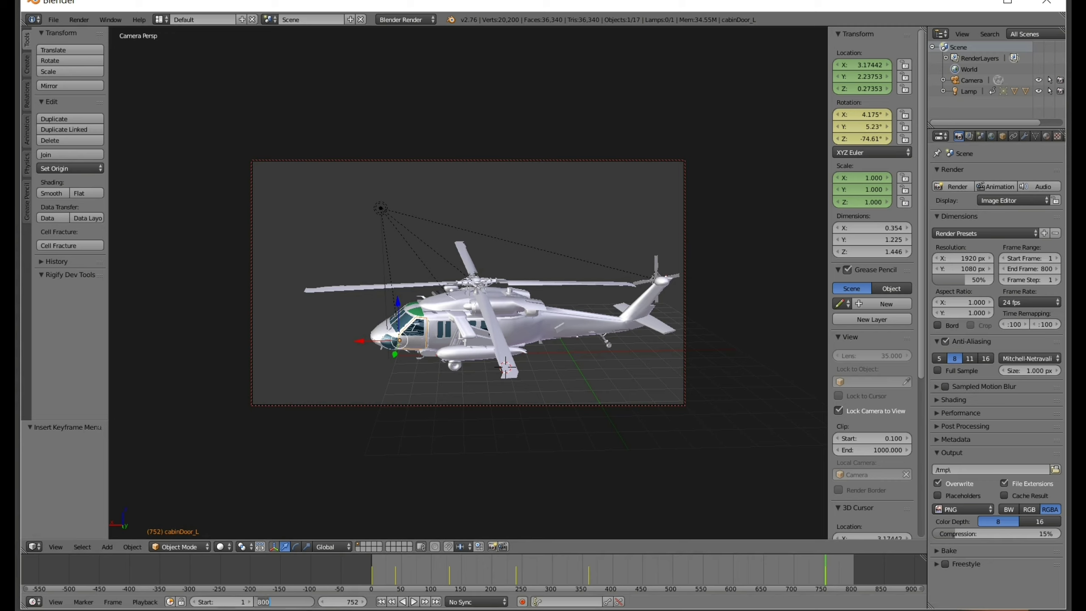
{"action": "type", "text": "900"}
{"action": "key", "text": "Return"}
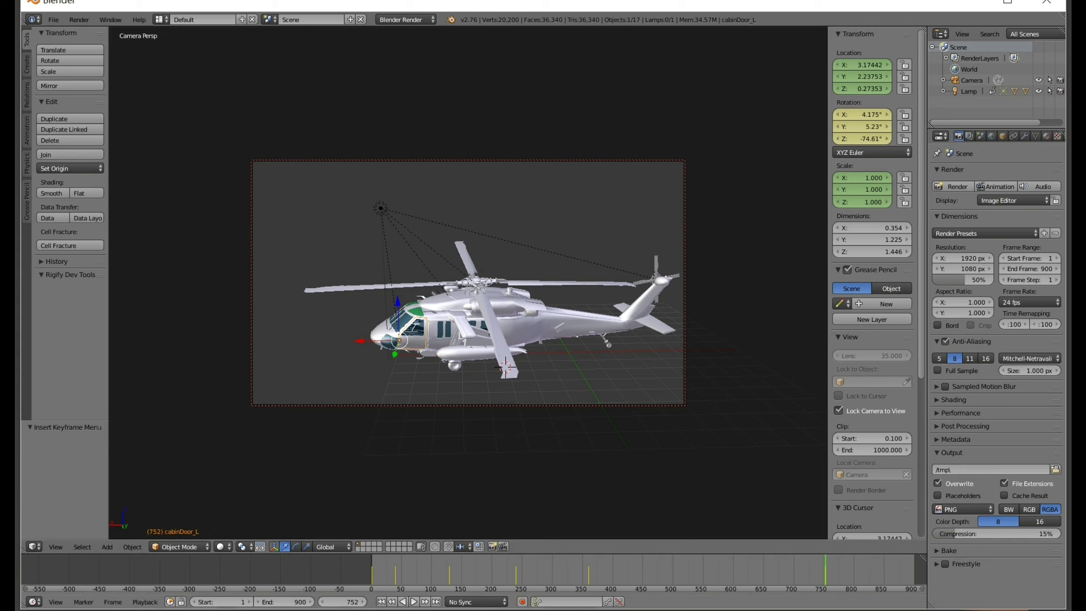
Step: At frame 852, rotate cabinDoor_L to -164.41° on Z and keyframe that rotation
{"action": "key", "text": "Up"}
{"action": "key", "text": "Up"}
{"action": "key", "text": "Up"}
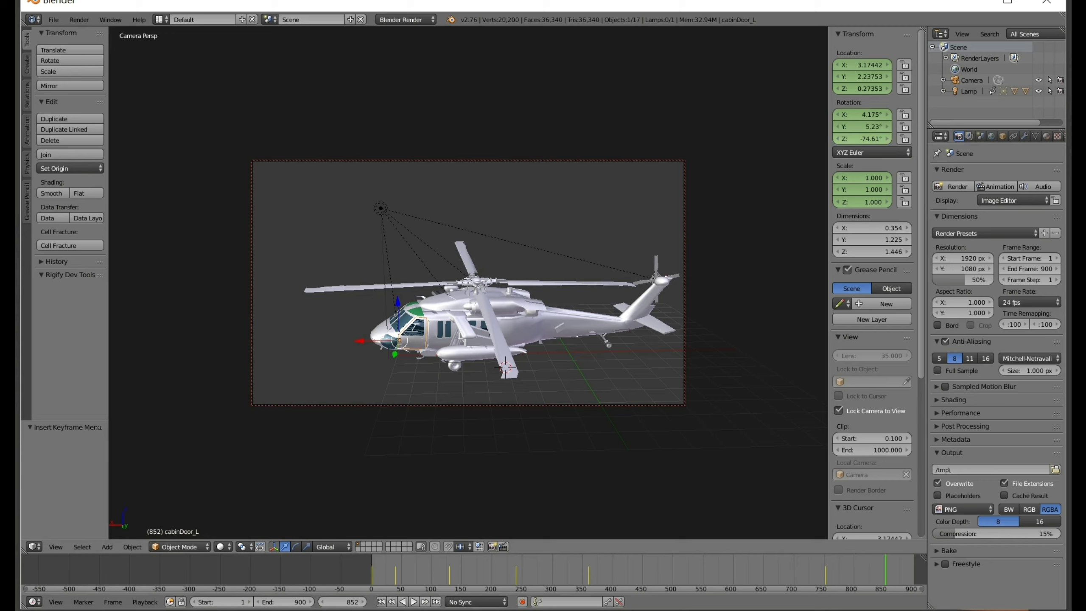
{"action": "mouse_move", "coordinate": [862, 138]}
{"action": "left_mouse_down"}
{"action": "mouse_move", "coordinate": [834, 138]}
{"action": "mouse_move", "coordinate": [857, 138]}
{"action": "left_mouse_up"}
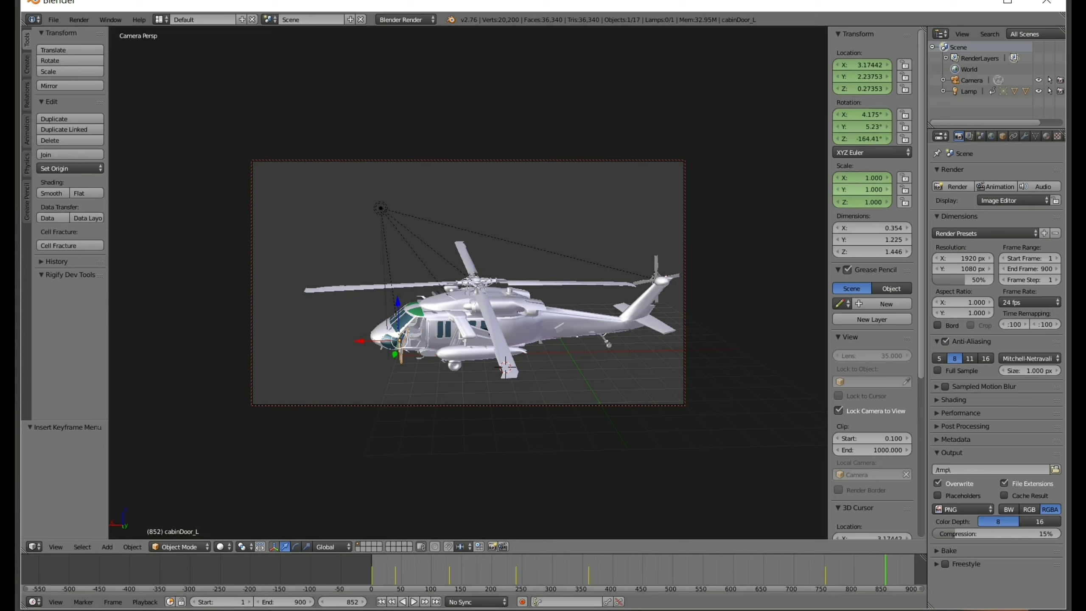
{"action": "right_click", "coordinate": [859, 139]}
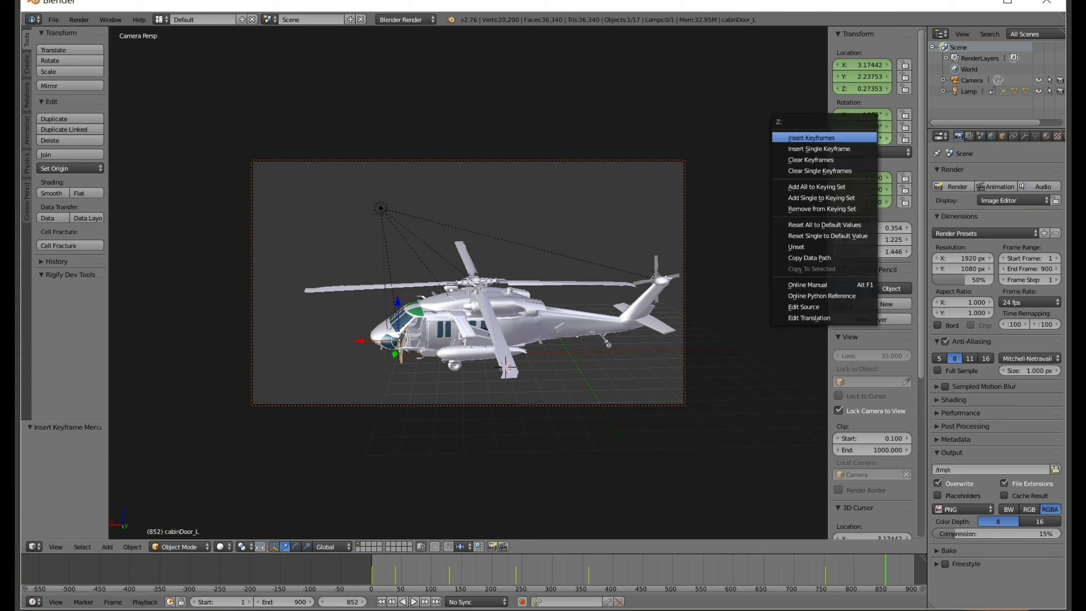
{"action": "left_click", "coordinate": [860, 137]}
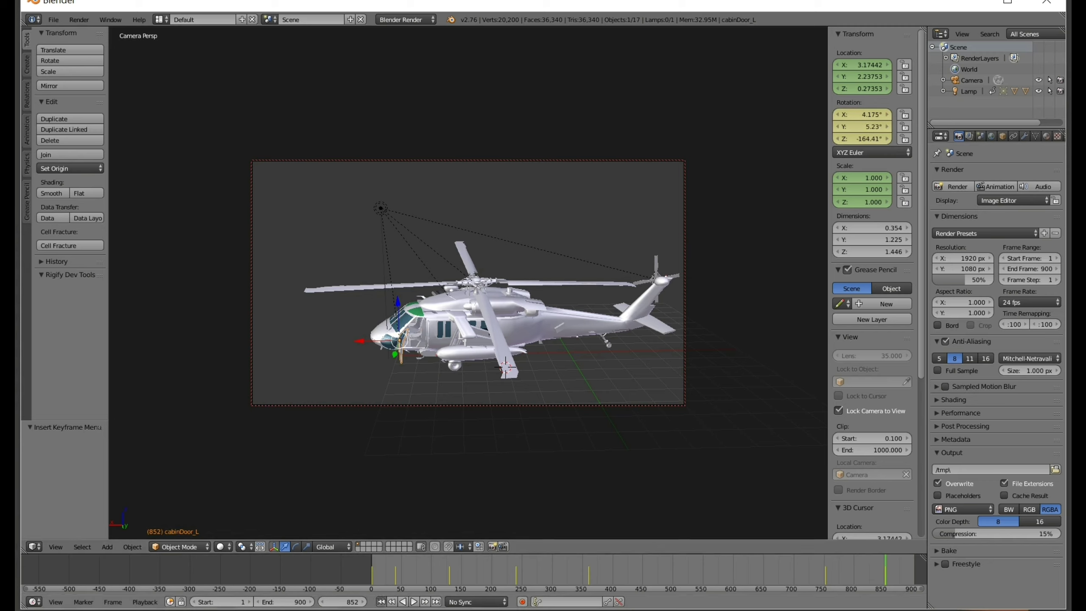
Step: Preview the animation from frame 1, then return to frame 1
{"action": "key", "text": "shift+Left"}
{"action": "key", "text": "alt+a"}
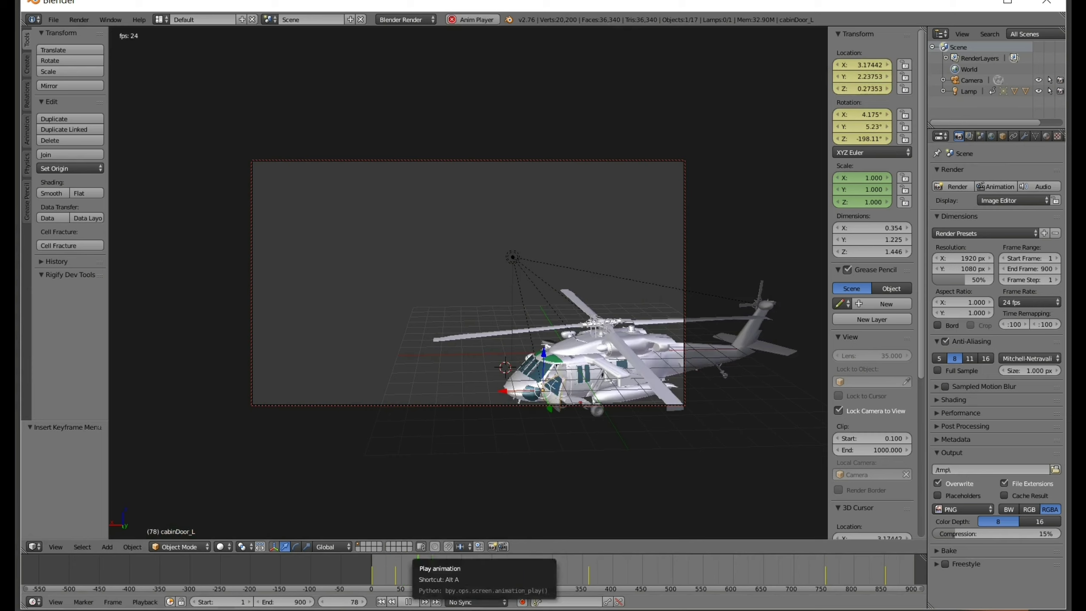
{"action": "left_click", "coordinate": [408, 602]}
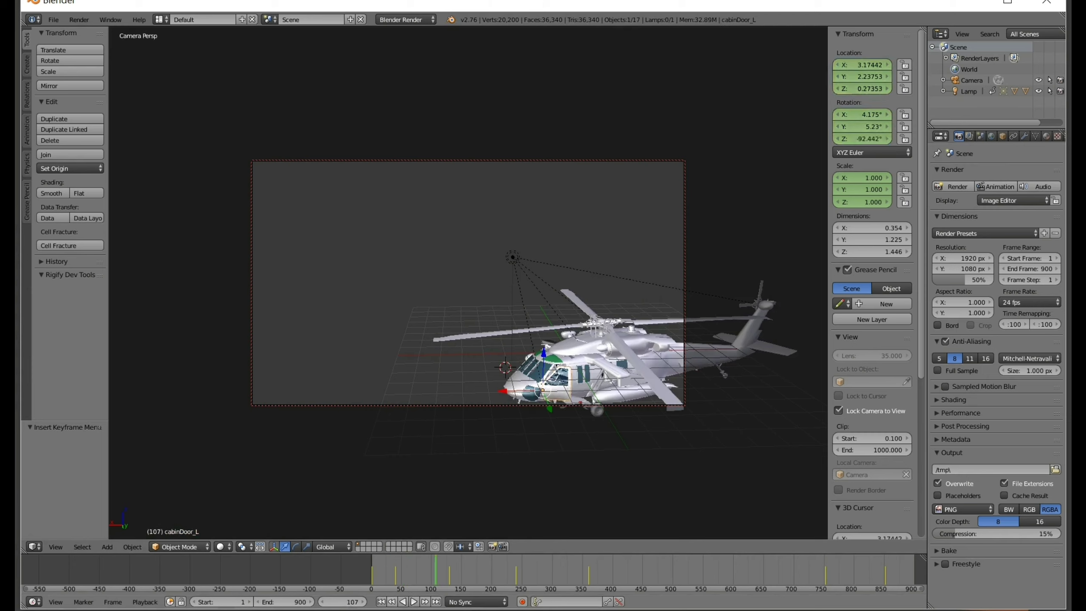
{"action": "key", "text": "shift+Left"}
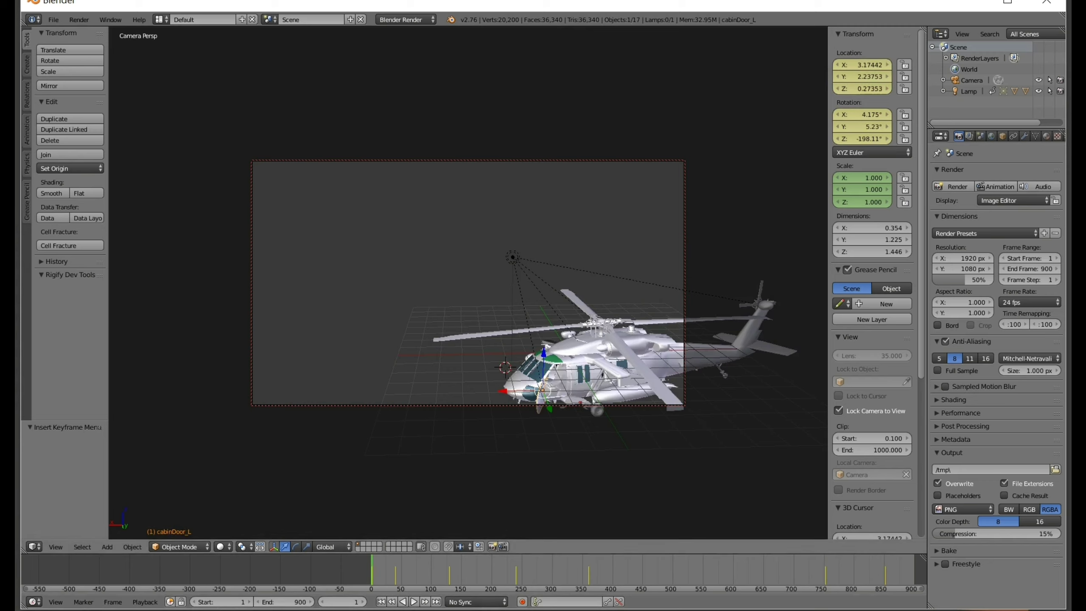
Step: Scale the selected lamp and helicopter to 0.525 and key LocRotScale at frame 1
{"action": "right_click", "coordinate": [512, 258]}
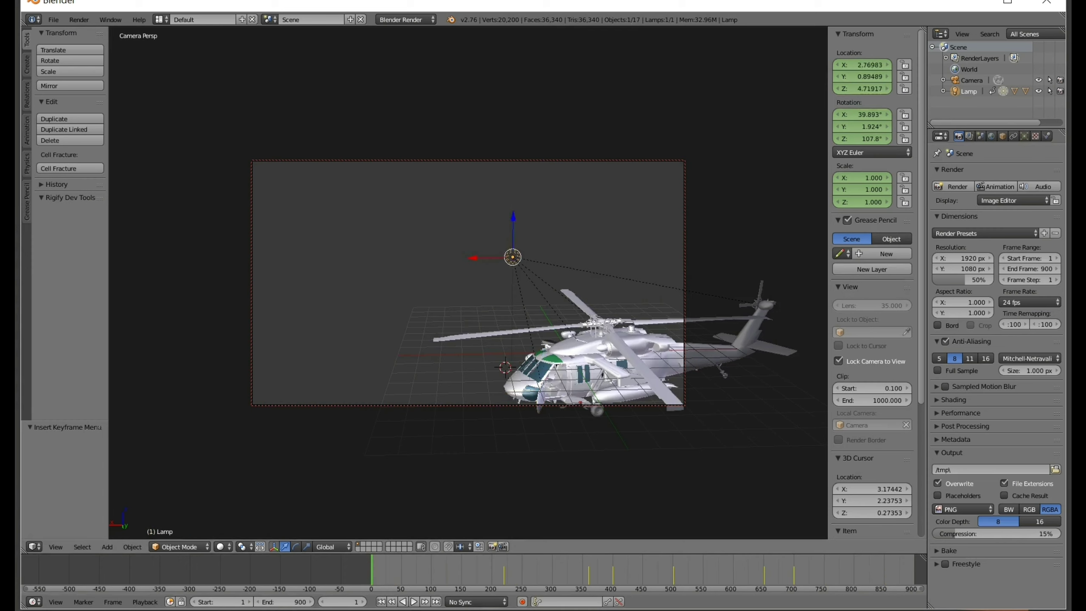
{"action": "key", "text": "g"}
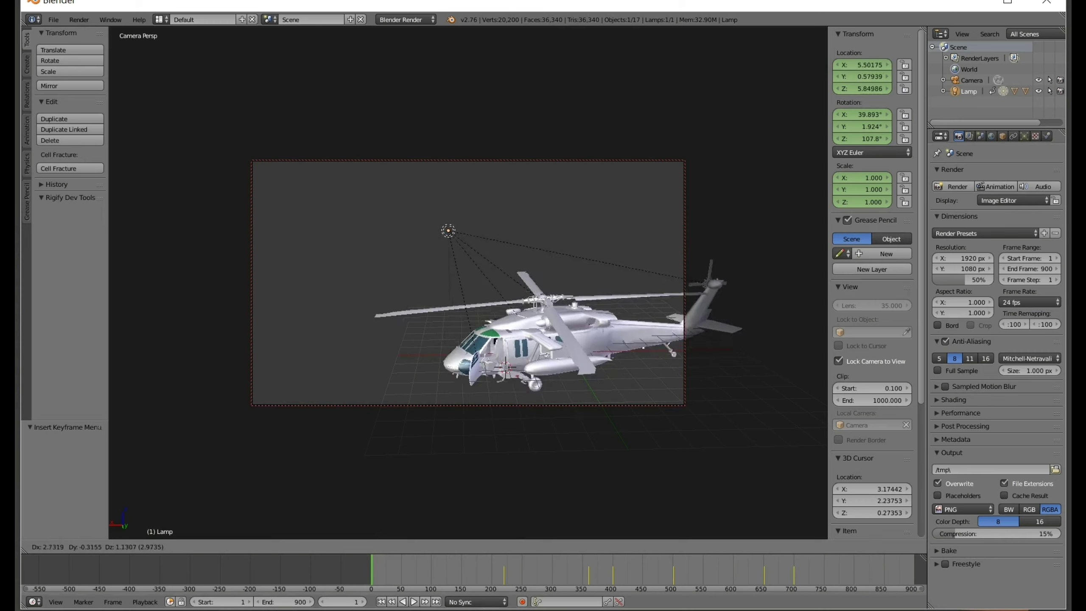
{"action": "key", "text": "s"}
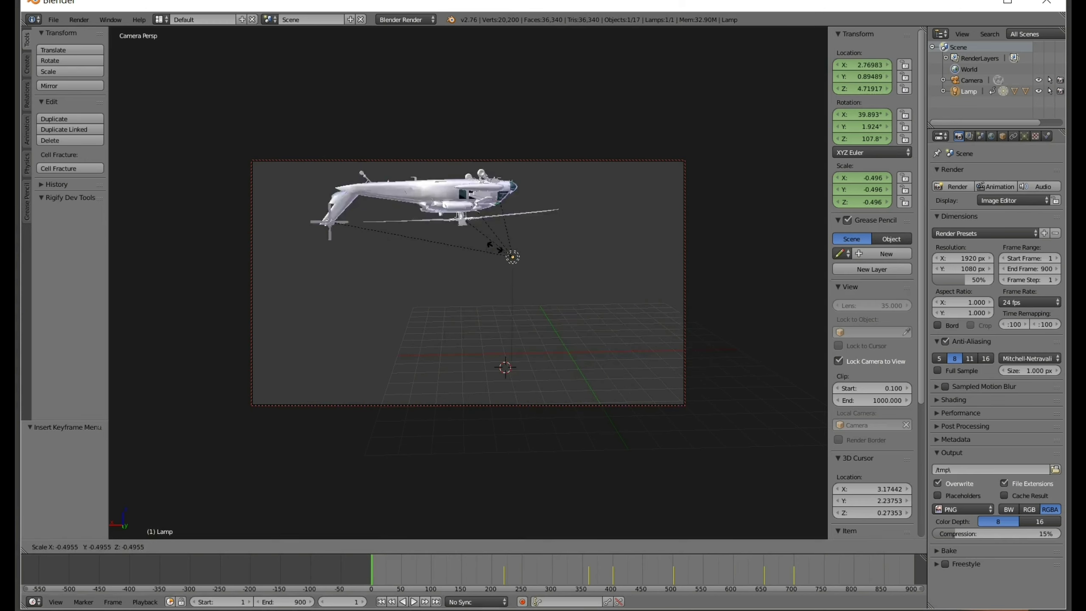
{"action": "key", "text": "Escape"}
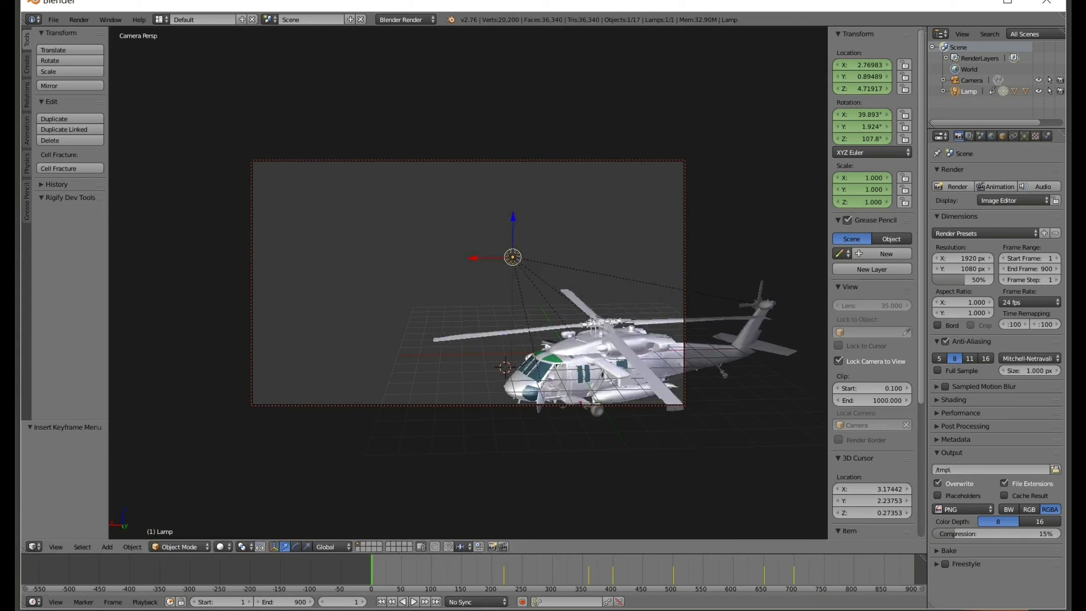
{"action": "key", "text": "s"}
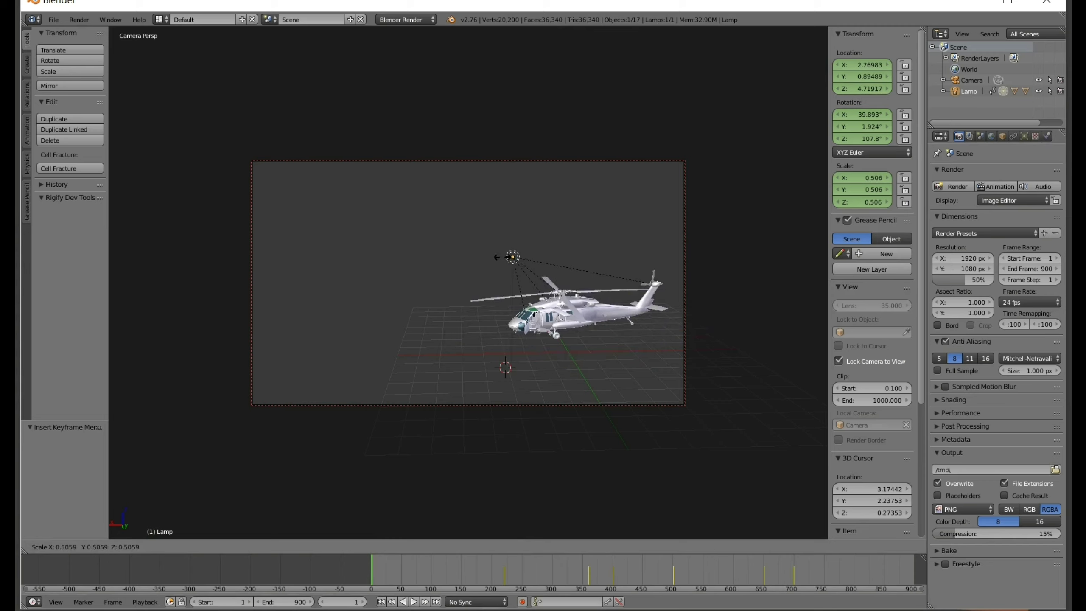
{"action": "left_click", "coordinate": [502, 257]}
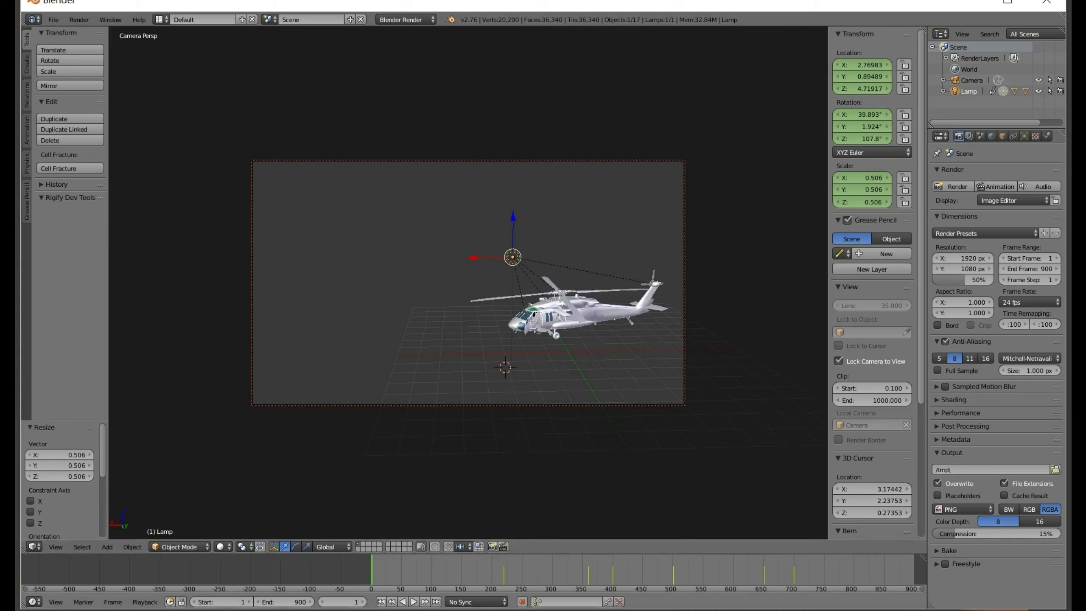
{"action": "key", "text": "ctrl+z"}
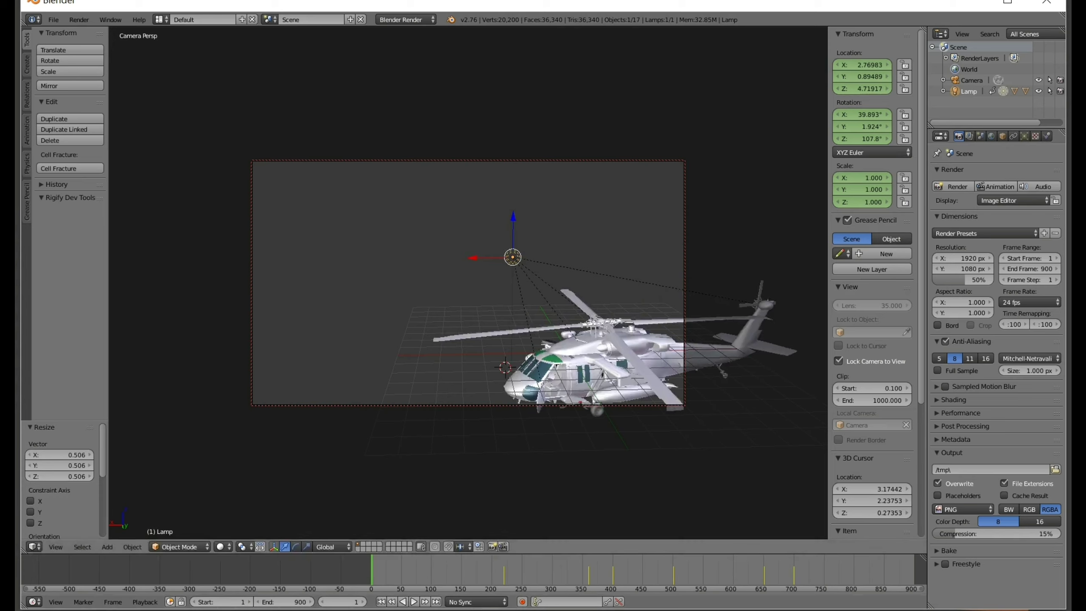
{"action": "key", "text": "s"}
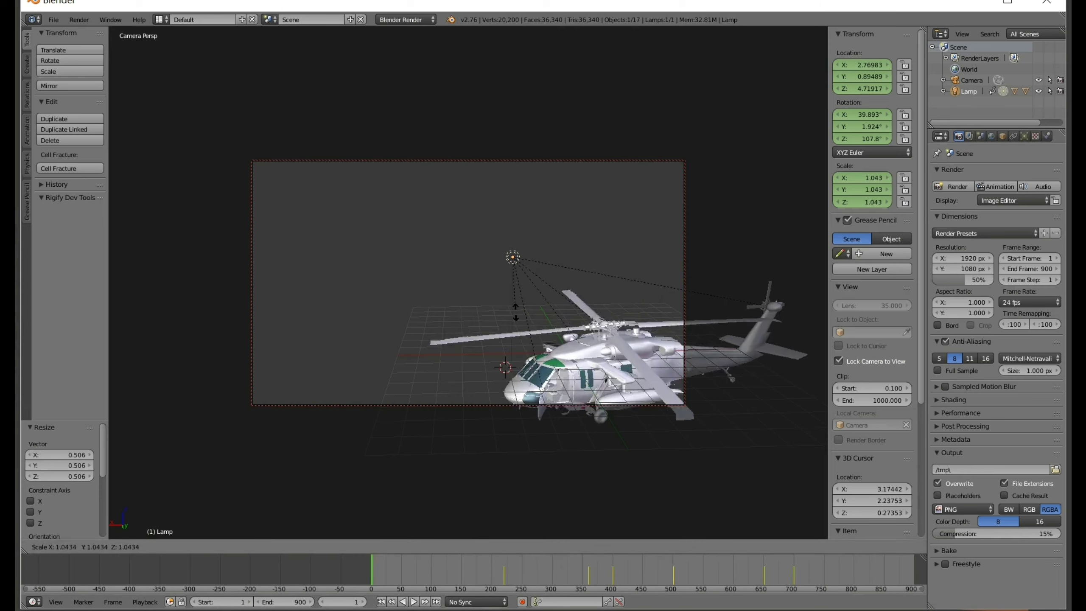
{"action": "left_click", "coordinate": [510, 284]}
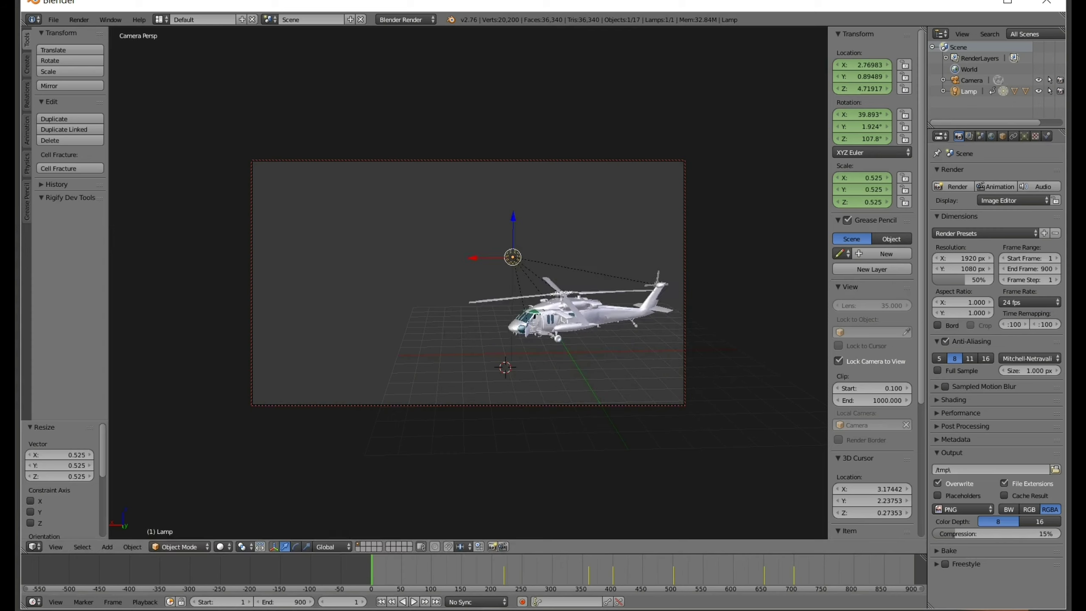
{"action": "key", "text": "i"}
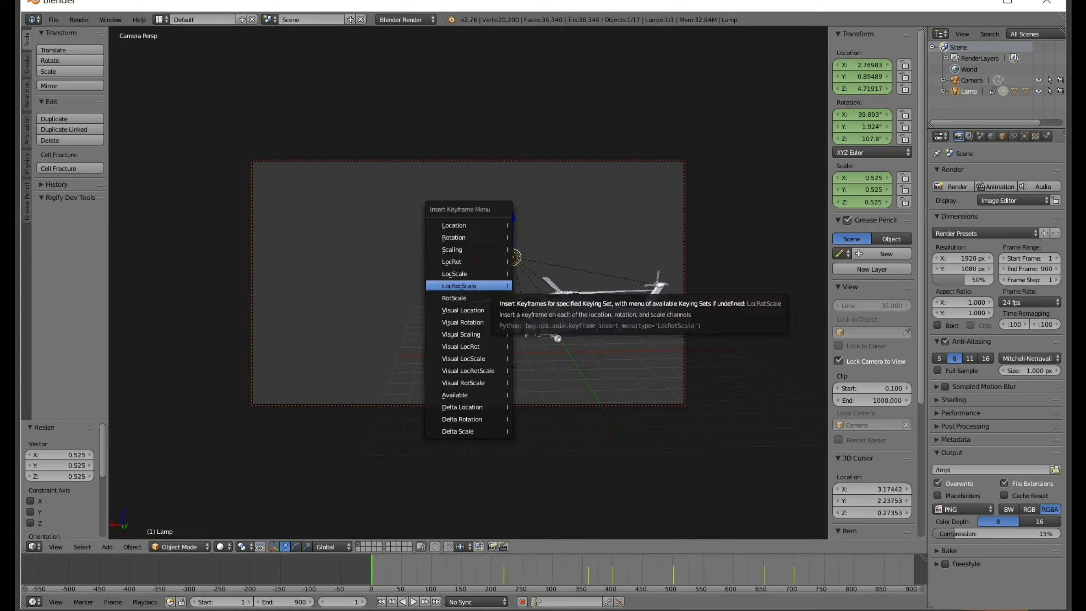
{"action": "left_click", "coordinate": [459, 286]}
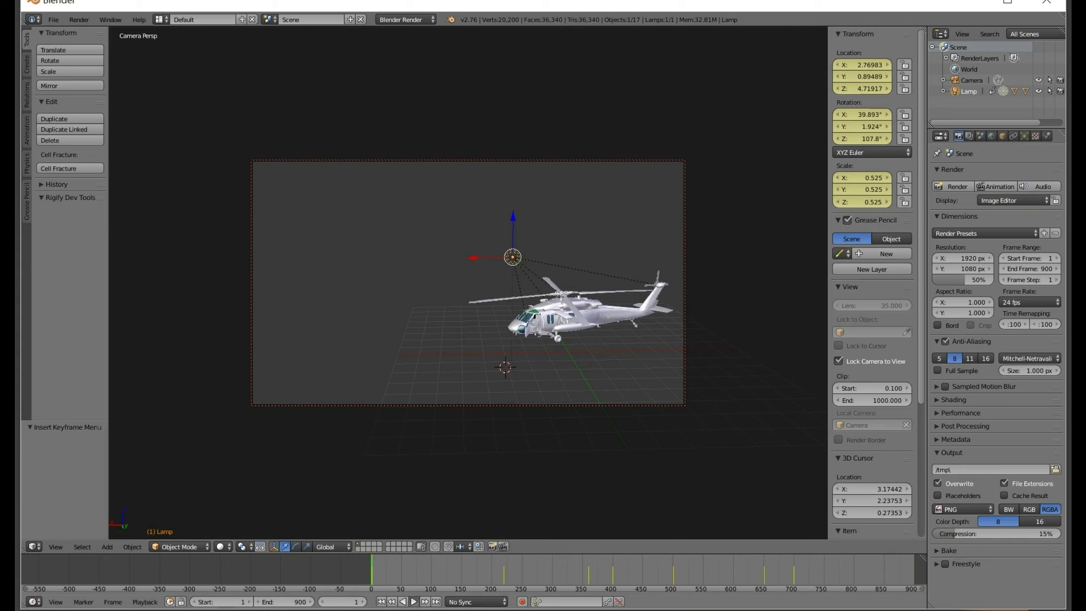
Step: Preview the helicopter animation, rewind to frame 1, and play it again to about frame 212
{"action": "key", "text": "alt+a"}
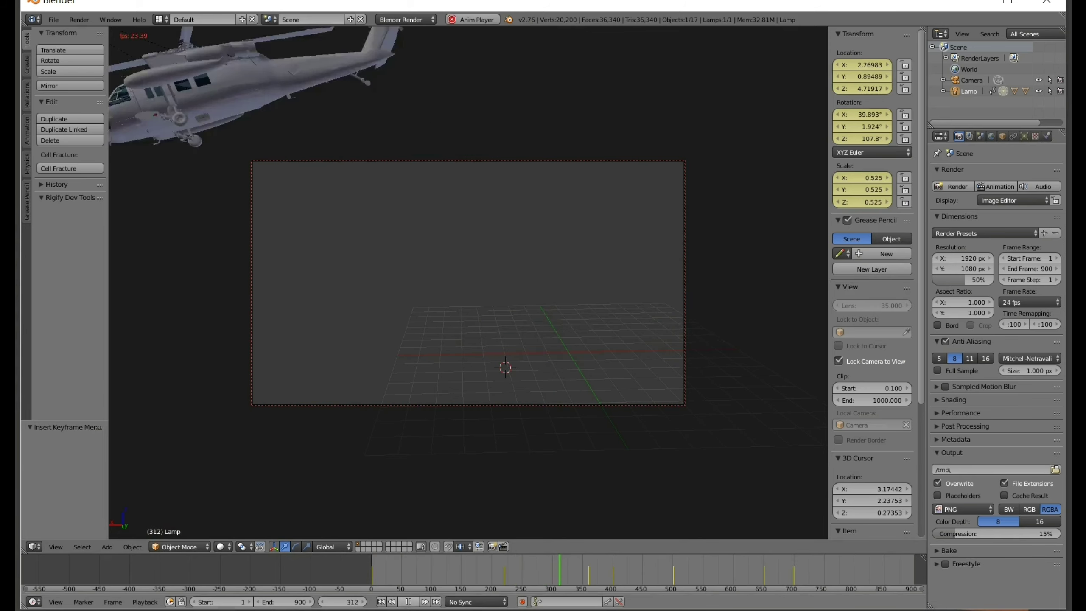
{"action": "key", "text": "alt+a"}
{"action": "key", "text": "shift+Left"}
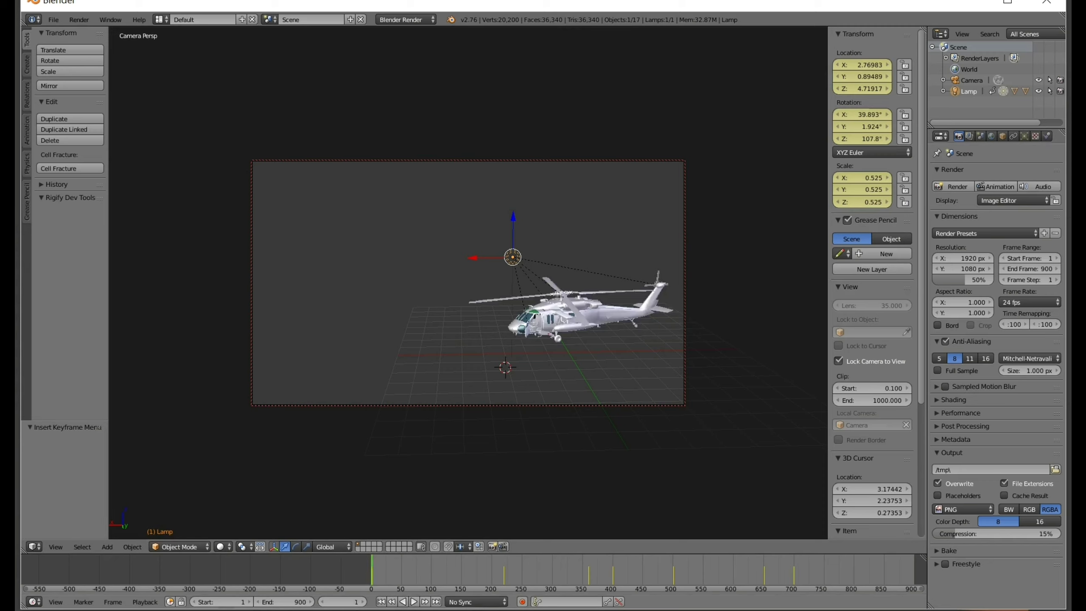
{"action": "key", "text": "alt+a"}
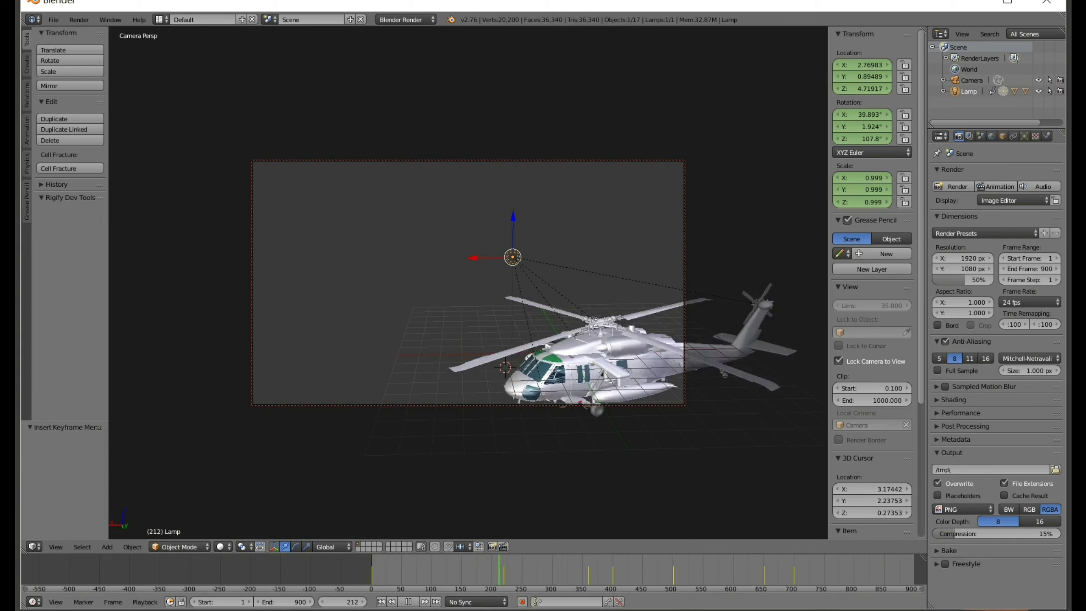
Step: At frame 0, insert a LocRotScale keyframe for the 0.525-scale helicopter, then preview playback
{"action": "key", "text": "shift+Left"}
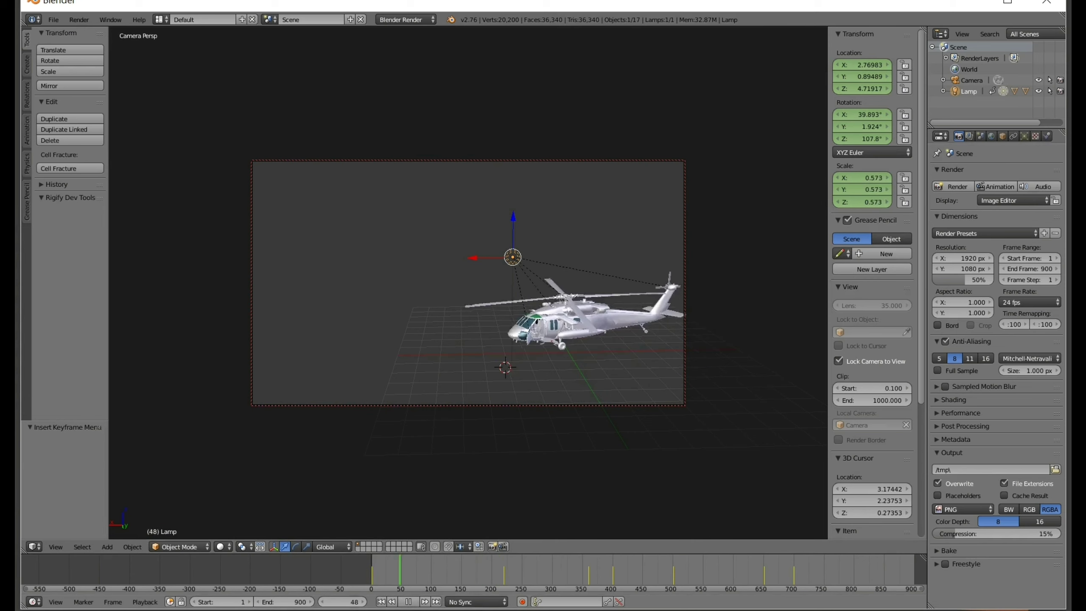
{"action": "key", "text": "shift+Left"}
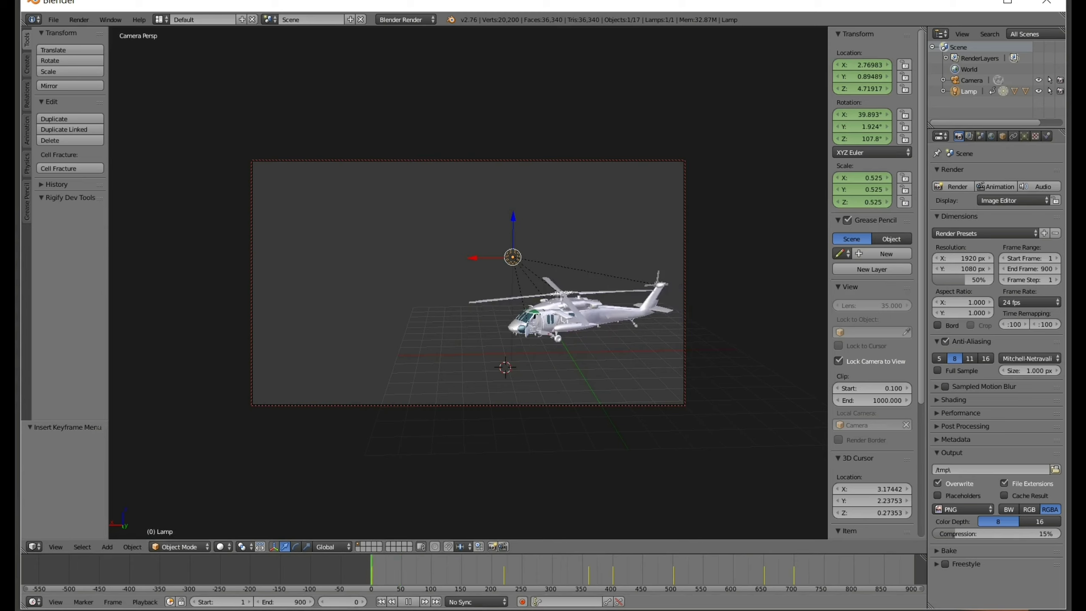
{"action": "key", "text": "alt+a"}
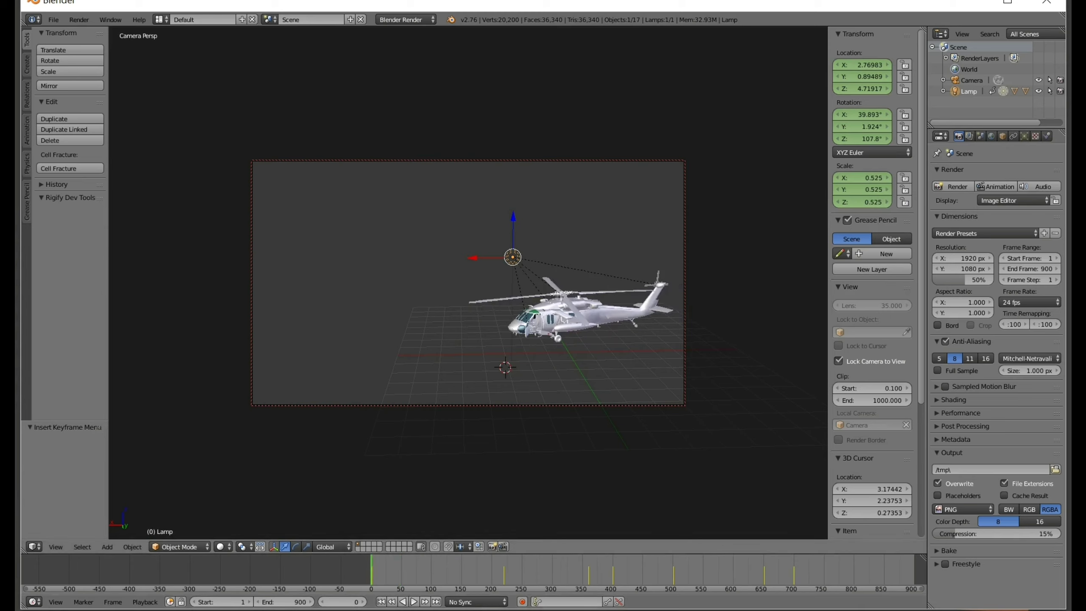
{"action": "key", "text": "i"}
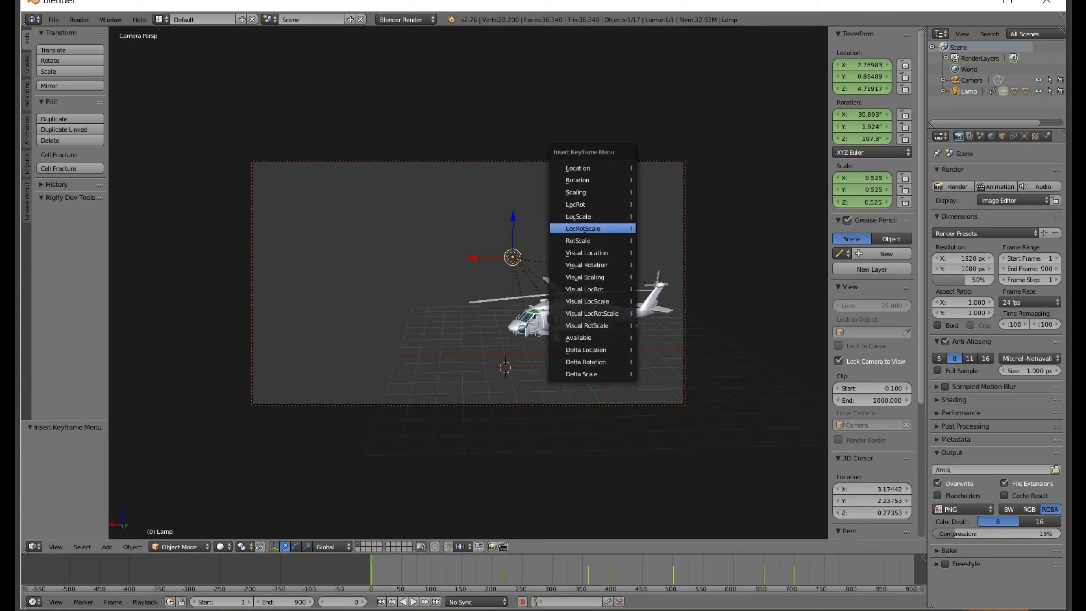
{"action": "key", "text": "Return"}
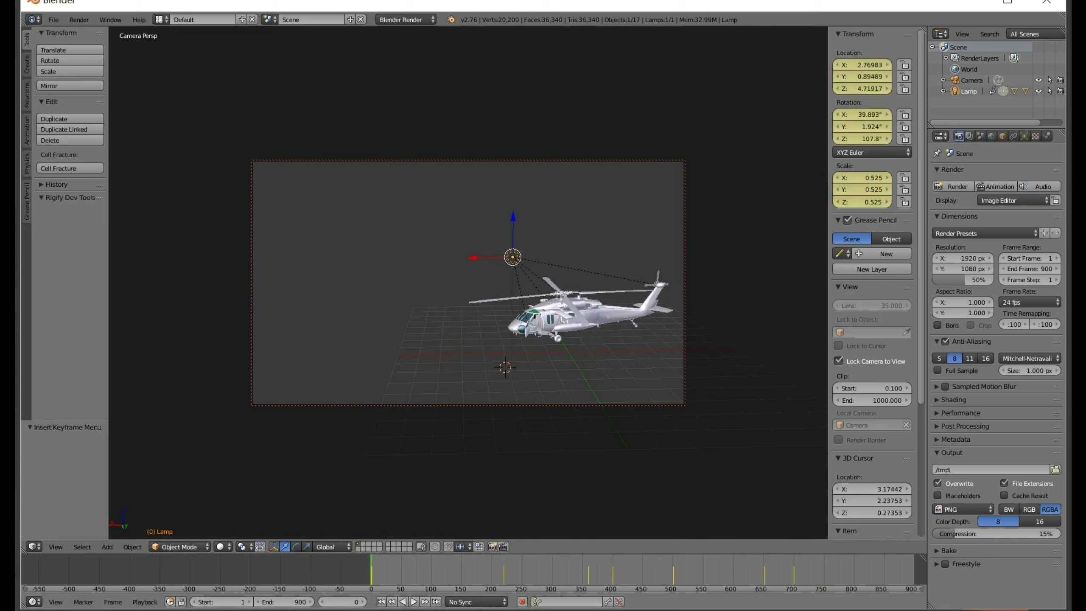
{"action": "key", "text": "alt+a"}
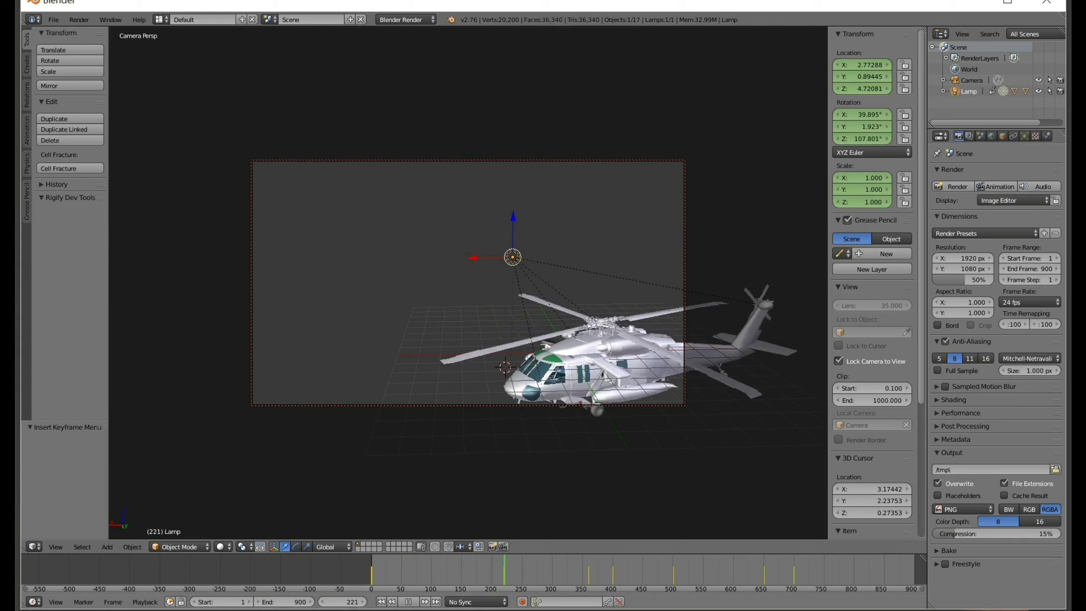
Step: At frame 221, scale the lamp and helicopter to 0.552 and insert a LocRotScale keyframe
{"action": "key", "text": "alt+a"}
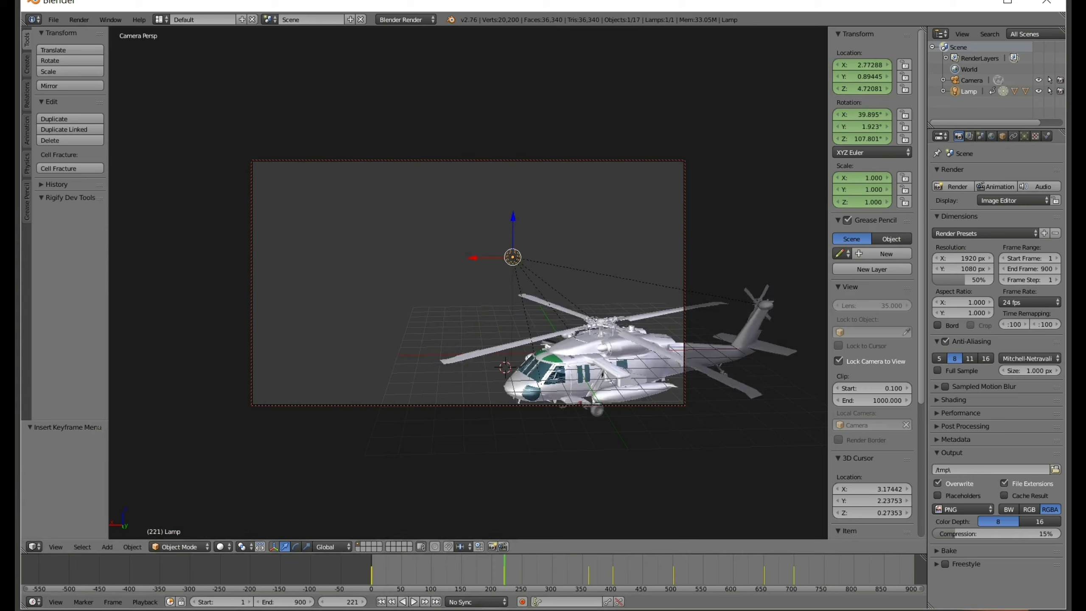
{"action": "key", "text": "s"}
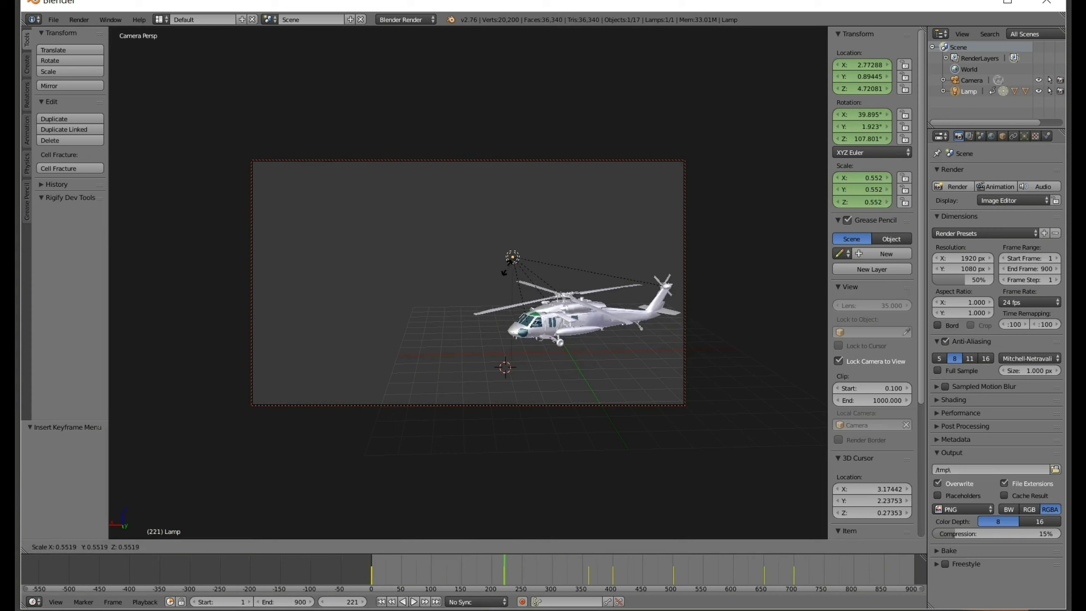
{"action": "left_click", "coordinate": [505, 272]}
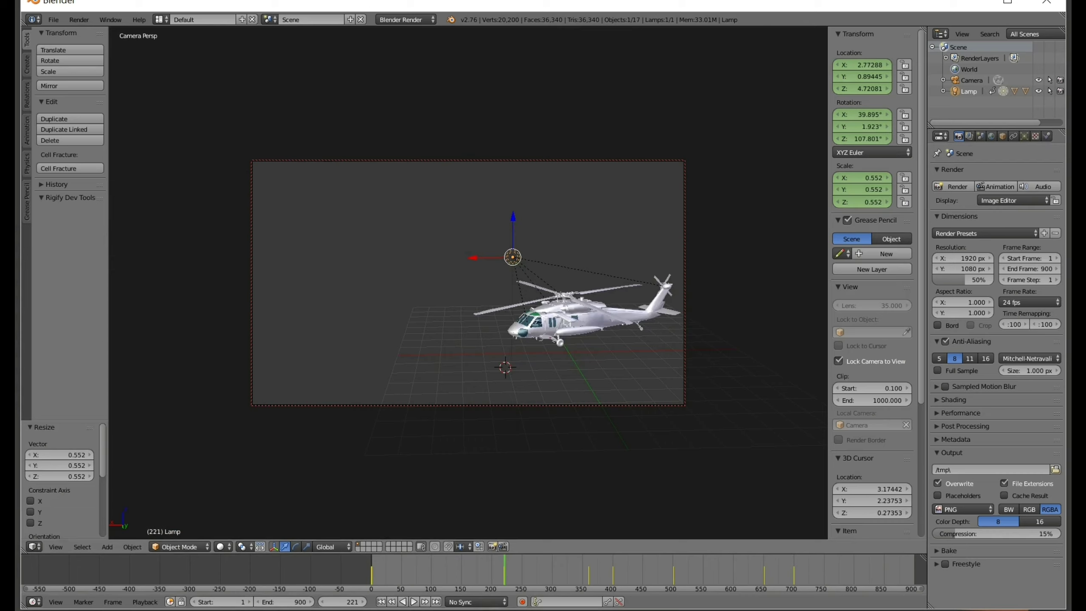
{"action": "key", "text": "i"}
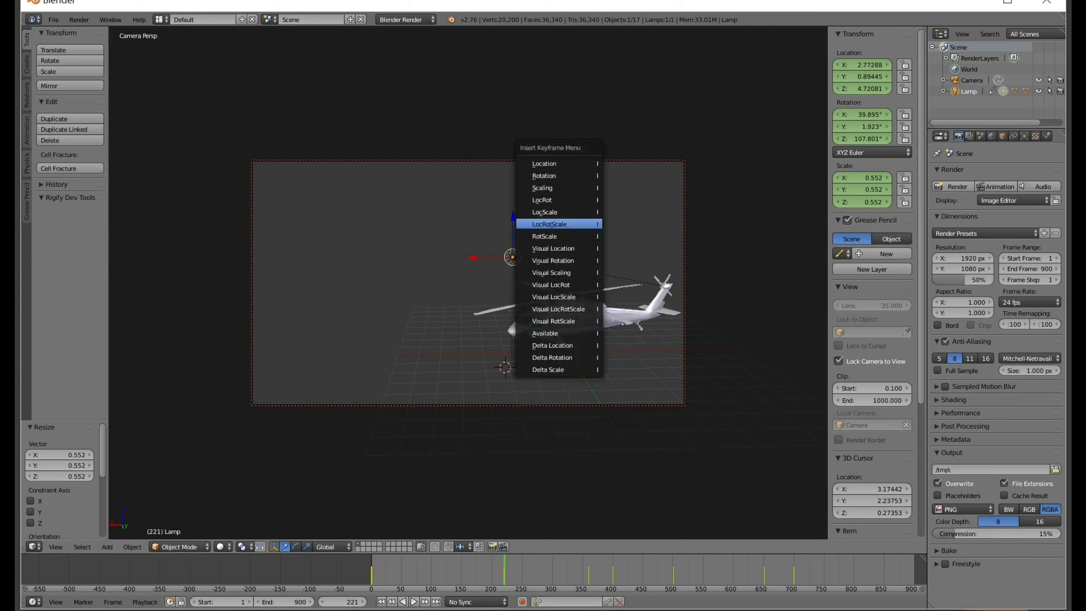
{"action": "key", "text": "Return"}
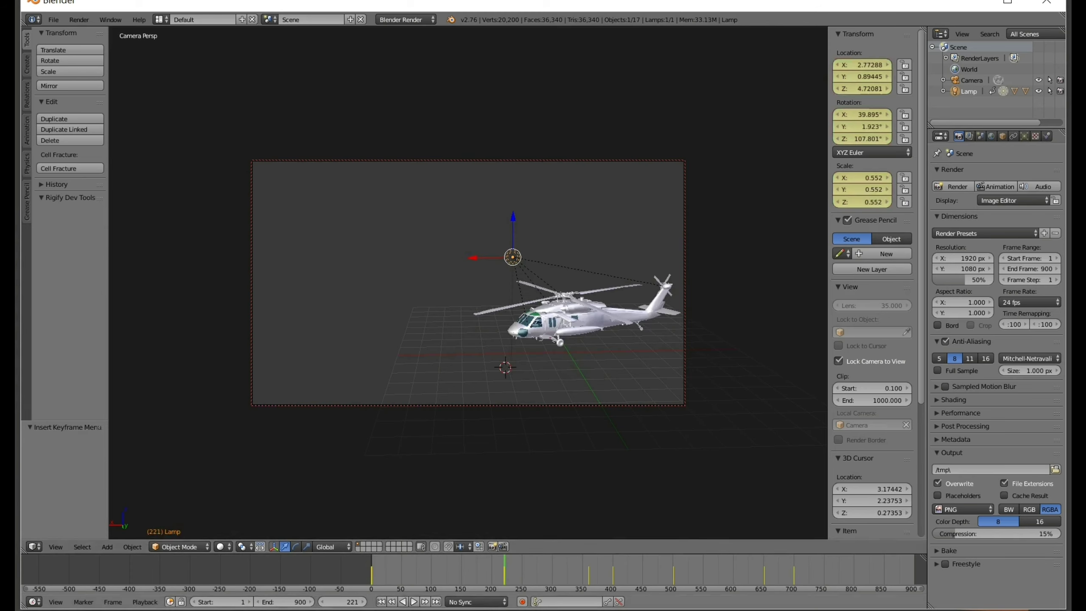
Step: At frame 220, scale to 0.544, insert a Scaling keyframe, and return to frame 1
{"action": "key", "text": "alt+a"}
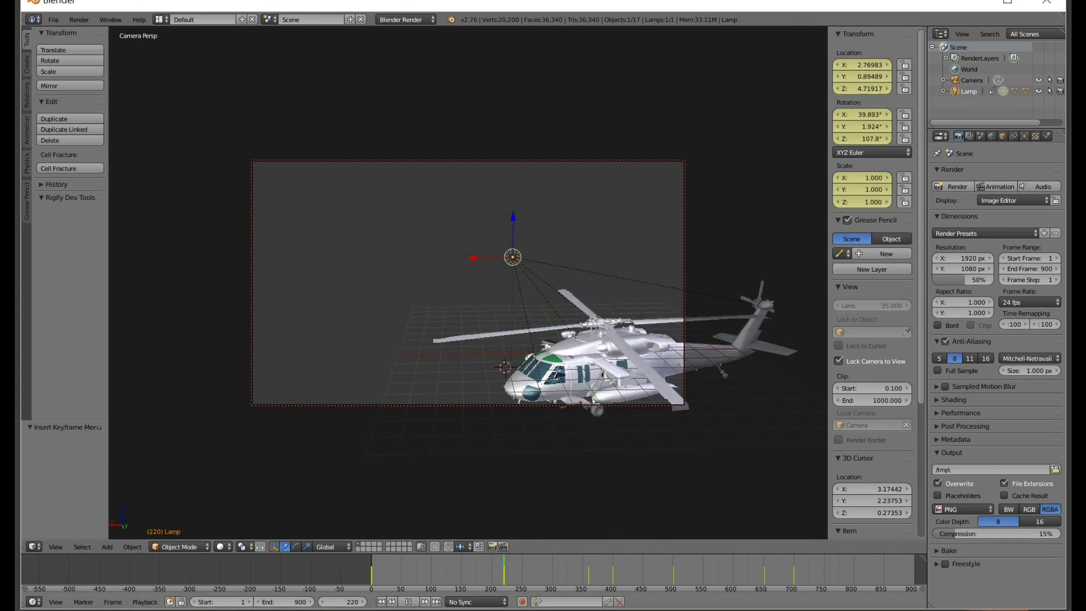
{"action": "key", "text": "alt+a"}
{"action": "key", "text": "s"}
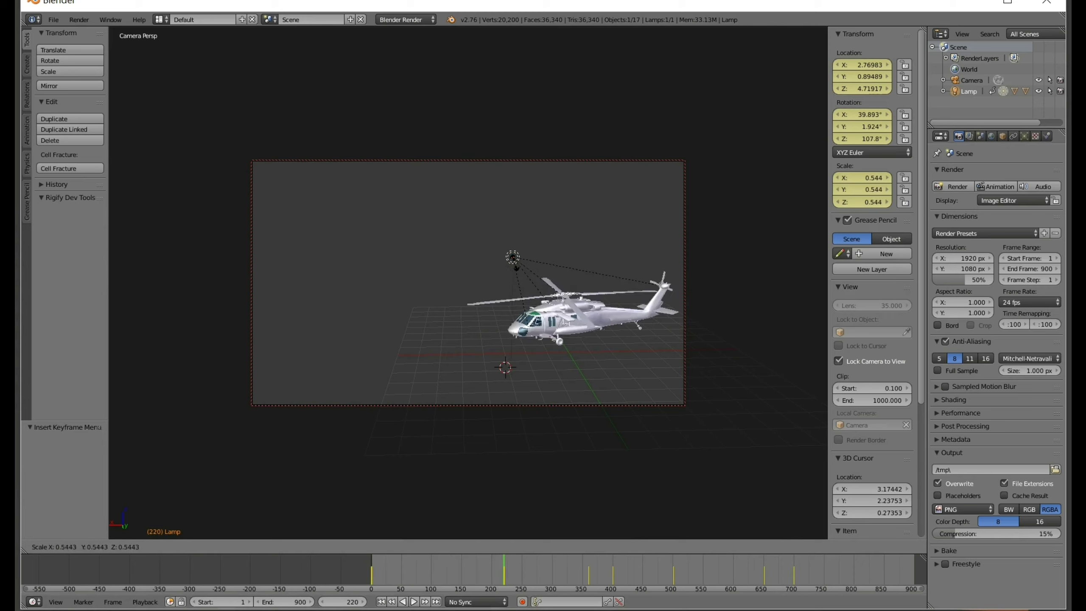
{"action": "key", "text": "Return"}
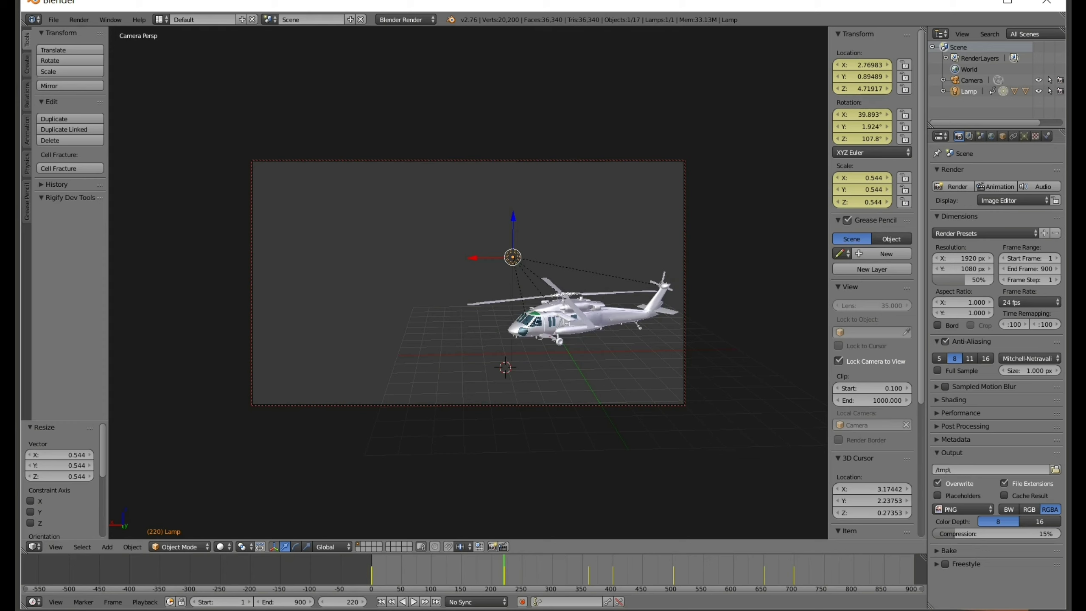
{"action": "key", "text": "i"}
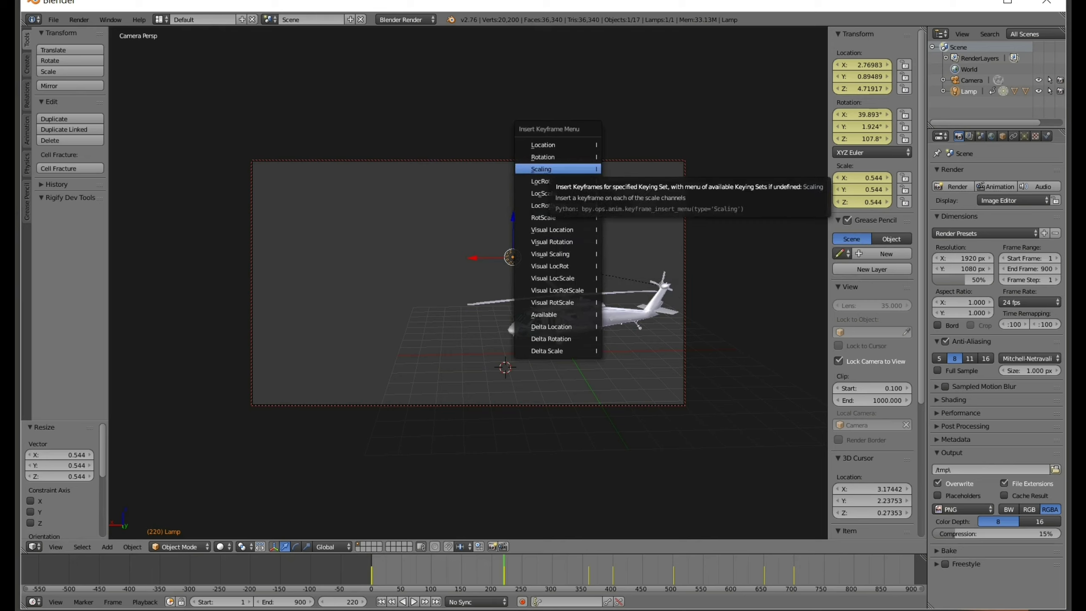
{"action": "left_click", "coordinate": [551, 169]}
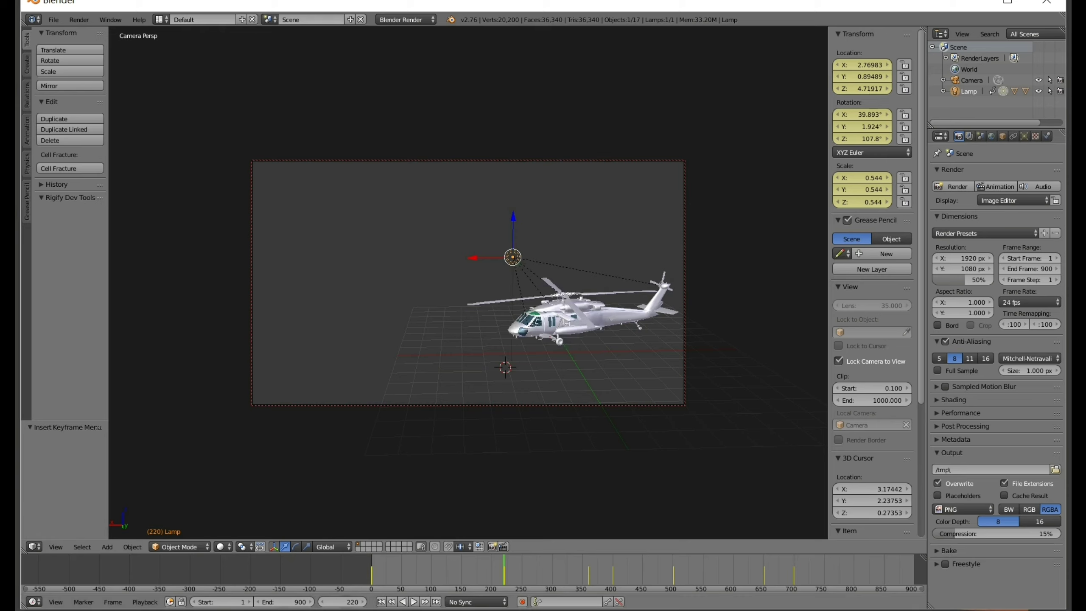
{"action": "key", "text": "shift+Left"}
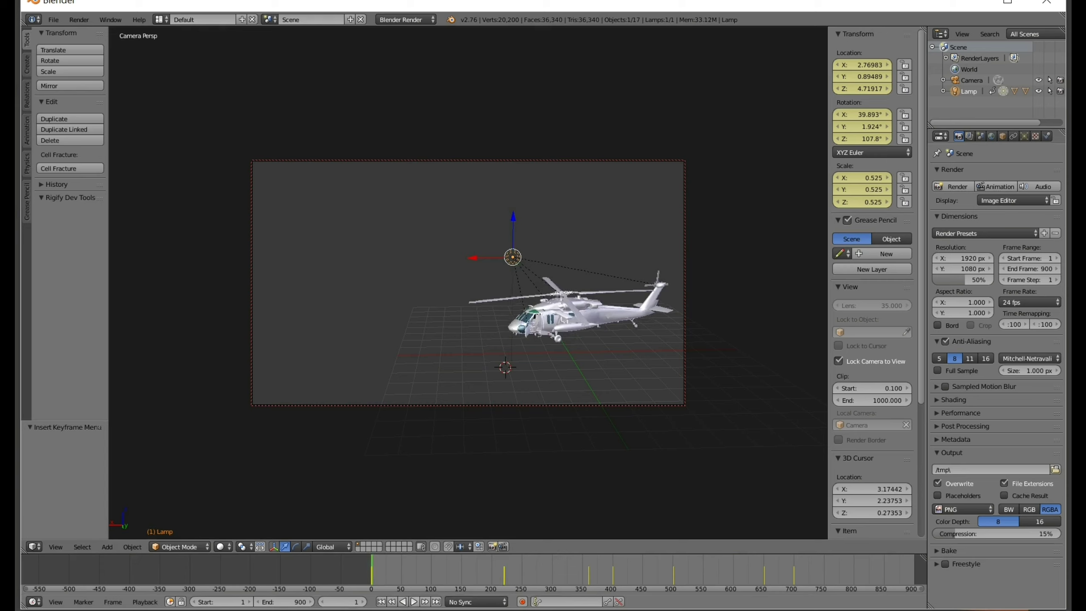
Step: Play the helicopter flight through the camera and stop at frame 553
{"action": "left_click", "coordinate": [414, 601]}
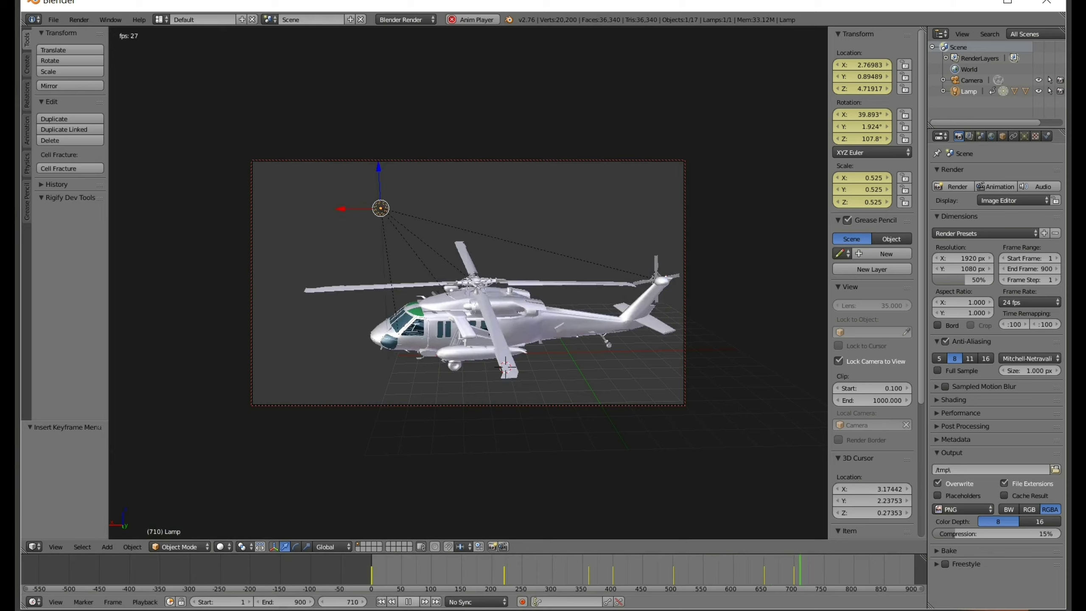
{"action": "key", "text": "alt+a"}
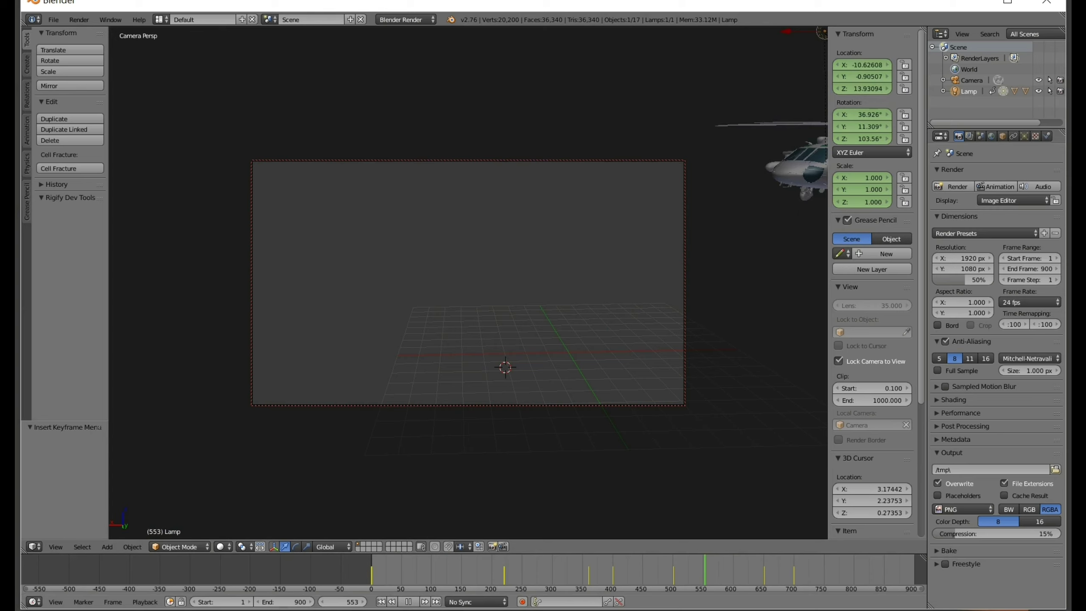
Step: Keyframe the main rotor's 10000° Z rotation at frame 553
{"action": "key", "text": "alt+a"}
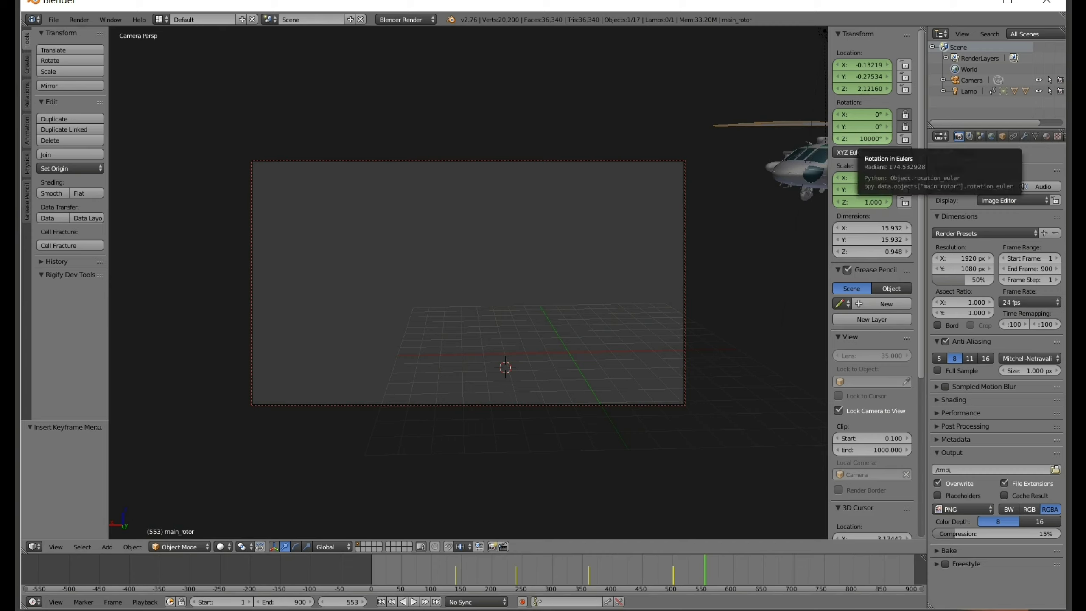
{"action": "right_click", "coordinate": [862, 139]}
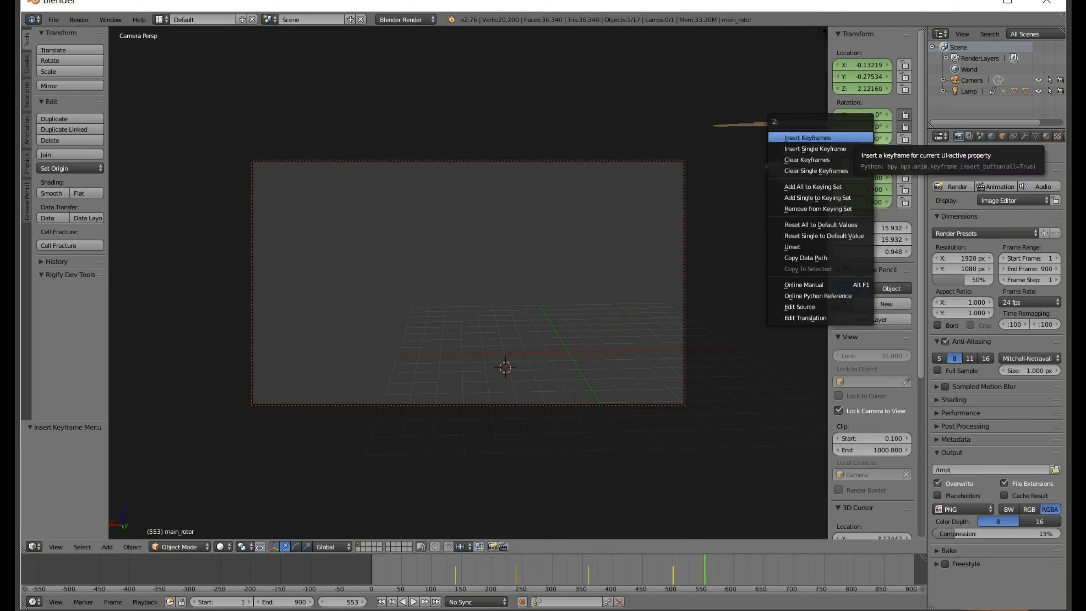
{"action": "left_click", "coordinate": [807, 138]}
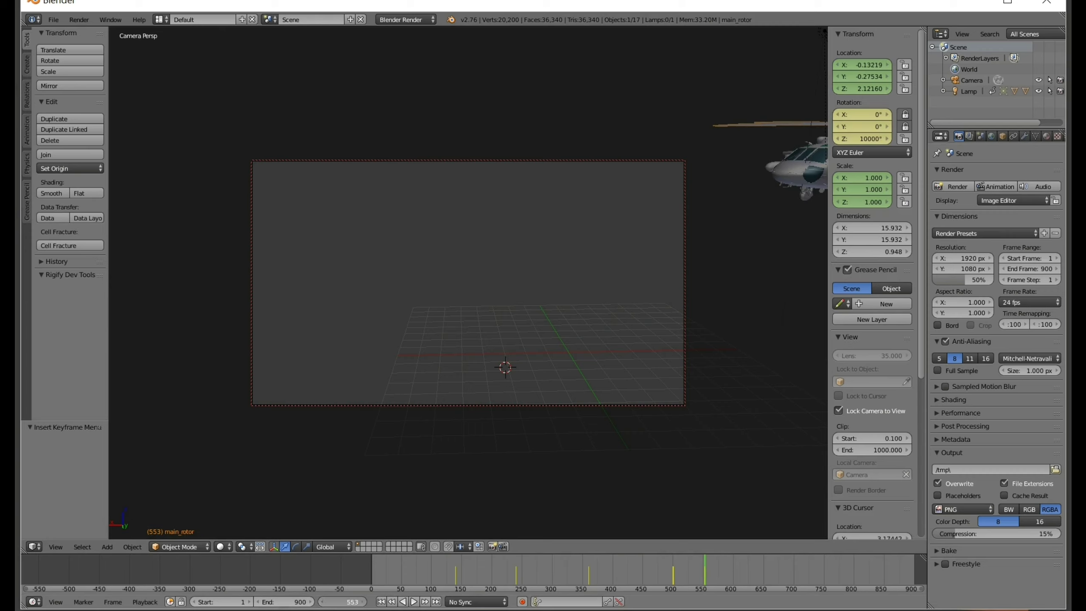
Step: Jump to frame 900, the last frame of the animation
{"action": "left_click", "coordinate": [342, 601]}
{"action": "type", "text": "900"}
{"action": "key", "text": "Return"}
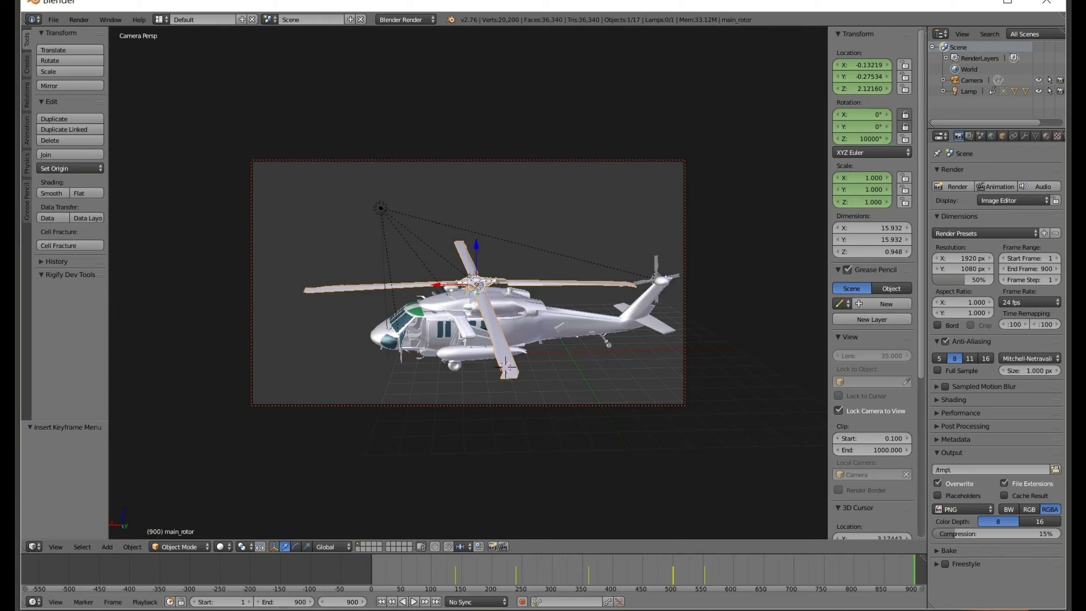
Step: Replay the animation, step back to the frame-553 keyframe, and select the lamp
{"action": "key", "text": "shift+alt+a"}
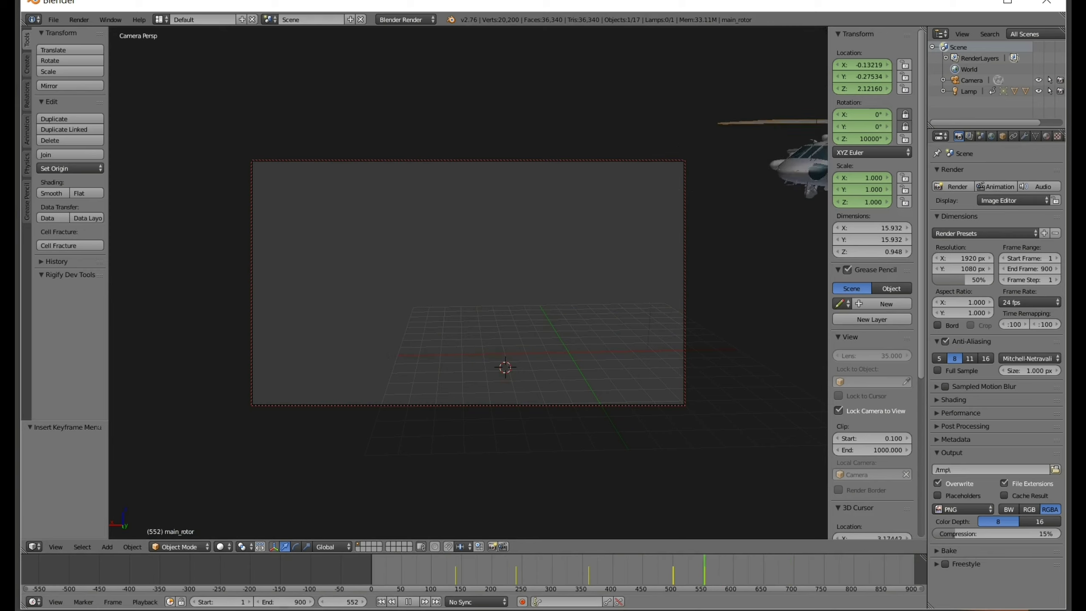
{"action": "key", "text": "alt+a"}
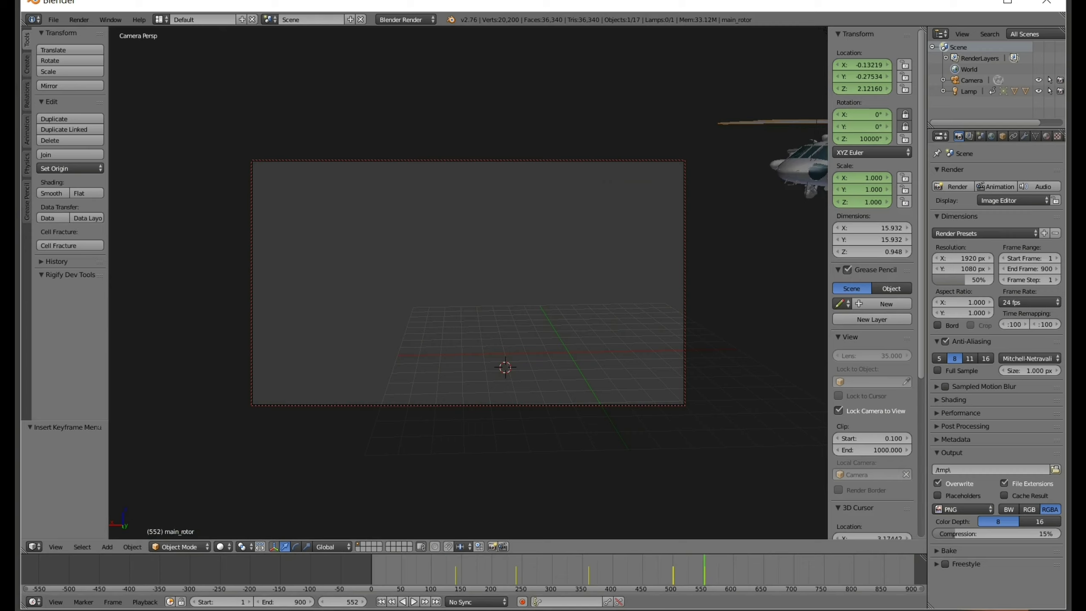
{"action": "key", "text": "shift+Right"}
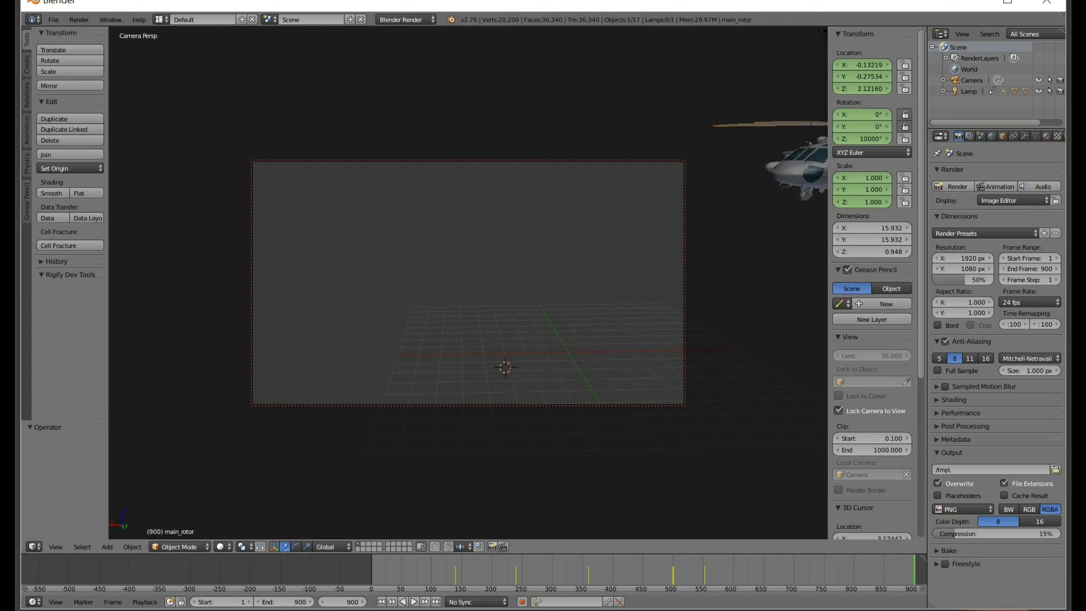
{"action": "key", "text": "Down"}
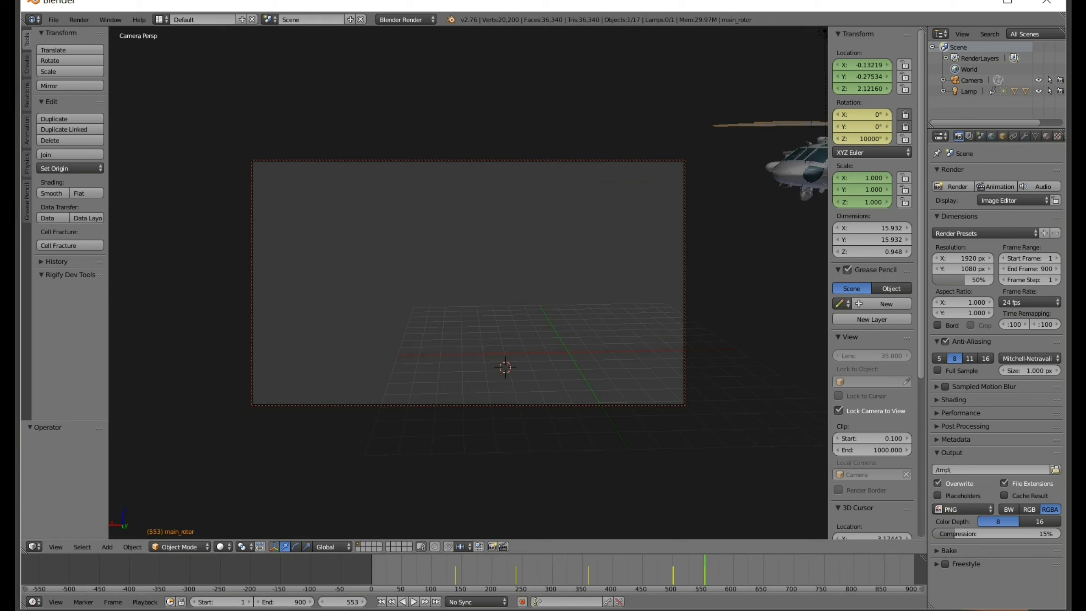
{"action": "scroll", "coordinate": [468, 283], "scroll_direction": "up", "scroll_amount": 2}
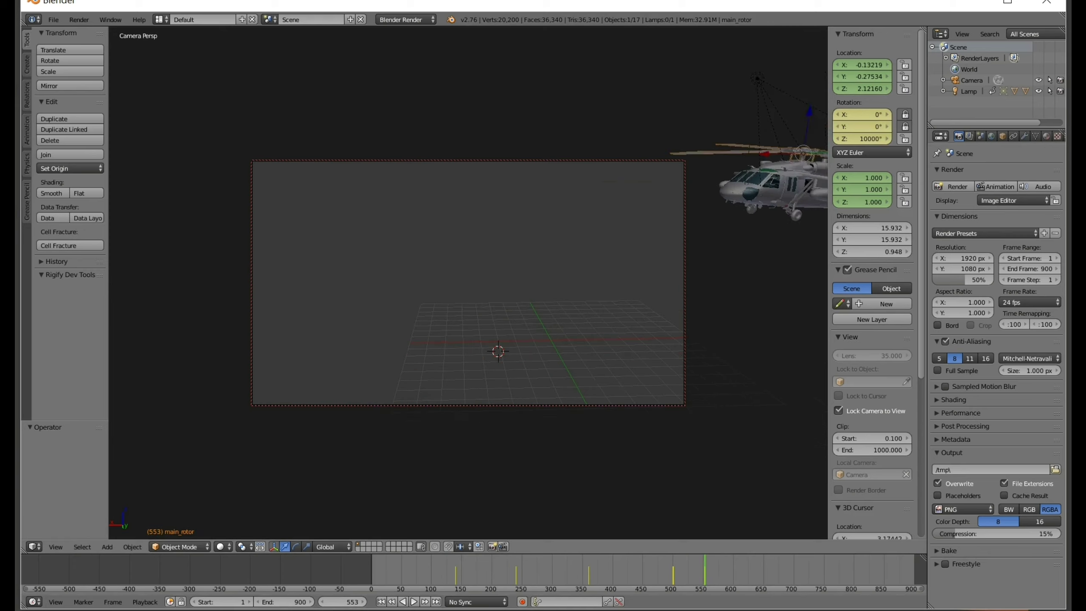
{"action": "right_click", "coordinate": [758, 79]}
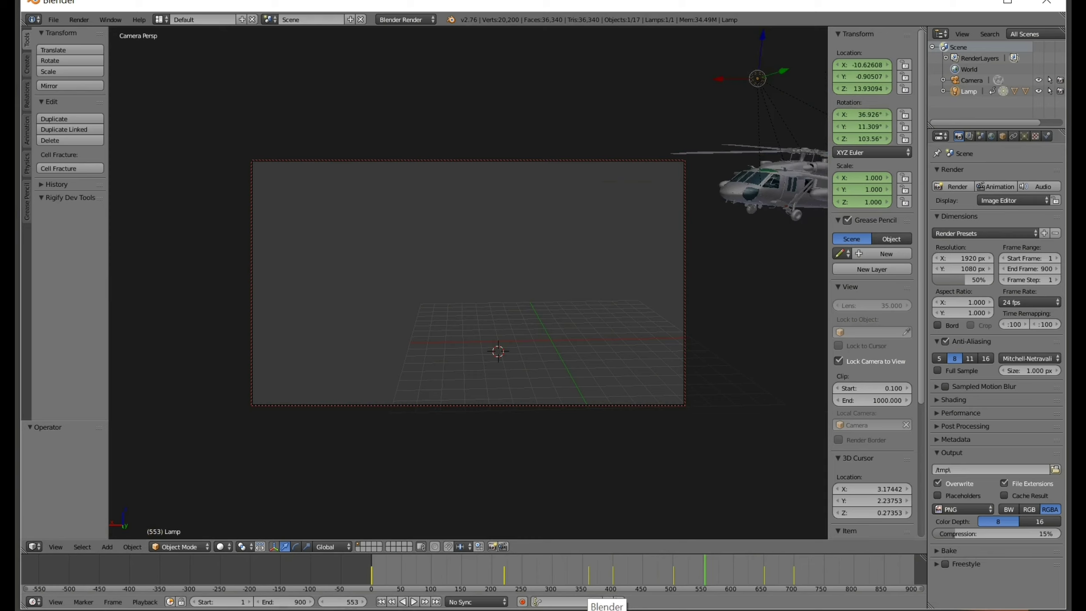
Step: Play in reverse to frame 547 and insert a LocRotScale keyframe for the lamp
{"action": "key", "text": "shift+alt+a"}
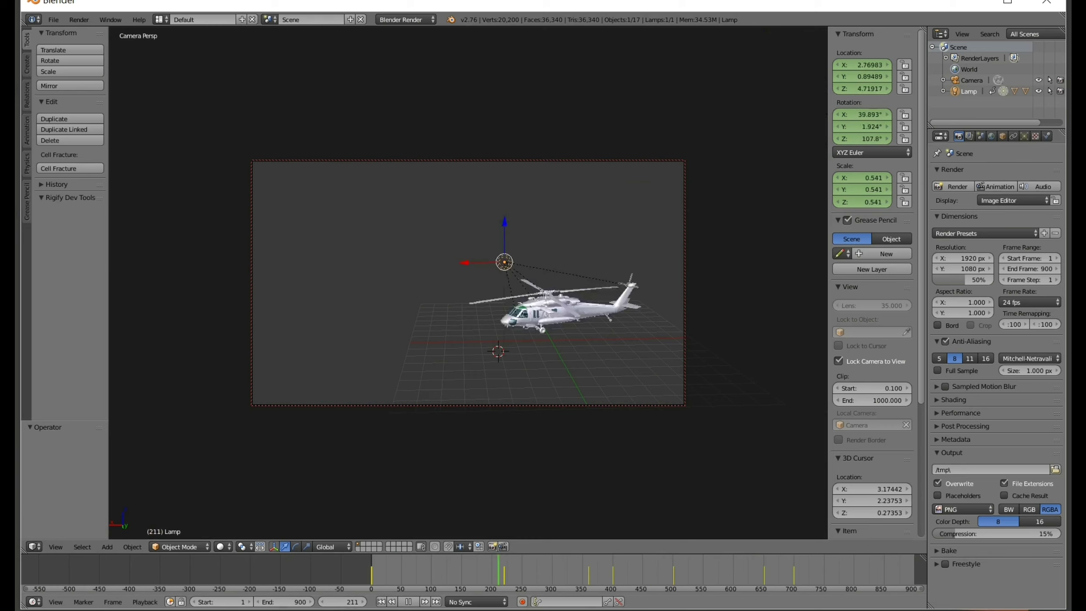
{"action": "key", "text": "alt+a"}
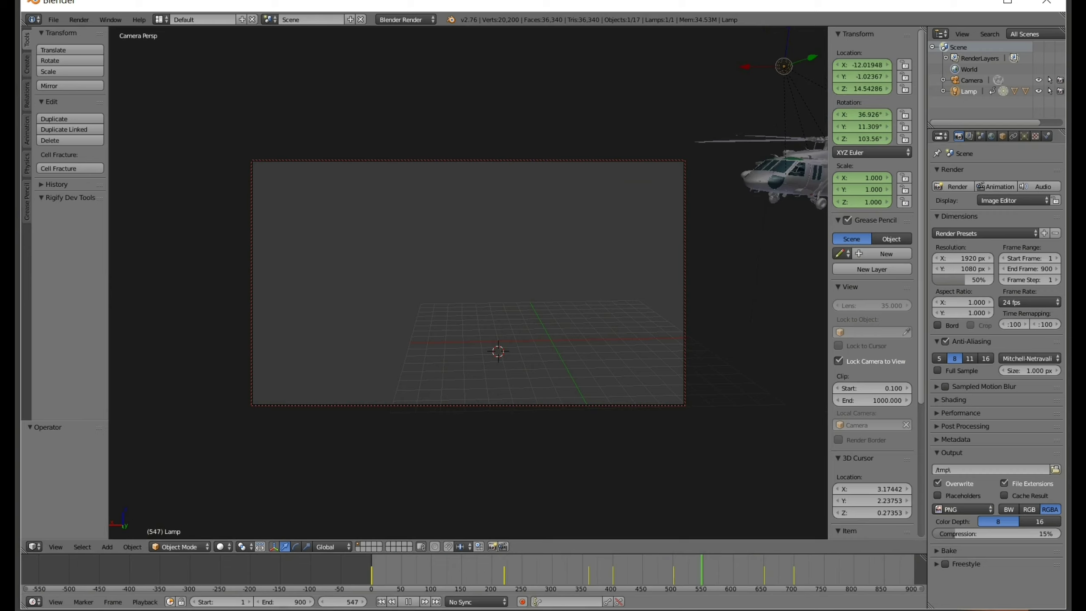
{"action": "key", "text": "alt+a"}
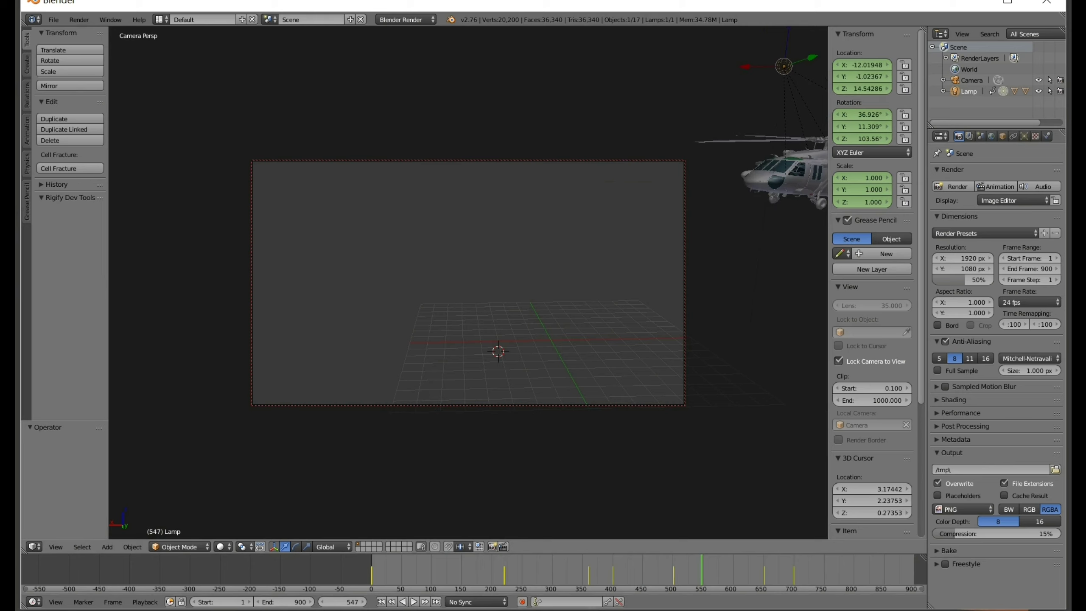
{"action": "key", "text": "i"}
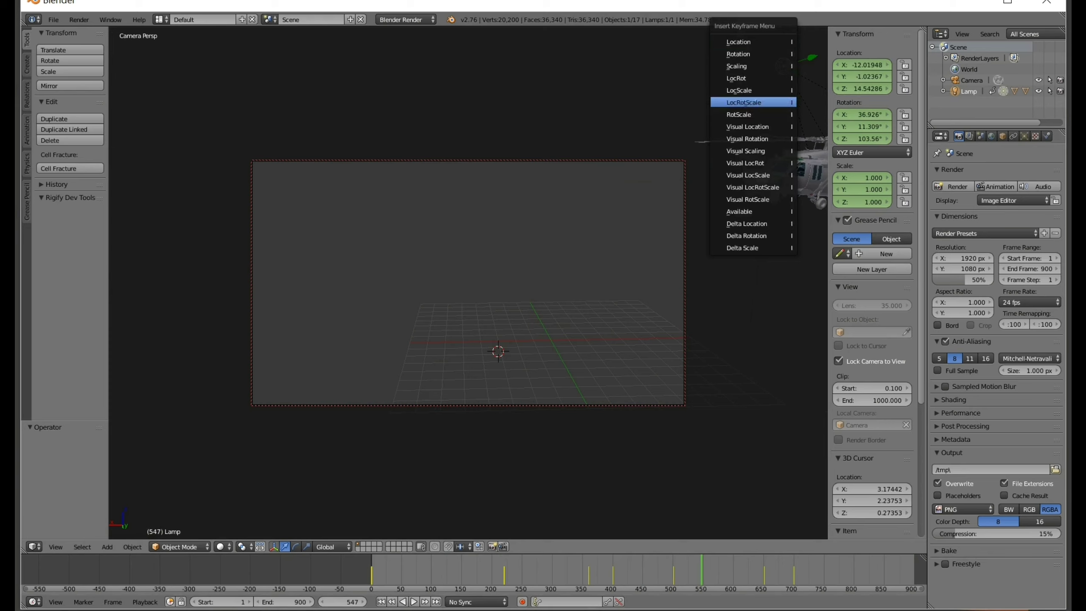
{"action": "key", "text": "Return"}
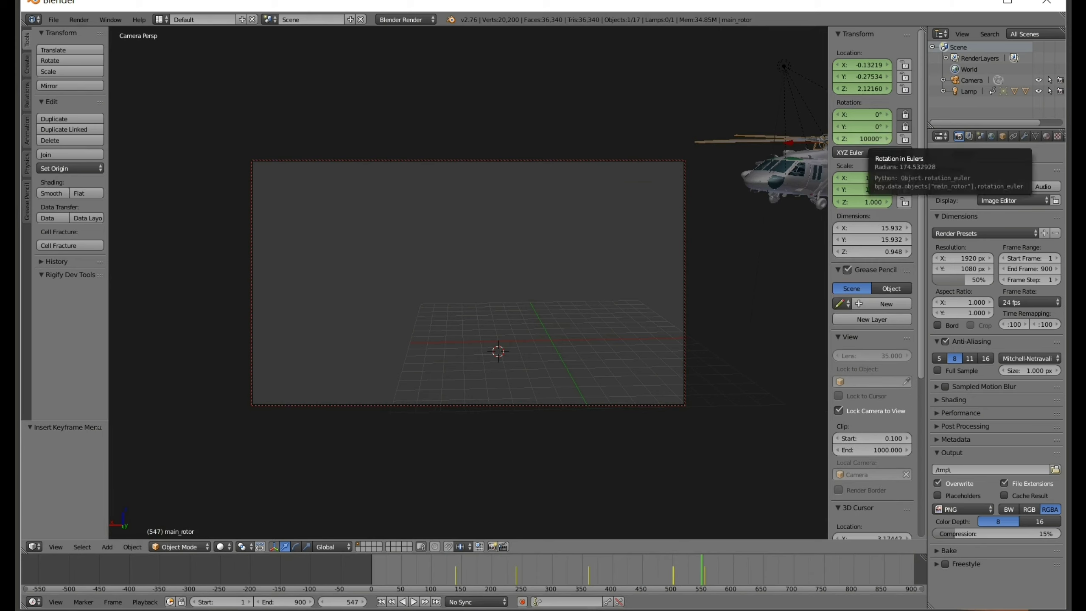
Step: Set main_rotor's Z rotation to 10000° and keyframe it at frame 547
{"action": "left_click", "coordinate": [862, 138]}
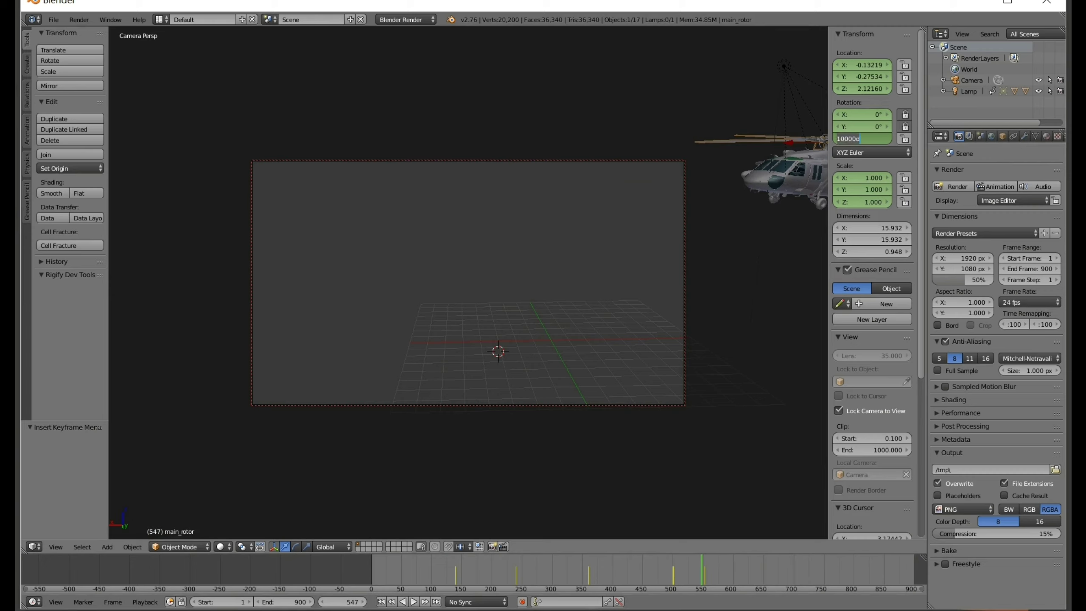
{"action": "type", "text": "1"}
{"action": "type", "text": "20"}
{"action": "key", "text": "BackSpace"}
{"action": "key", "text": "BackSpace"}
{"action": "key", "text": "BackSpace"}
{"action": "key", "text": "BackSpace"}
{"action": "key", "text": "BackSpace"}
{"action": "type", "text": "10000"}
{"action": "key", "text": "Return"}
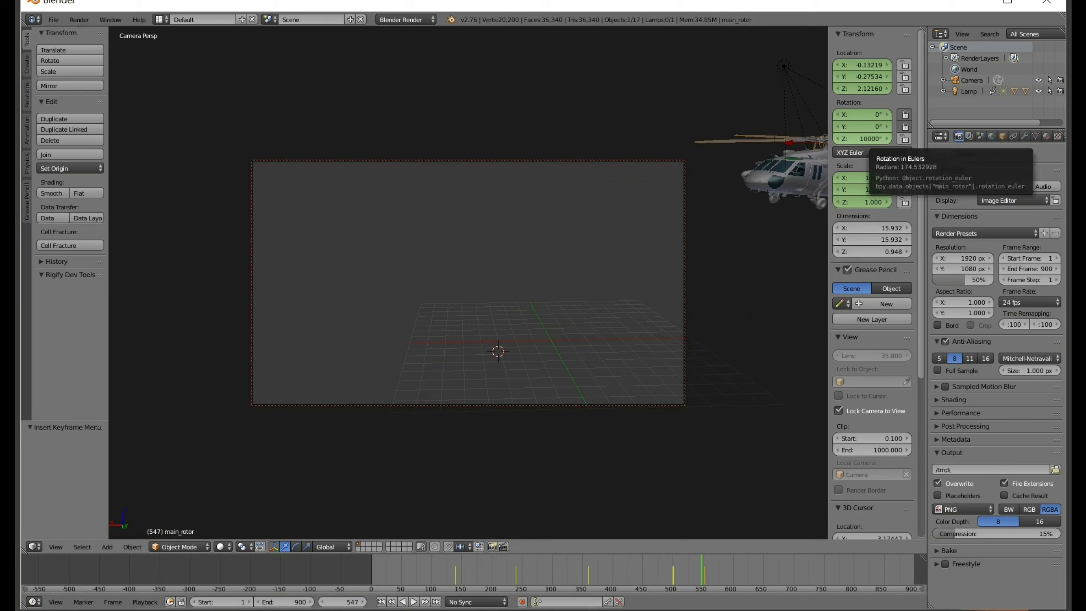
{"action": "right_click", "coordinate": [862, 138]}
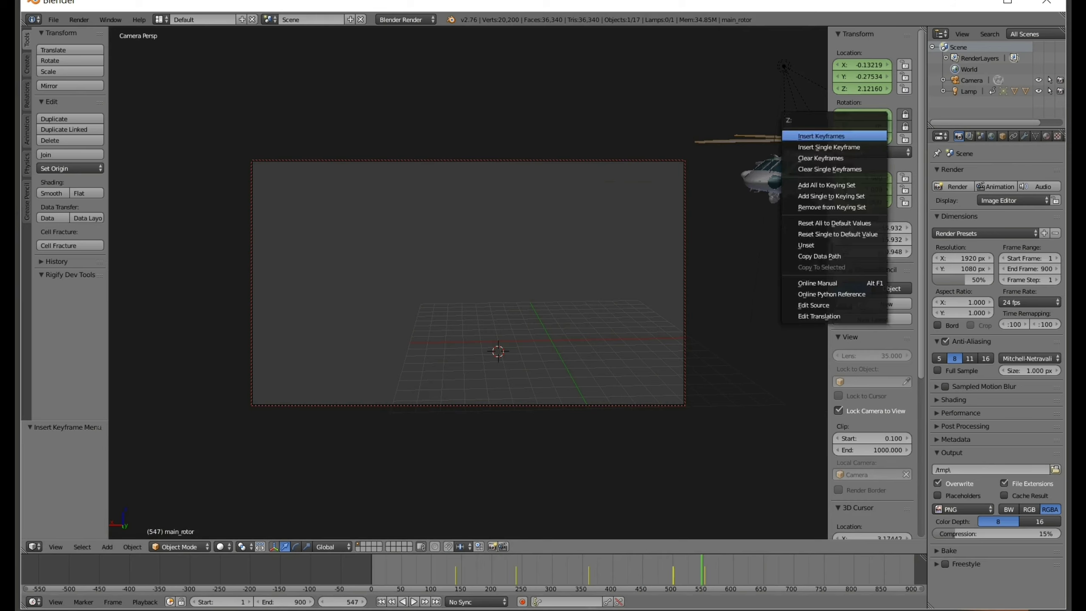
{"action": "left_click", "coordinate": [863, 136]}
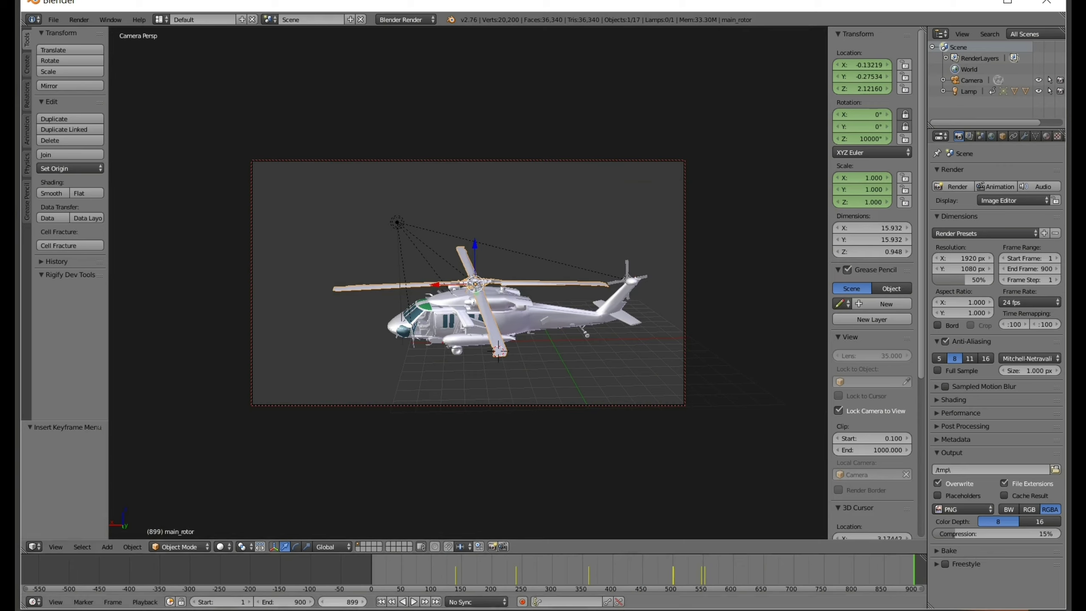
Step: At frame 900, change the main rotor's Z rotation to 13000° and insert a keyframe
{"action": "key", "text": "Right"}
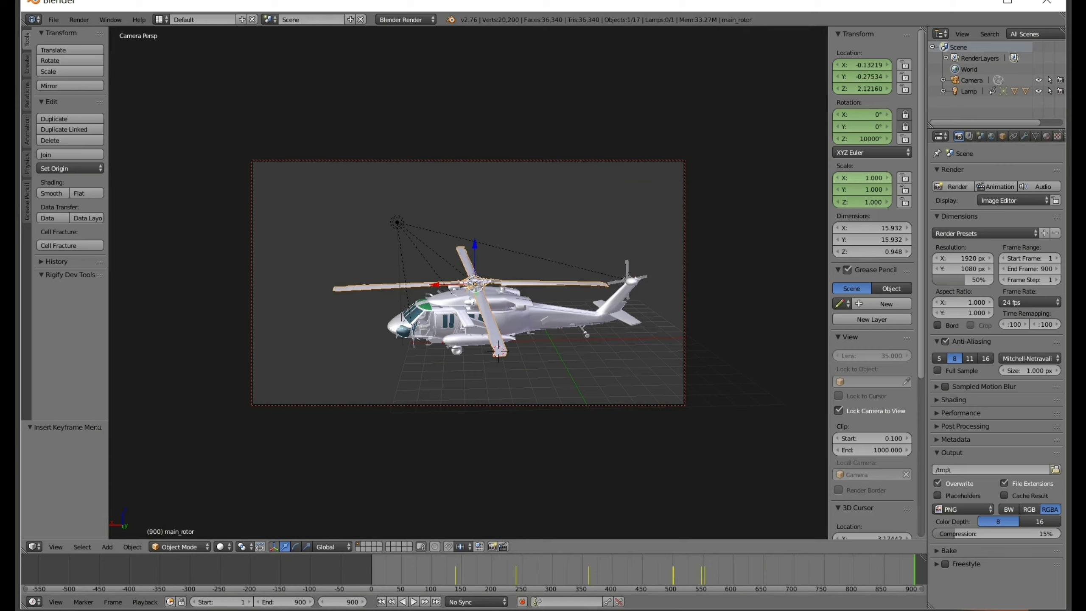
{"action": "left_click", "coordinate": [863, 138]}
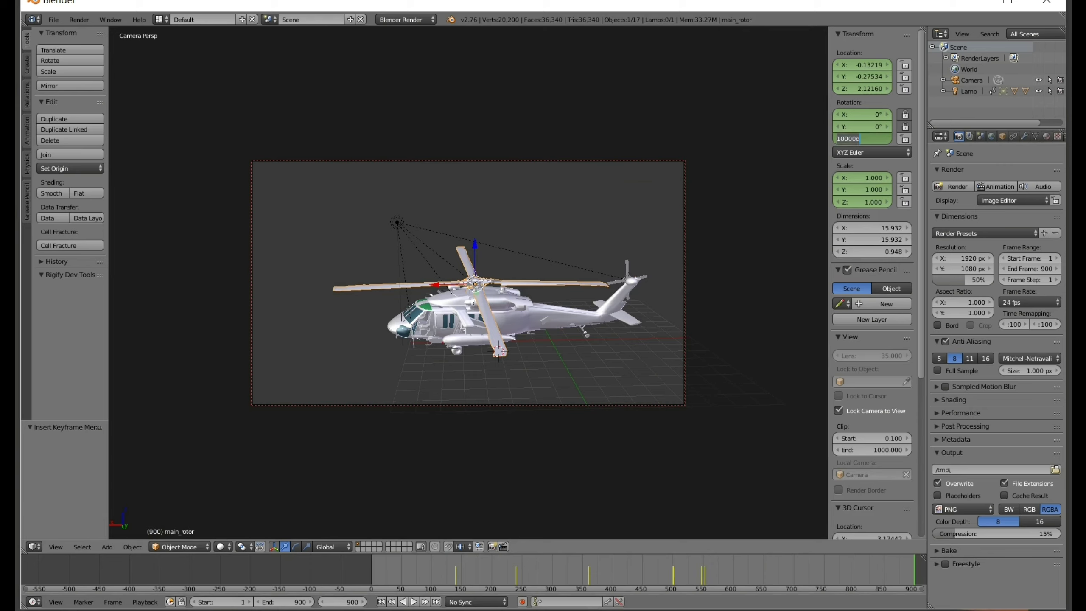
{"action": "key", "text": "End"}
{"action": "key", "text": "BackSpace"}
{"action": "key", "text": "BackSpace"}
{"action": "key", "text": "BackSpace"}
{"action": "key", "text": "BackSpace"}
{"action": "key", "text": "BackSpace"}
{"action": "type", "text": "00"}
{"action": "key", "text": "Return"}
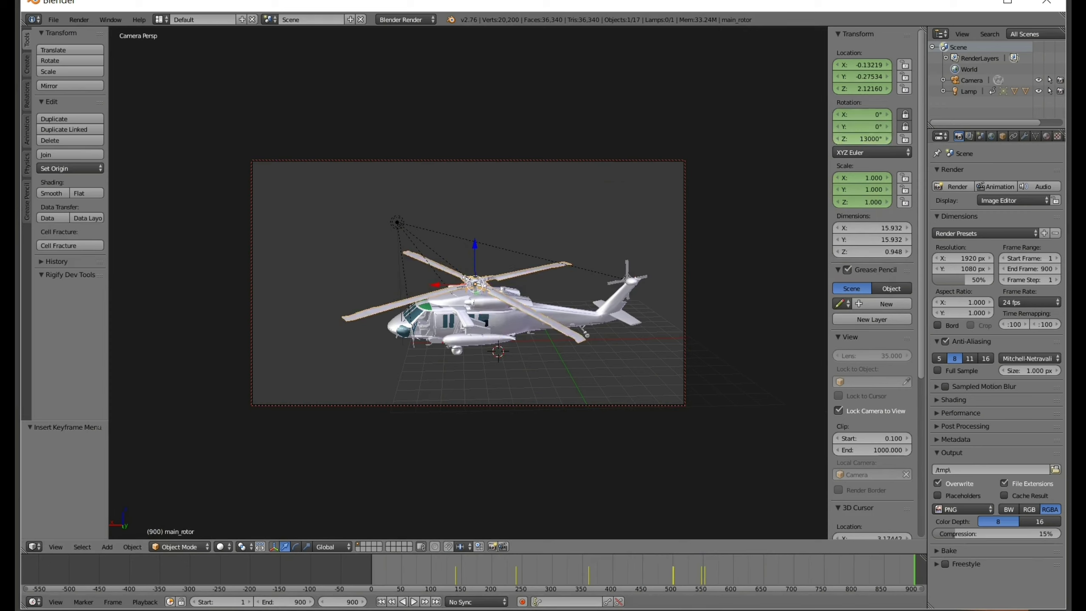
{"action": "right_click", "coordinate": [860, 138]}
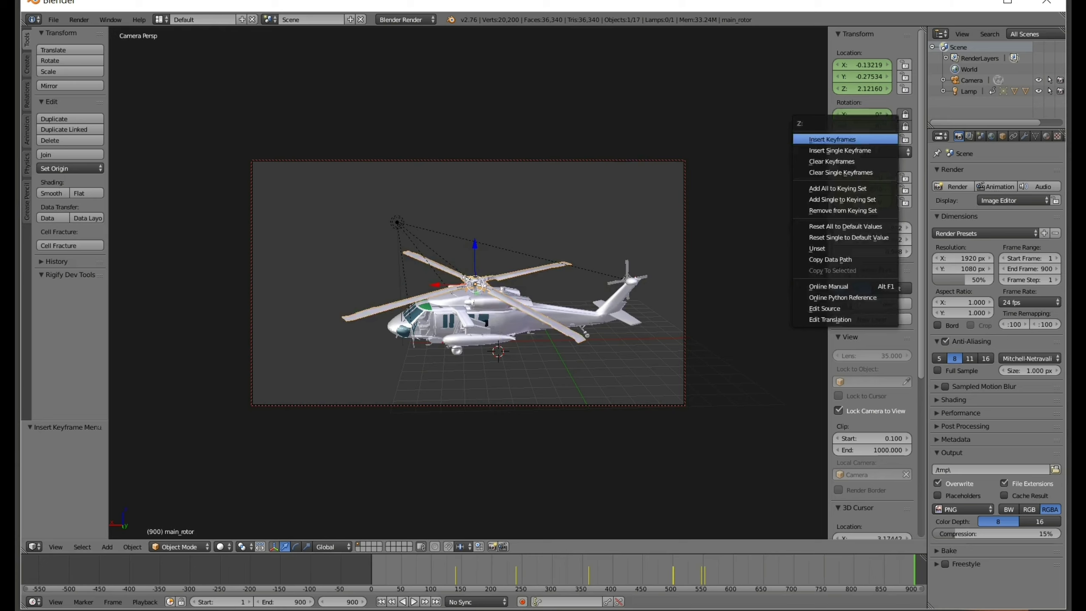
{"action": "left_click", "coordinate": [860, 139]}
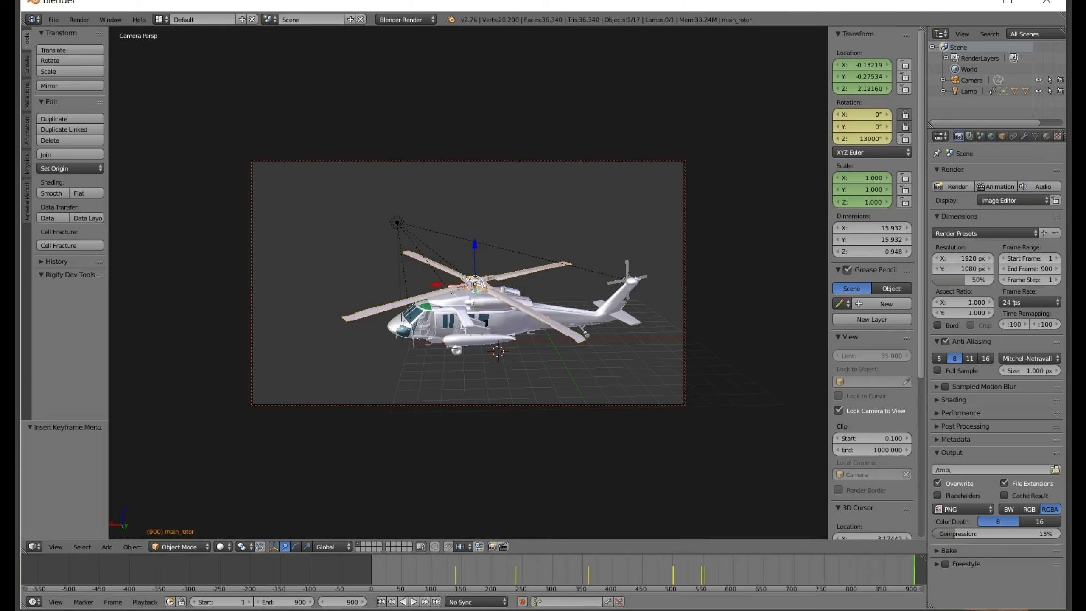
Step: Preview the spinning rotor, select rear_rotor, and play backwards to about frame 500
{"action": "key", "text": "alt+a"}
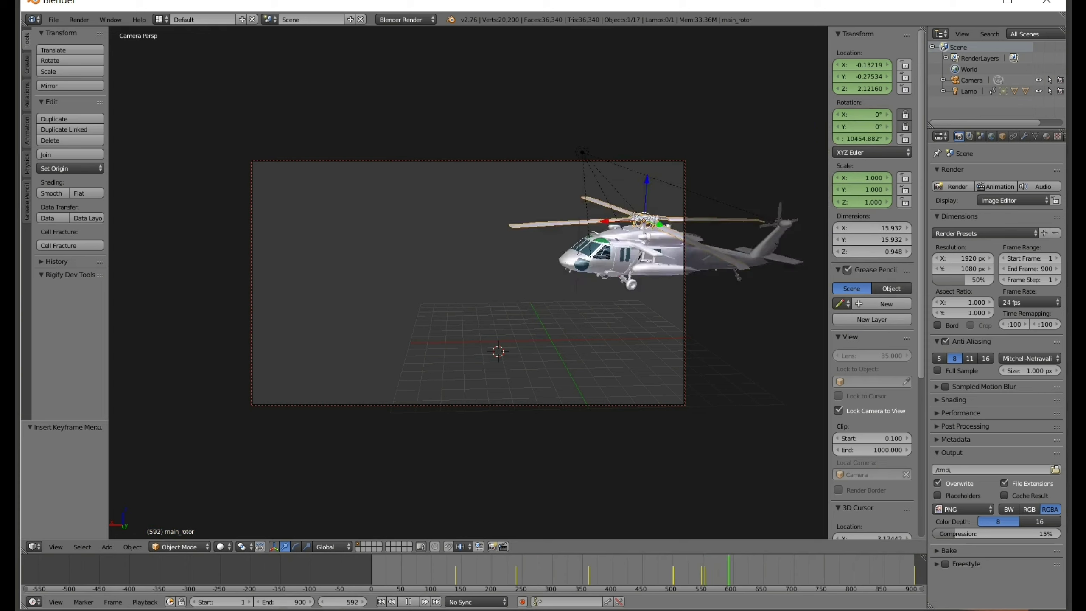
{"action": "key", "text": "alt+a"}
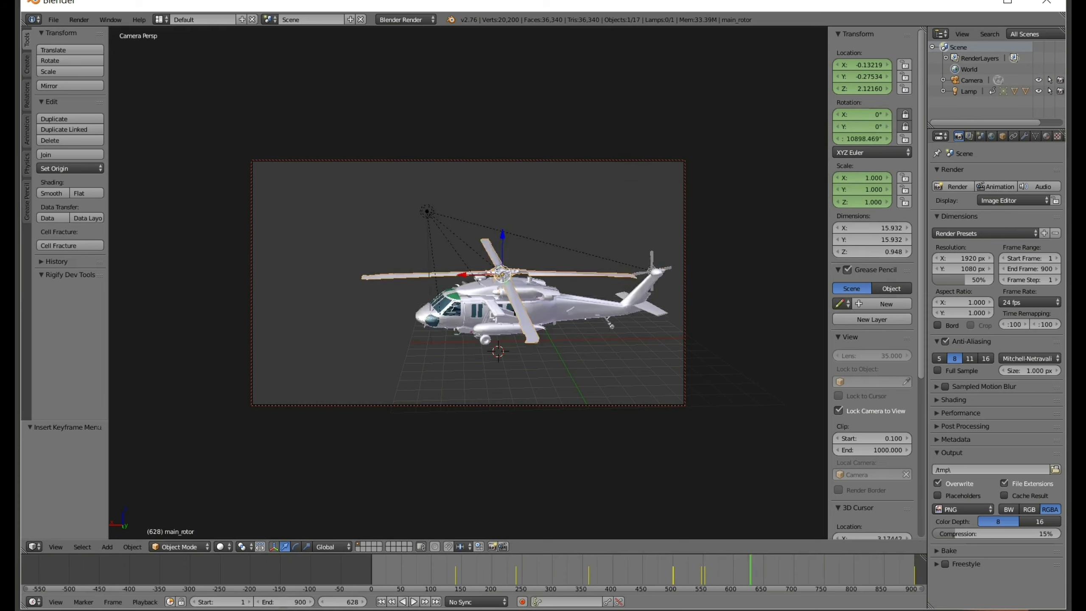
{"action": "right_click", "coordinate": [652, 271]}
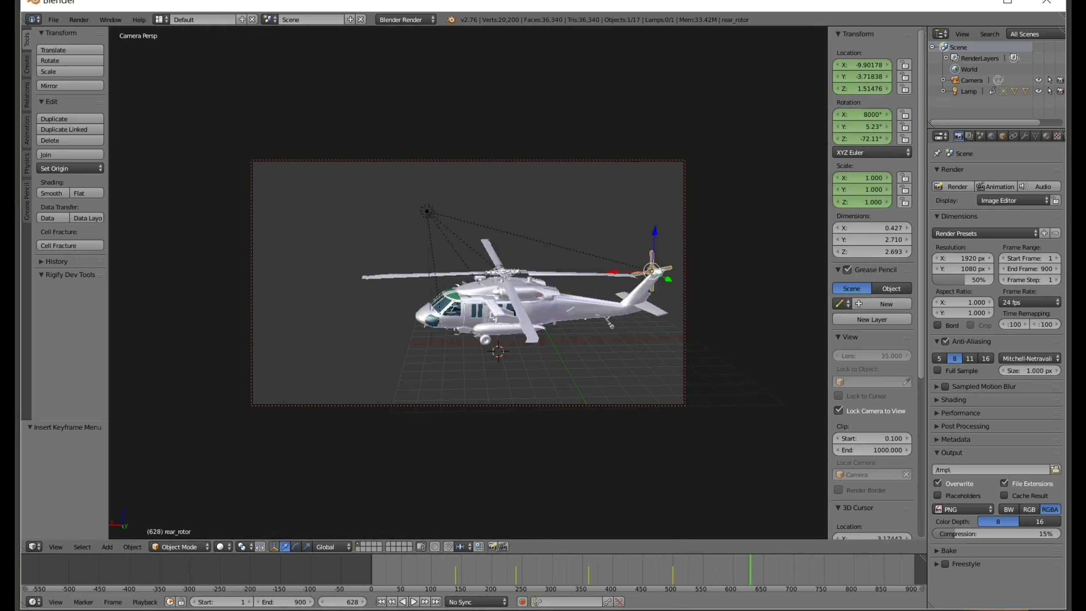
{"action": "key", "text": "alt+shift+a"}
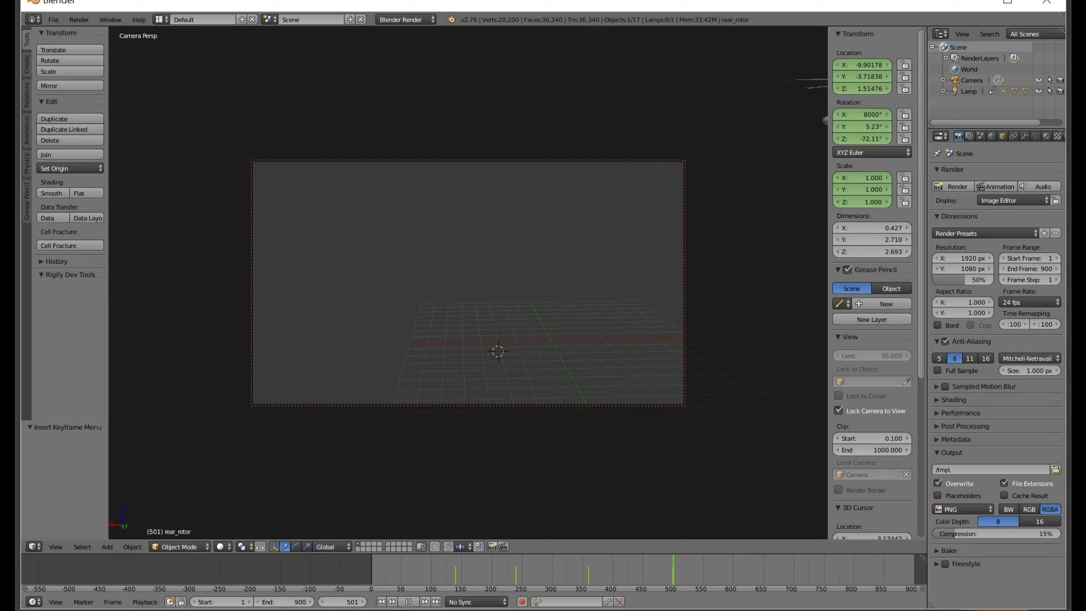
{"action": "key", "text": "alt+a"}
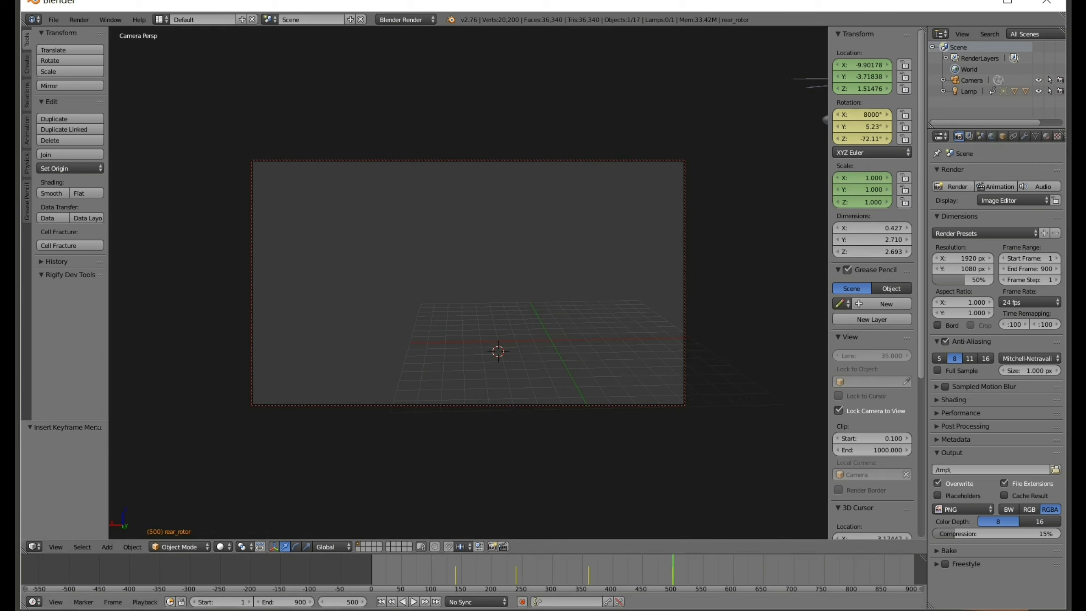
Step: Return to frame 501 and insert a rotation keyframe for the rear rotor
{"action": "key", "text": "Up"}
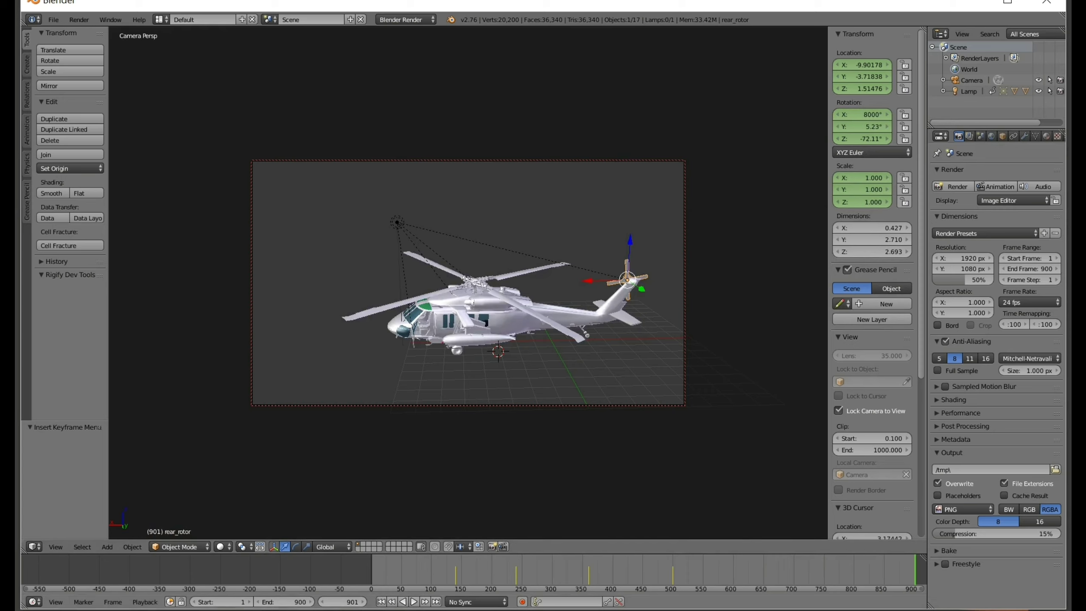
{"action": "key", "text": "Down"}
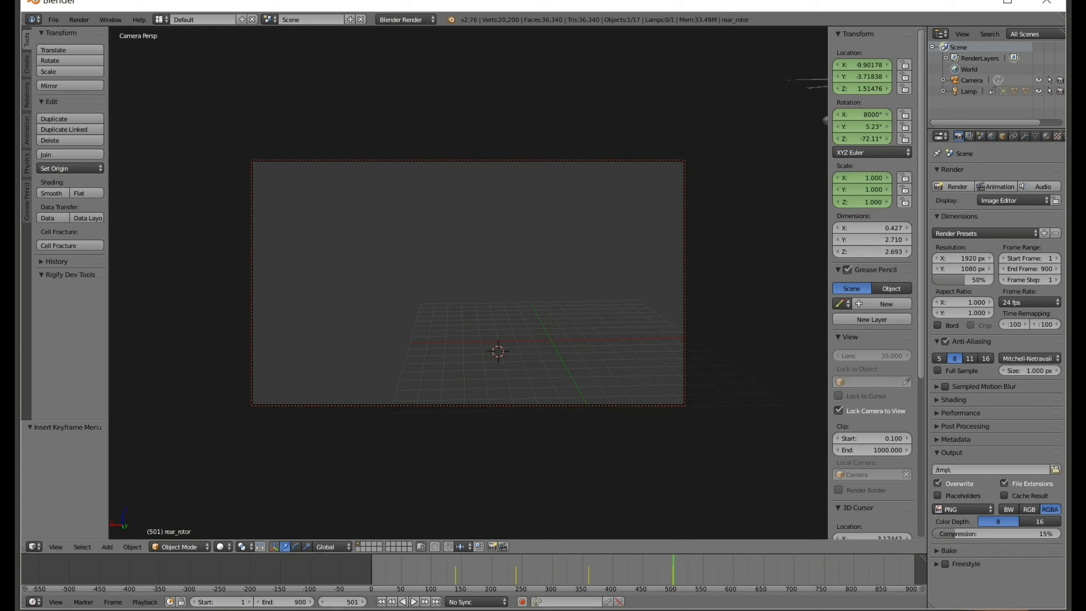
{"action": "key", "text": "shift+alt+a"}
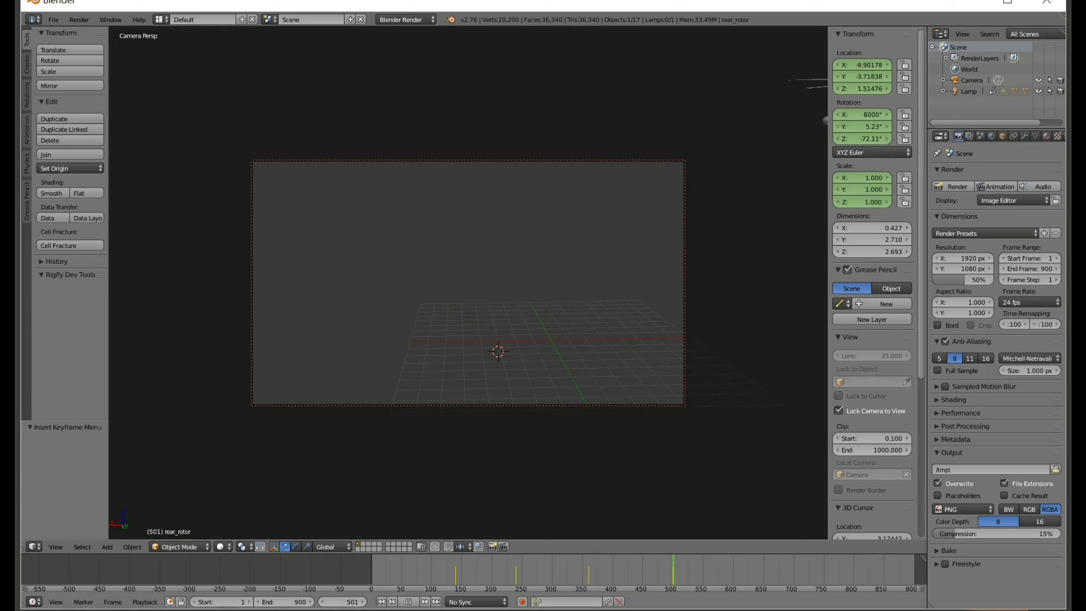
{"action": "key", "text": "alt+a"}
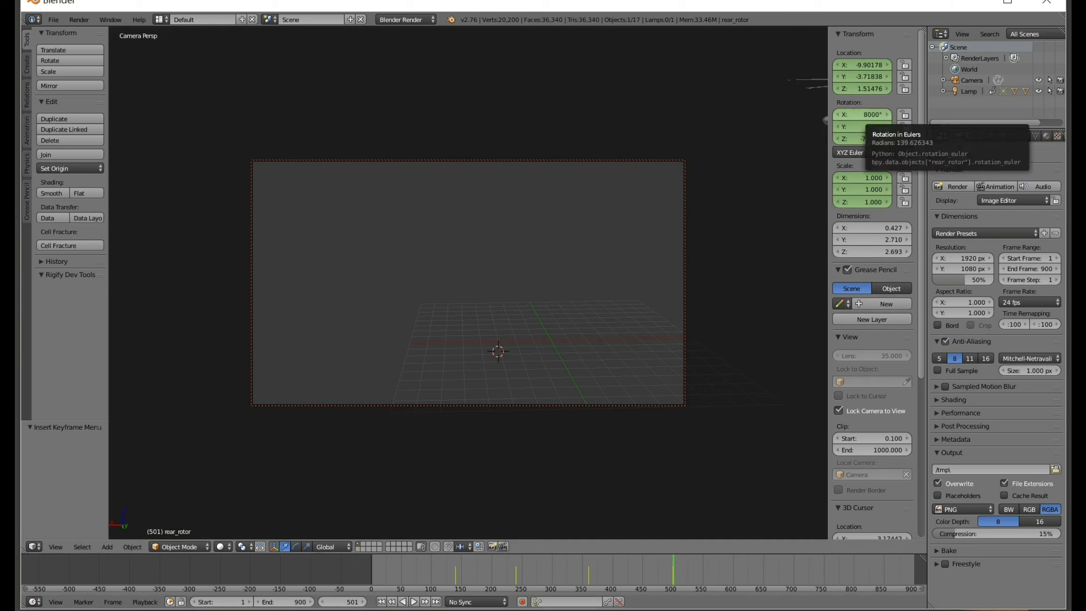
{"action": "right_click", "coordinate": [859, 114]}
{"action": "left_click", "coordinate": [817, 113]}
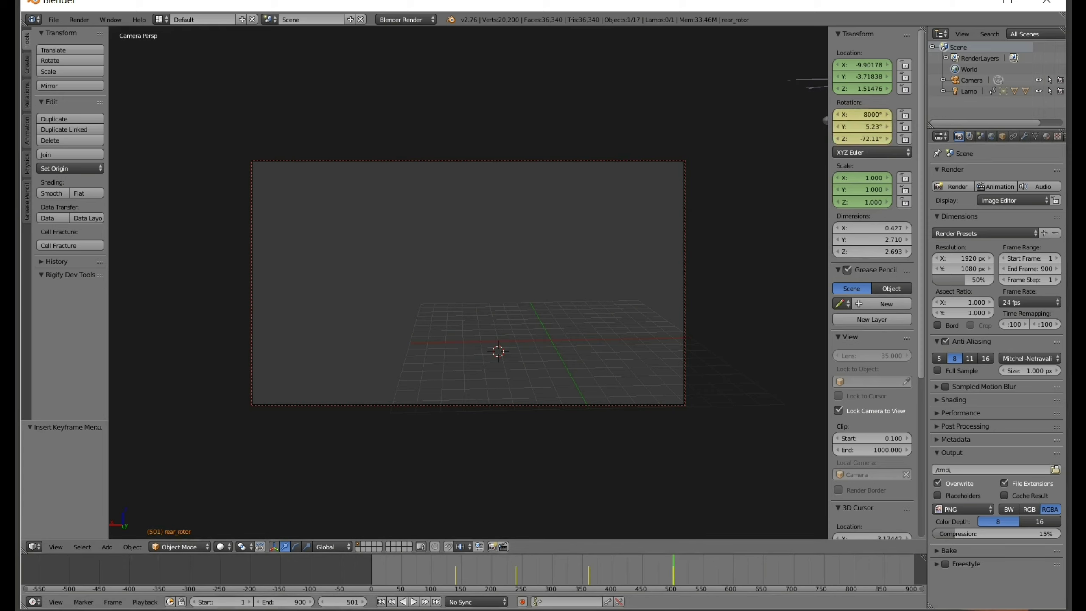
Step: At frame 899 set rotor X rotation to 11000° and keyframe it, then rewind to frame 1
{"action": "key", "text": "alt+a"}
{"action": "key", "text": "alt+a"}
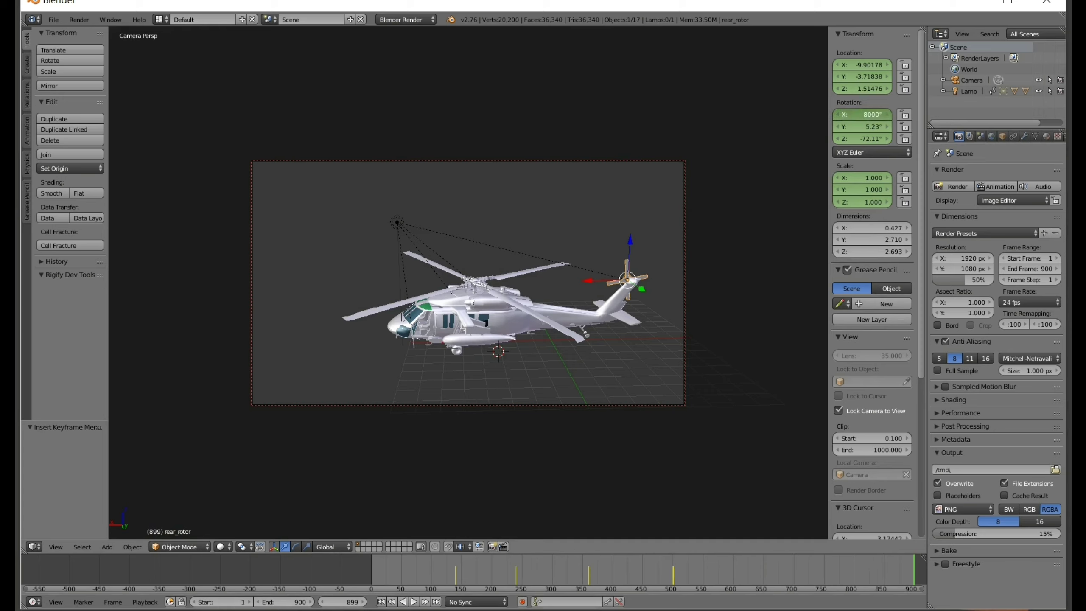
{"action": "left_click", "coordinate": [862, 114]}
{"action": "type", "text": "11"}
{"action": "type", "text": "000"}
{"action": "key", "text": "Return"}
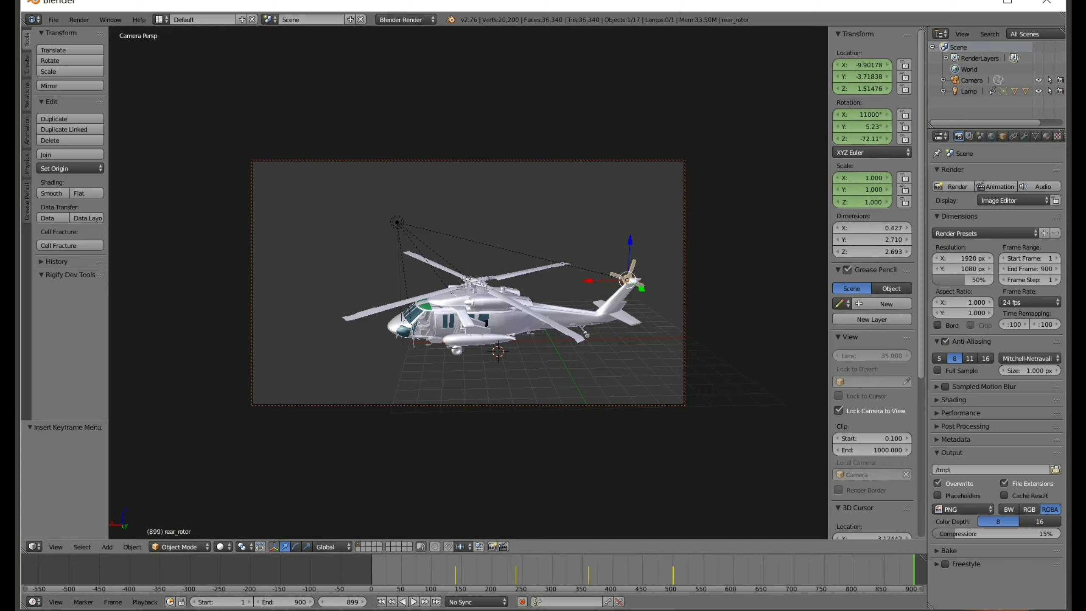
{"action": "right_click", "coordinate": [859, 114]}
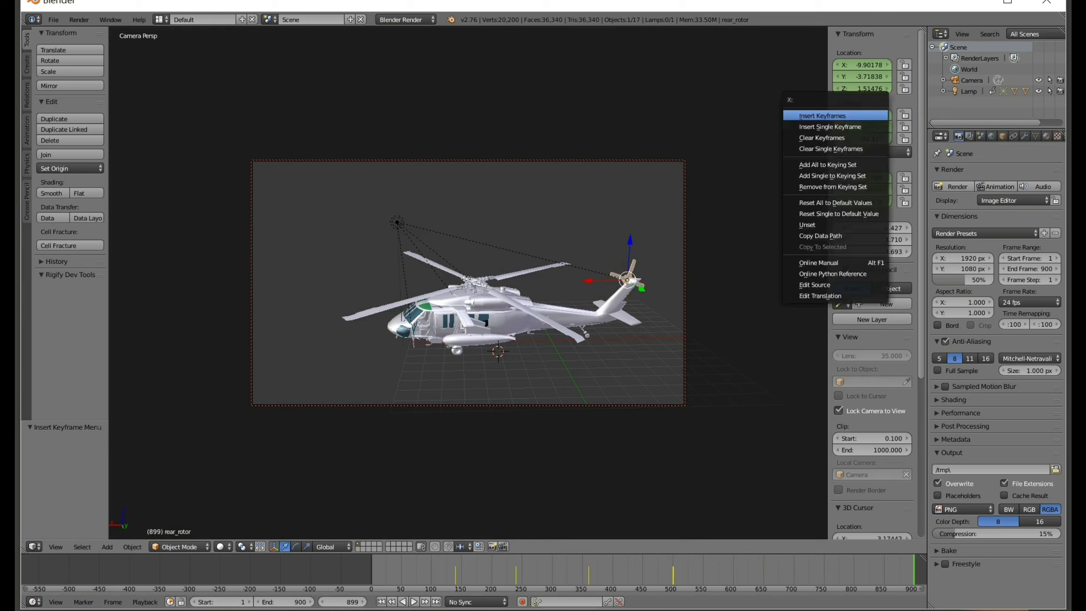
{"action": "left_click", "coordinate": [860, 115]}
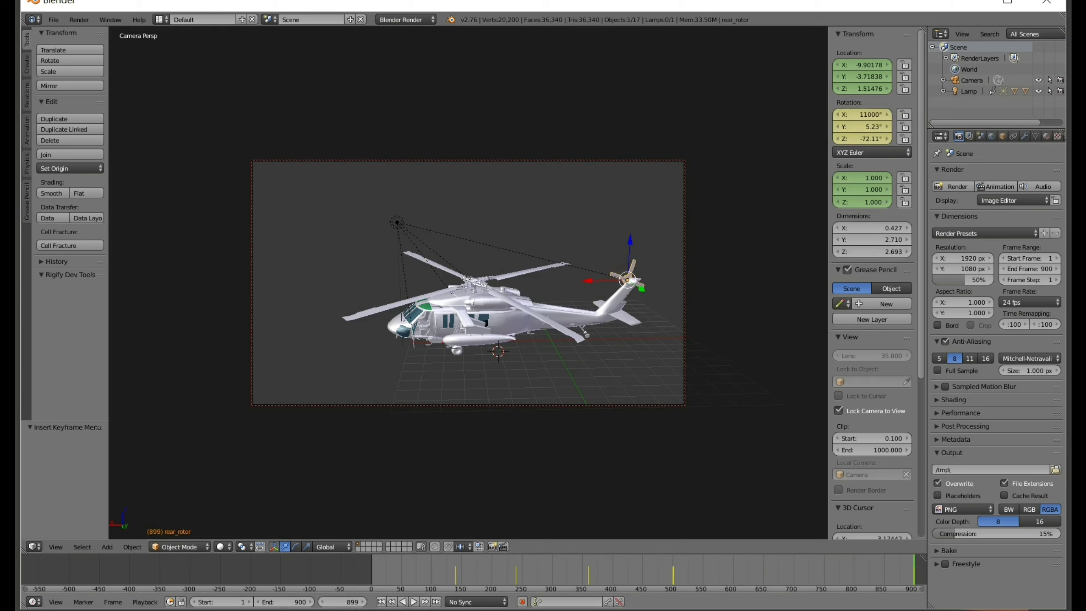
{"action": "key", "text": "shift+Left"}
Step: Play the helicopter animation from the start
{"action": "key", "text": "alt+a"}
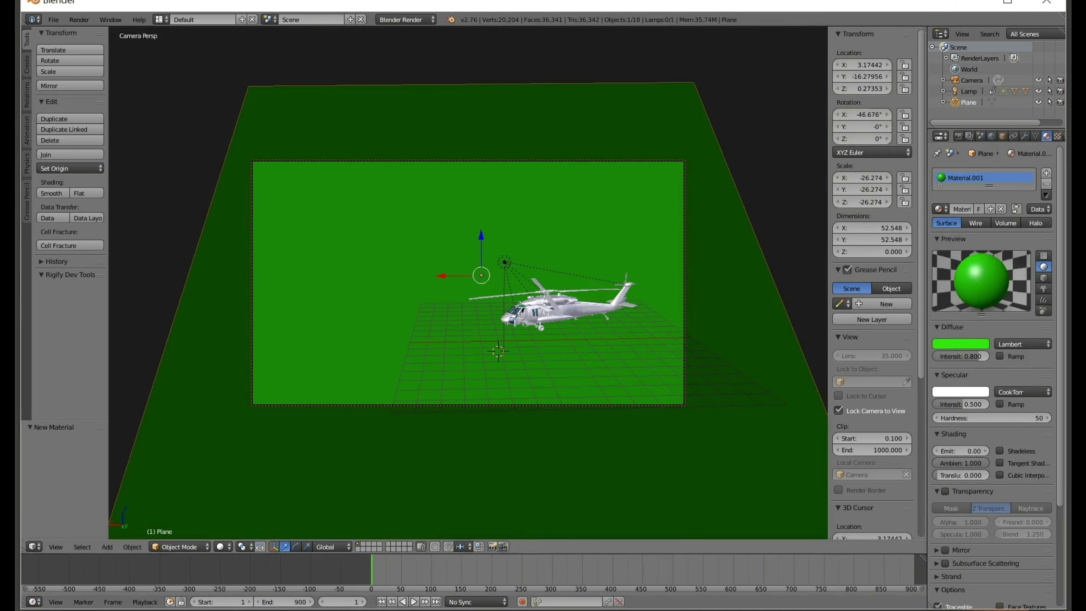
Step: Save As heli.blend in the Desktop folder, keeping the .blend extension
{"action": "left_click", "coordinate": [53, 19]}
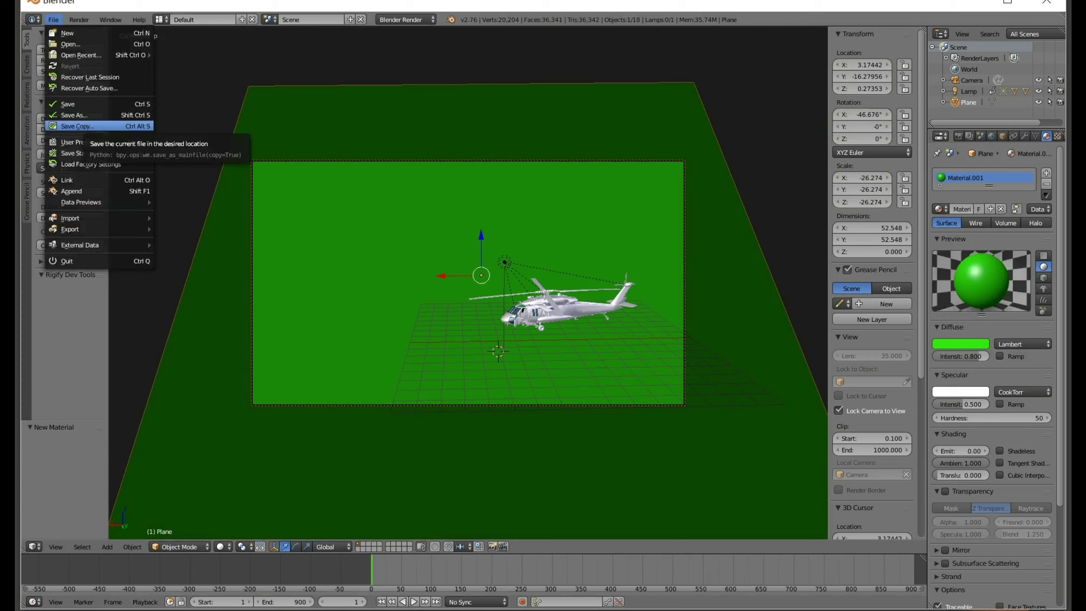
{"action": "left_click", "coordinate": [75, 115]}
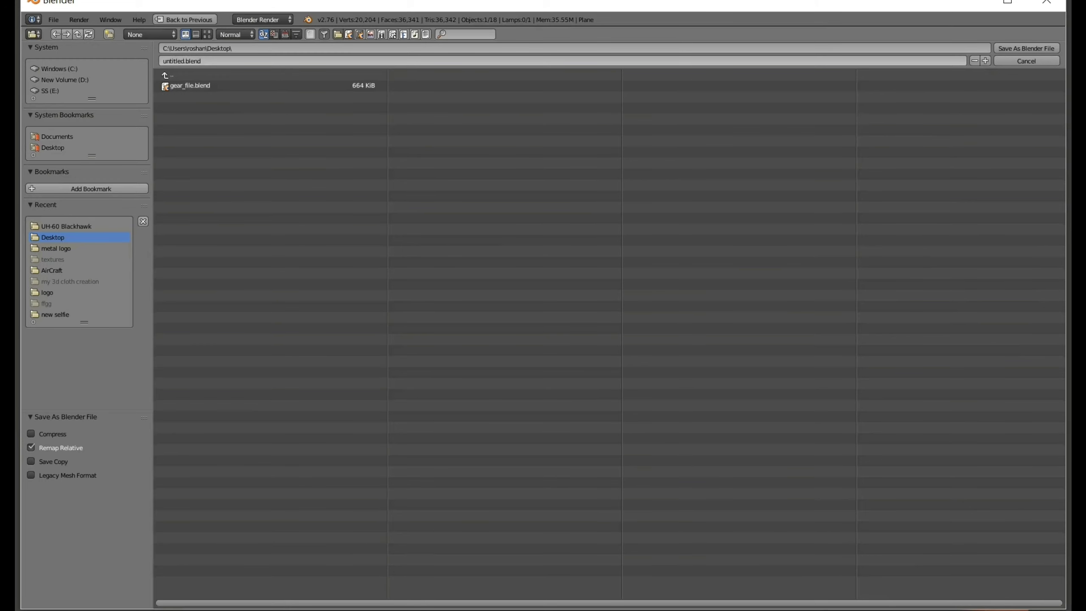
{"action": "left_click", "coordinate": [193, 61]}
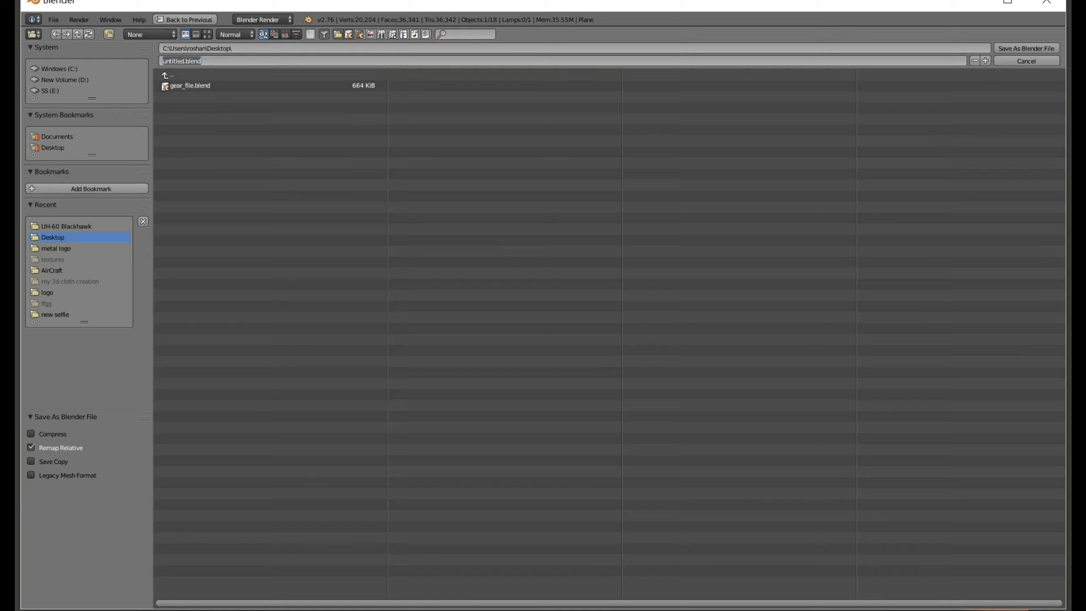
{"action": "key", "text": "shift+Left"}
{"action": "key", "text": "shift+Left"}
{"action": "key", "text": "shift+Left"}
{"action": "type", "text": "he"}
{"action": "type", "text": "li"}
{"action": "key", "text": "Return"}
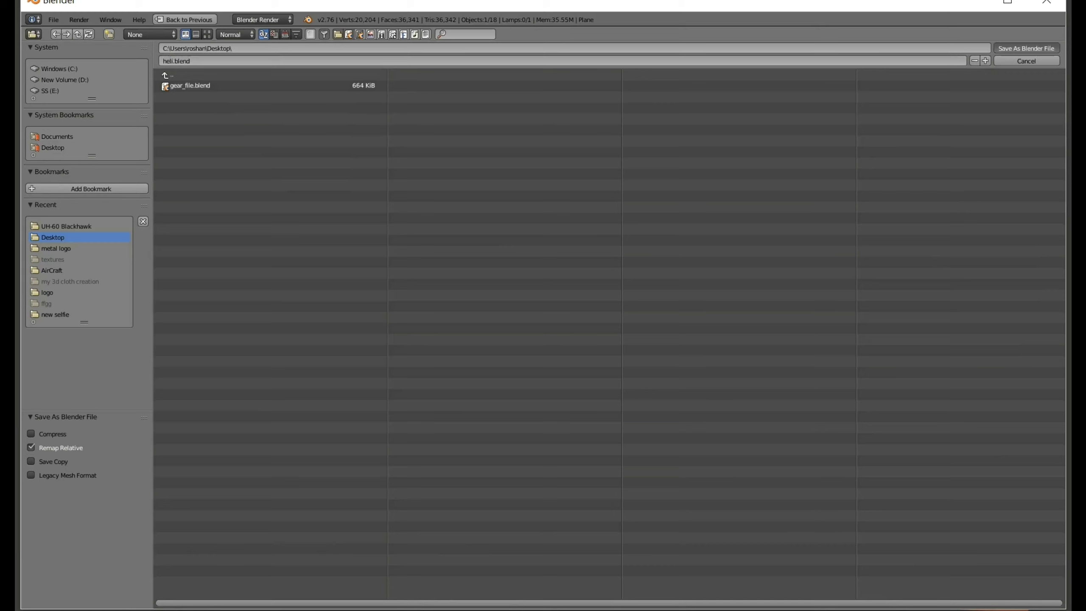
{"action": "key", "text": "Return"}
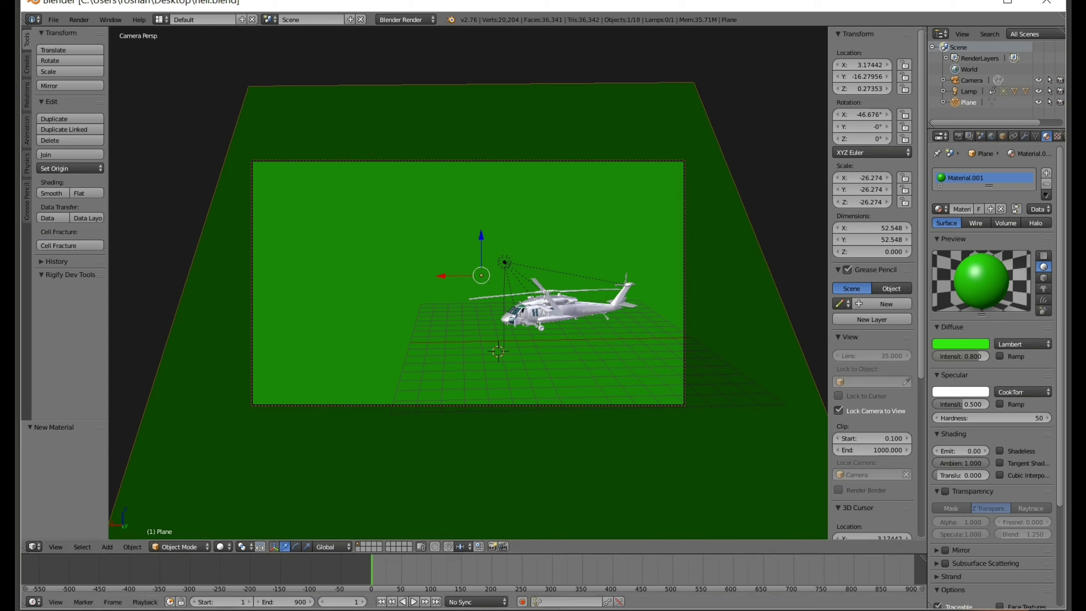
{"action": "key", "text": "alt+a"}
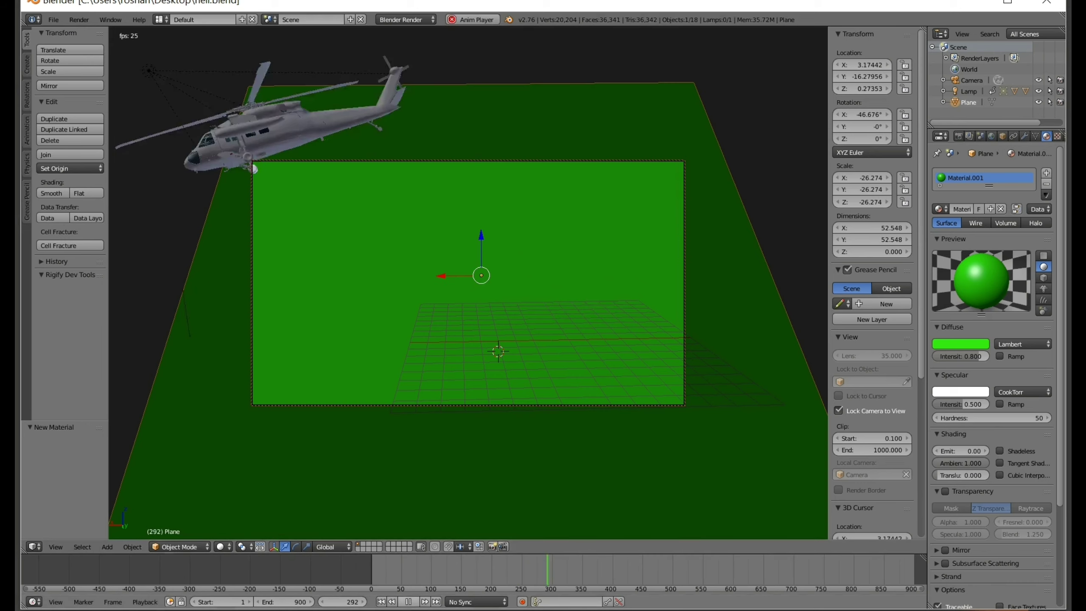
{"action": "key", "text": "alt+a"}
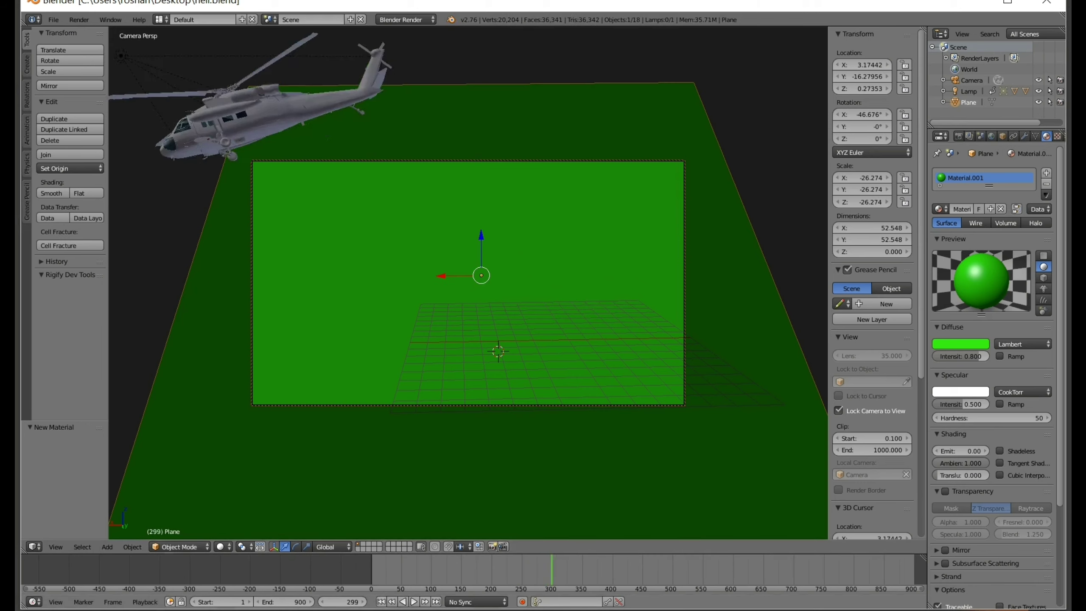
{"action": "key", "text": "shift+Left"}
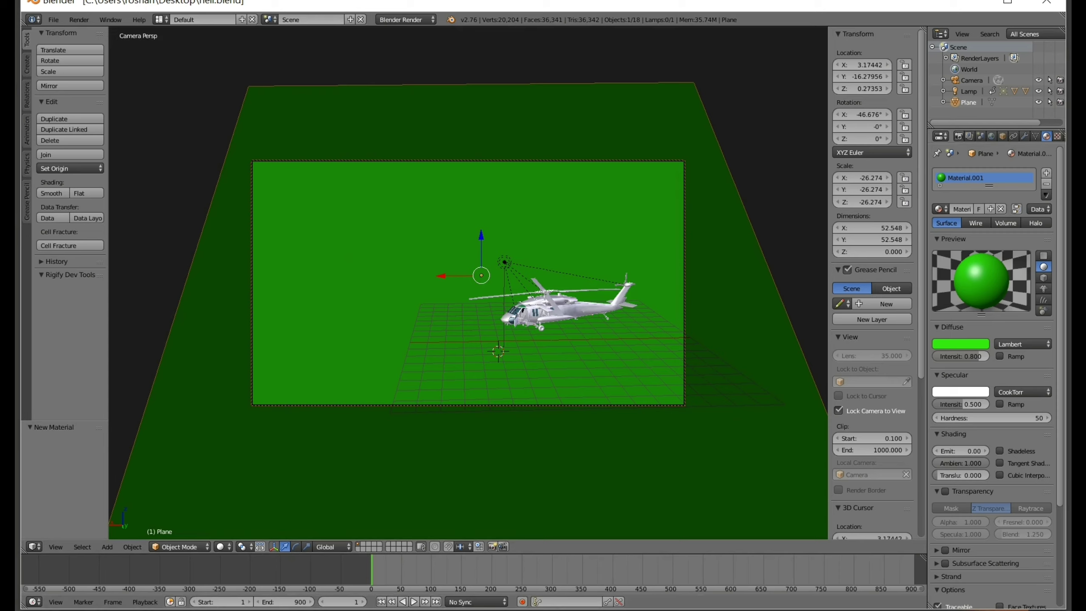
Step: Set the output file format and video encoding format to H.264, and apply an encoding preset
{"action": "left_click", "coordinate": [958, 137]}
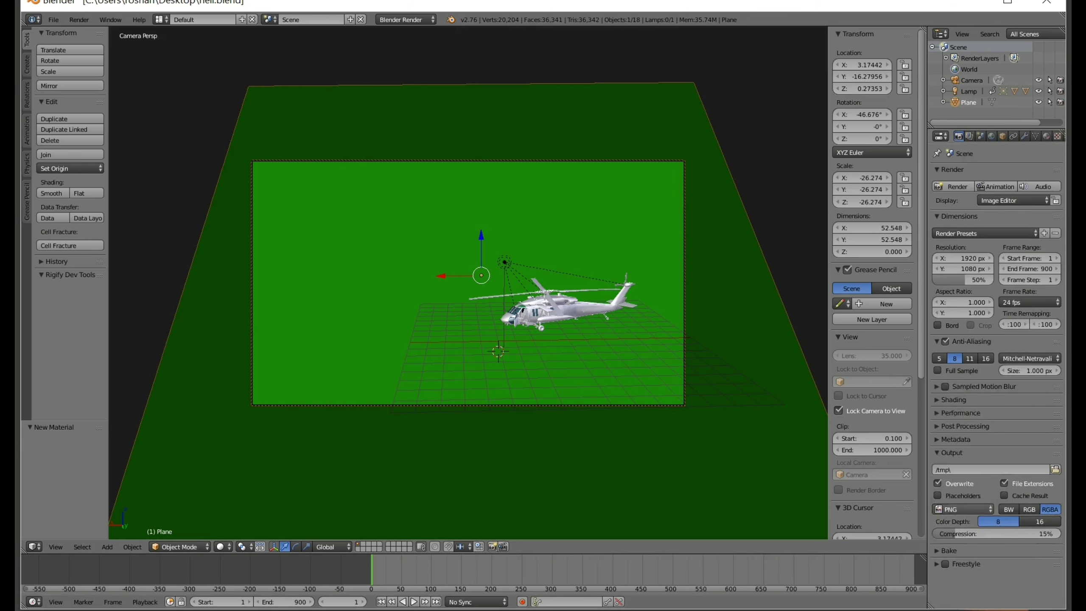
{"action": "left_click", "coordinate": [962, 510]}
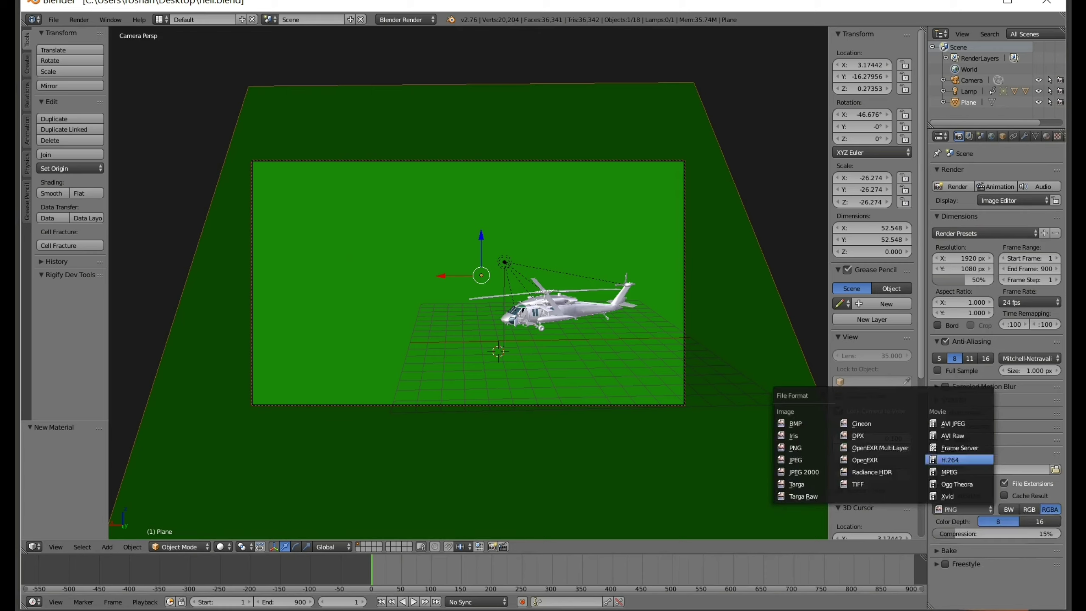
{"action": "left_click", "coordinate": [958, 460]}
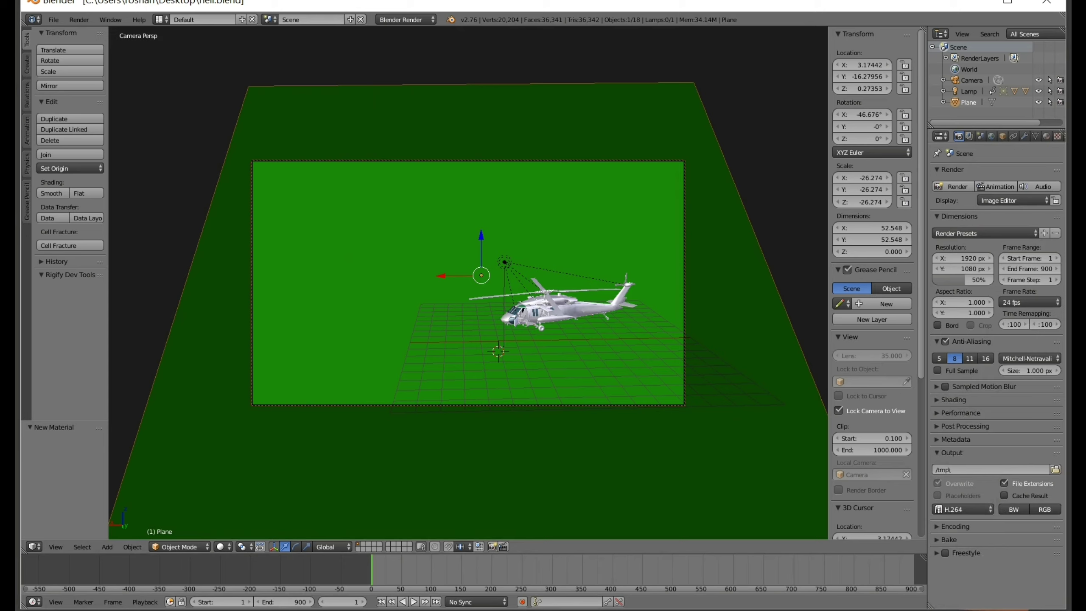
{"action": "left_click", "coordinate": [956, 527]}
{"action": "left_click", "coordinate": [974, 557]}
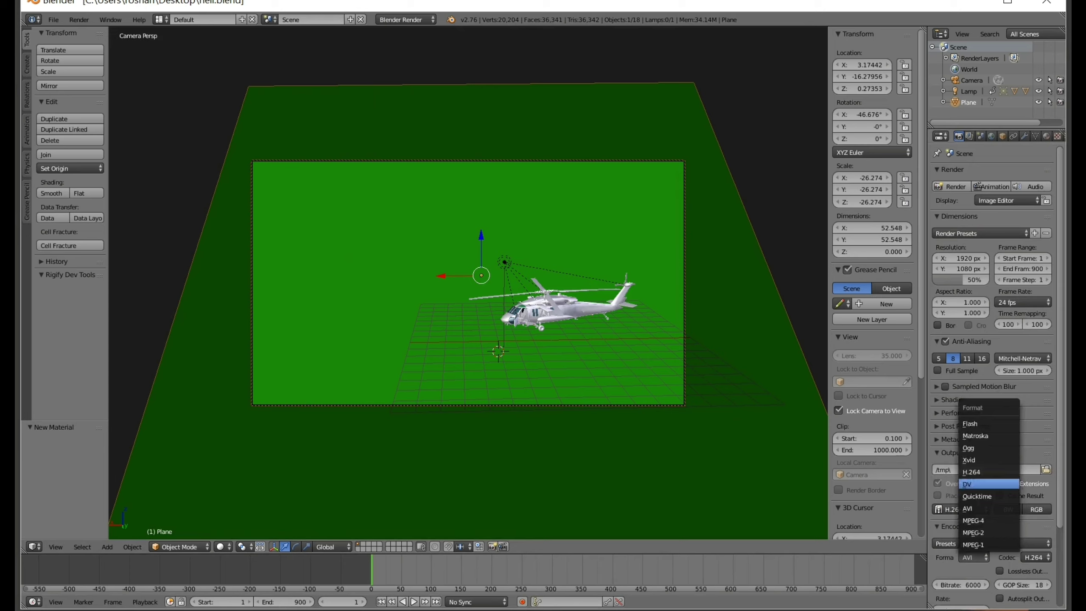
{"action": "left_click", "coordinate": [979, 472]}
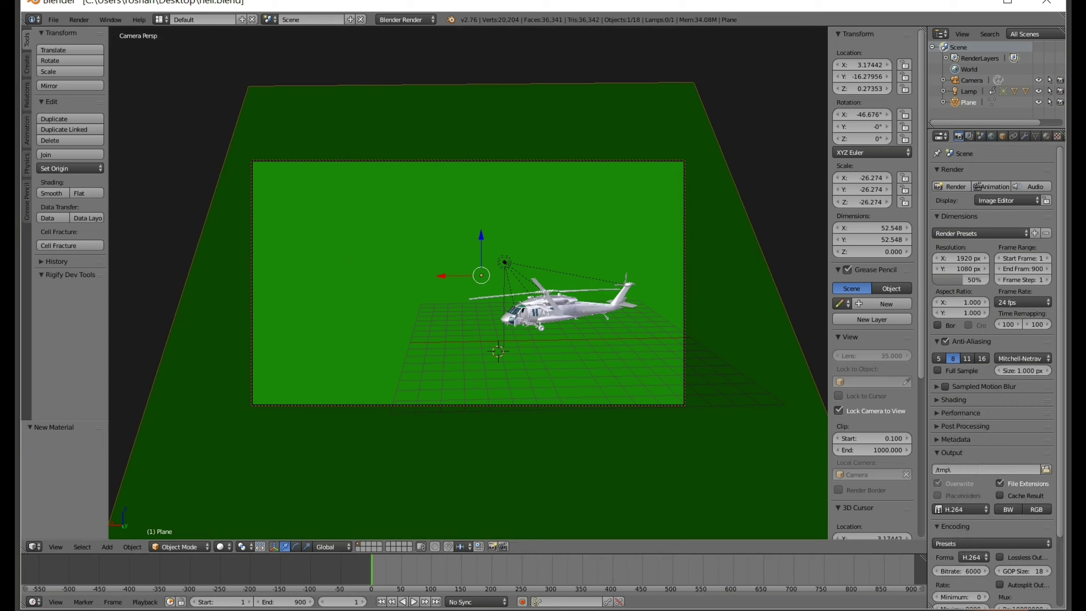
{"action": "left_click", "coordinate": [991, 544]}
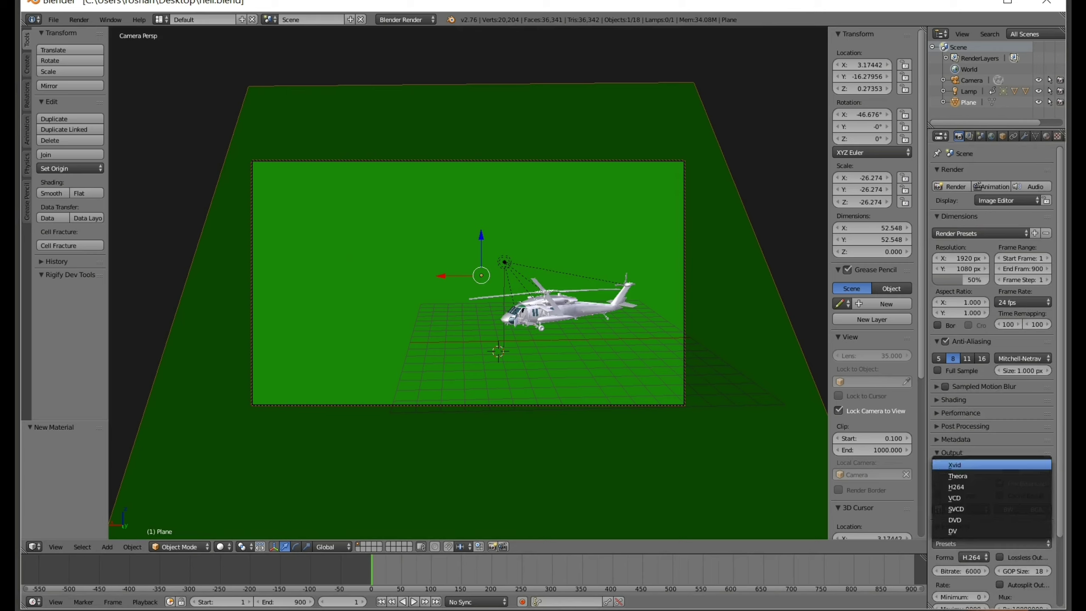
{"action": "left_click", "coordinate": [991, 465]}
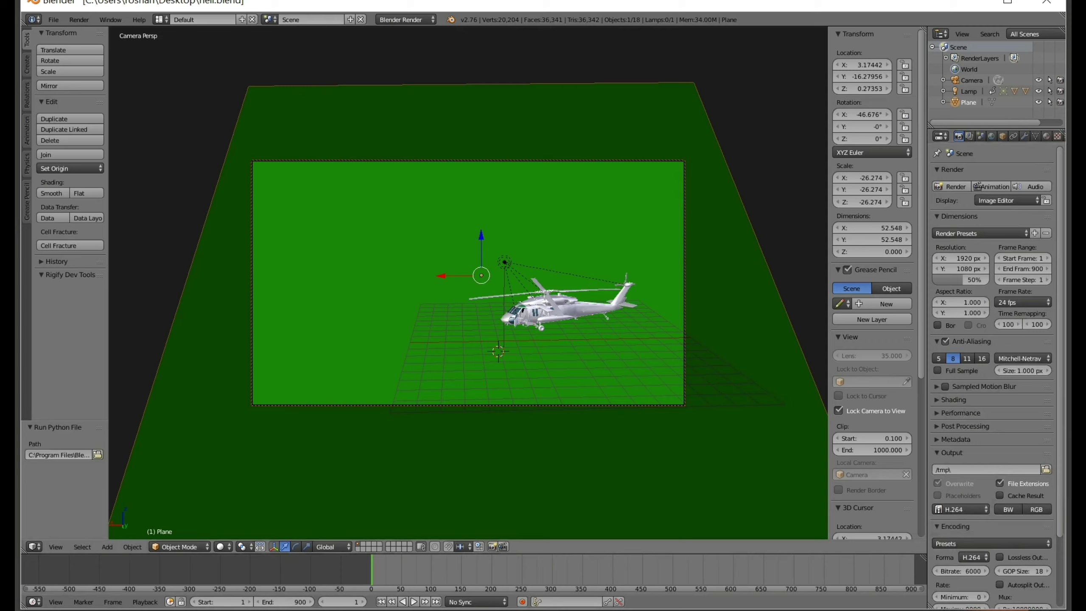
Step: Set the render output path to the Desktop with file name heli_3d_vfx.mp4
{"action": "left_click", "coordinate": [1046, 469]}
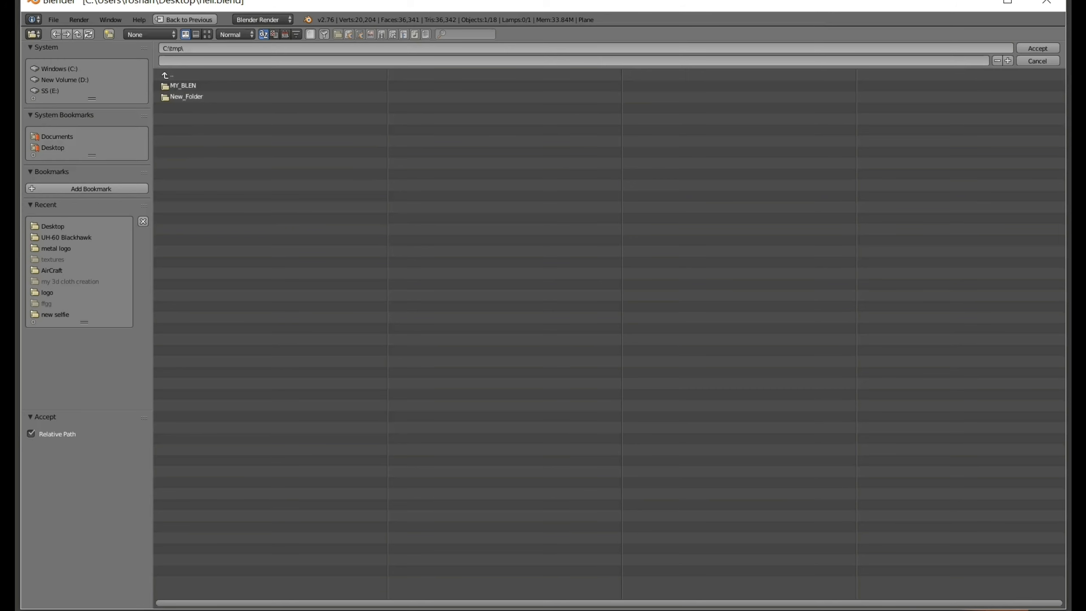
{"action": "left_click", "coordinate": [52, 225]}
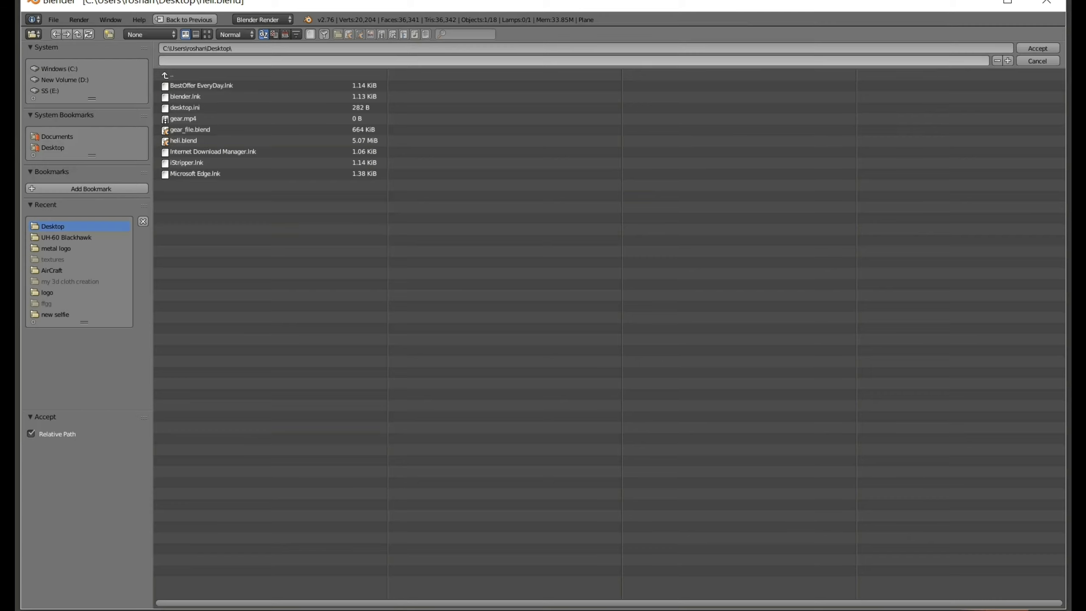
{"action": "left_click", "coordinate": [573, 60]}
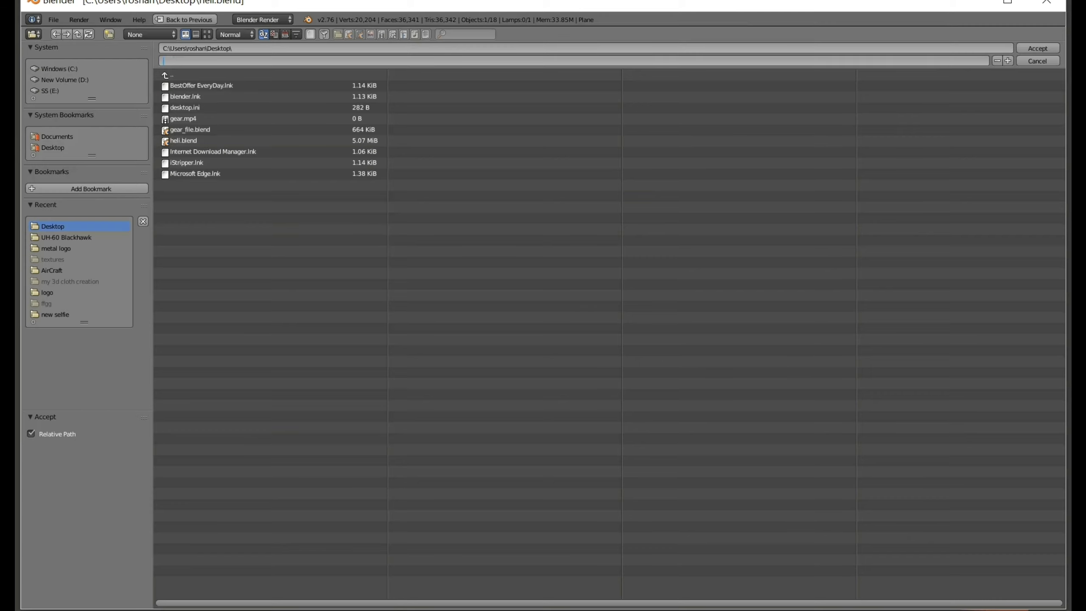
{"action": "type", "text": "heli_"}
{"action": "type", "text": "3d_v"}
{"action": "type", "text": "fx."}
{"action": "type", "text": "mp"}
{"action": "type", "text": "4"}
{"action": "key", "text": "Return"}
{"action": "key", "text": "Return"}
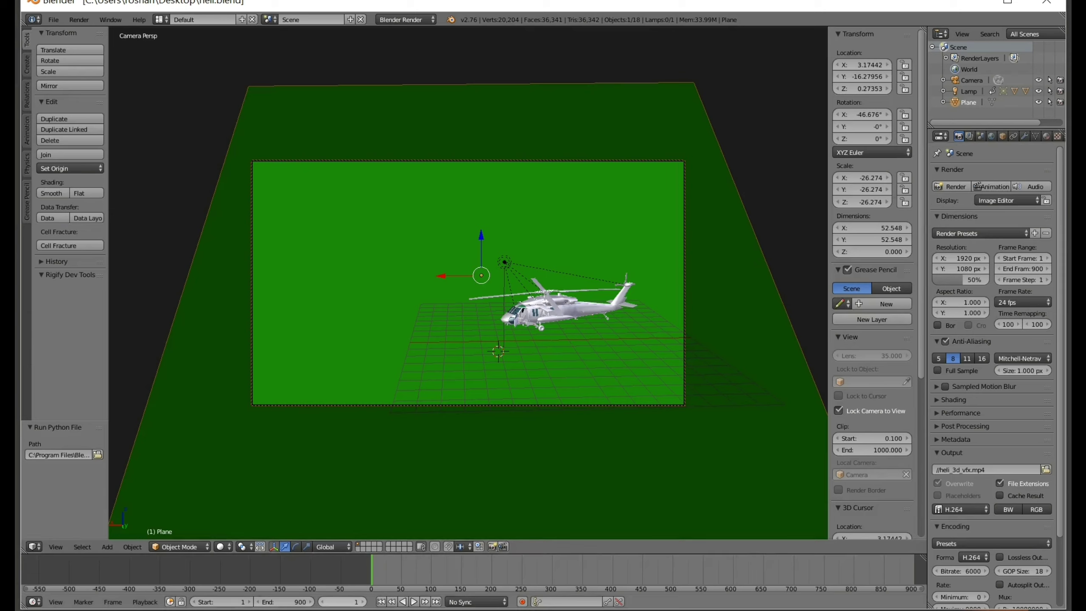
Step: Test-render the first frame, stop the render, and turn the area back into the 3D View
{"action": "key", "text": "Left"}
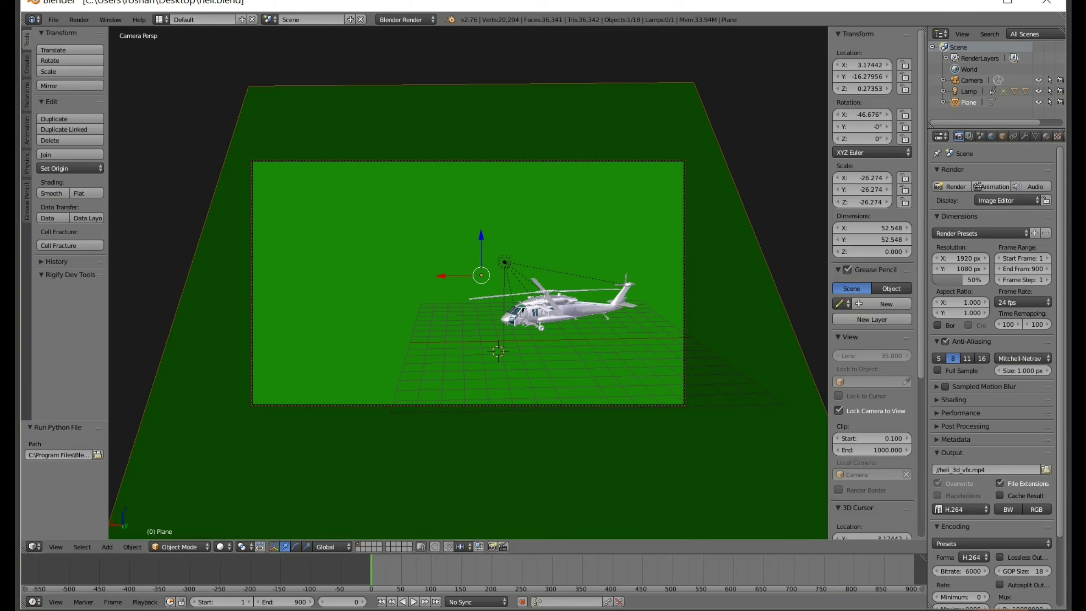
{"action": "key", "text": "ctrl+F12"}
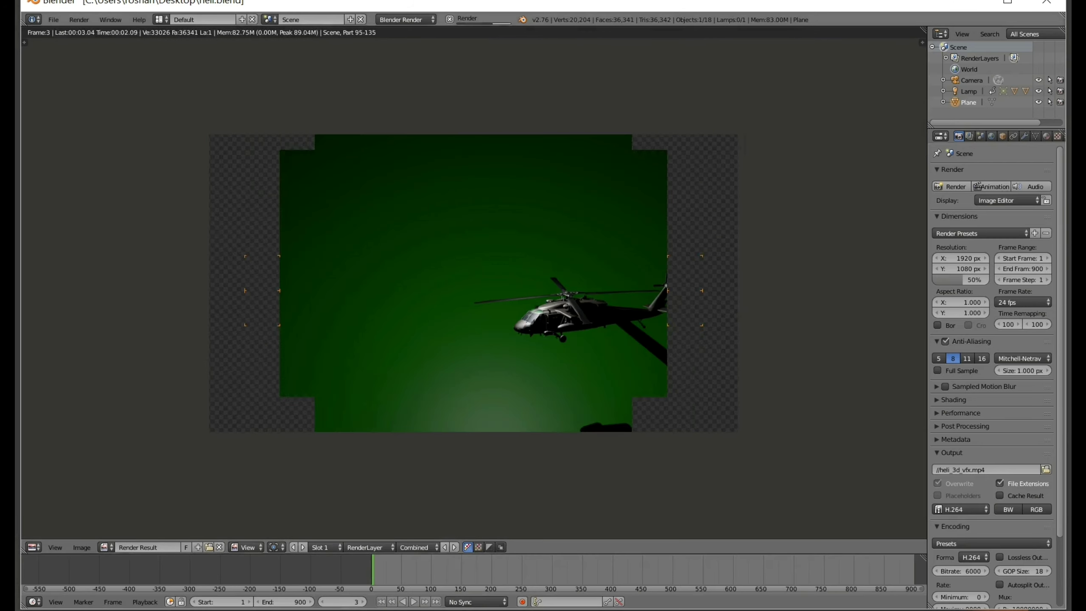
{"action": "key", "text": "Escape"}
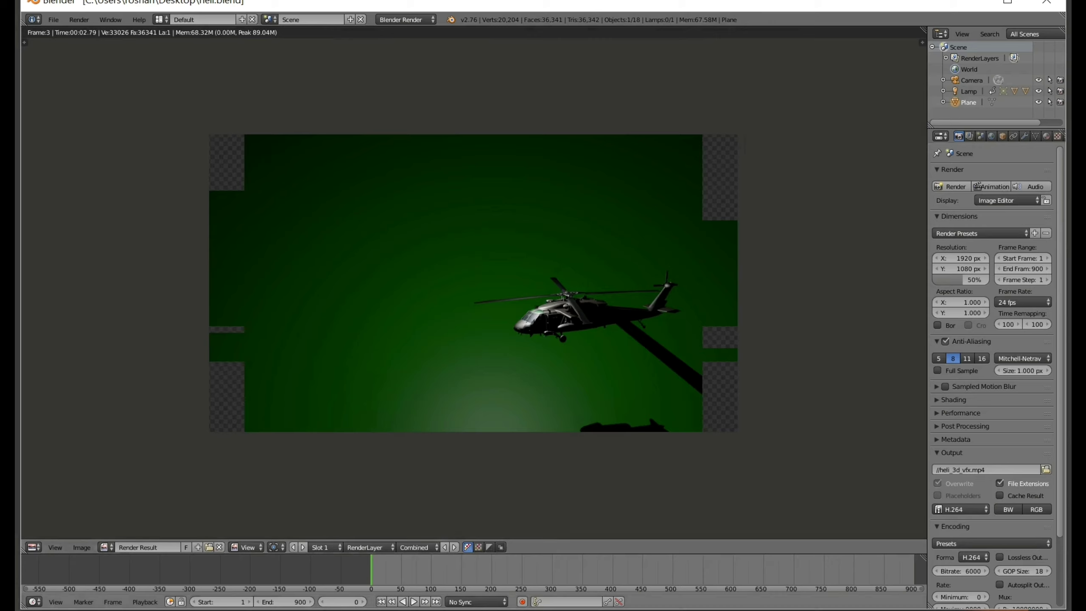
{"action": "left_click", "coordinate": [34, 548]}
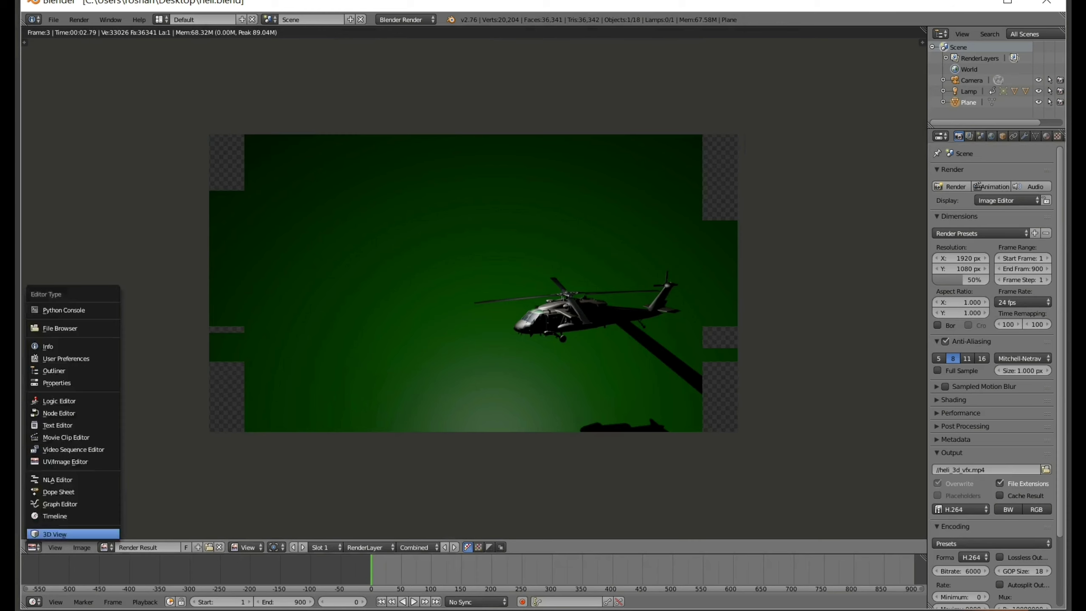
{"action": "left_click", "coordinate": [55, 534]}
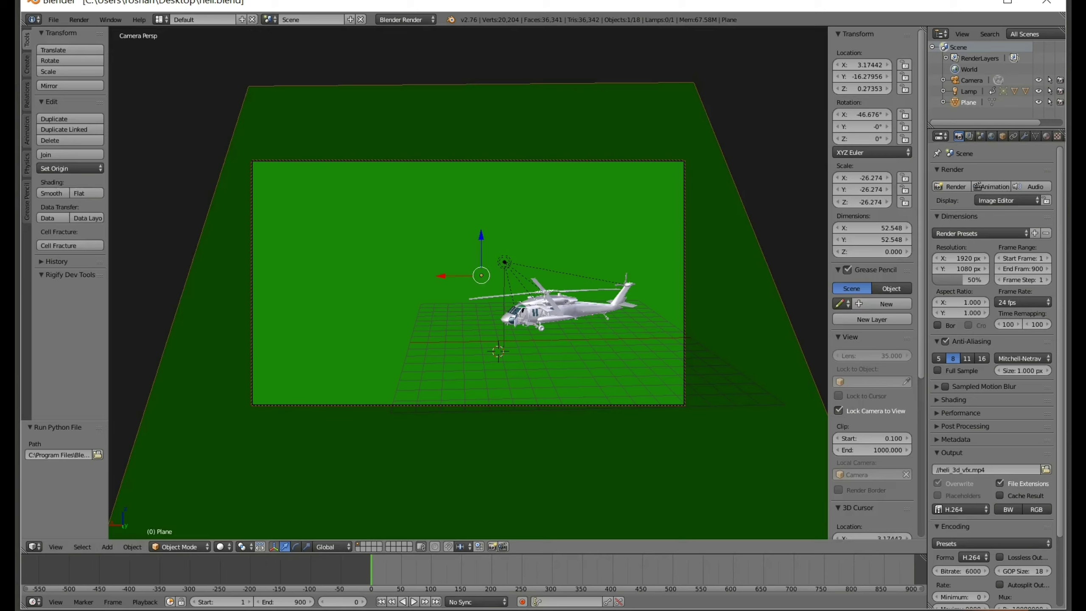
Step: Select the lamp and change its type to Hemi in the lamp settings
{"action": "right_click", "coordinate": [505, 262]}
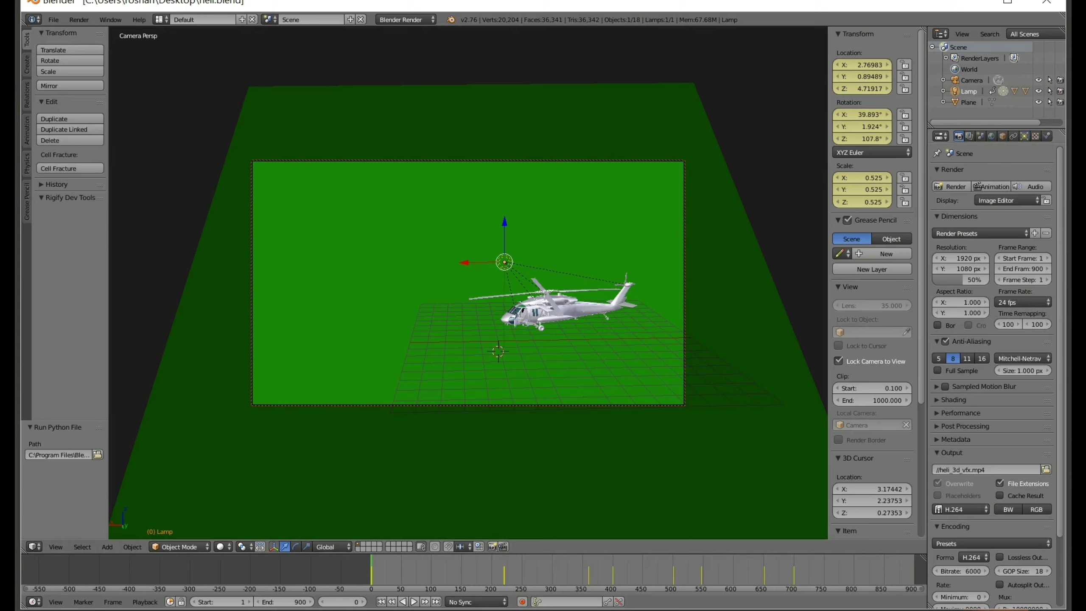
{"action": "left_click", "coordinate": [1024, 136]}
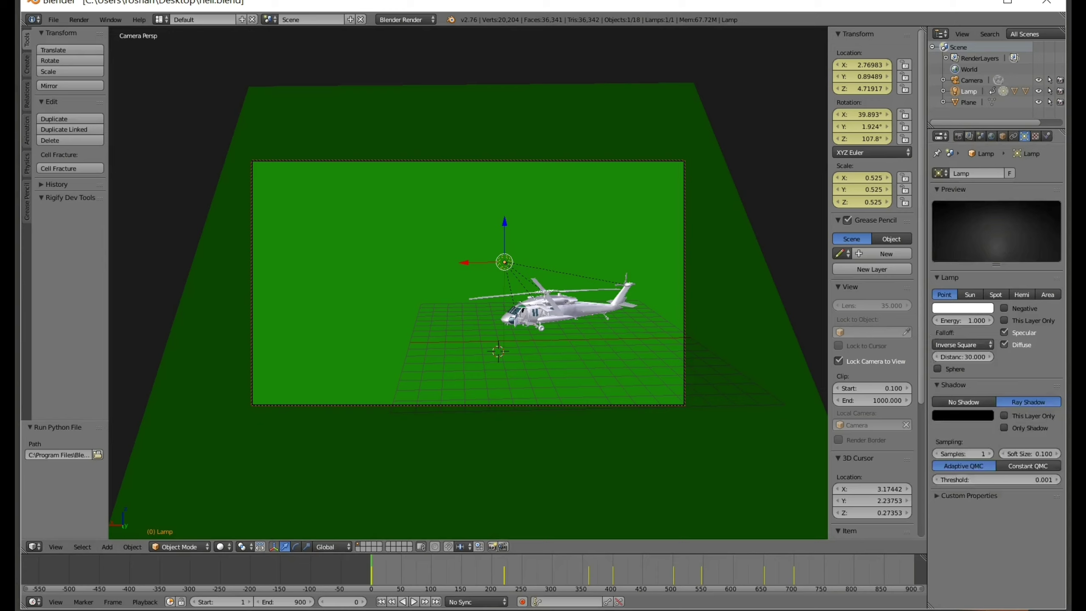
{"action": "left_click", "coordinate": [1022, 295]}
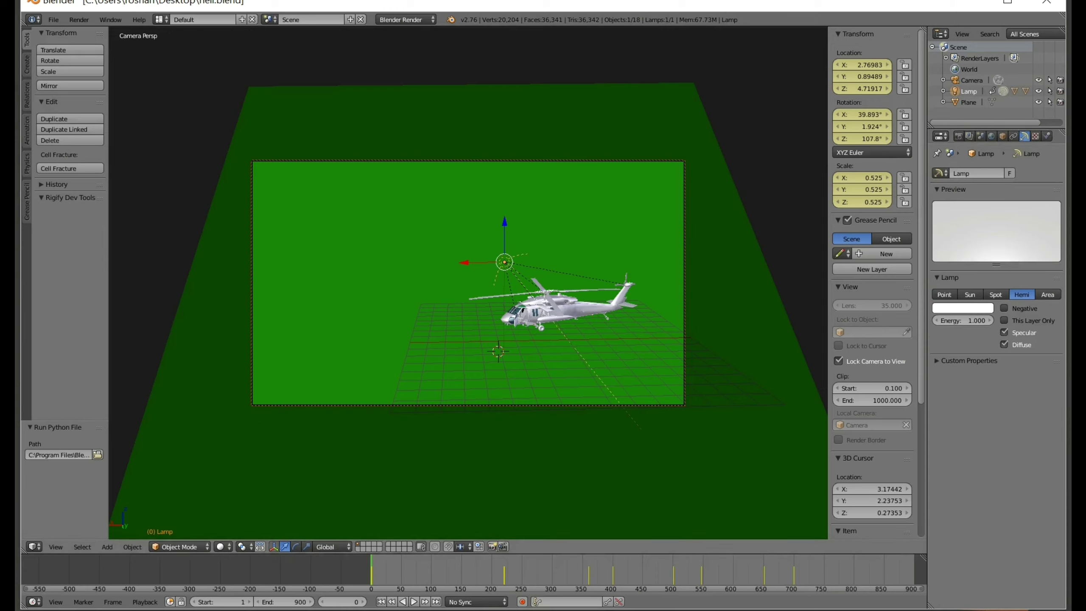
{"action": "key", "text": "s"}
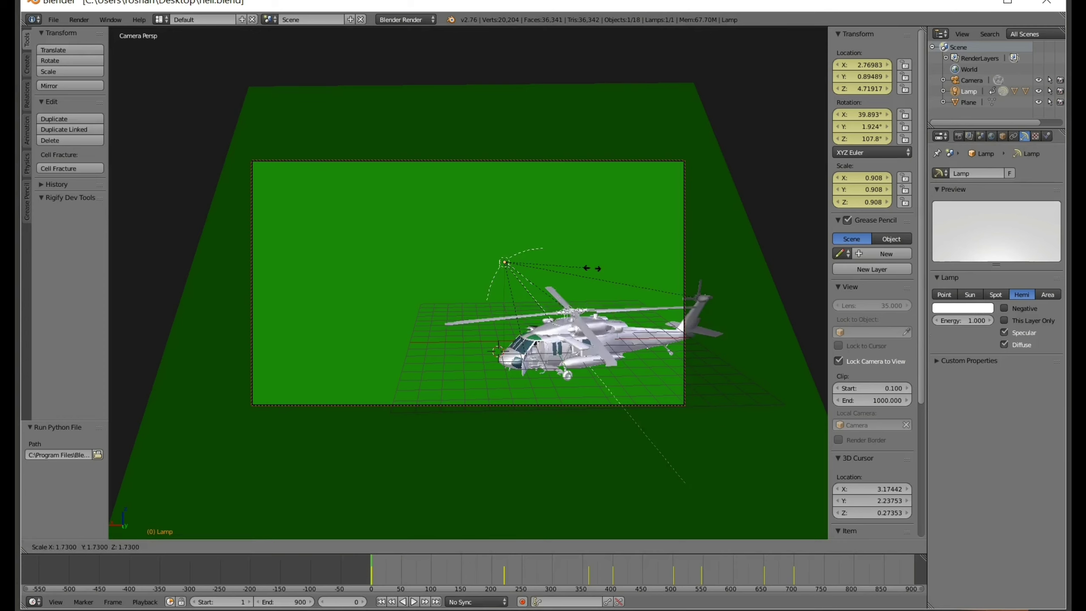
{"action": "key", "text": "Escape"}
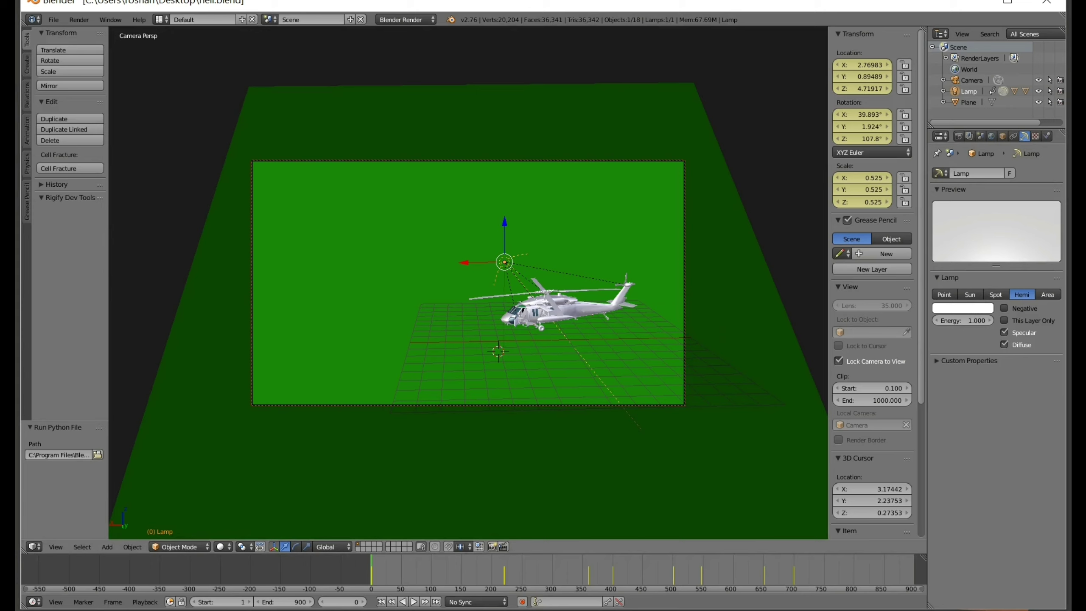
Step: Select the ground plane and lamp, then toggle A twice so every object is selected
{"action": "left_click", "coordinate": [53, 19]}
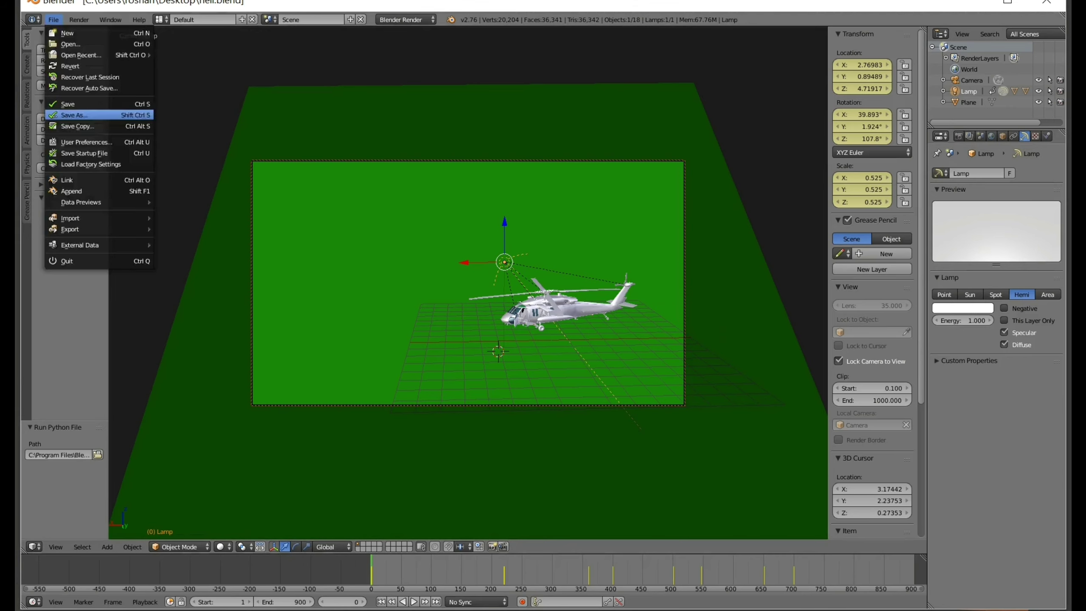
{"action": "key", "text": "Escape"}
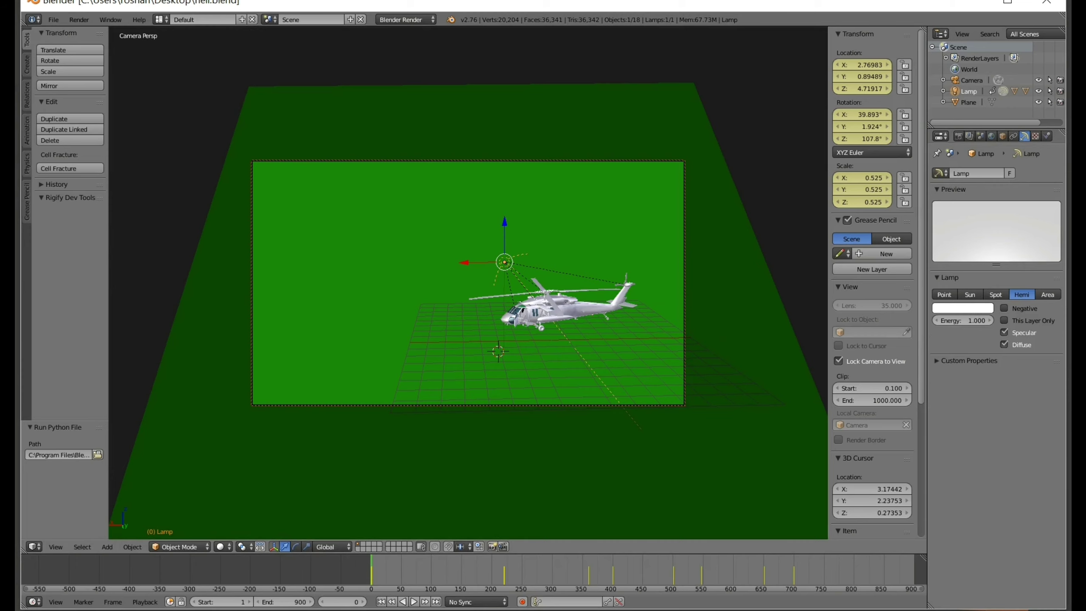
{"action": "right_click", "coordinate": [481, 275]}
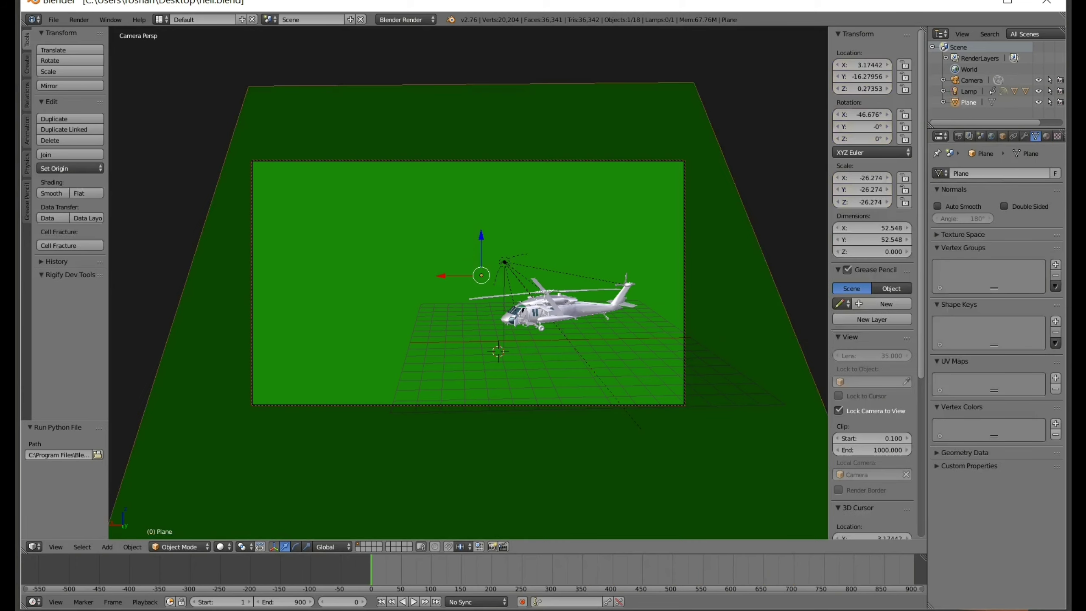
{"action": "right_click", "coordinate": [505, 262]}
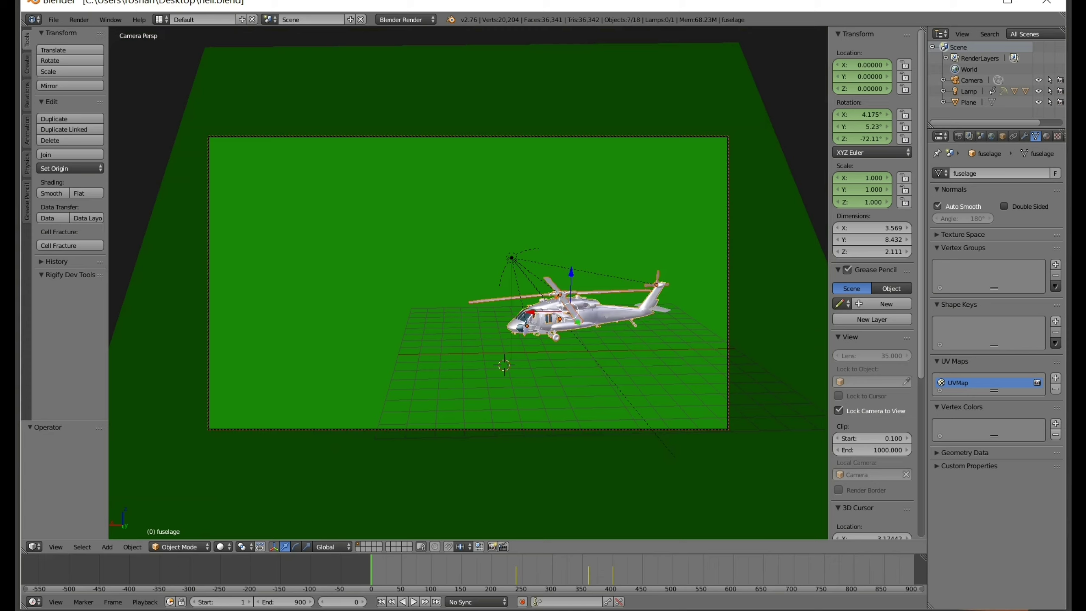
{"action": "key", "text": "a"}
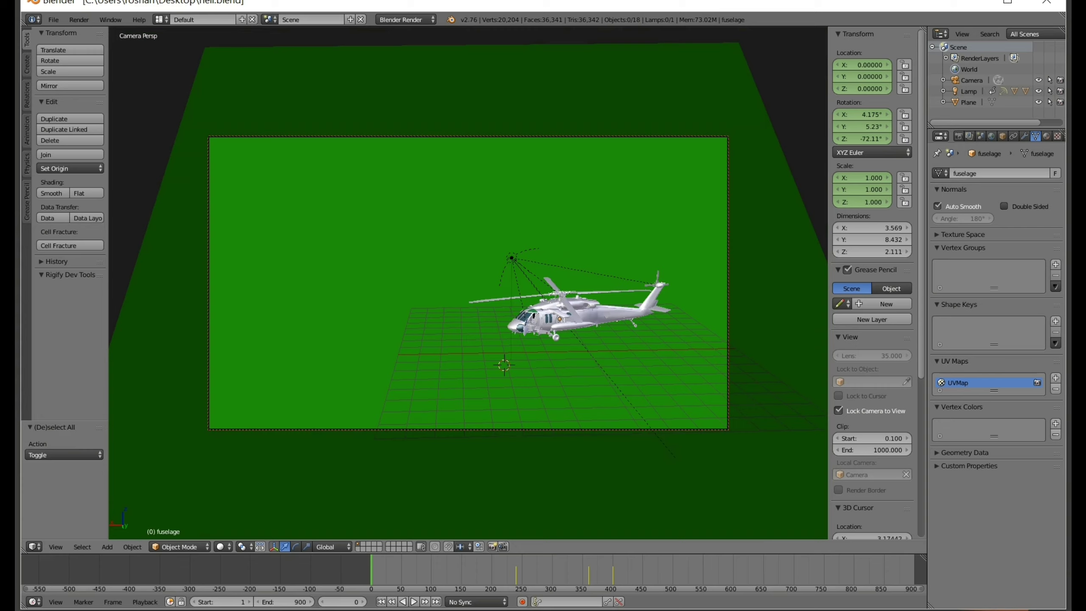
{"action": "key", "text": "a"}
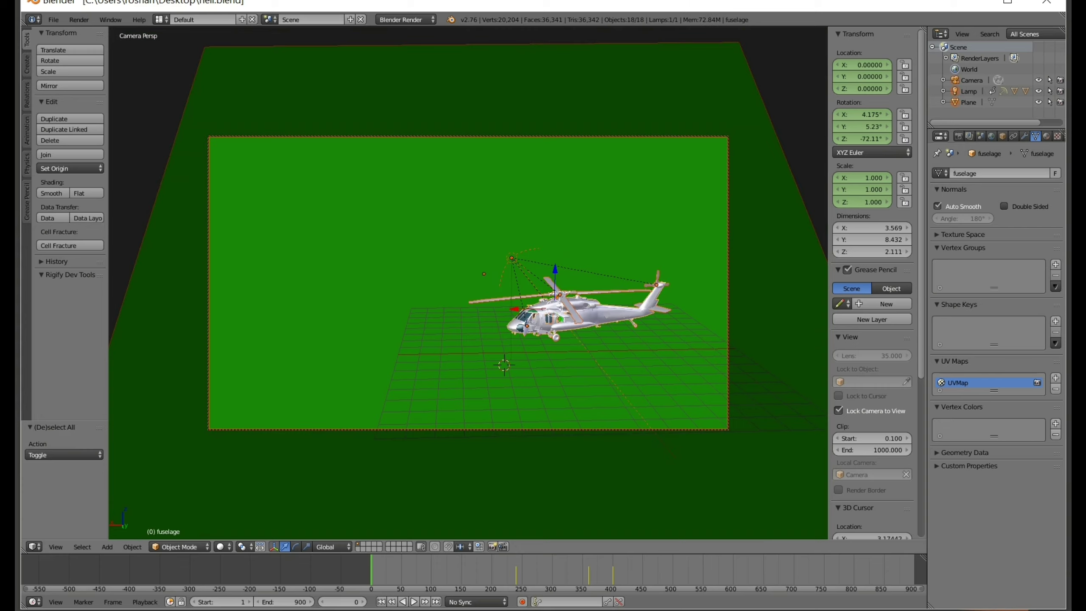
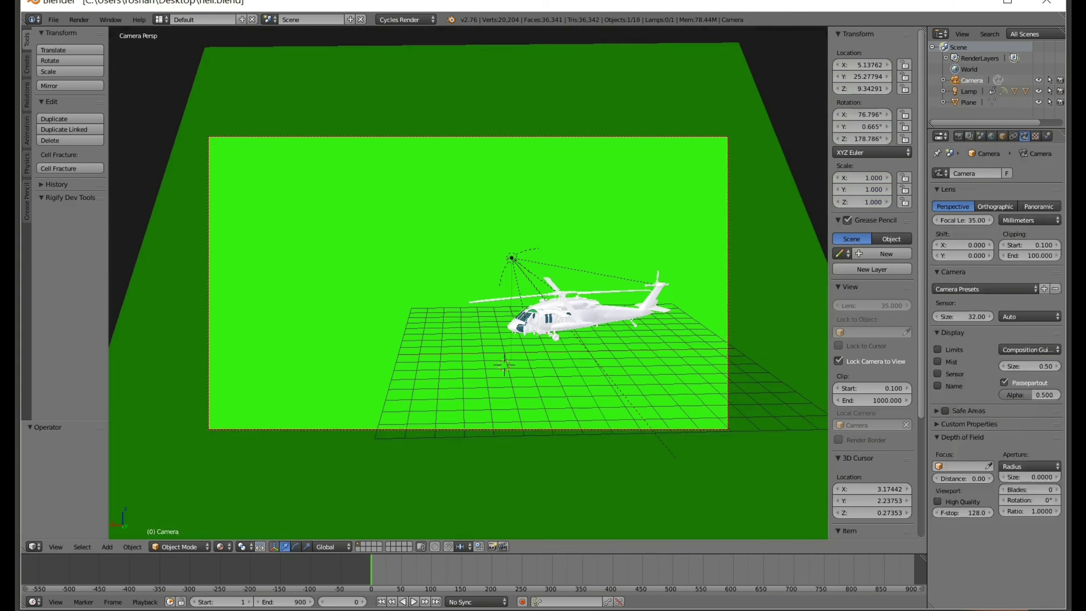
Step: Duplicate the hemi lamp as Lamp.001, shift it along X left of the helicopter, and view in solid shading
{"action": "right_click", "coordinate": [512, 258]}
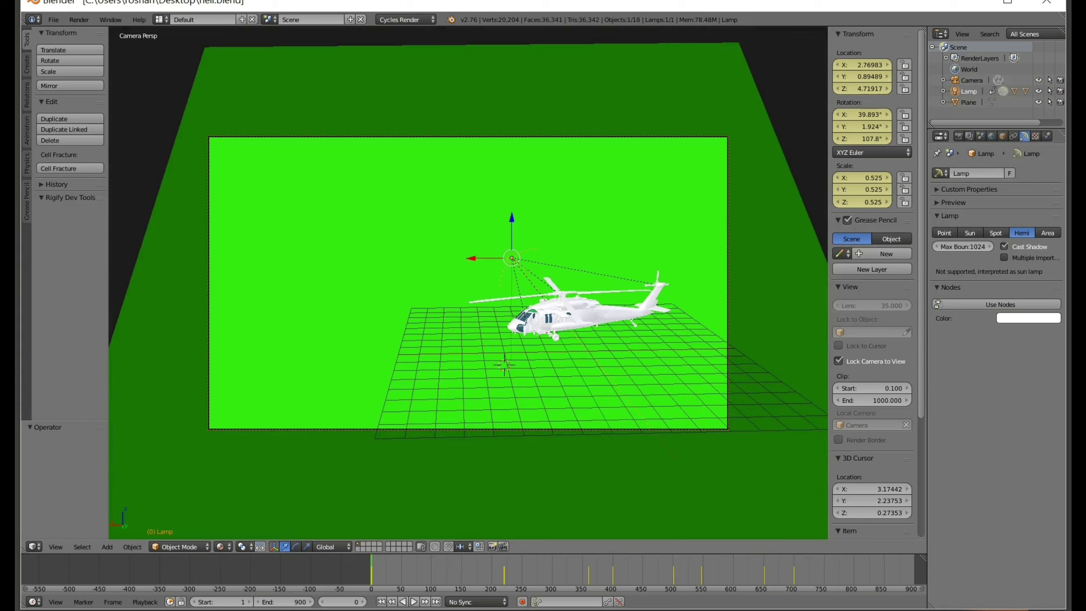
{"action": "key", "text": "shift+d"}
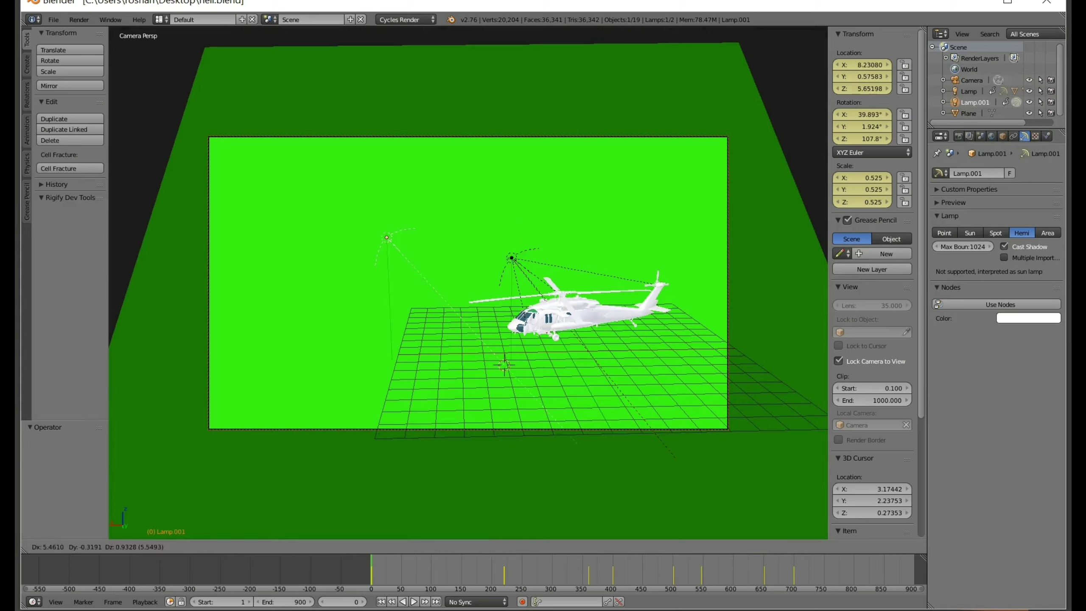
{"action": "key", "text": "Escape"}
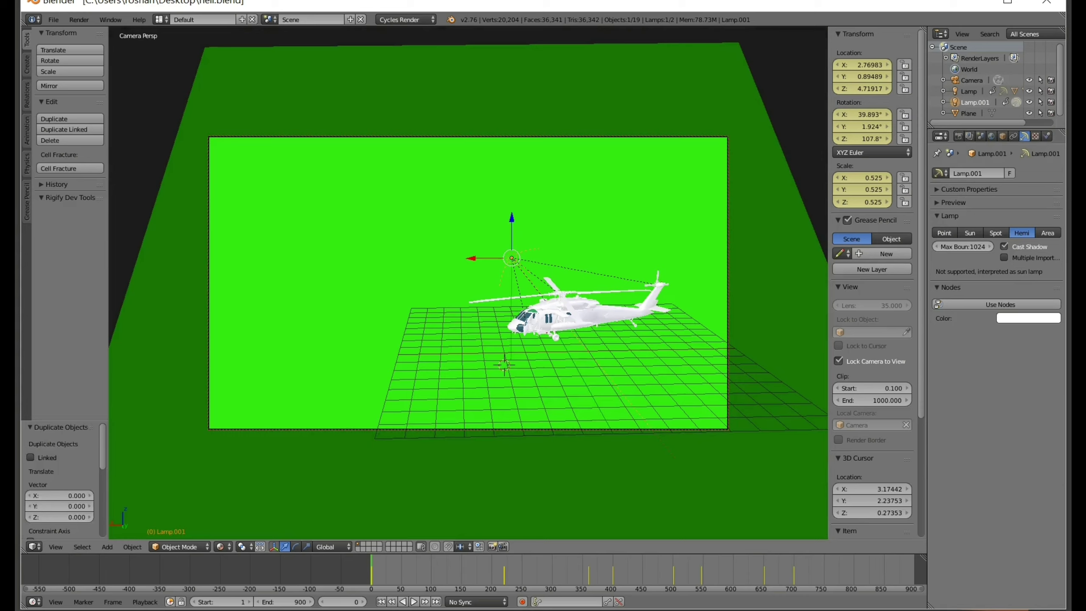
{"action": "key", "text": "g"}
{"action": "key", "text": "x"}
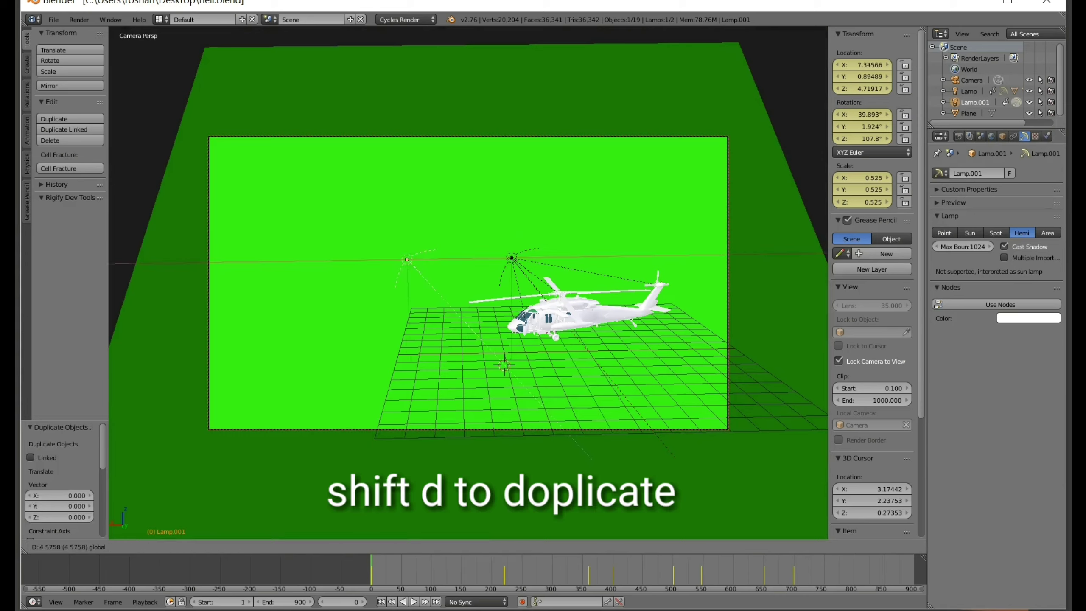
{"action": "key", "text": "Return"}
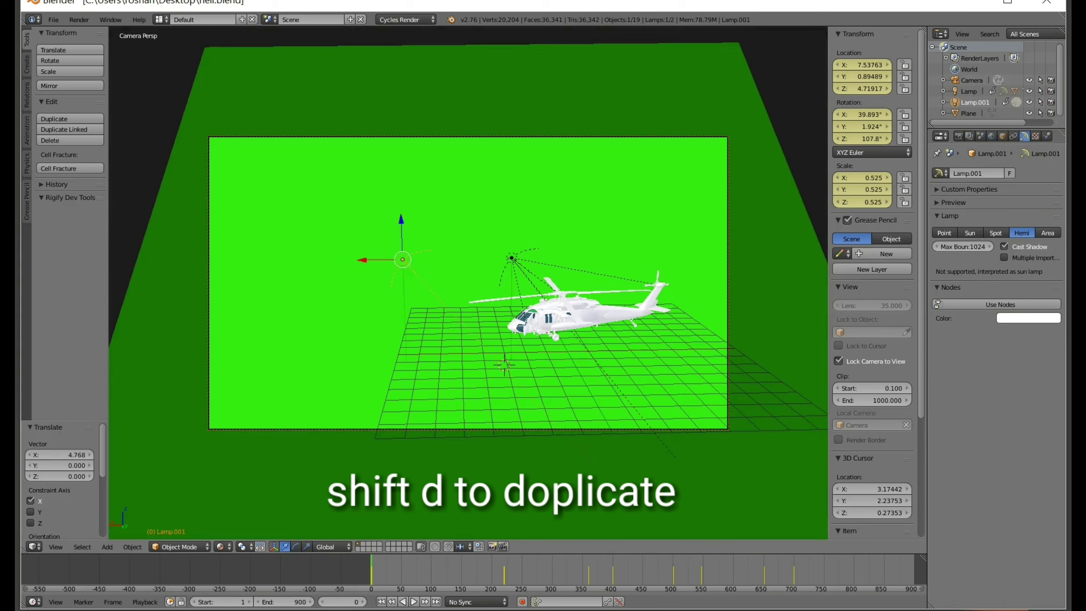
{"action": "left_click", "coordinate": [220, 547]}
{"action": "left_click", "coordinate": [237, 510]}
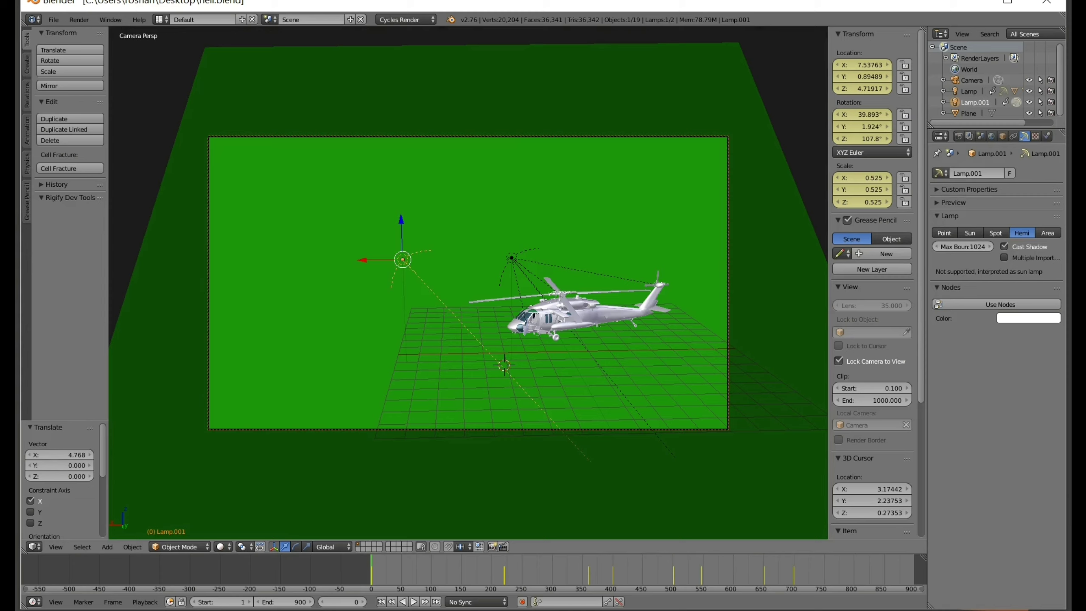
Step: Scale Lamp.001 up to 5.982, rotate it 318.955° about X, and enable its nodes
{"action": "key", "text": "s"}
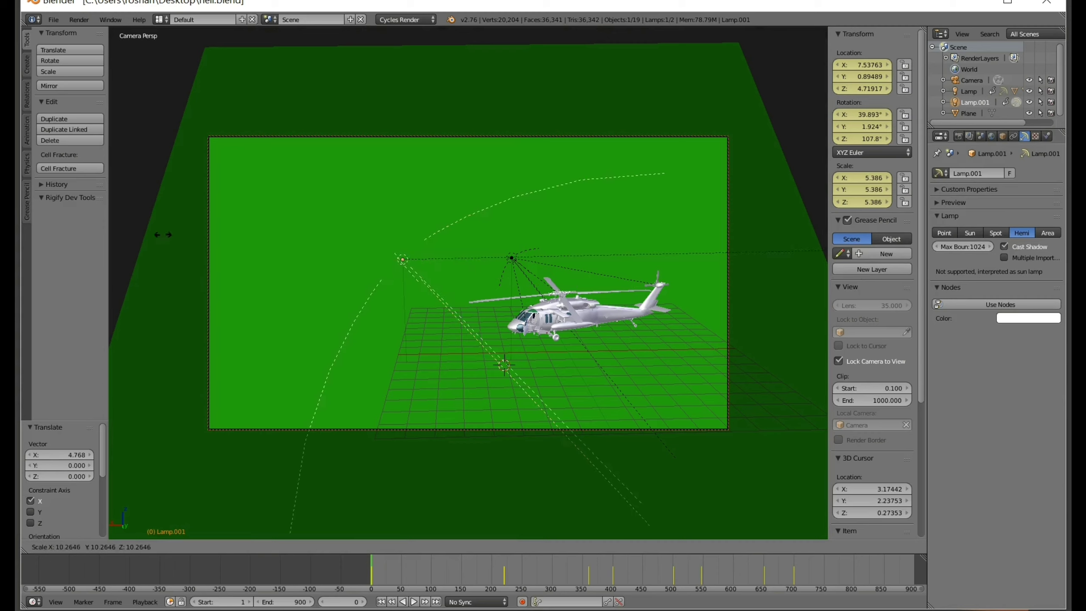
{"action": "left_click", "coordinate": [143, 234]}
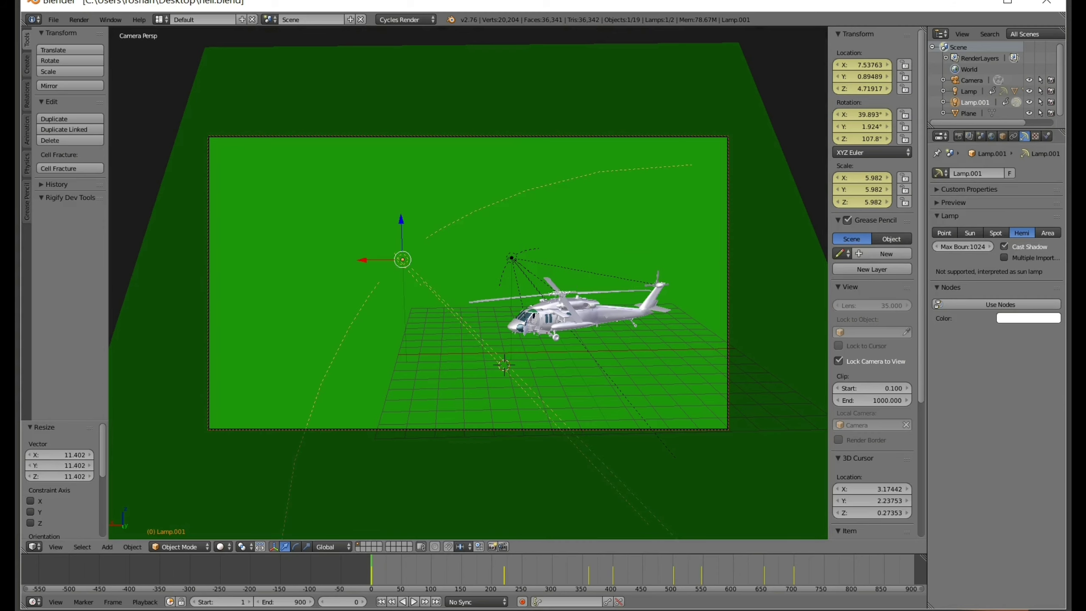
{"action": "key", "text": "r"}
{"action": "key", "text": "x"}
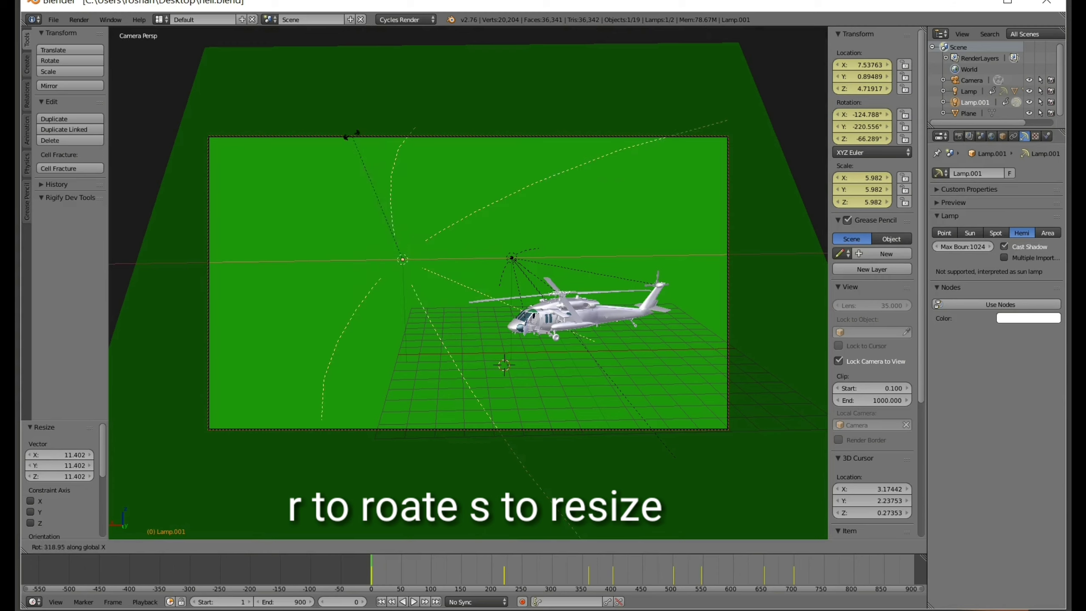
{"action": "key", "text": "Return"}
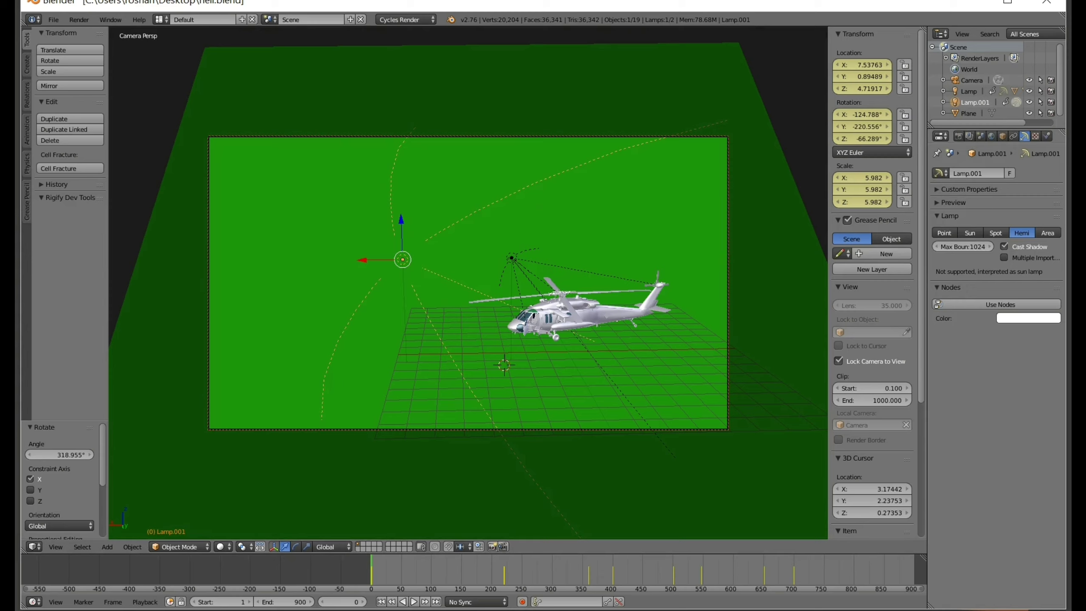
{"action": "left_click", "coordinate": [1001, 304]}
Step: Set Lamp.001's emission strength to 3 and preview the helicopter in Rendered viewport shading
{"action": "left_click", "coordinate": [1014, 338]}
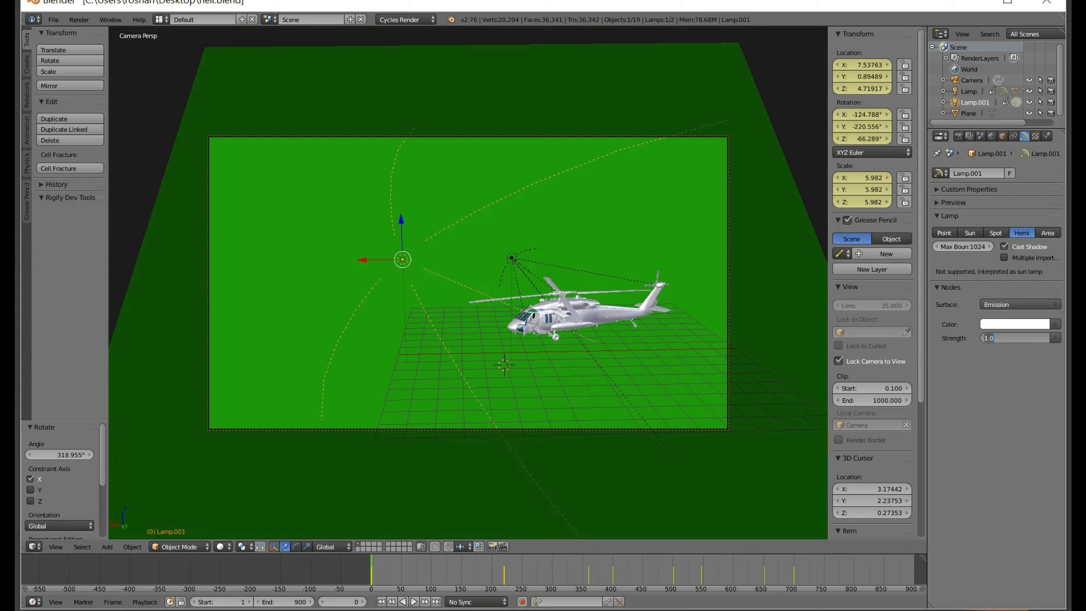
{"action": "type", "text": "3"}
{"action": "key", "text": "Return"}
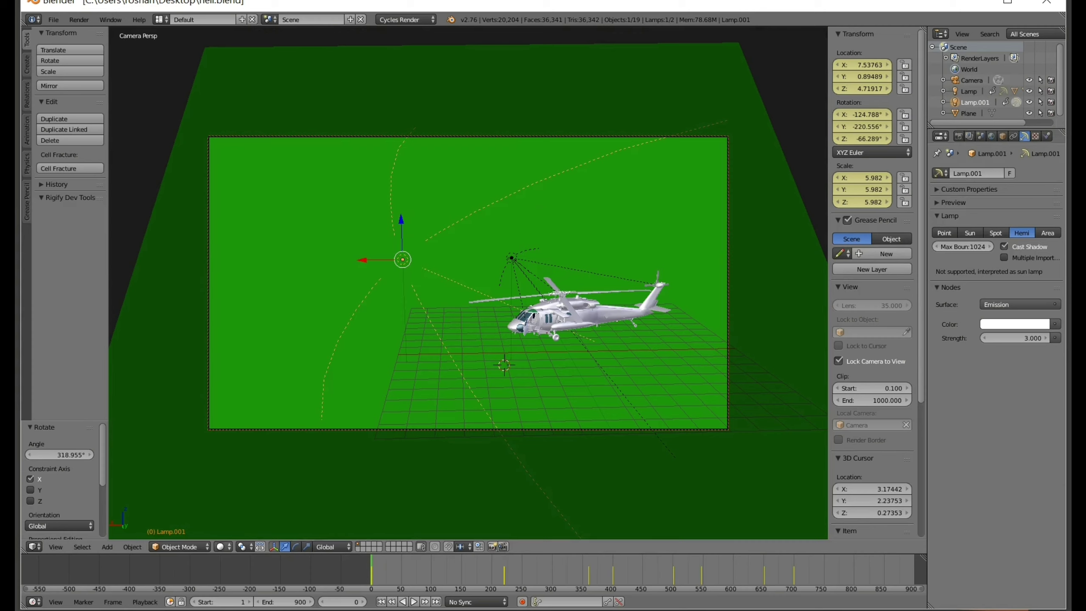
{"action": "left_click", "coordinate": [223, 547]}
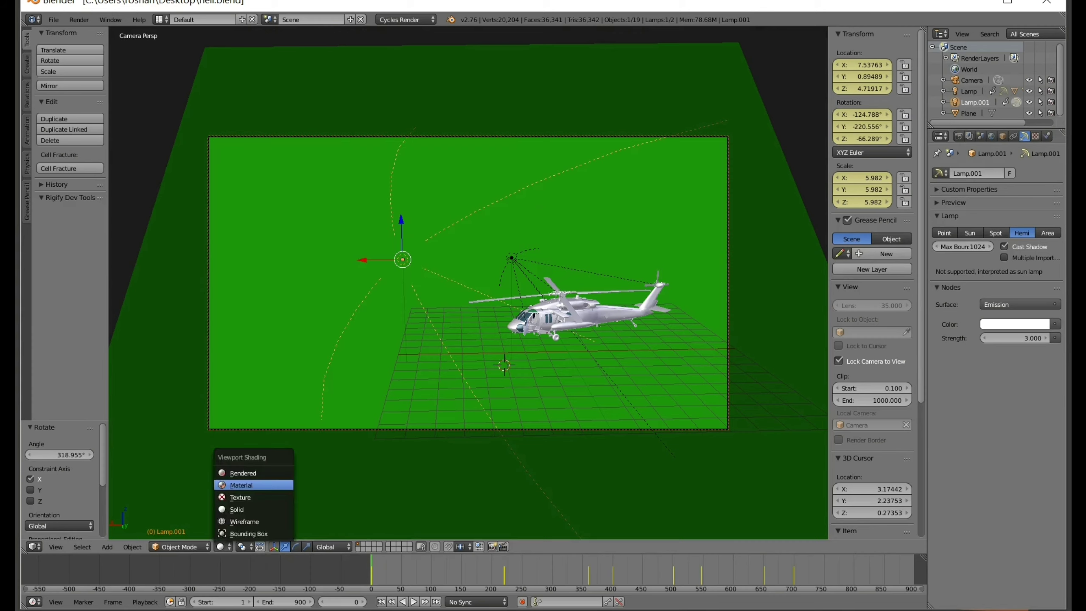
{"action": "left_click", "coordinate": [243, 473]}
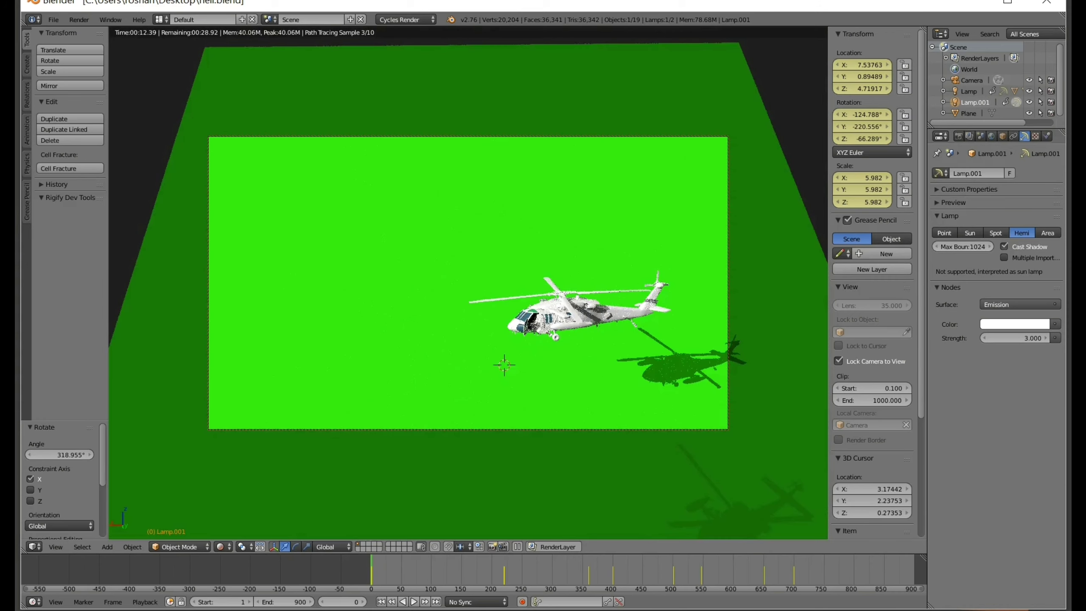
Step: Lower Lamp.001's emission strength to 2 and switch the viewport back to solid shading
{"action": "left_click", "coordinate": [1014, 338]}
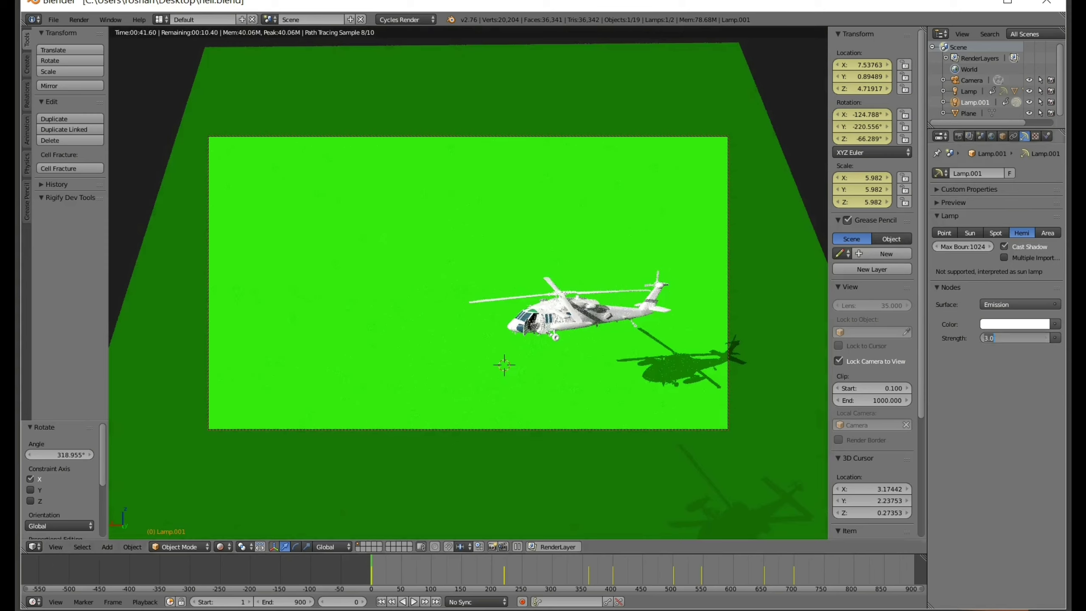
{"action": "type", "text": "2"}
{"action": "key", "text": "Return"}
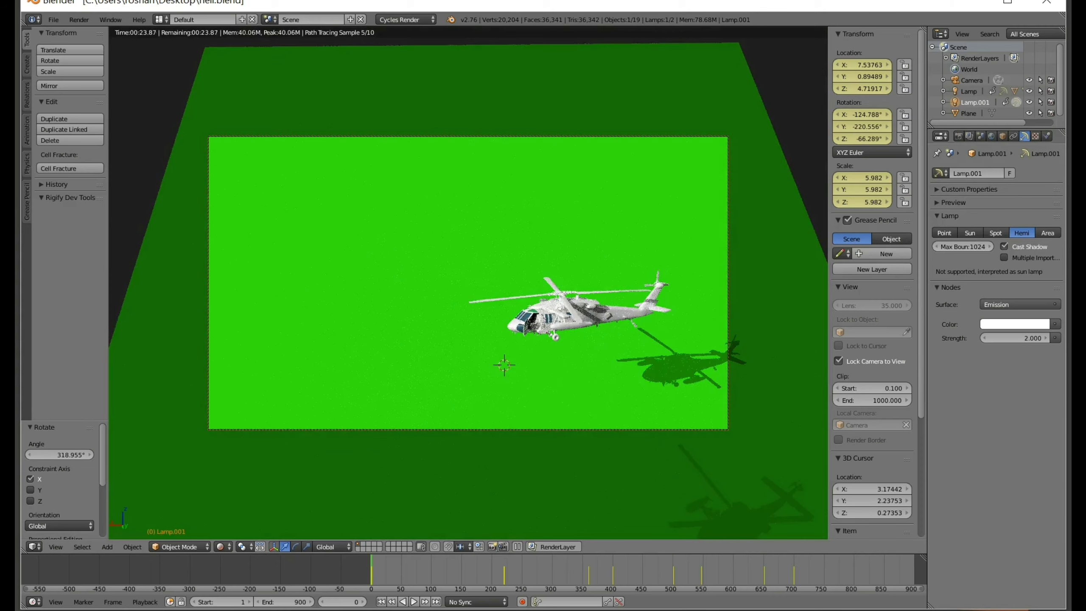
{"action": "key", "text": "shift+z"}
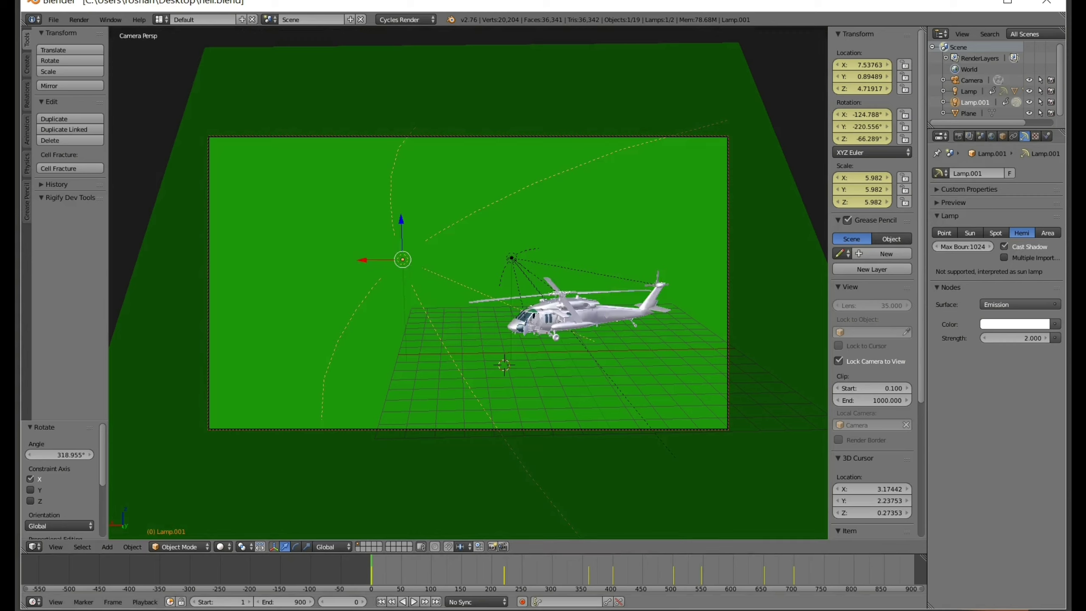
Step: Play back the helicopter animation, then start an animation render from the Render settings
{"action": "key", "text": "alt+a"}
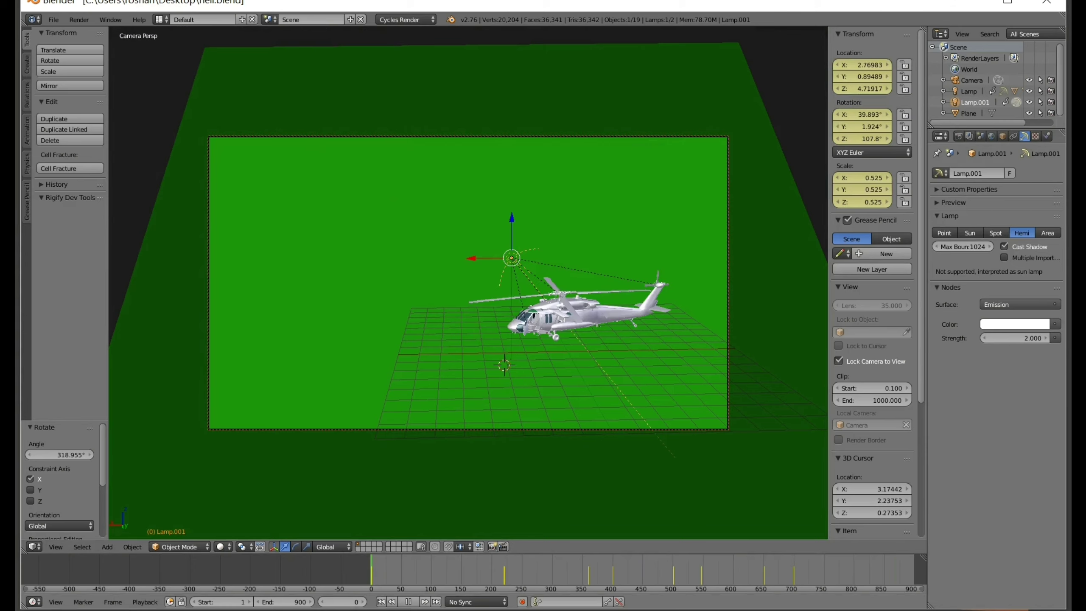
{"action": "key", "text": "alt+a"}
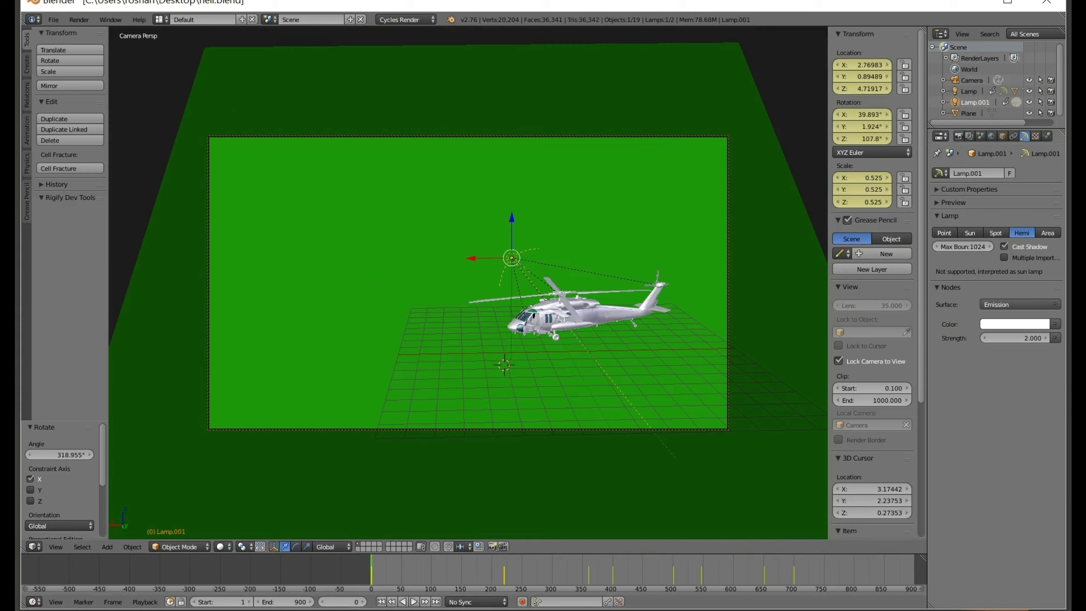
{"action": "left_click", "coordinate": [959, 136]}
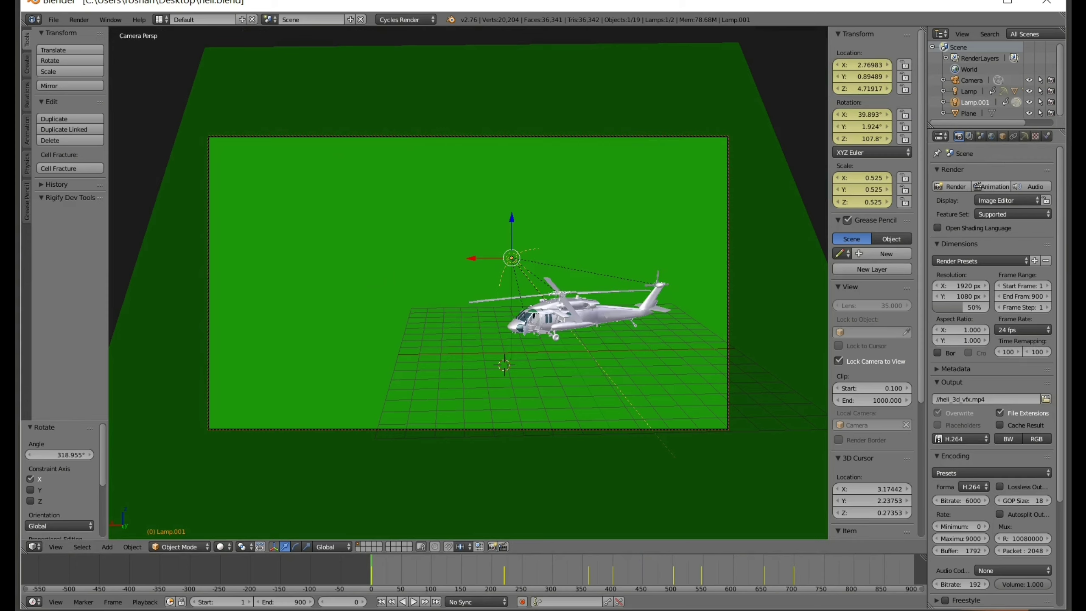
{"action": "left_click", "coordinate": [991, 187]}
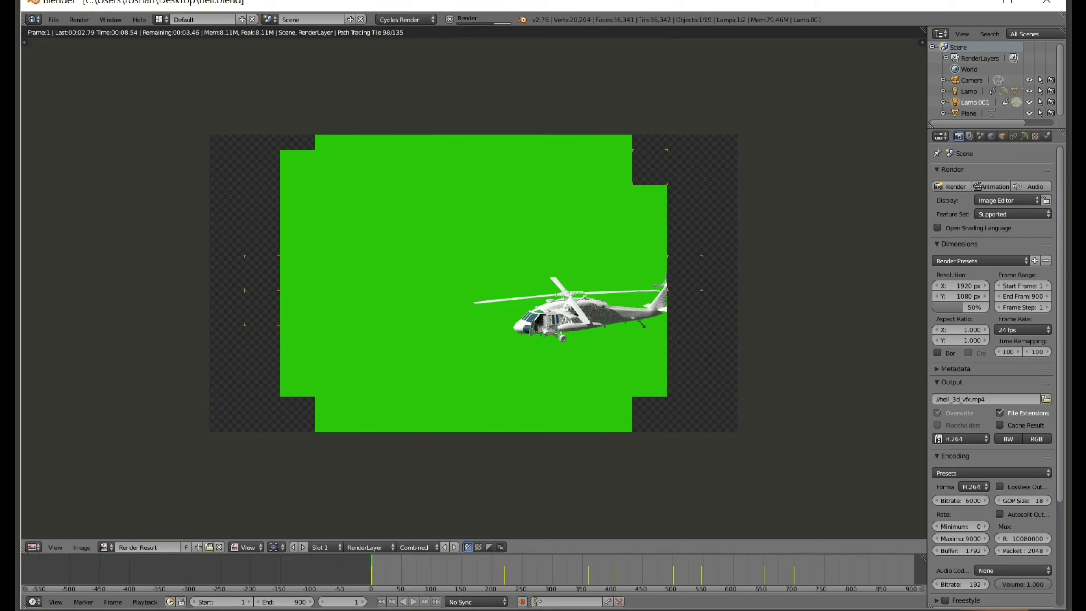
Step: Cancel the frame-1 render and switch the area back to the 3D View
{"action": "key", "text": "Escape"}
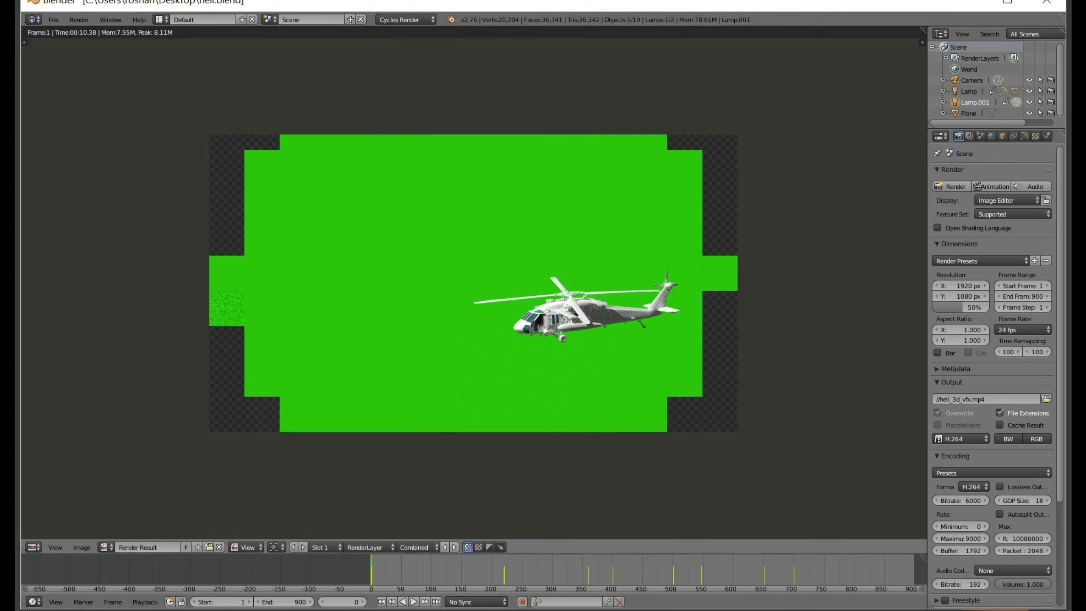
{"action": "left_click", "coordinate": [33, 548]}
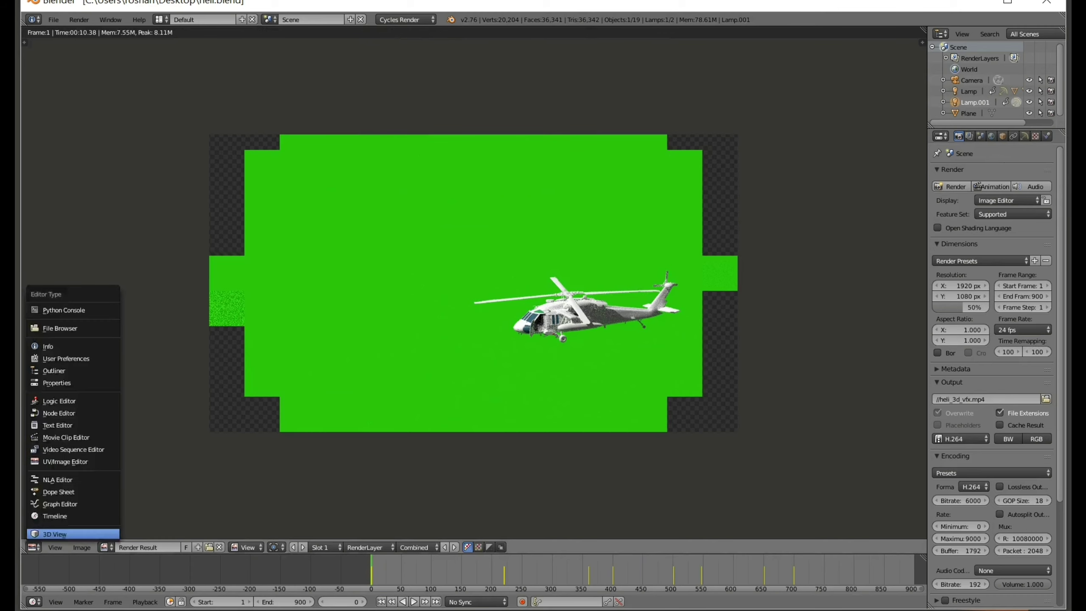
{"action": "left_click", "coordinate": [54, 534]}
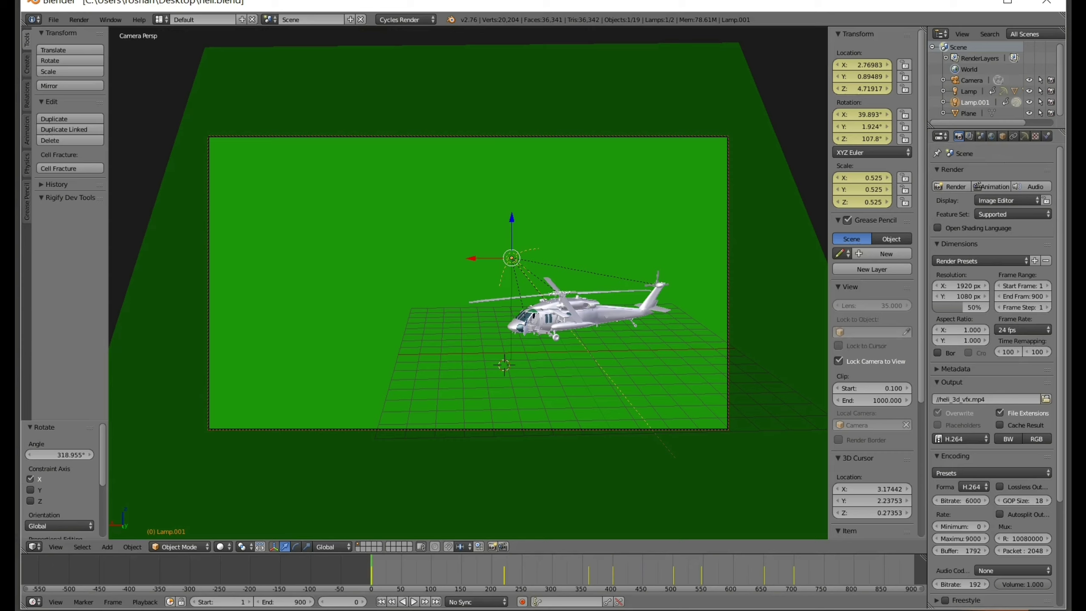
Step: Raise the render resolution scale from 50% to 100%, briefly checking the Sampling settings
{"action": "left_click_drag", "start_coordinate": [963, 307], "coordinate": [988, 308]}
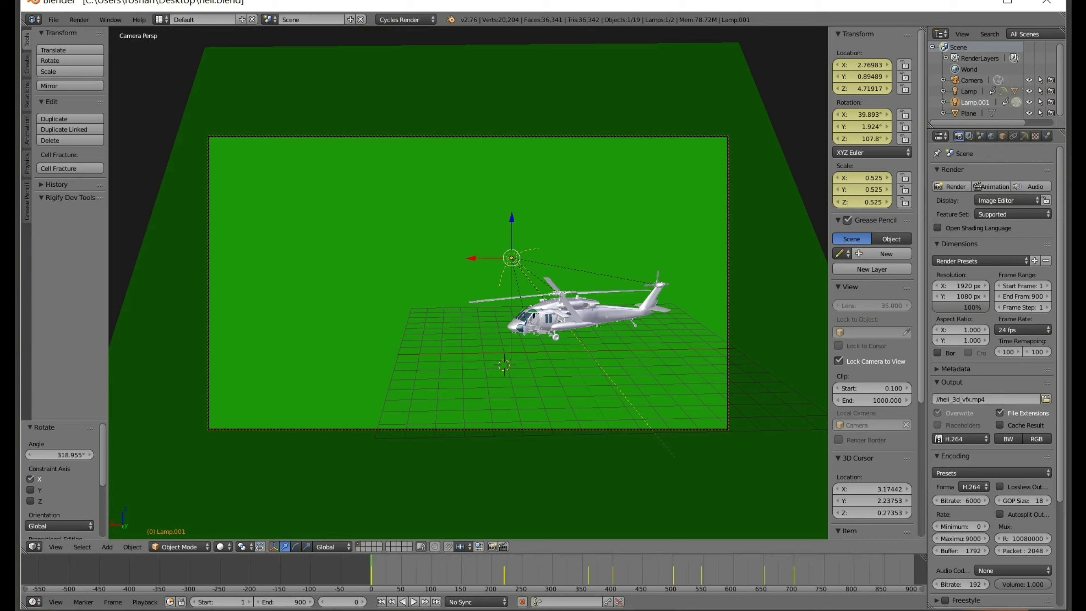
{"action": "scroll", "coordinate": [993, 376], "scroll_direction": "down", "scroll_amount": 2}
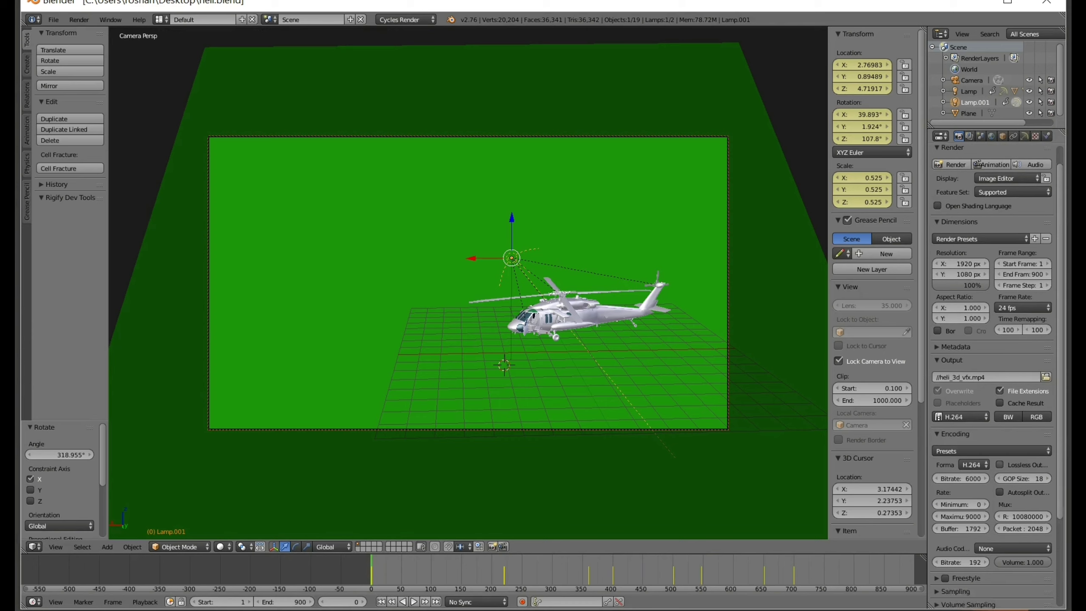
{"action": "scroll", "coordinate": [992, 376], "scroll_direction": "down", "scroll_amount": 4}
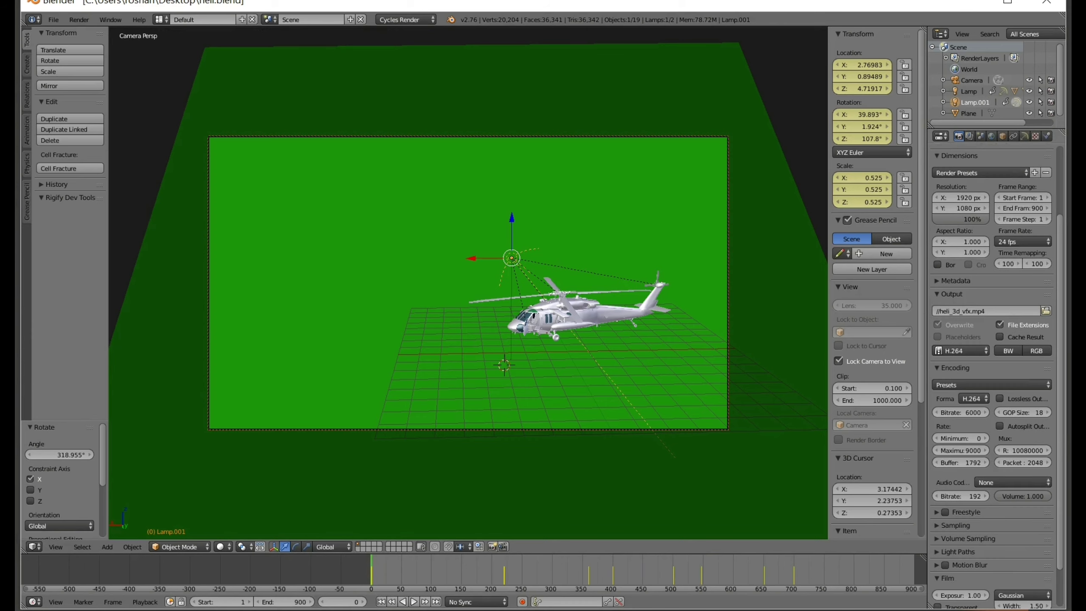
{"action": "left_click", "coordinate": [956, 525]}
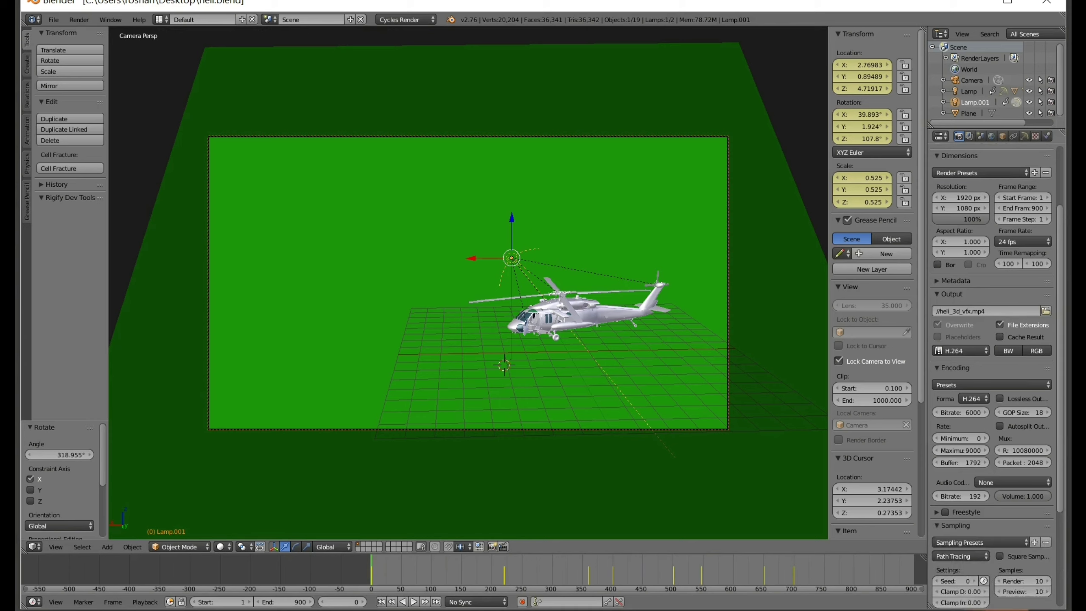
{"action": "left_click", "coordinate": [956, 526]}
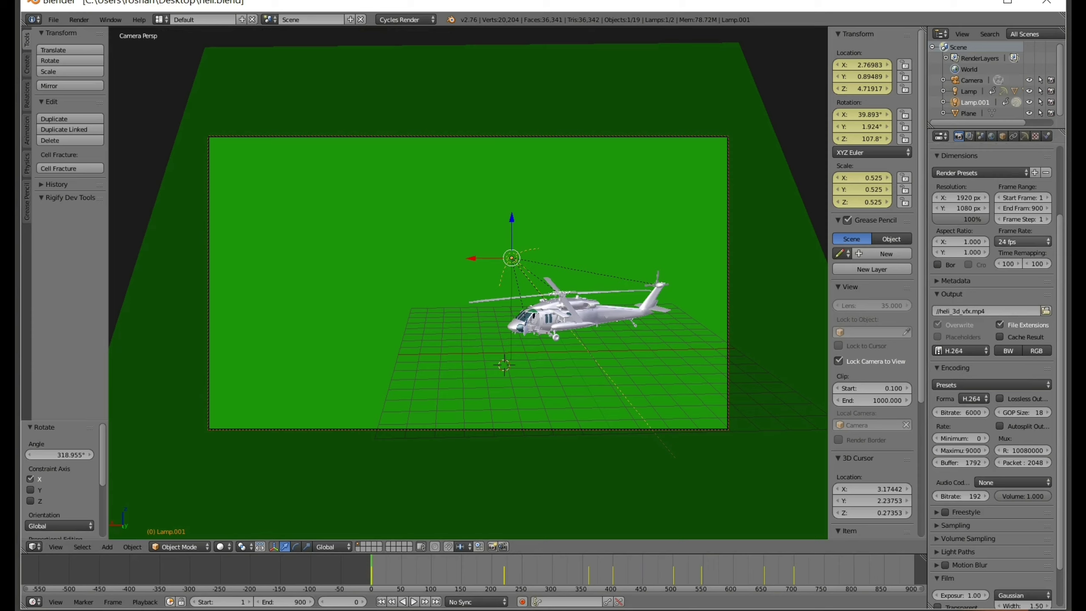
Step: Change the render frame rate from 24 to 30 fps
{"action": "left_click", "coordinate": [1023, 242]}
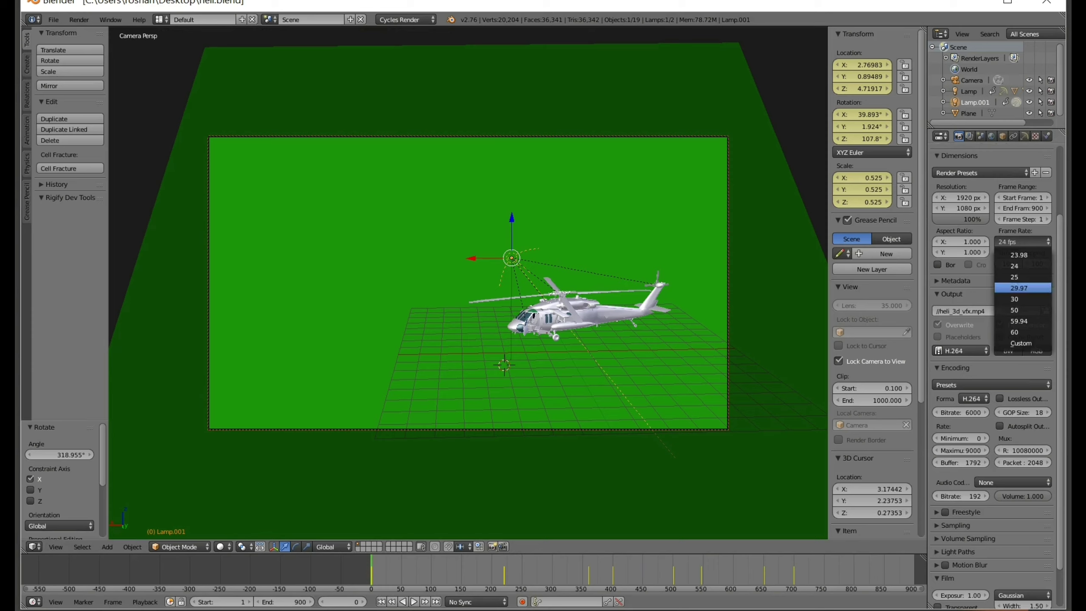
{"action": "key", "text": "Escape"}
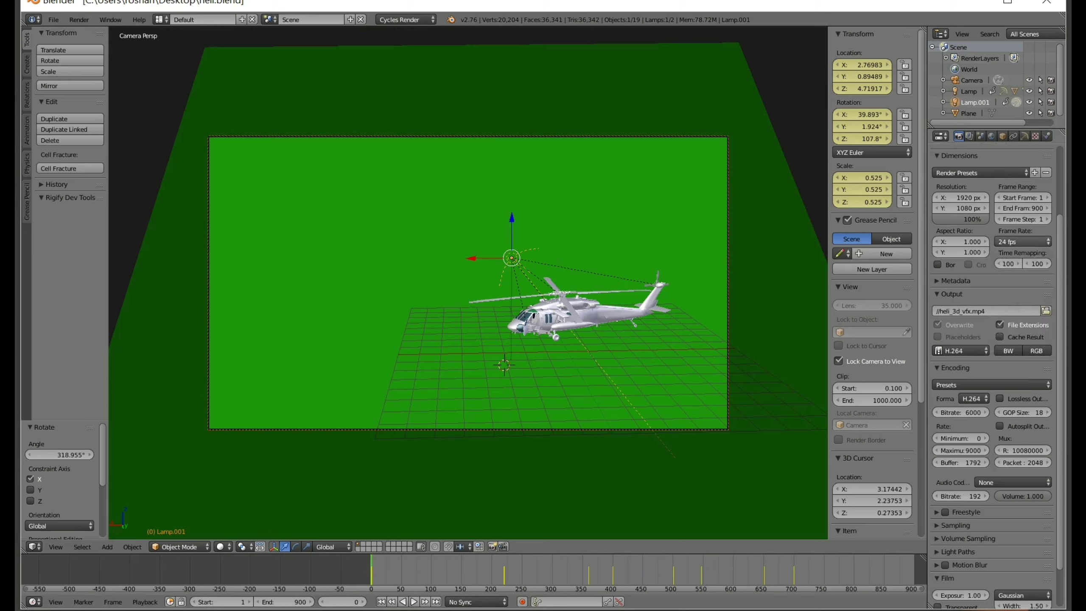
{"action": "left_click", "coordinate": [1023, 242]}
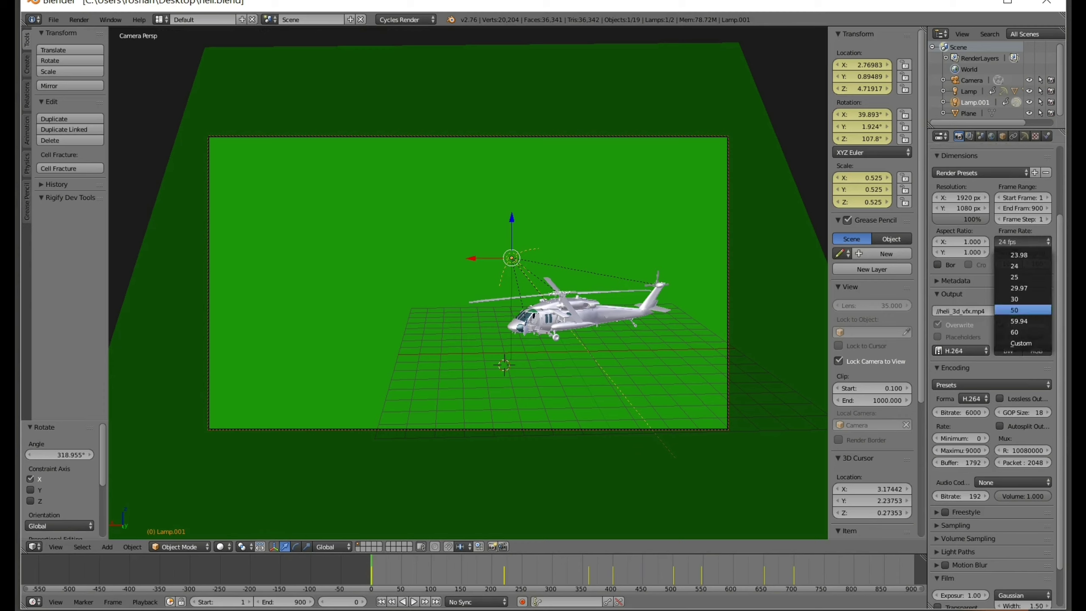
{"action": "left_click", "coordinate": [1018, 299]}
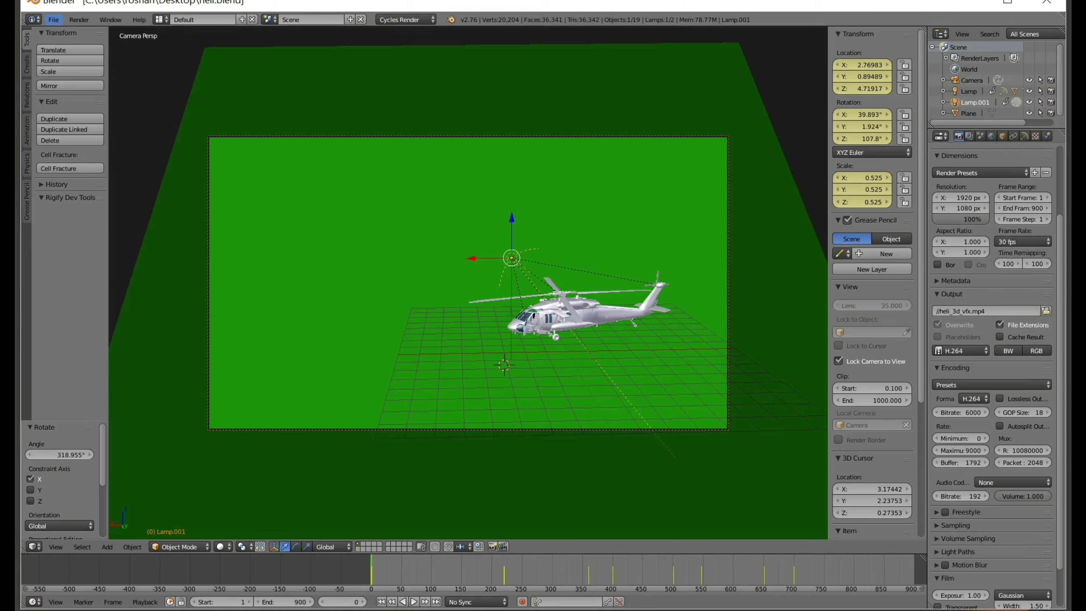
Step: Save the blend file and start rendering the full 1920×1080, 30 fps animation
{"action": "left_click", "coordinate": [53, 19]}
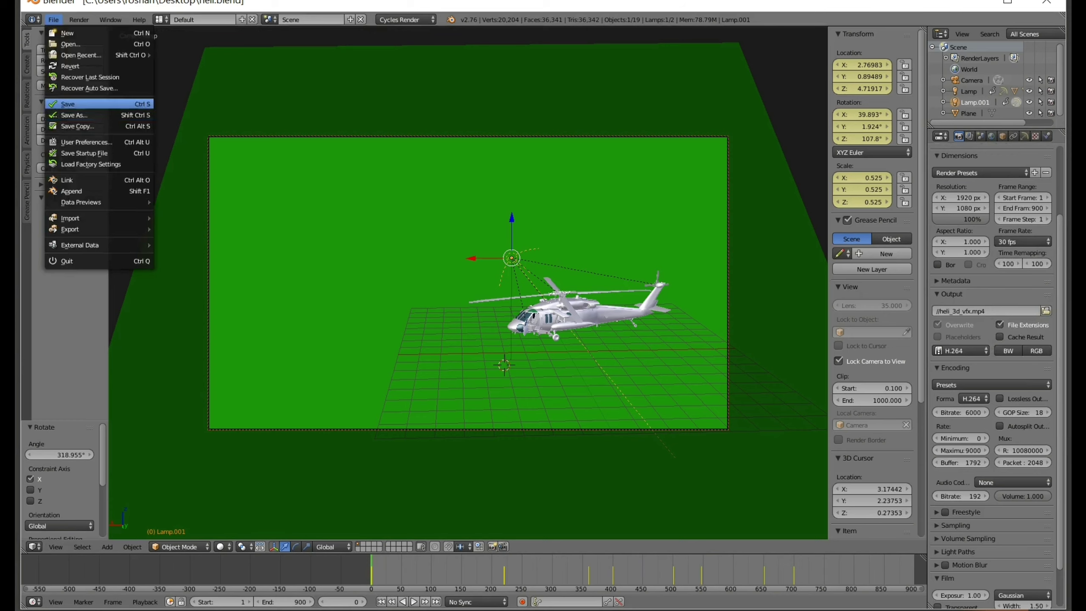
{"action": "left_click", "coordinate": [86, 104]}
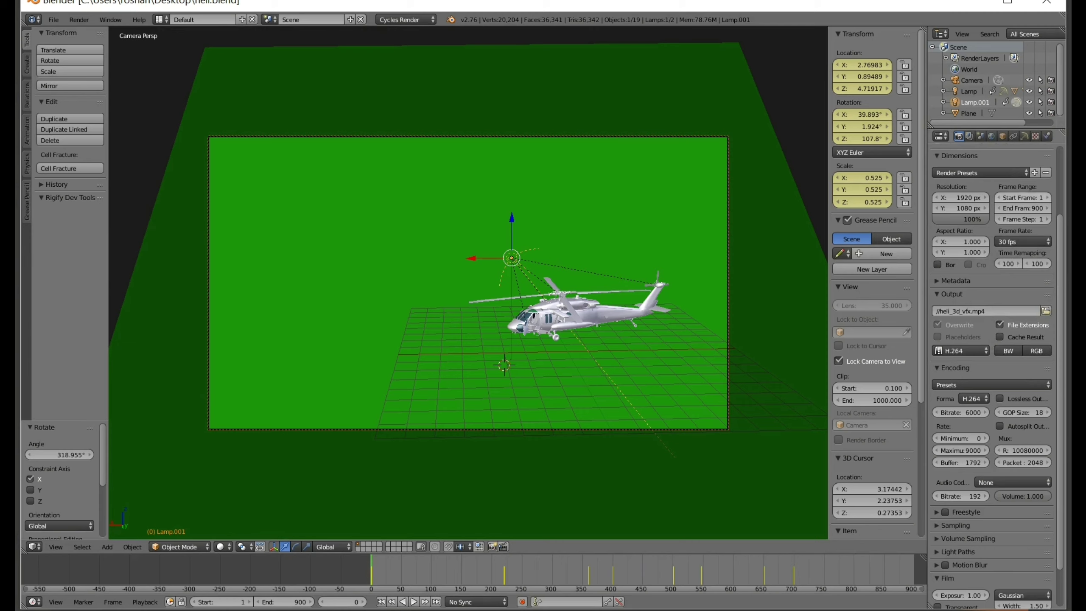
{"action": "scroll", "coordinate": [1022, 201], "scroll_direction": "up", "scroll_amount": 5}
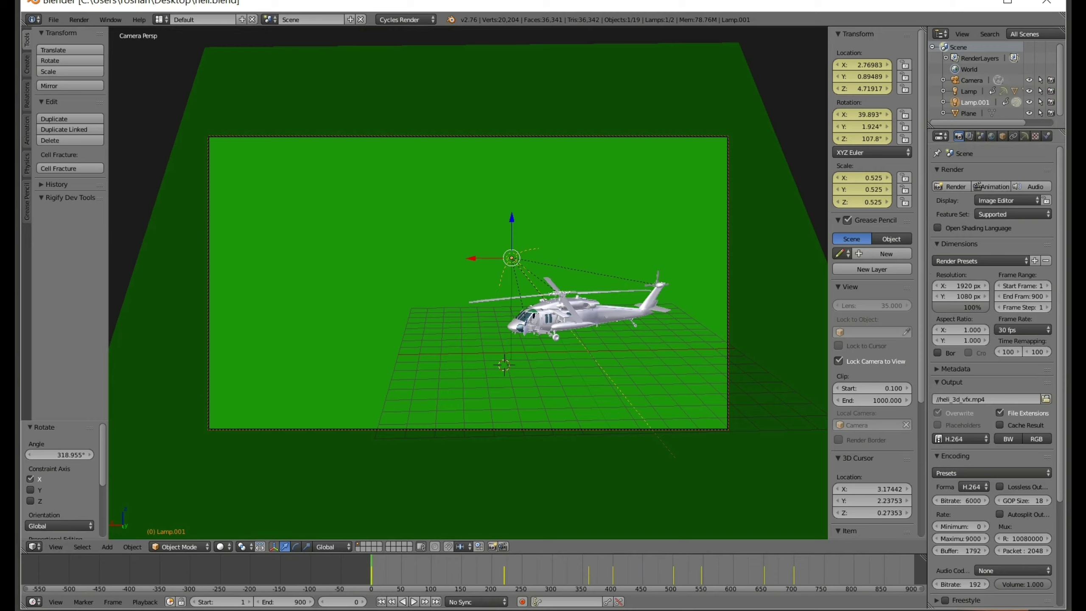
{"action": "key", "text": "F12"}
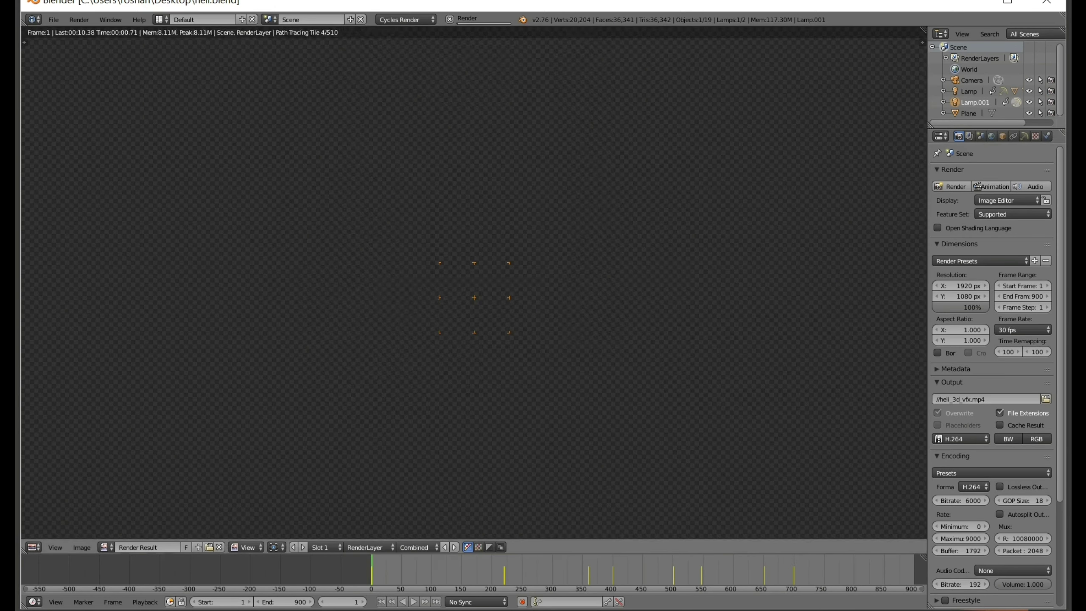